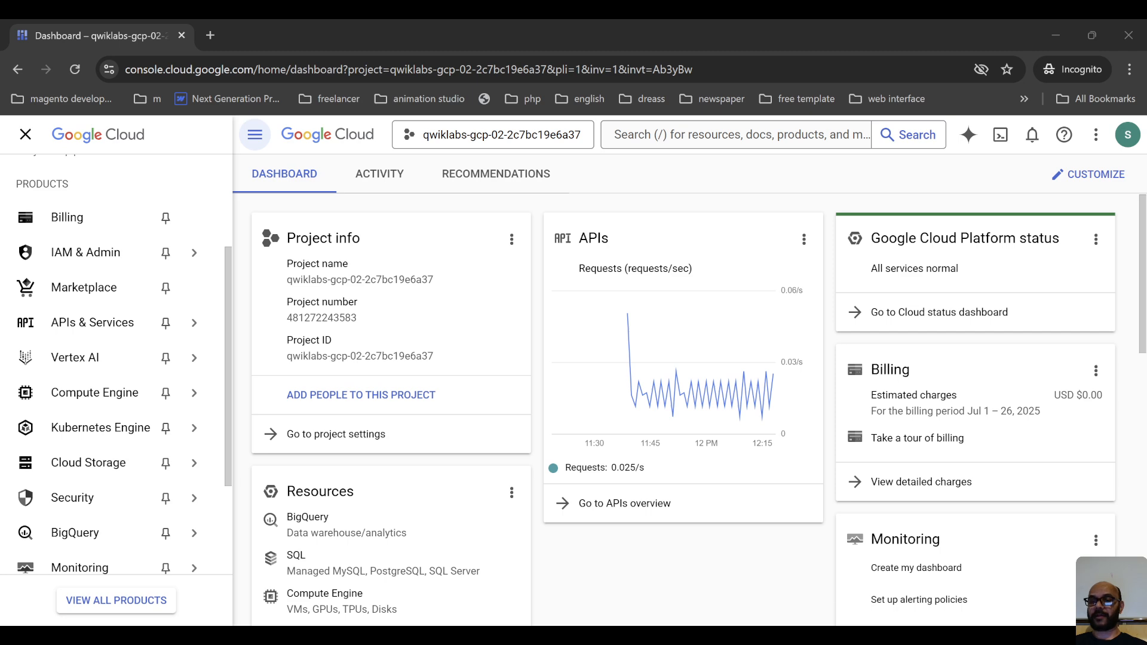
Start a Cloud Shell session for the project and authorize it to make Google Cloud API calls.
{"action": "scroll", "coordinate": [98, 416], "scroll_direction": "down", "scroll_amount": 3}
{"action": "mouse_move", "coordinate": [97, 416]}
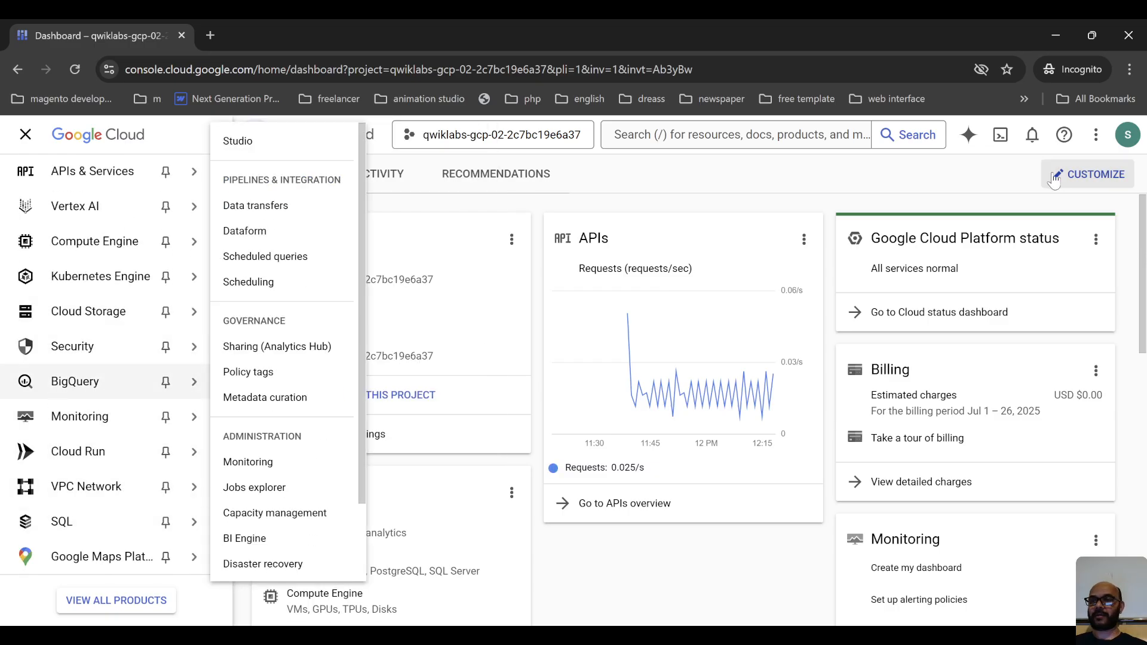
{"action": "left_click", "coordinate": [985, 131]}
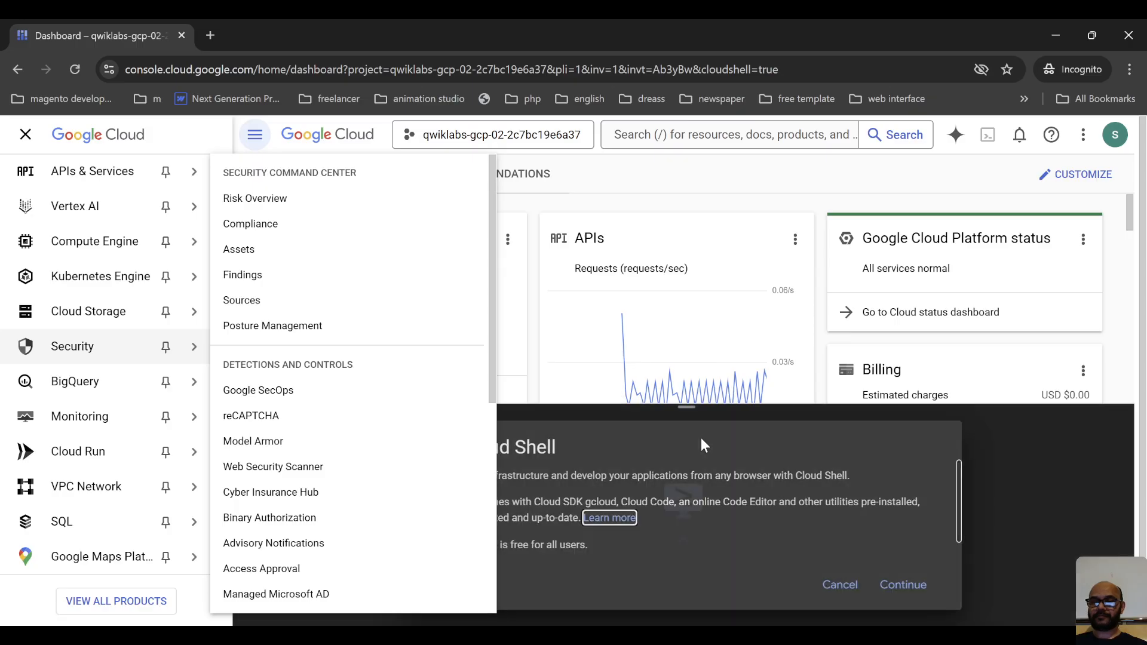
{"action": "left_click", "coordinate": [904, 585]}
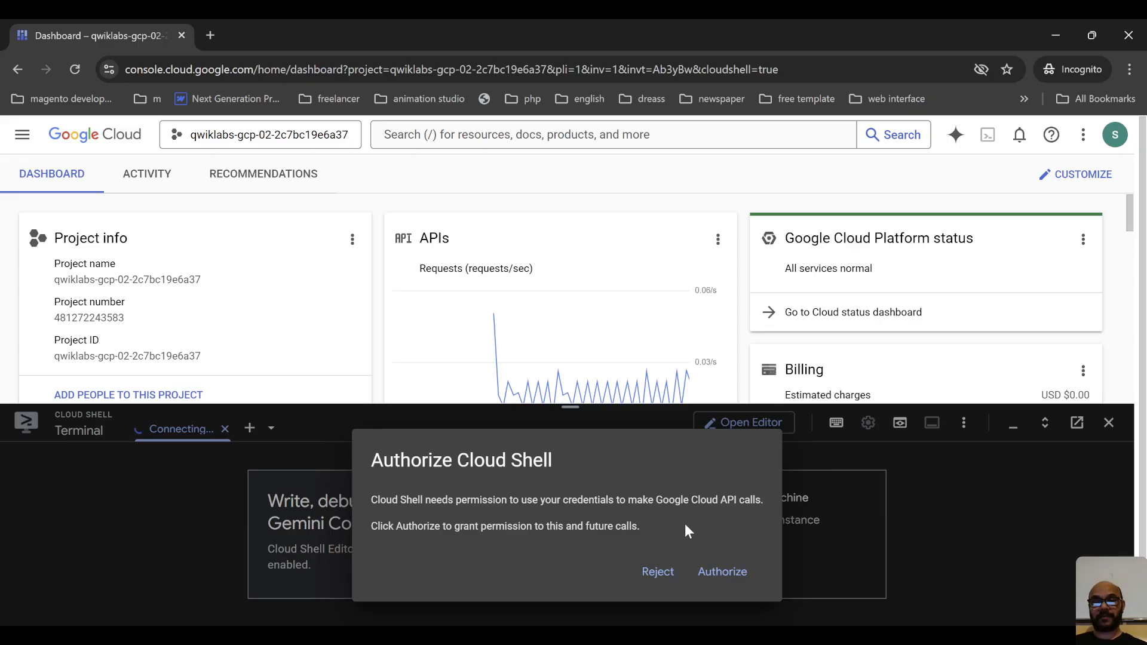
{"action": "left_click", "coordinate": [726, 574]}
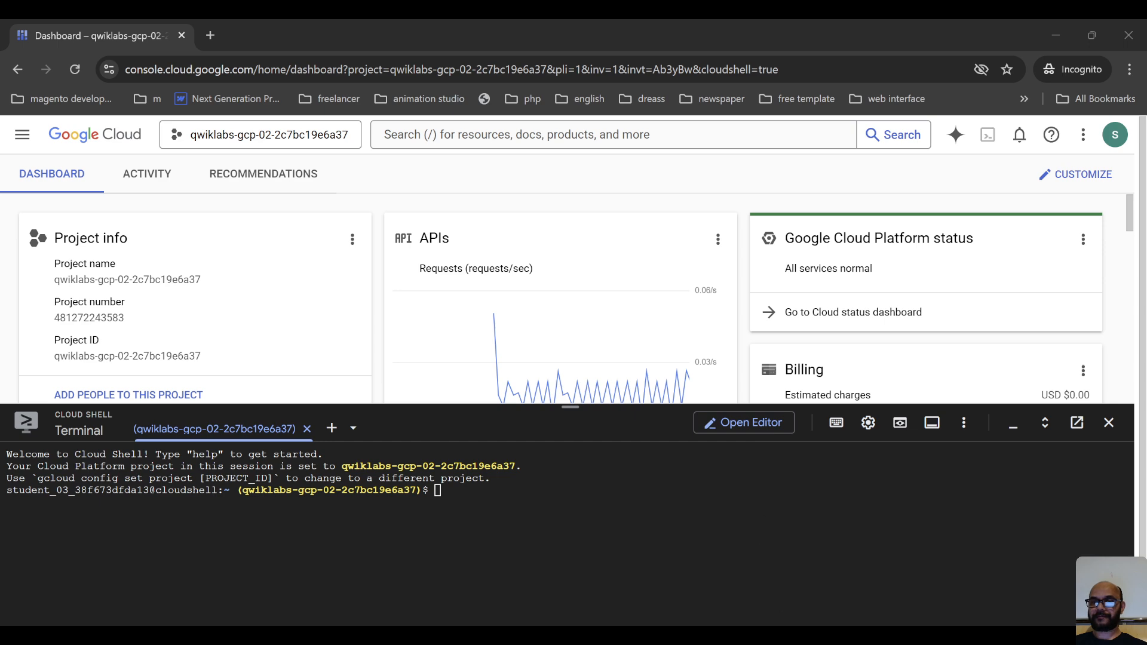
Create travel_requests_schema.json in the terminal with a cat heredoc ended by EOF, defining fields such as user, travel_purpose and departure_city.
{"action": "left_click", "coordinate": [668, 526]}
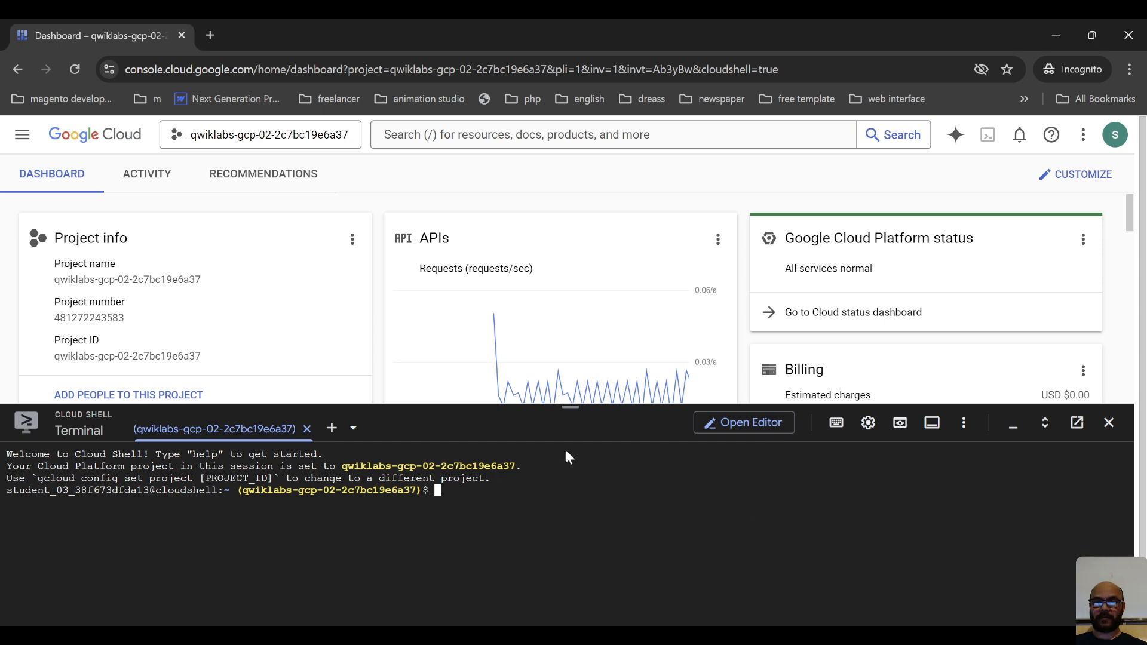
{"action": "key", "text": "ctrl+v"}
{"action": "scroll", "coordinate": [578, 506], "scroll_direction": "up", "scroll_amount": 1}
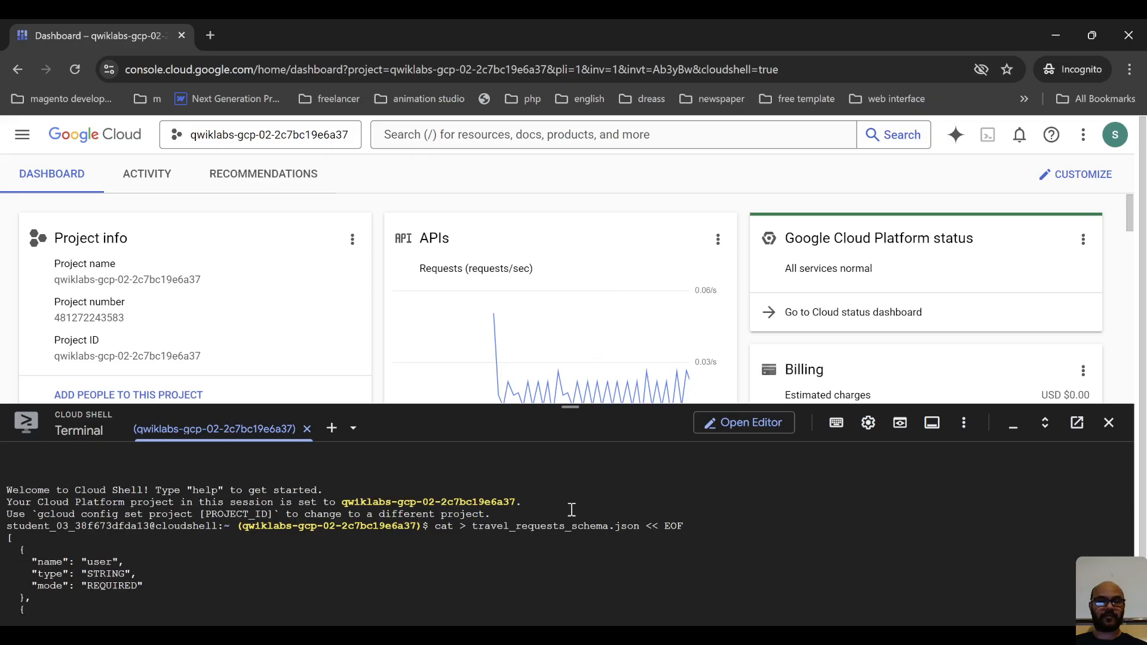
{"action": "scroll", "coordinate": [572, 508], "scroll_direction": "down", "scroll_amount": 1}
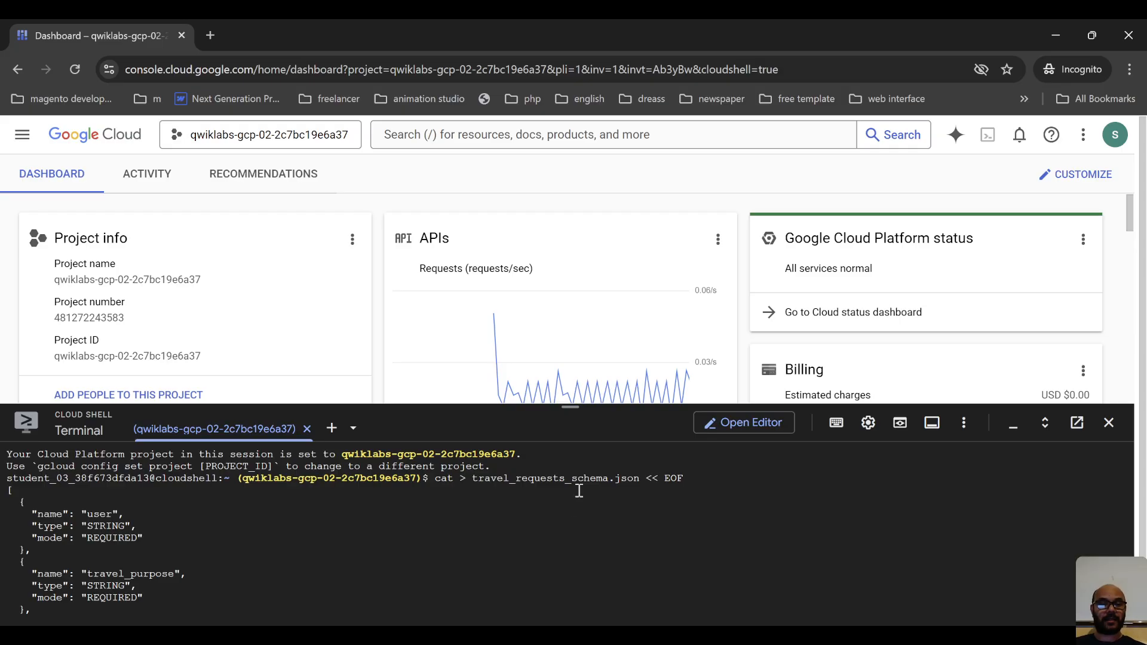
{"action": "scroll", "coordinate": [577, 493], "scroll_direction": "down", "scroll_amount": 1}
{"action": "scroll", "coordinate": [592, 518], "scroll_direction": "up", "scroll_amount": 1}
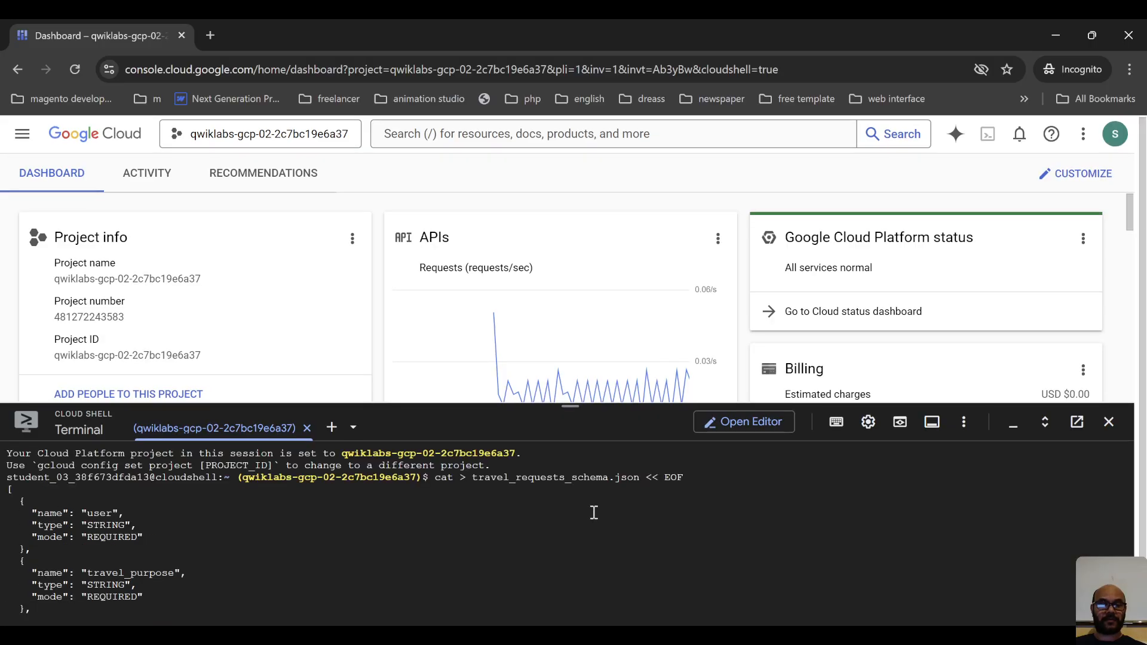
{"action": "scroll", "coordinate": [594, 510], "scroll_direction": "down", "scroll_amount": 1}
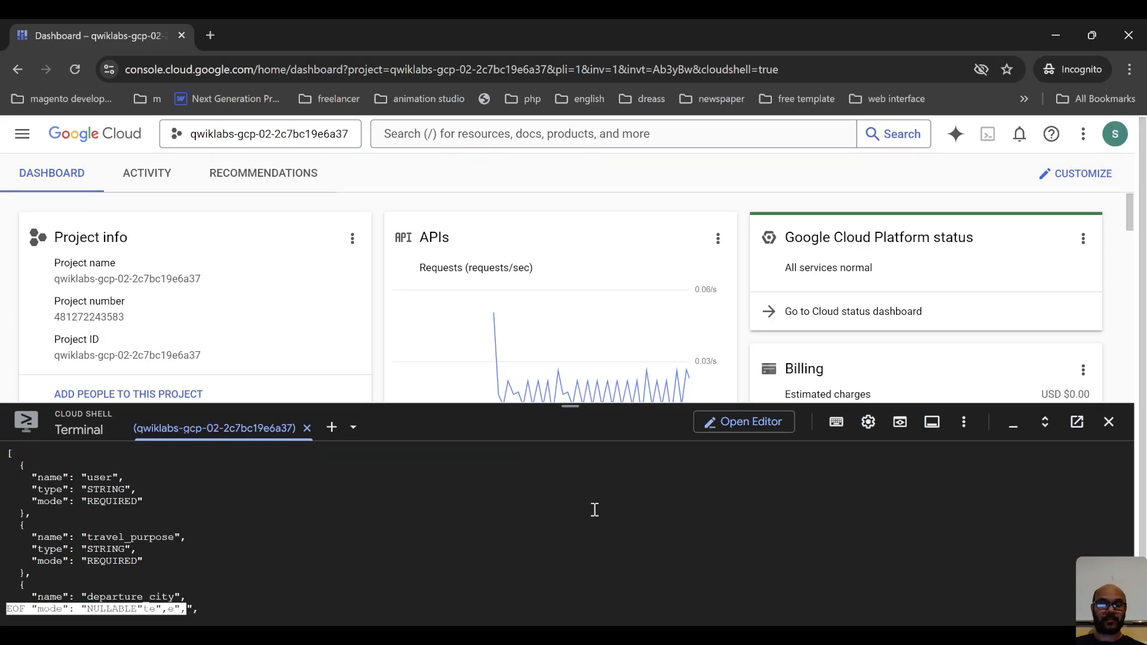
{"action": "scroll", "coordinate": [595, 510], "scroll_direction": "up", "scroll_amount": 1}
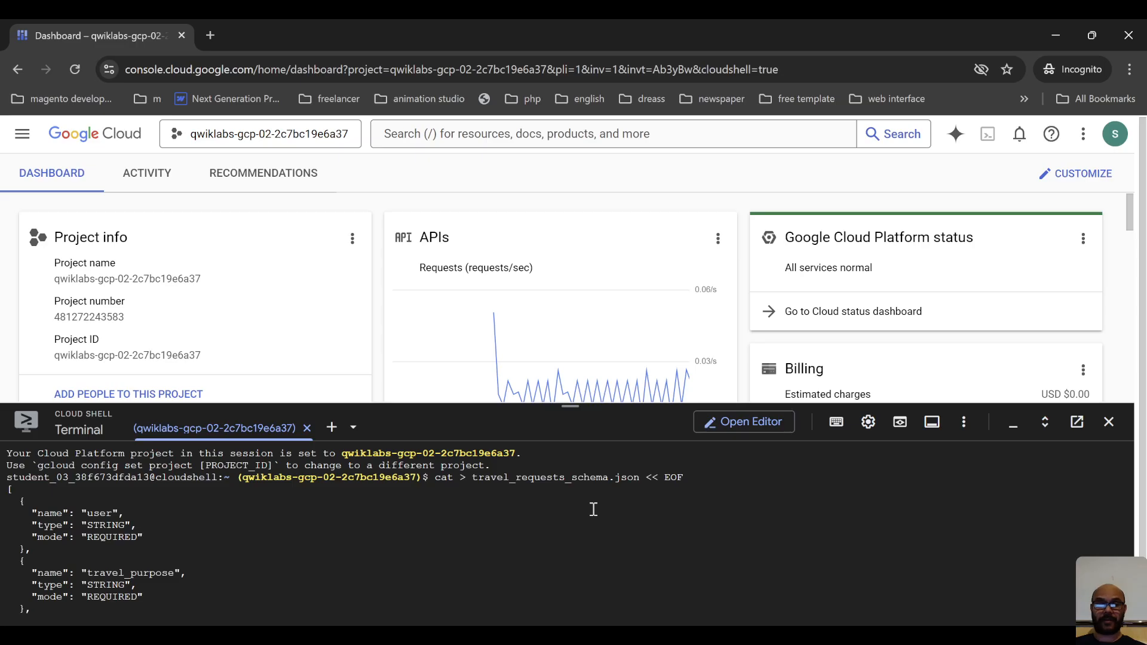
{"action": "type", "text": "EOF"}
{"action": "key", "text": "Return"}
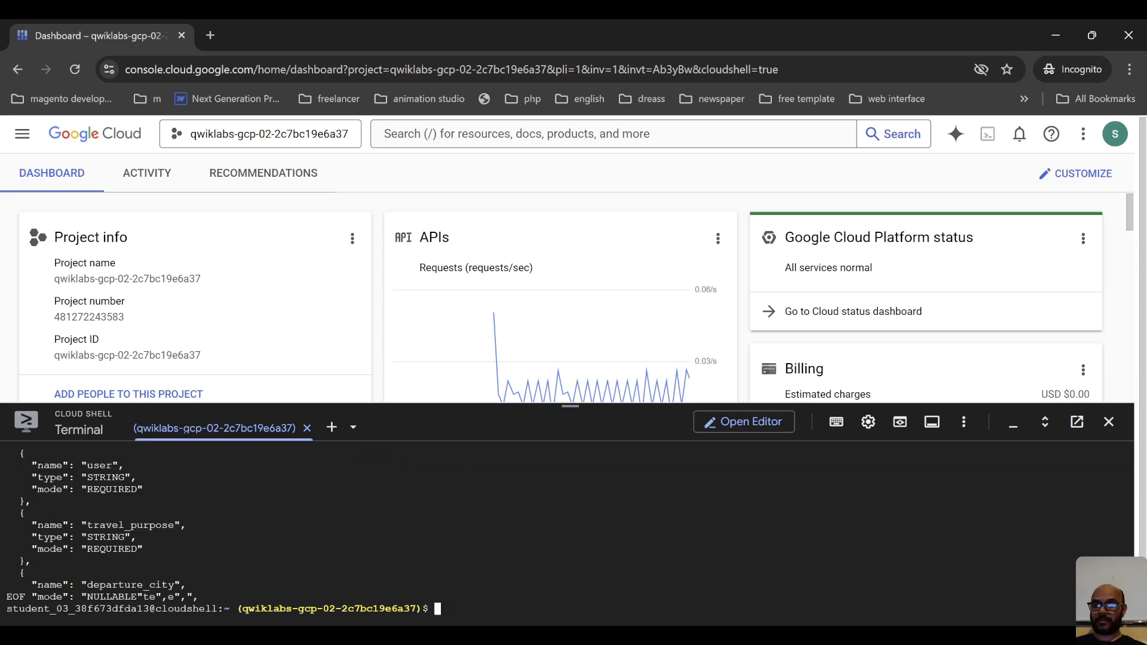
Run bq commands to create the travel dataset in location US and the travel.travel_requests table from travel_requests_schema.json.
{"action": "key", "text": "alt+Tab"}
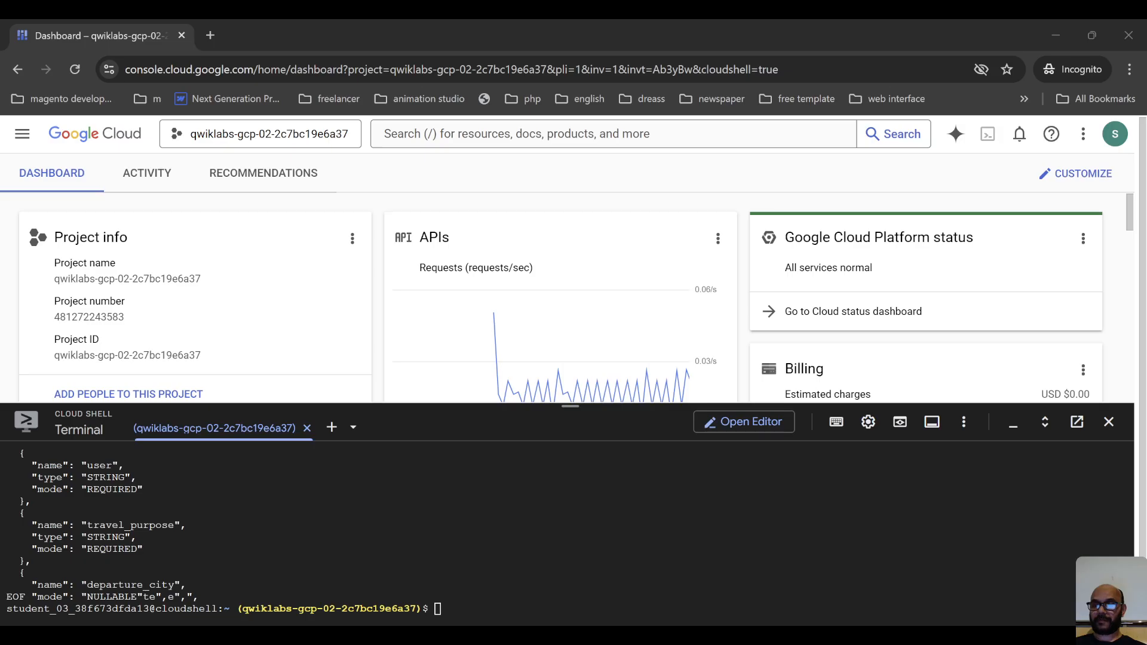
{"action": "key", "text": "alt+Tab"}
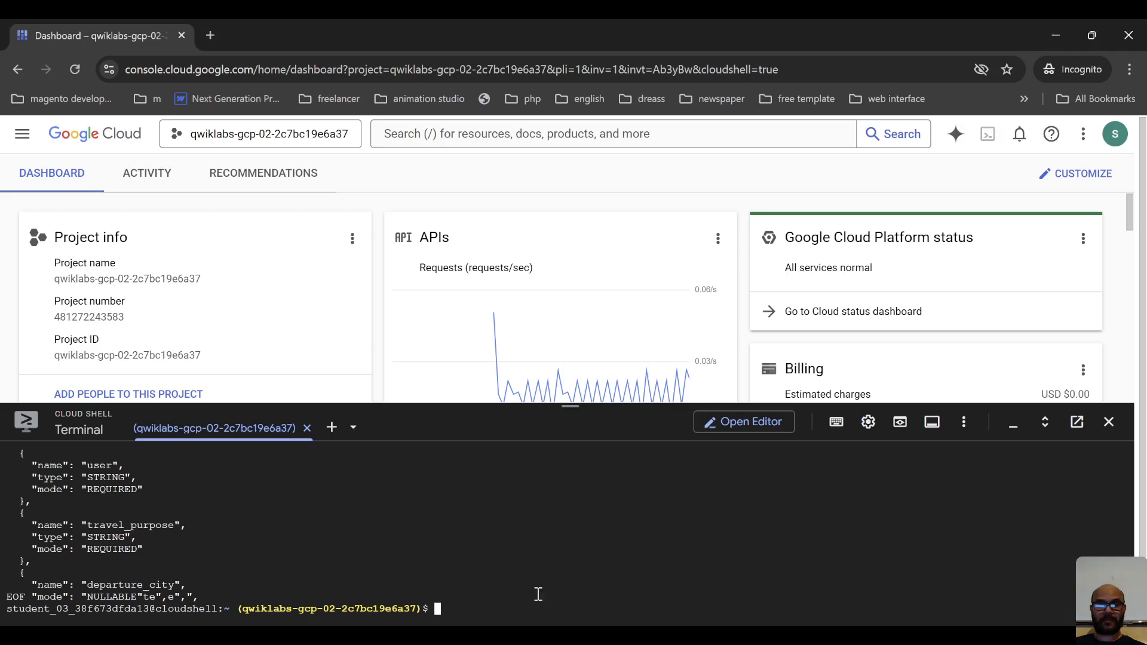
{"action": "type", "text": "bq --location=US mk -d travel bq mk -t travel.travel_requests travel_requests_schema.json"}
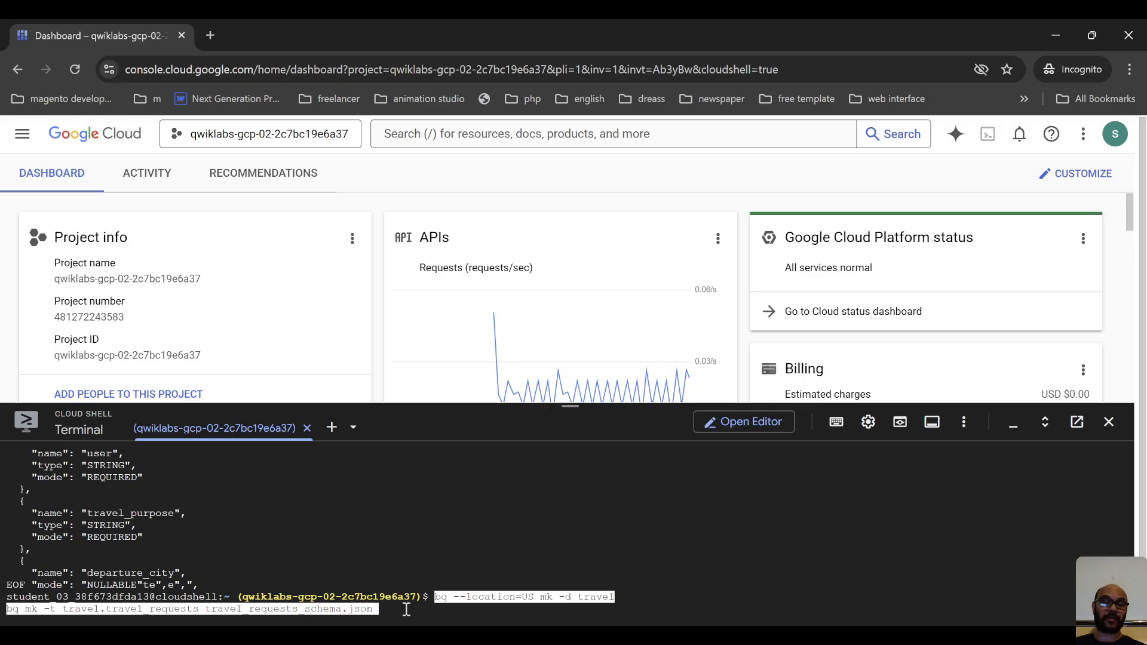
{"action": "key", "text": "Return"}
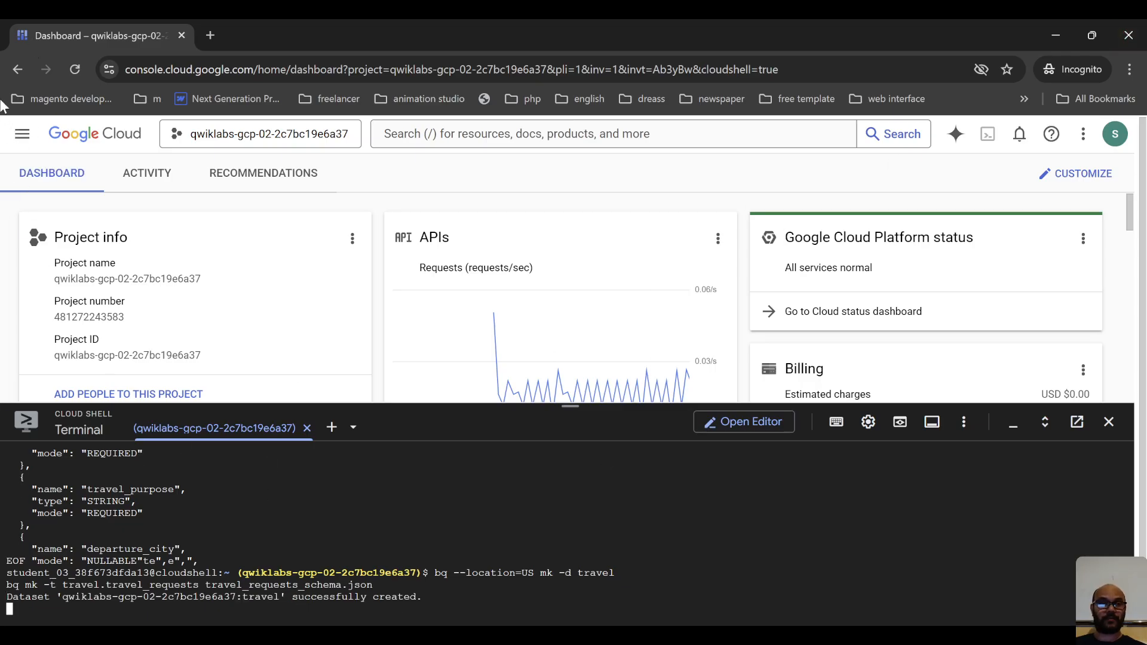
Open BigQuery in a new browser tab, switch to it and dismiss the welcome message.
{"action": "left_click", "coordinate": [20, 145]}
{"action": "scroll", "coordinate": [90, 508], "scroll_direction": "down", "scroll_amount": 5}
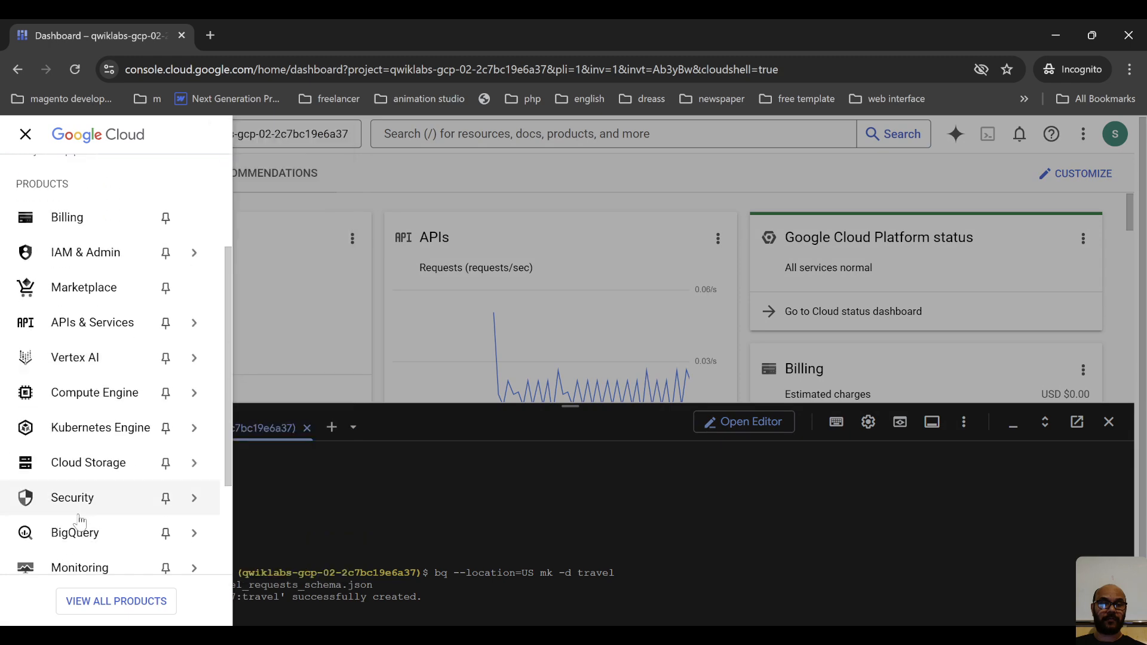
{"action": "scroll", "coordinate": [90, 478], "scroll_direction": "down", "scroll_amount": 1}
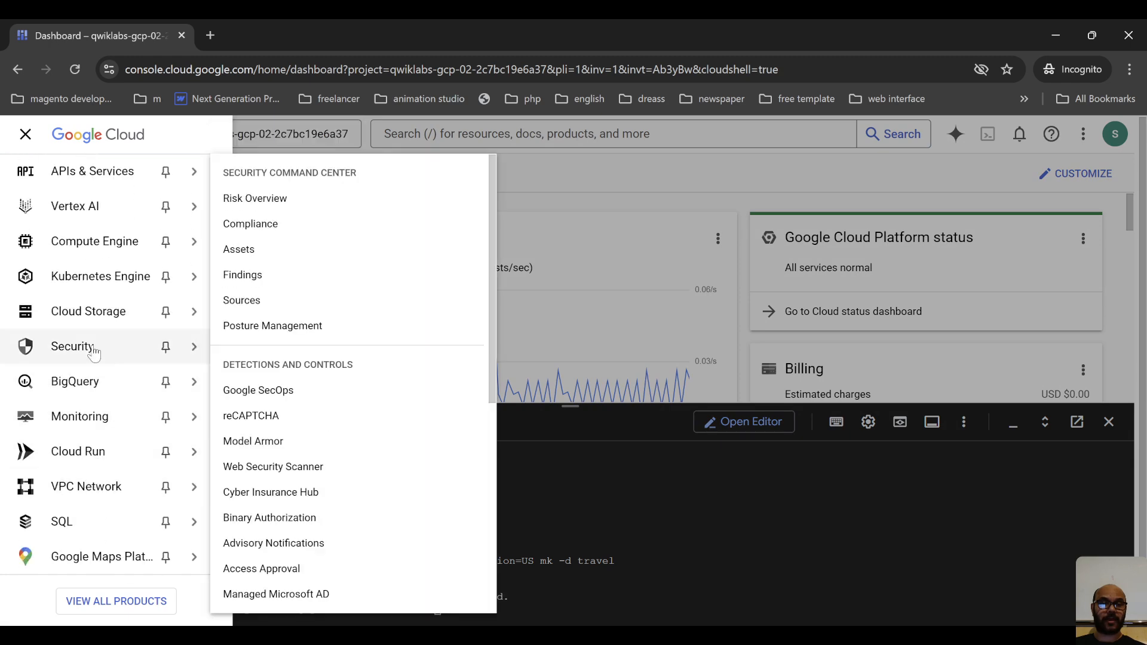
{"action": "mouse_move", "coordinate": [117, 251]}
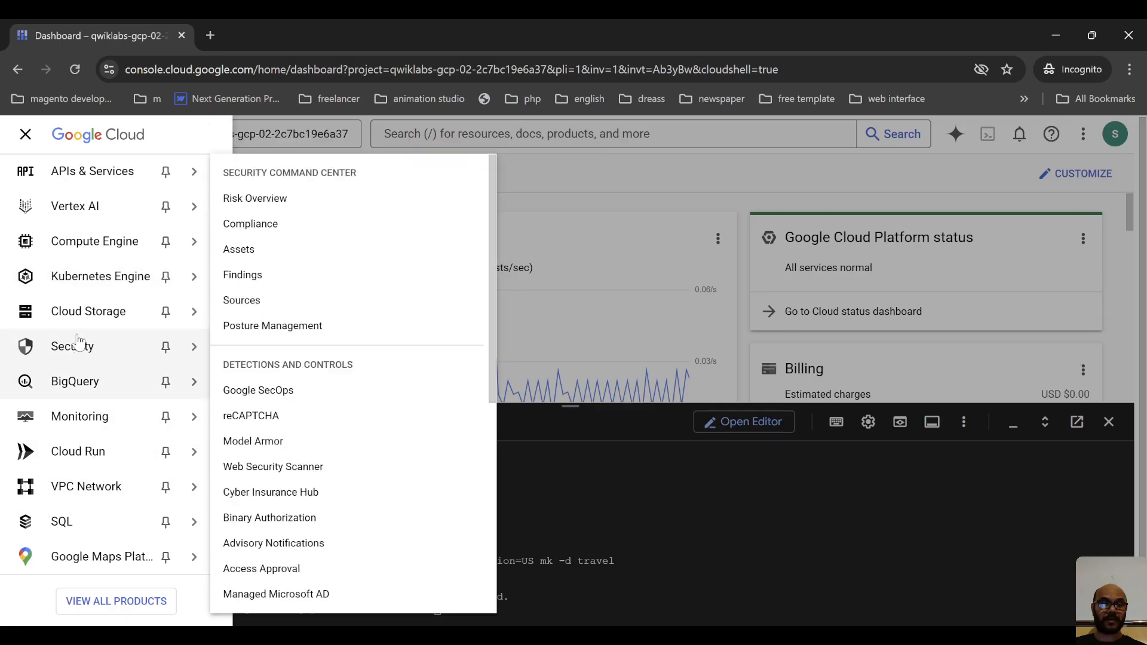
{"action": "mouse_move", "coordinate": [64, 466]}
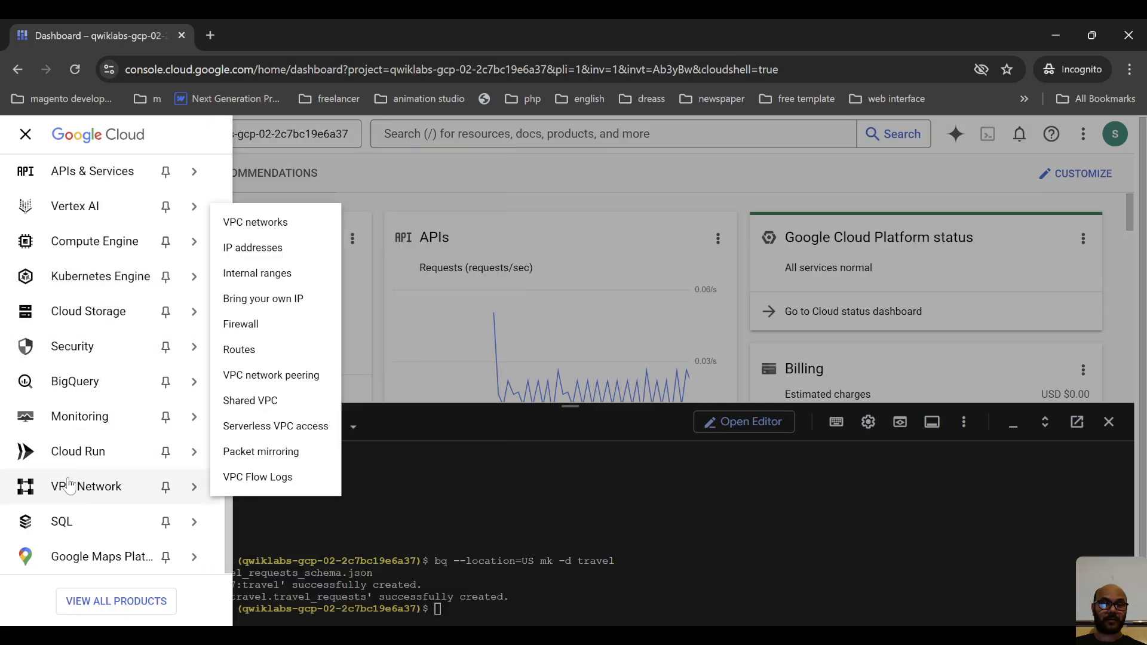
{"action": "right_click", "coordinate": [73, 381]}
{"action": "left_click", "coordinate": [94, 403]}
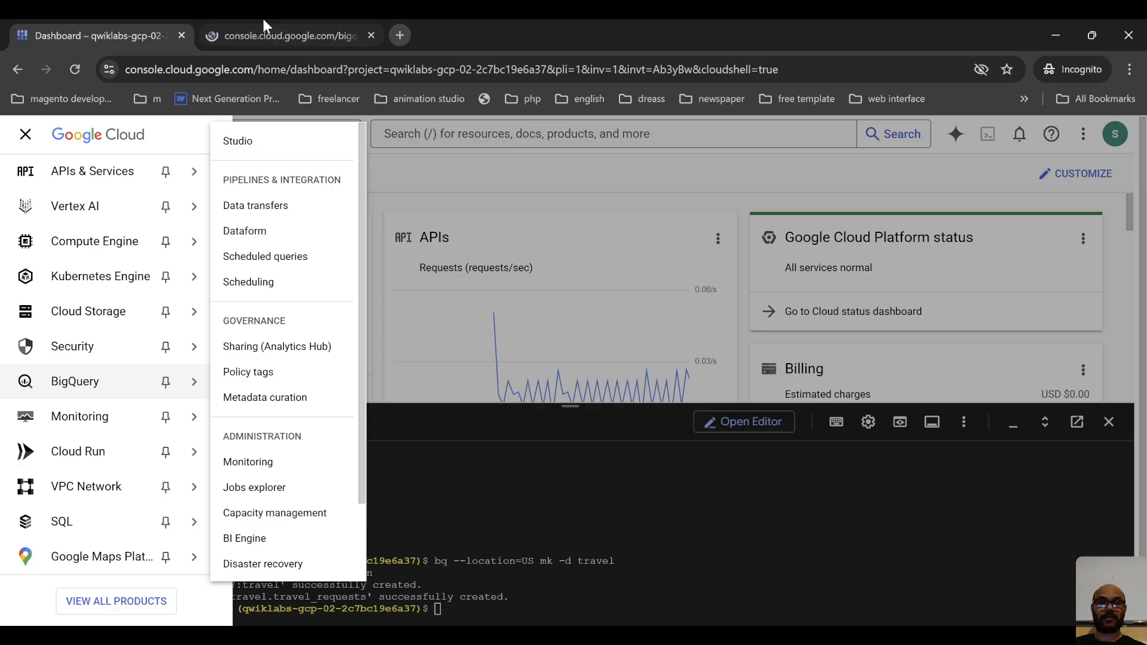
{"action": "left_click", "coordinate": [266, 30]}
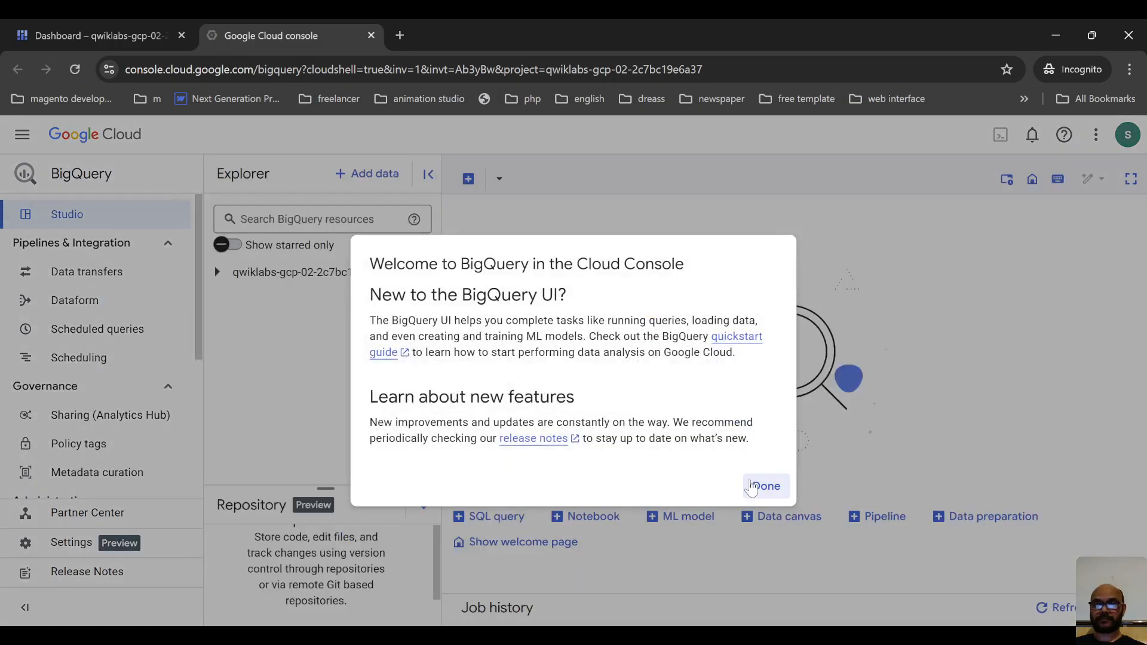
{"action": "left_click", "coordinate": [763, 484]}
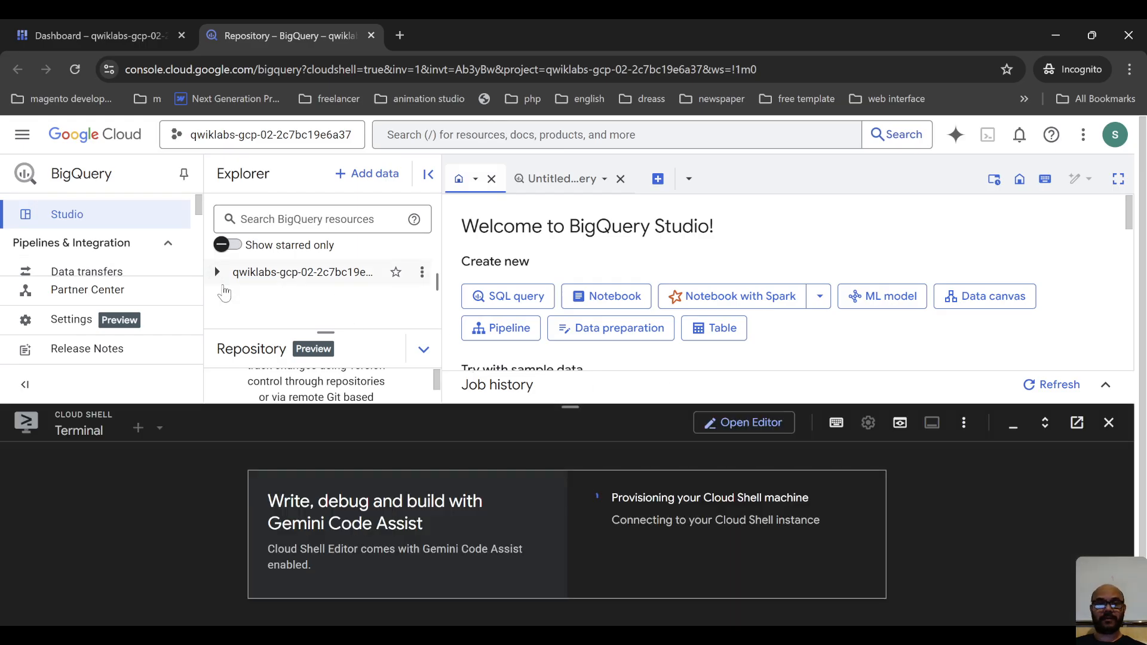
Expand the project's resources in the Explorer and shrink the Cloud Shell pane to make room for the list.
{"action": "left_click", "coordinate": [217, 272]}
{"action": "scroll", "coordinate": [287, 293], "scroll_direction": "down", "scroll_amount": 3}
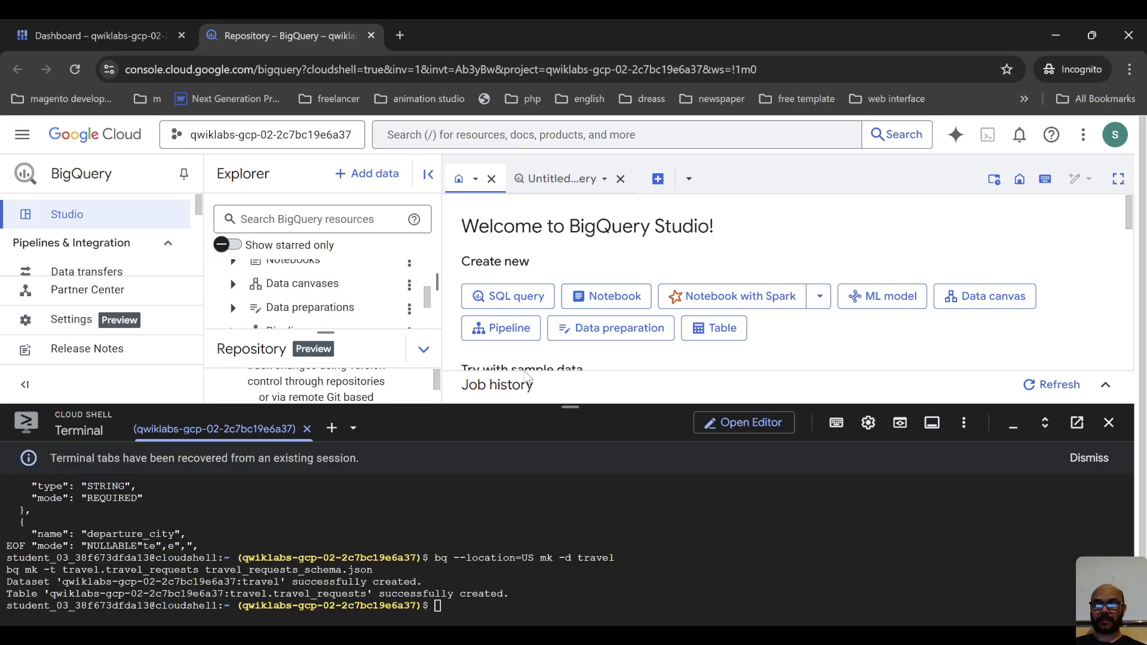
{"action": "left_click_drag", "start_coordinate": [571, 407], "coordinate": [570, 591]}
{"action": "scroll", "coordinate": [255, 283], "scroll_direction": "down", "scroll_amount": 1}
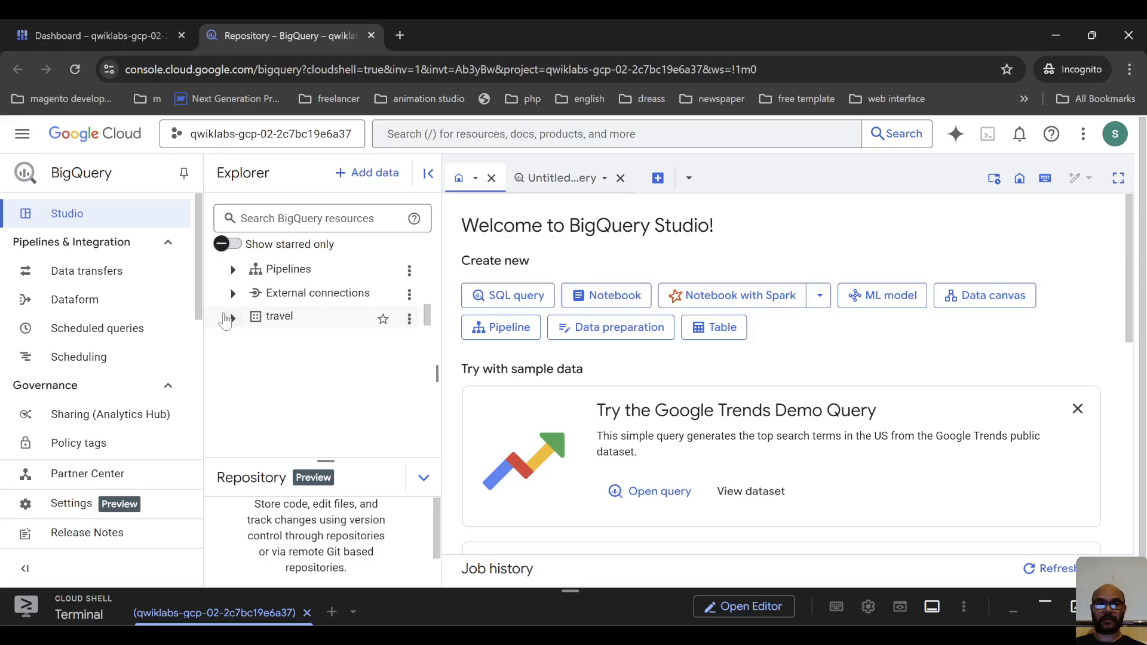
Open the travel dataset and examine its dataset info.
{"action": "left_click", "coordinate": [233, 318]}
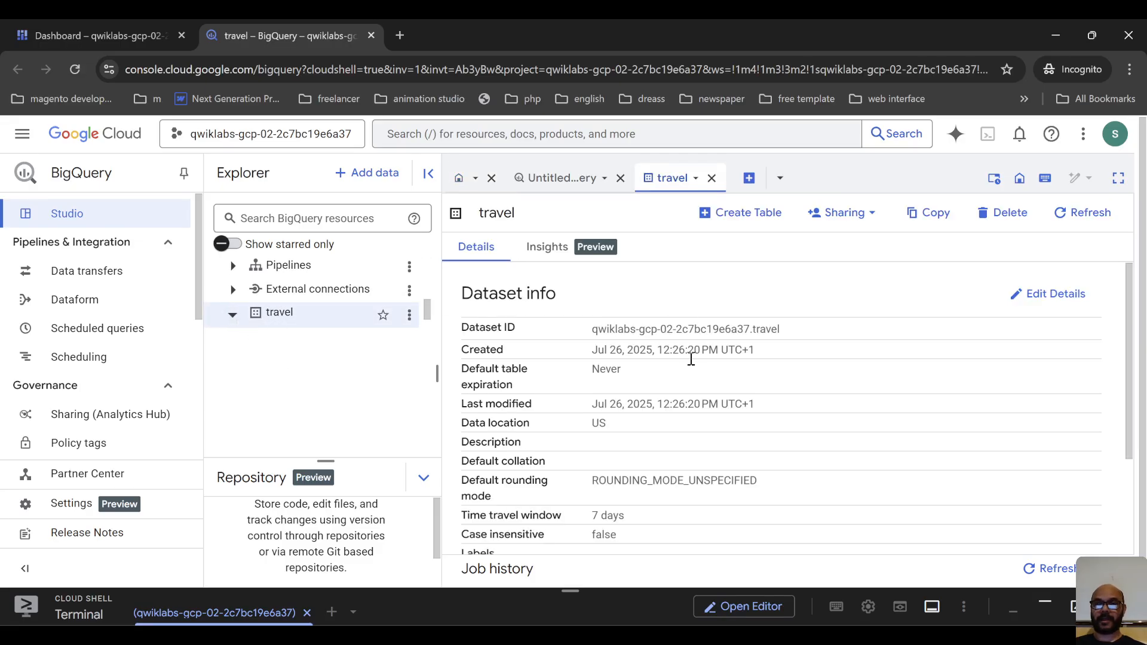
{"action": "scroll", "coordinate": [661, 340], "scroll_direction": "down", "scroll_amount": 3}
{"action": "scroll", "coordinate": [661, 371], "scroll_direction": "up", "scroll_amount": 3}
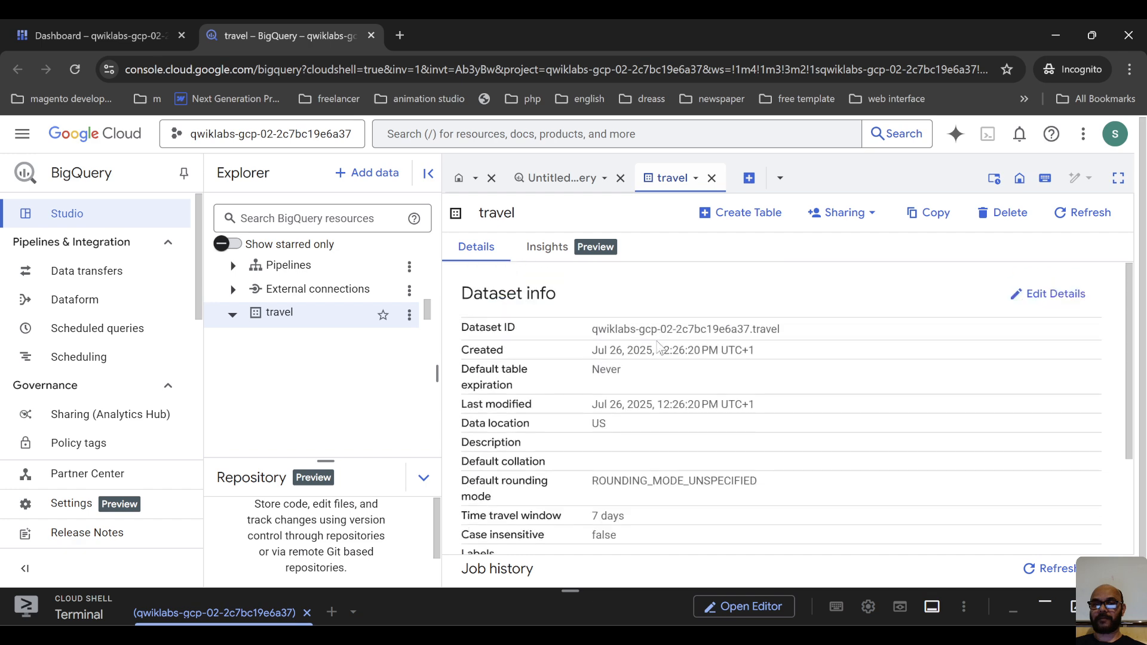
{"action": "scroll", "coordinate": [660, 346], "scroll_direction": "down", "scroll_amount": 1}
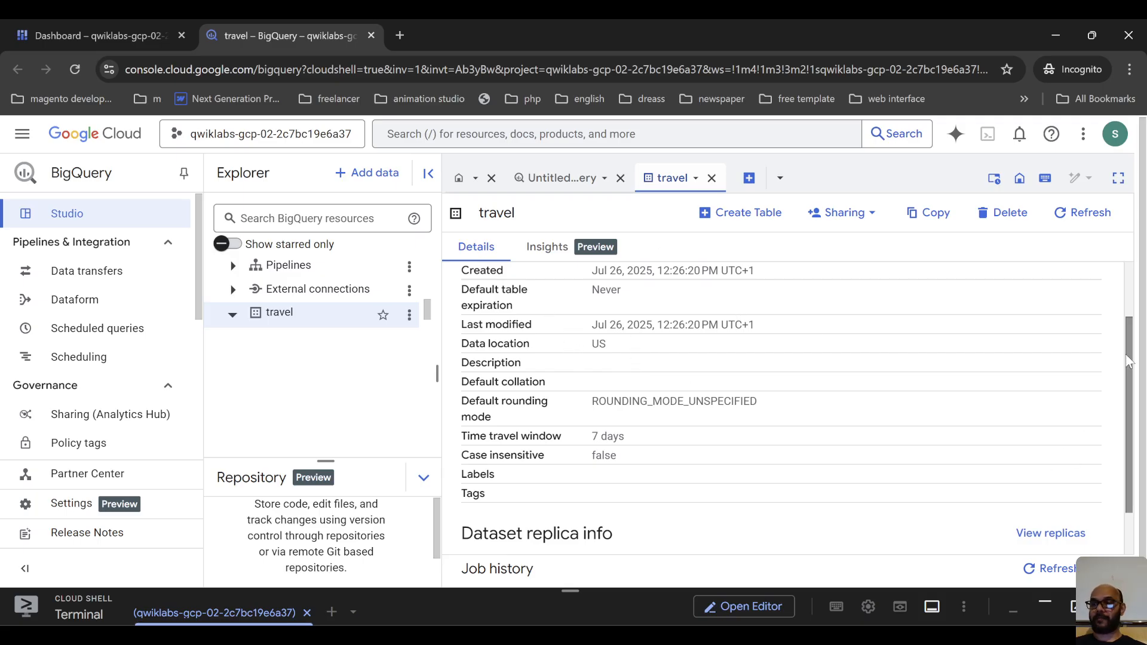
{"action": "scroll", "coordinate": [1139, 320], "scroll_direction": "up", "scroll_amount": 1}
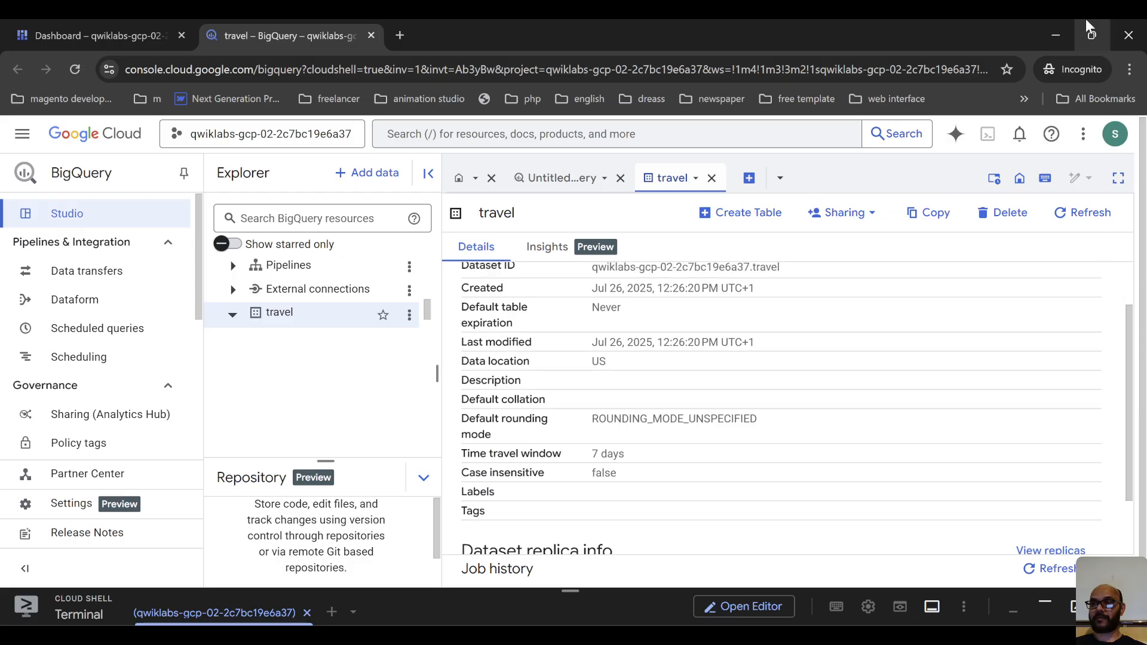
{"action": "left_click", "coordinate": [1059, 32]}
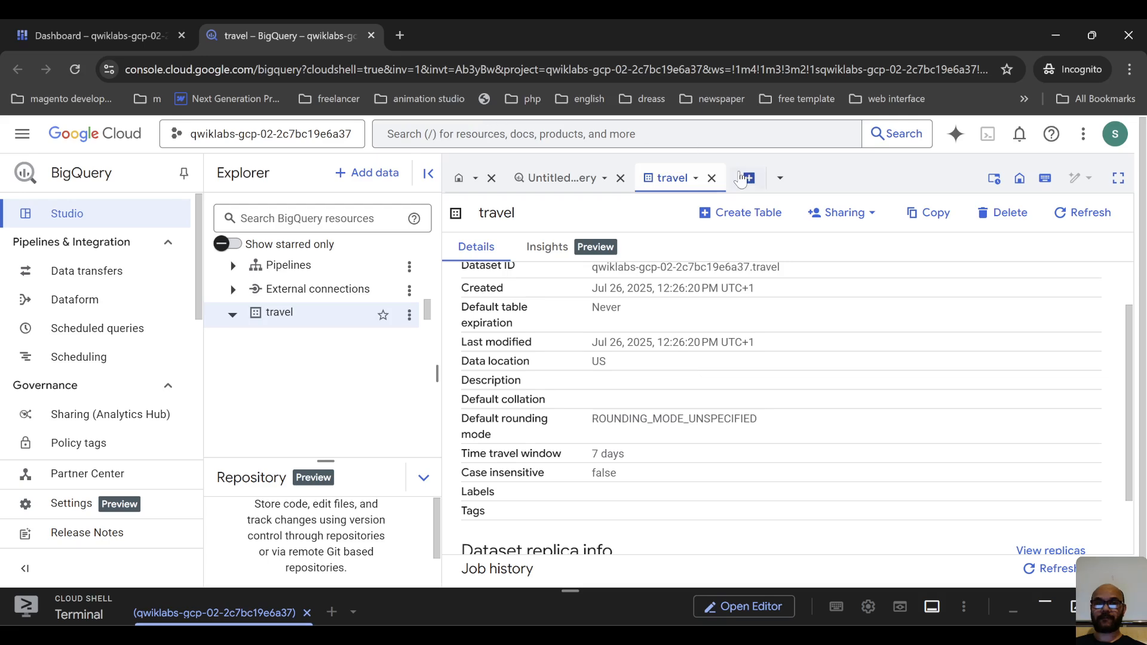
Search the console for "cloud run", open Cloud Run and start creating a service as a function with the inline editor.
{"action": "left_click", "coordinate": [466, 129]}
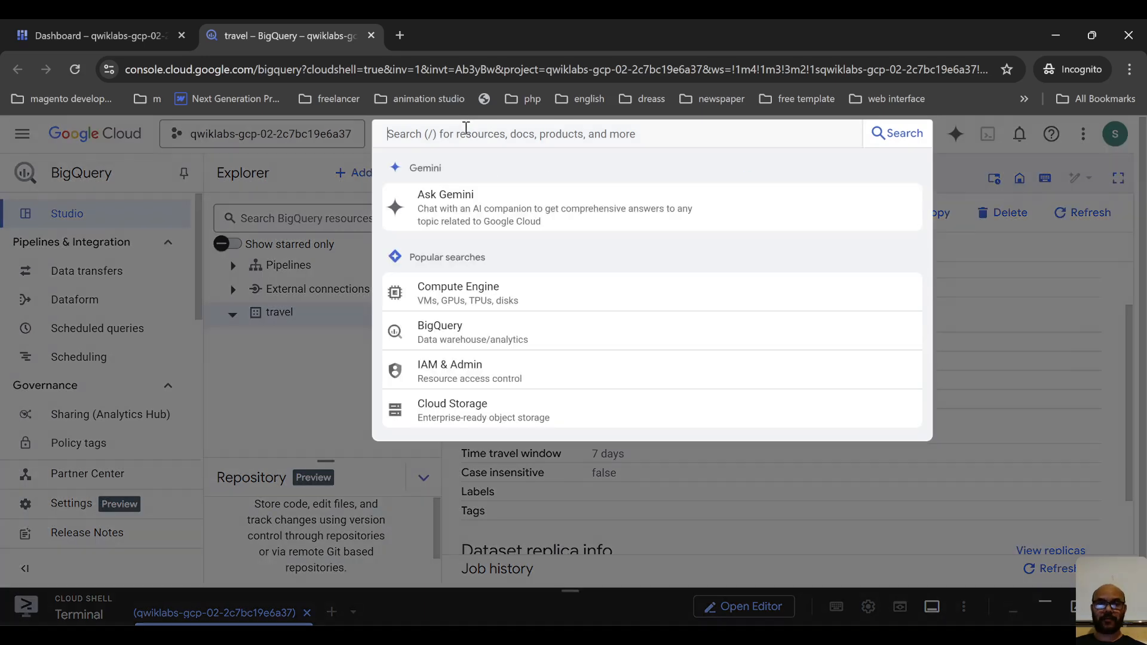
{"action": "type", "text": "clou"}
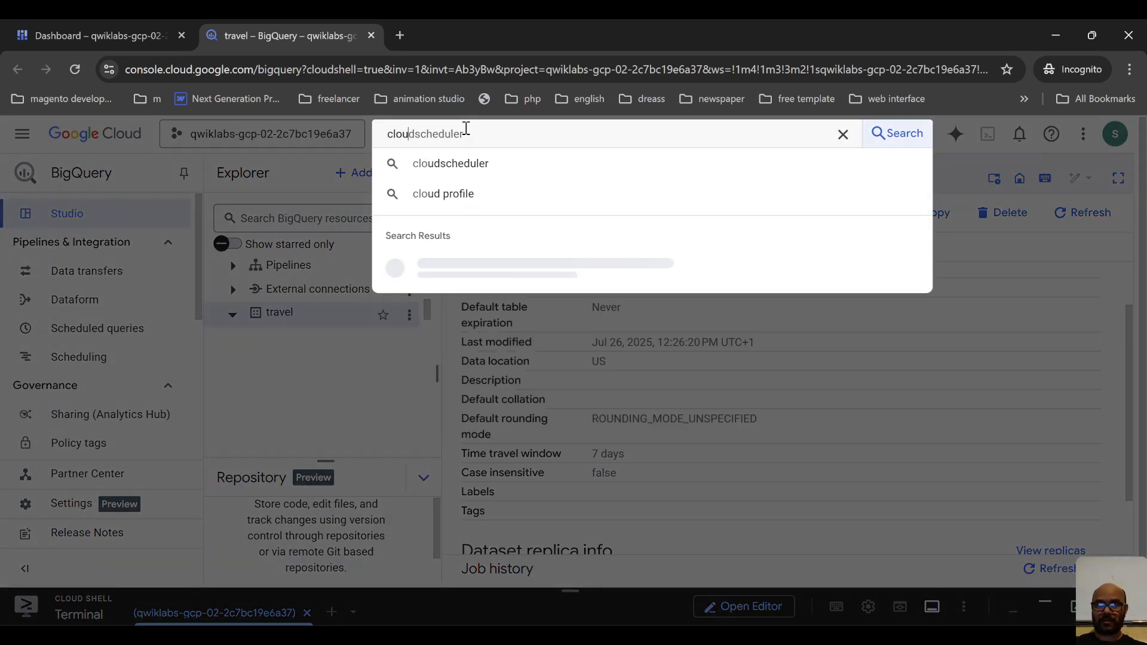
{"action": "type", "text": "d run"}
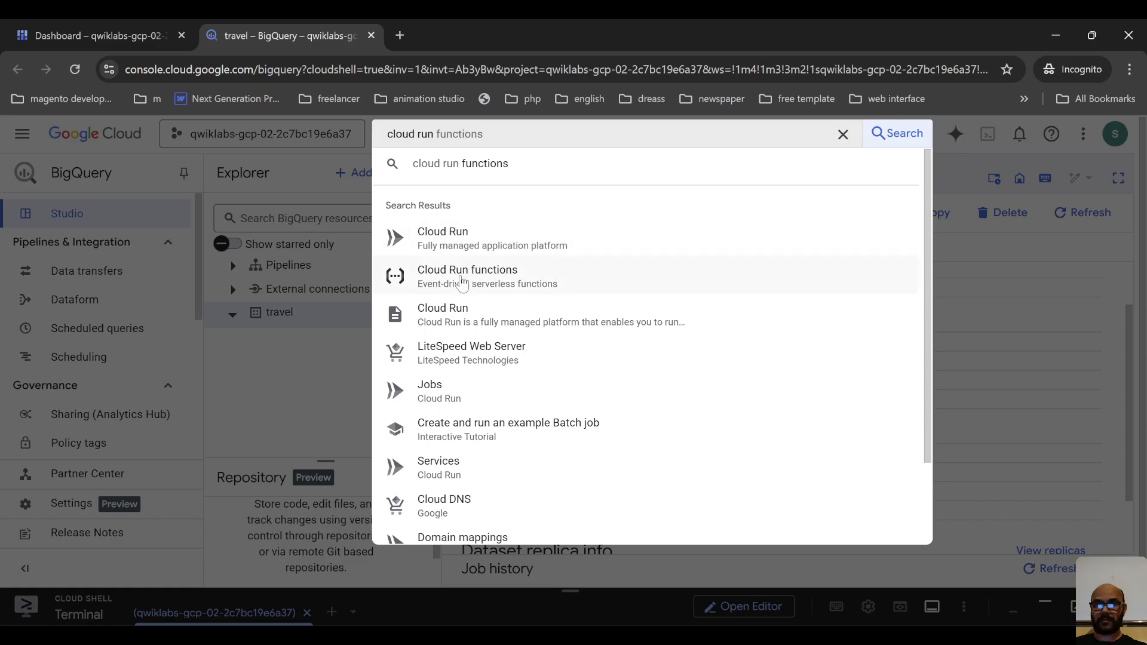
{"action": "key", "text": "alt+Tab"}
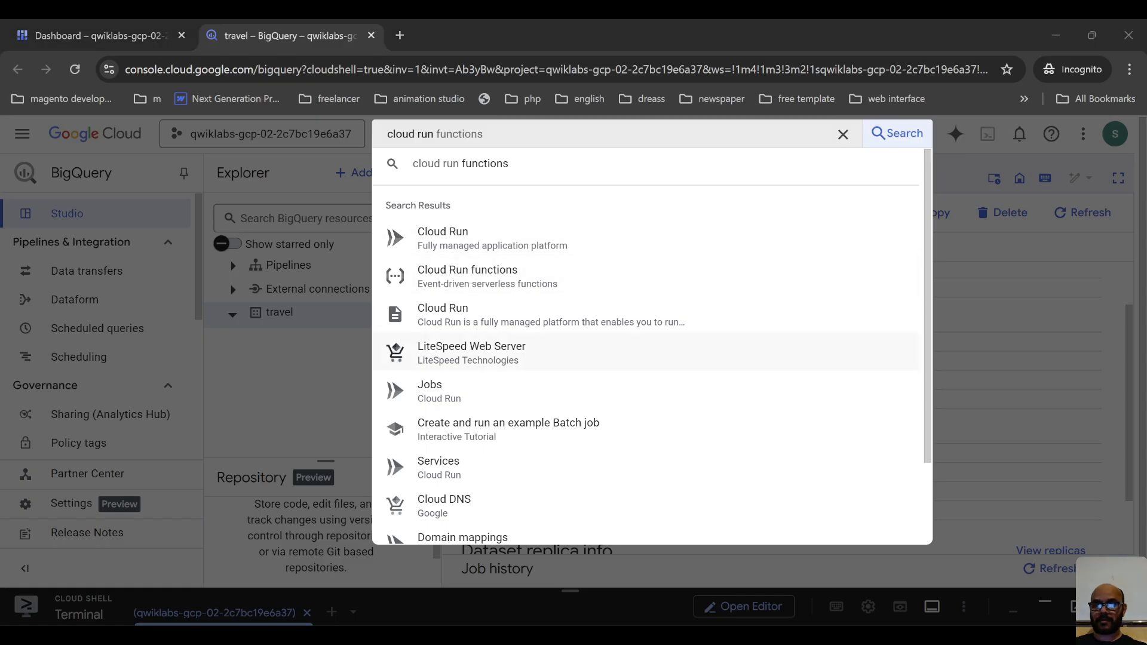
{"action": "left_click", "coordinate": [505, 239]}
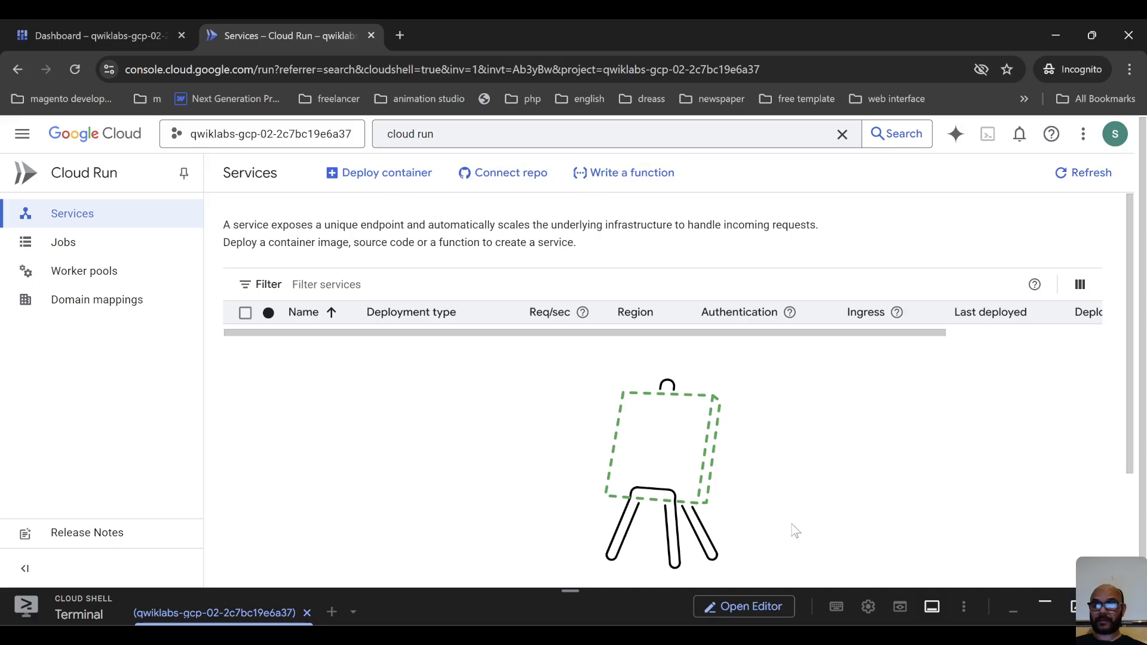
{"action": "left_click", "coordinate": [640, 179]}
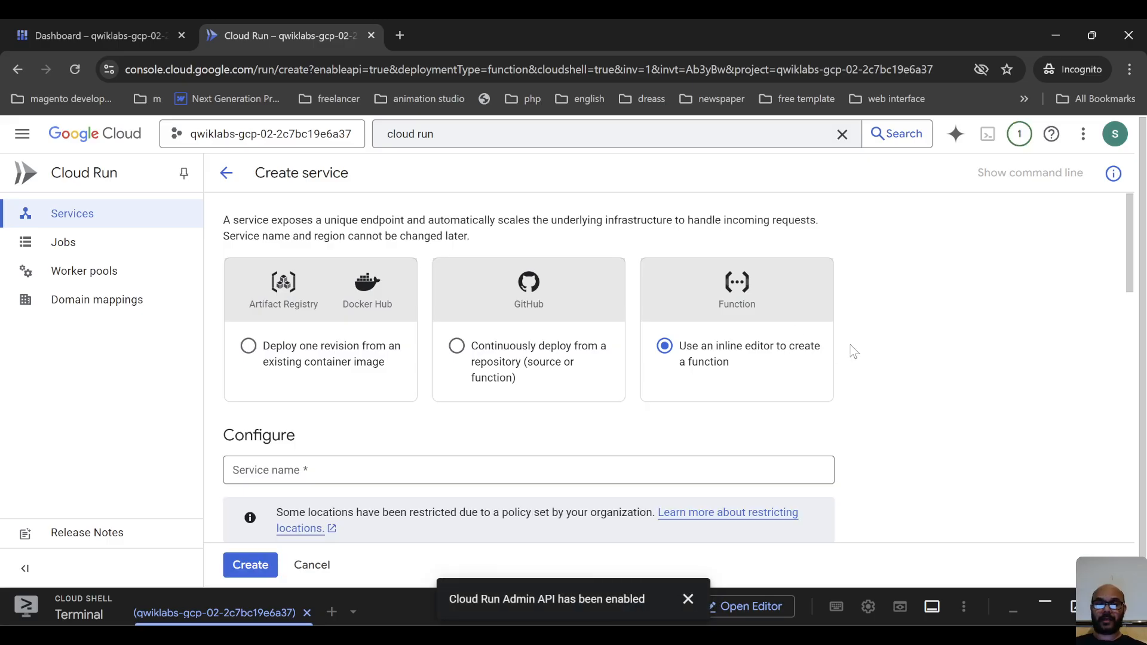
Name the service record-travel-request.
{"action": "scroll", "coordinate": [853, 351], "scroll_direction": "down", "scroll_amount": 1}
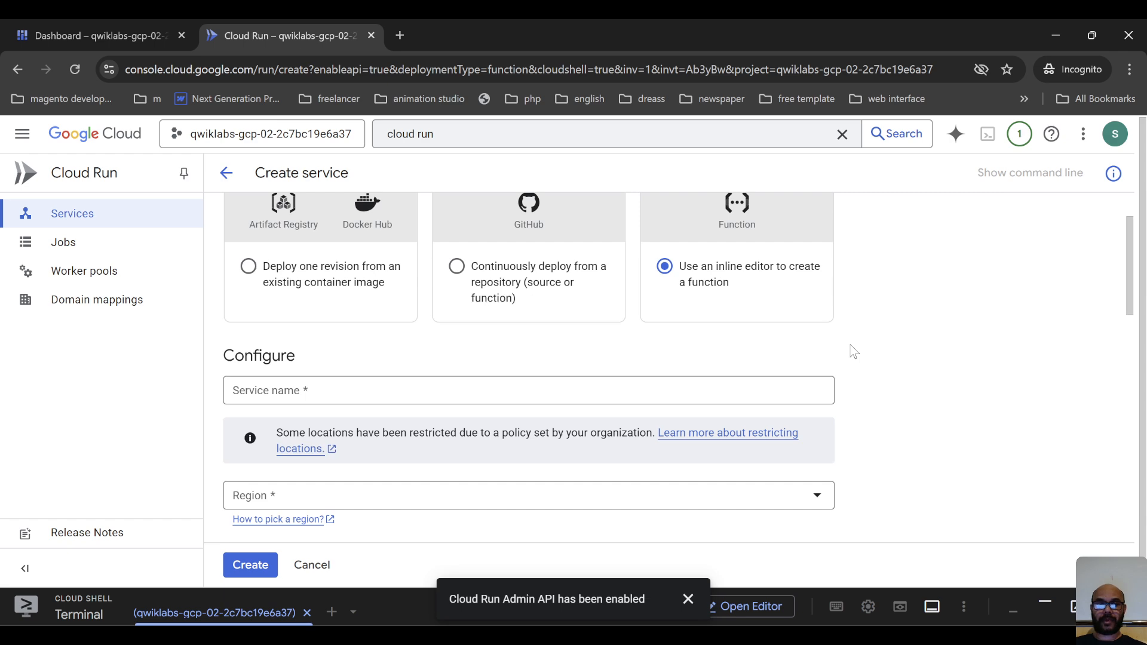
{"action": "scroll", "coordinate": [854, 351], "scroll_direction": "up", "scroll_amount": 1}
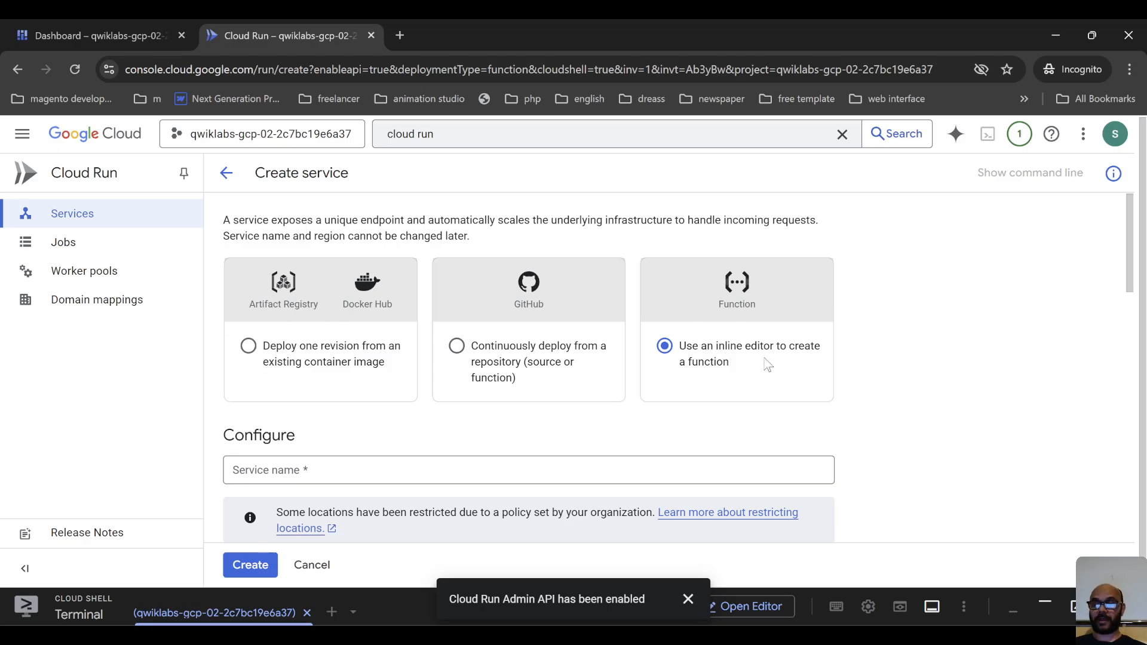
{"action": "scroll", "coordinate": [705, 371], "scroll_direction": "down", "scroll_amount": 1}
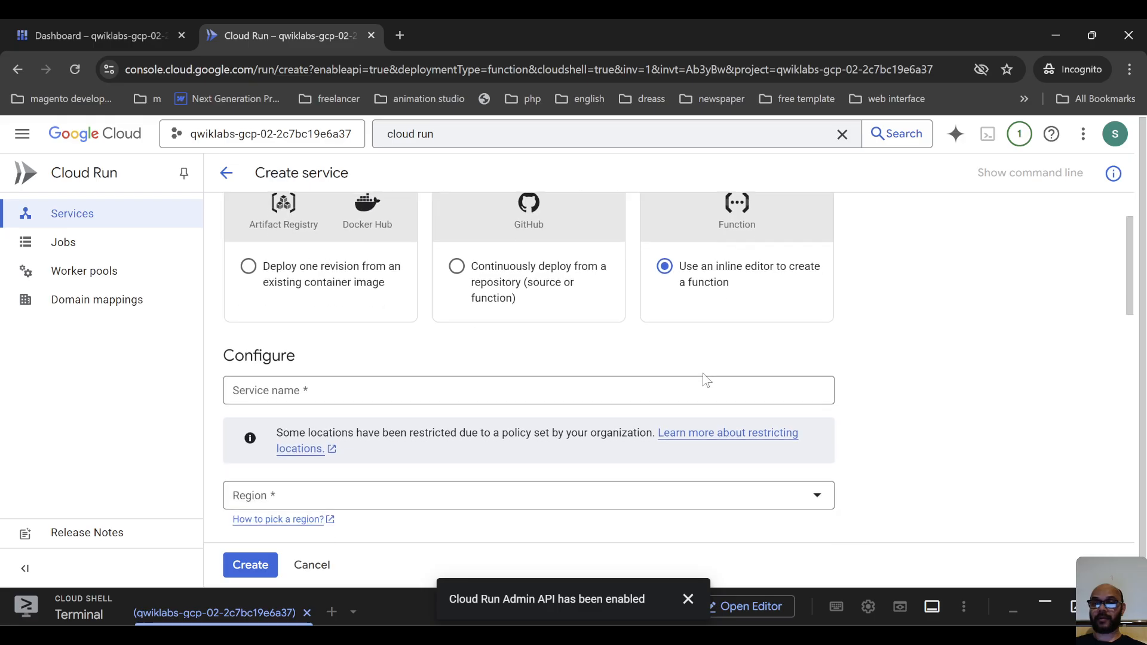
{"action": "left_click", "coordinate": [471, 392]}
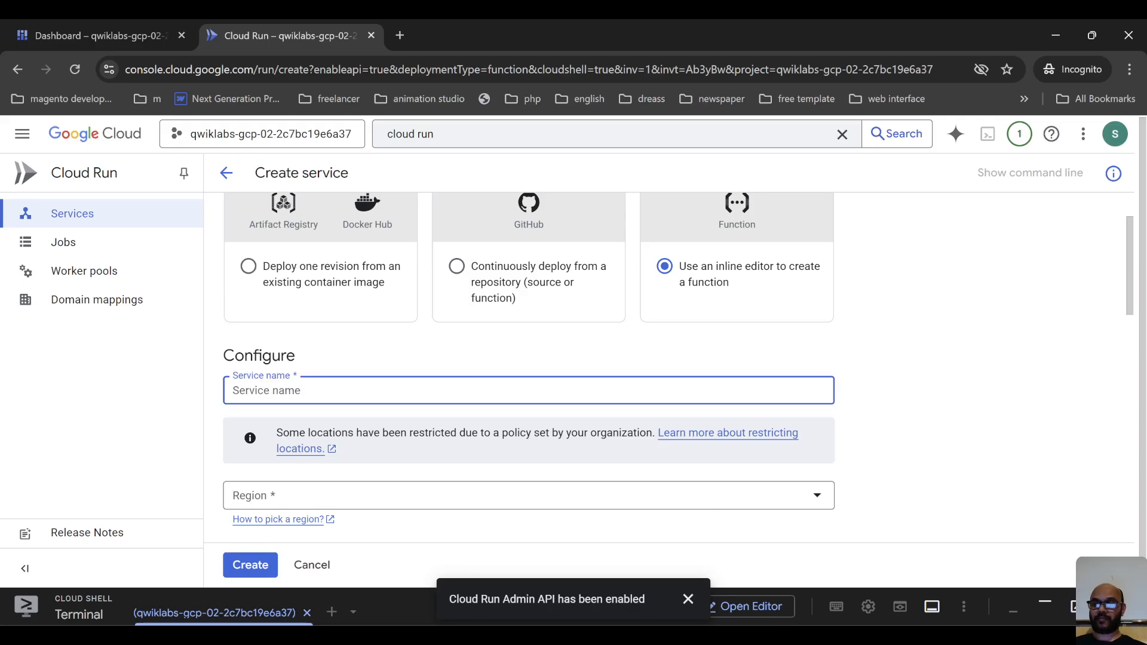
{"action": "key", "text": "alt+Tab"}
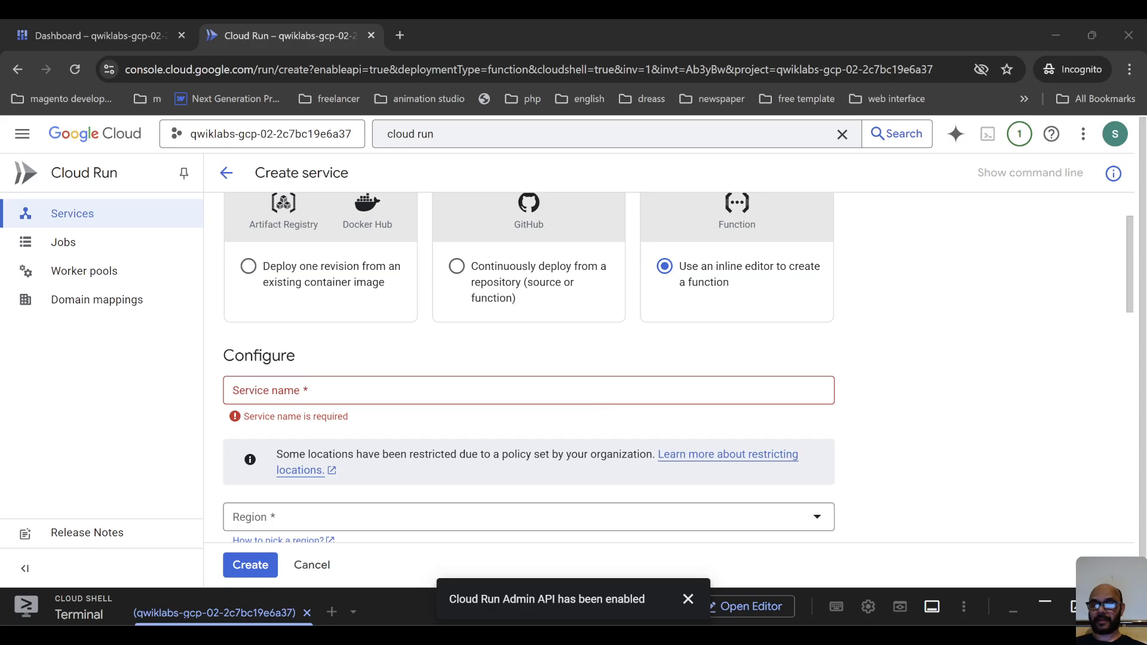
{"action": "key", "text": "alt+Tab"}
{"action": "type", "text": "record-travel-request"}
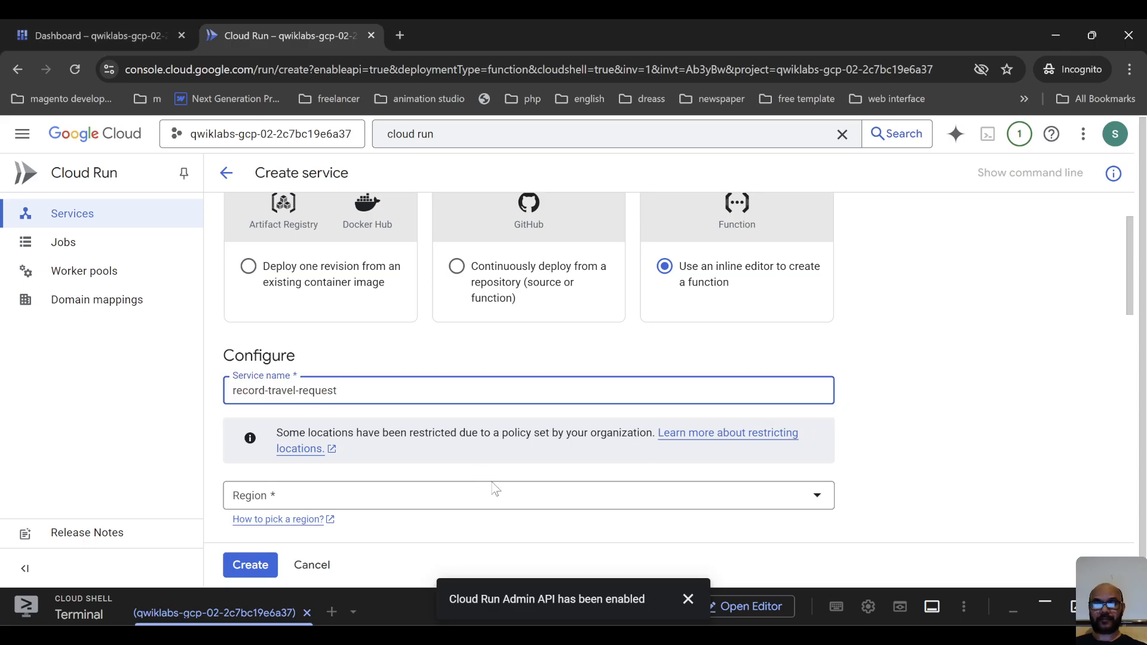
Set the service's region to us-central1 (Iowa).
{"action": "scroll", "coordinate": [495, 489], "scroll_direction": "down", "scroll_amount": 1}
{"action": "left_click", "coordinate": [436, 417]}
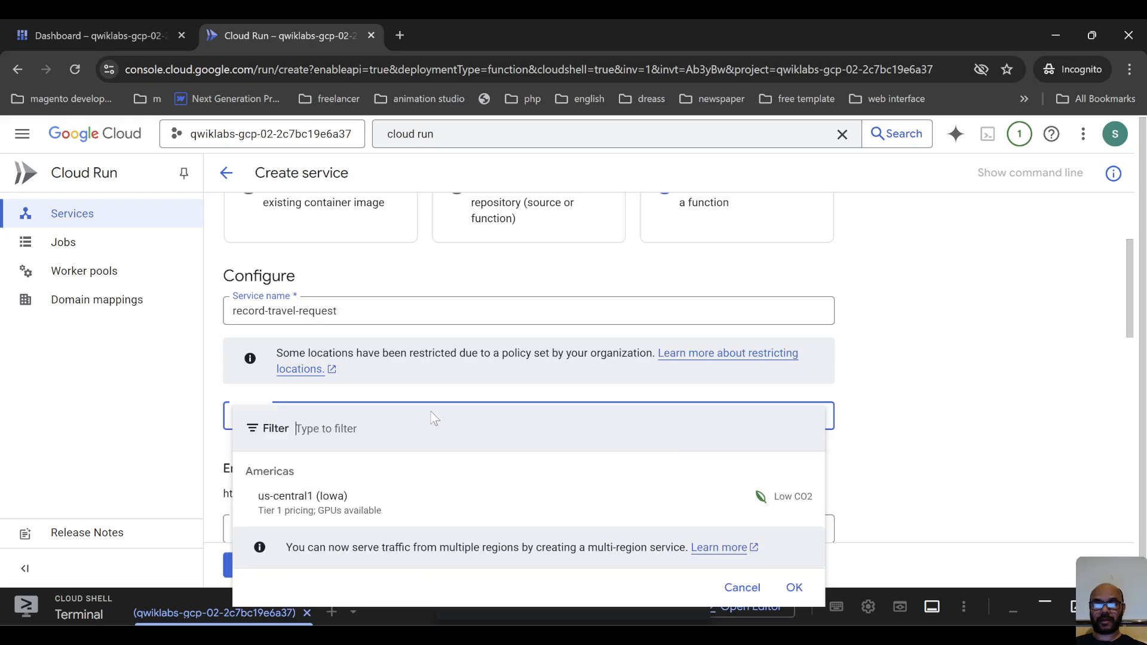
{"action": "left_click", "coordinate": [358, 502]}
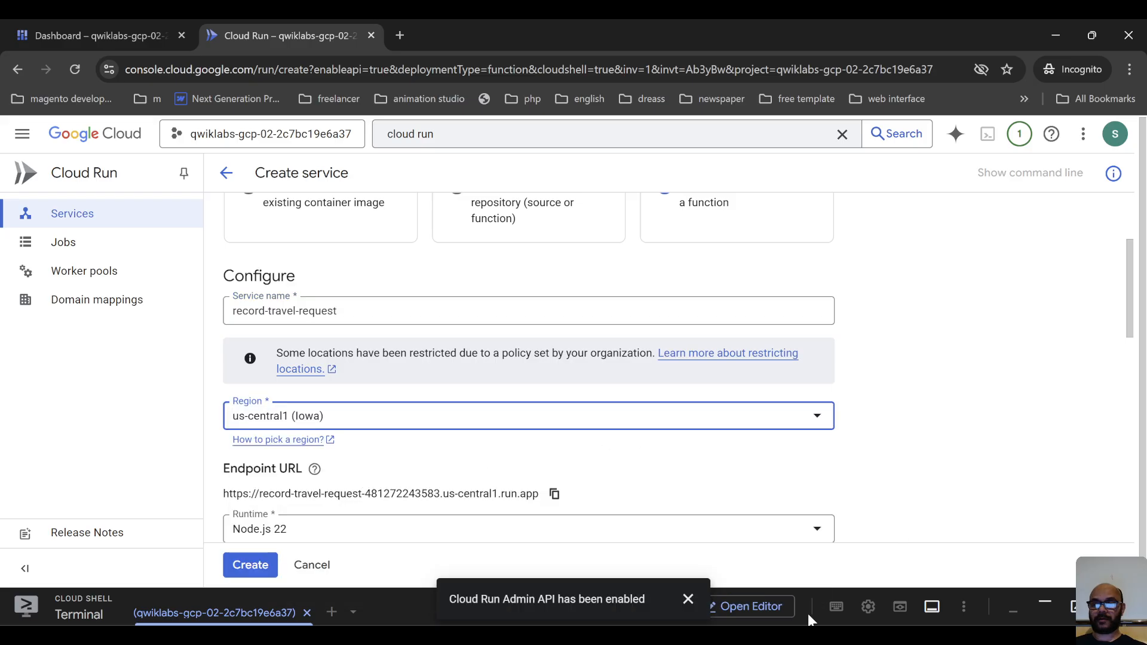
{"action": "left_click", "coordinate": [801, 635]}
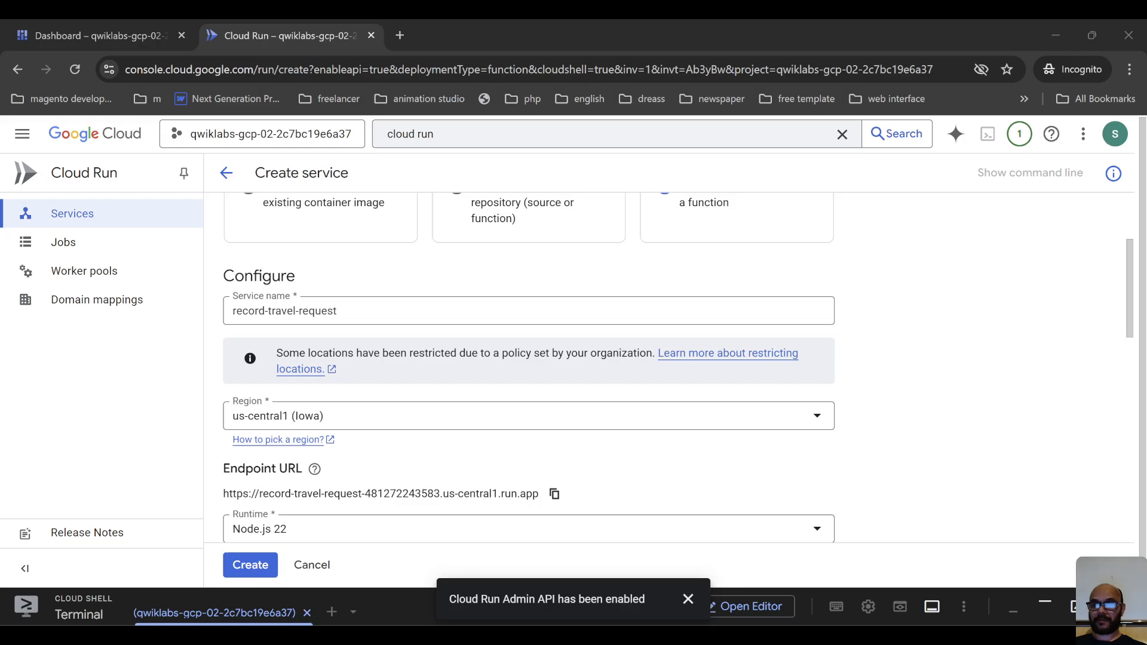
Set the function's runtime to Python 3.12.
{"action": "key", "text": "alt+Tab"}
{"action": "scroll", "coordinate": [574, 402], "scroll_direction": "down", "scroll_amount": 3}
{"action": "scroll", "coordinate": [479, 426], "scroll_direction": "up", "scroll_amount": 1}
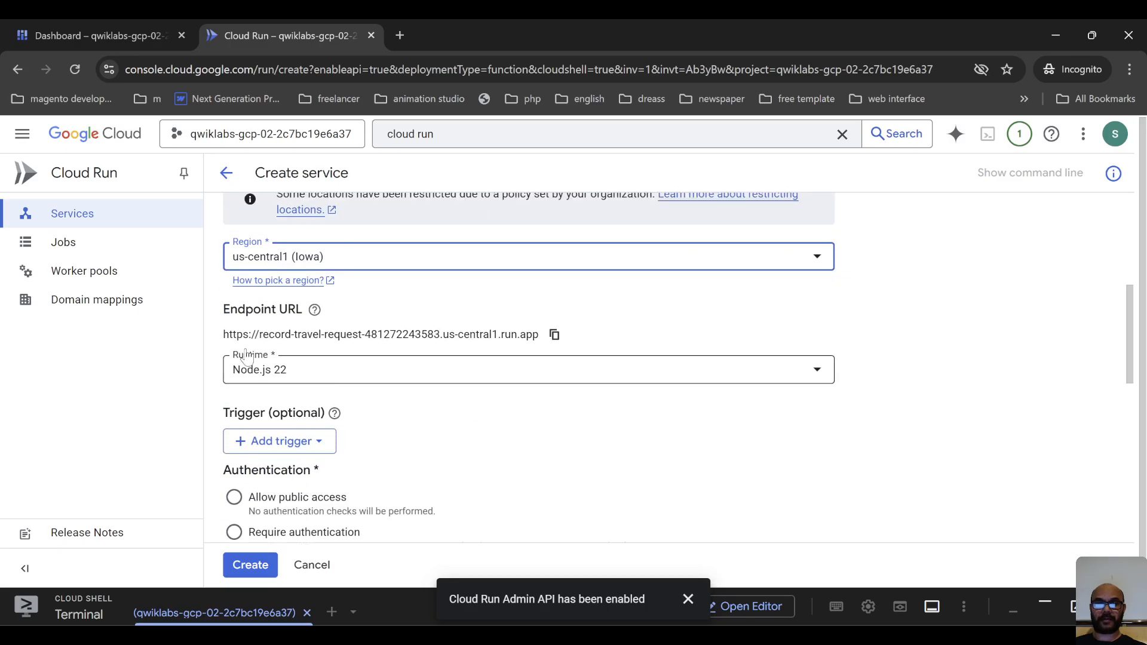
{"action": "left_click", "coordinate": [367, 369]}
{"action": "scroll", "coordinate": [386, 505], "scroll_direction": "down", "scroll_amount": 5}
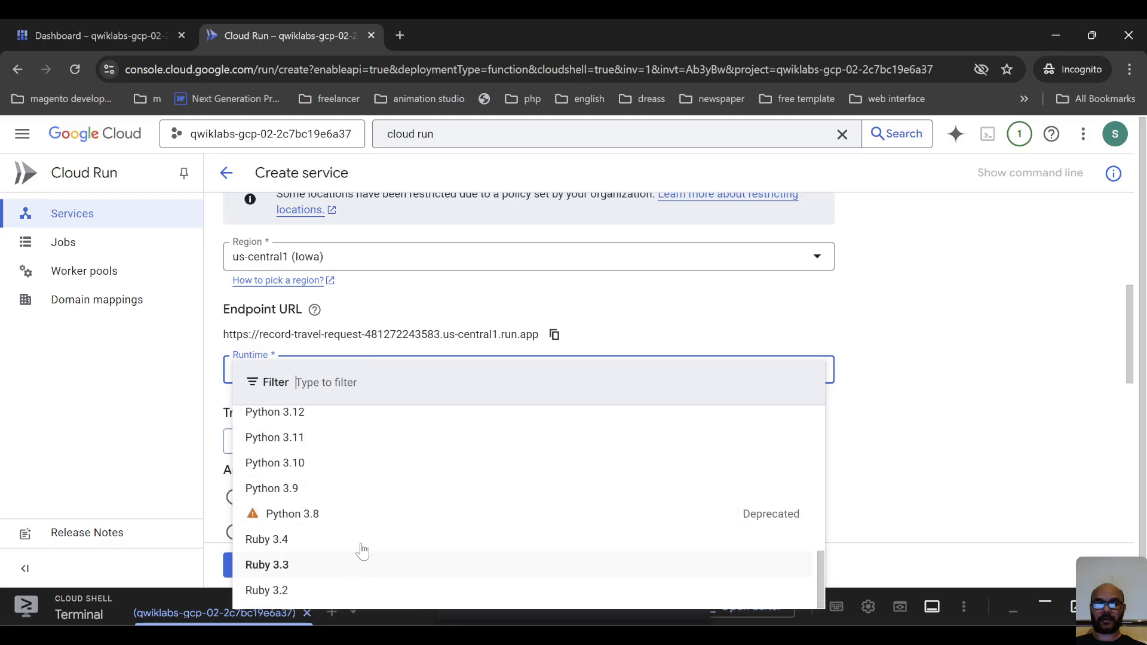
{"action": "scroll", "coordinate": [366, 541], "scroll_direction": "up", "scroll_amount": 1}
{"action": "left_click", "coordinate": [346, 488]}
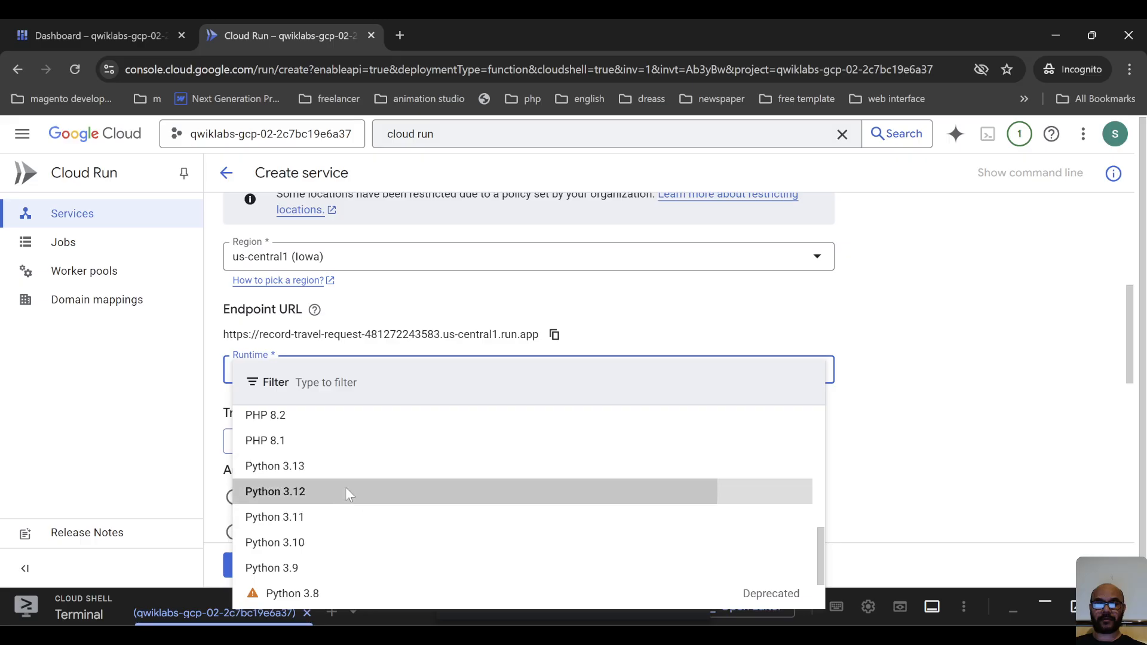
Require authentication for the record-travel-request service.
{"action": "scroll", "coordinate": [450, 442], "scroll_direction": "down", "scroll_amount": 1}
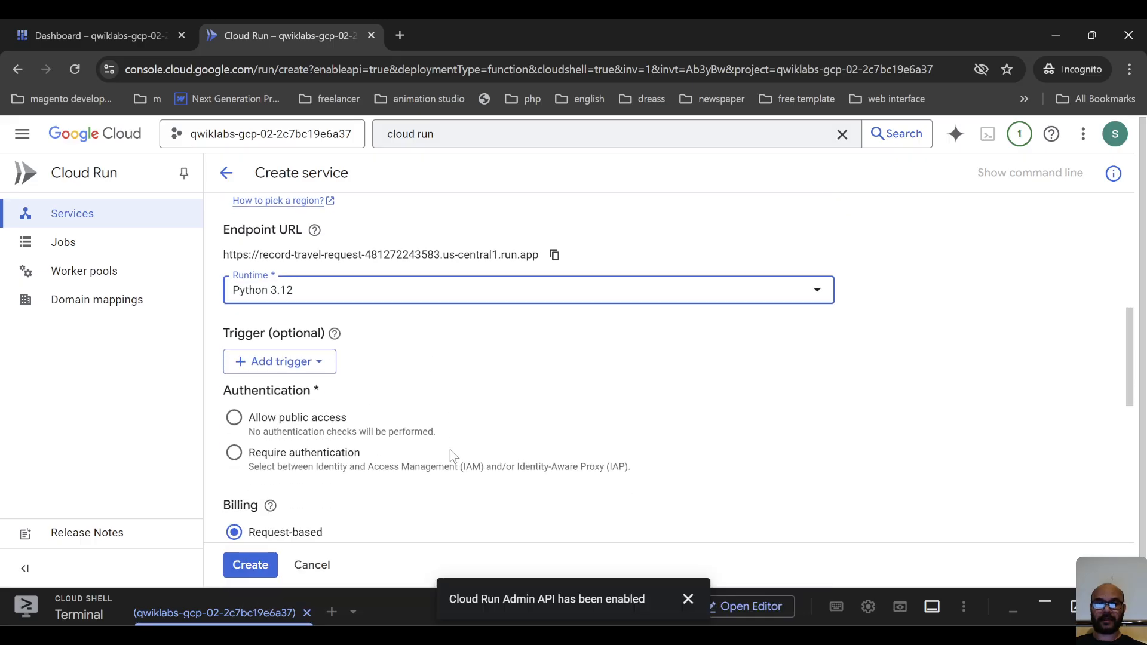
{"action": "left_click", "coordinate": [233, 454]}
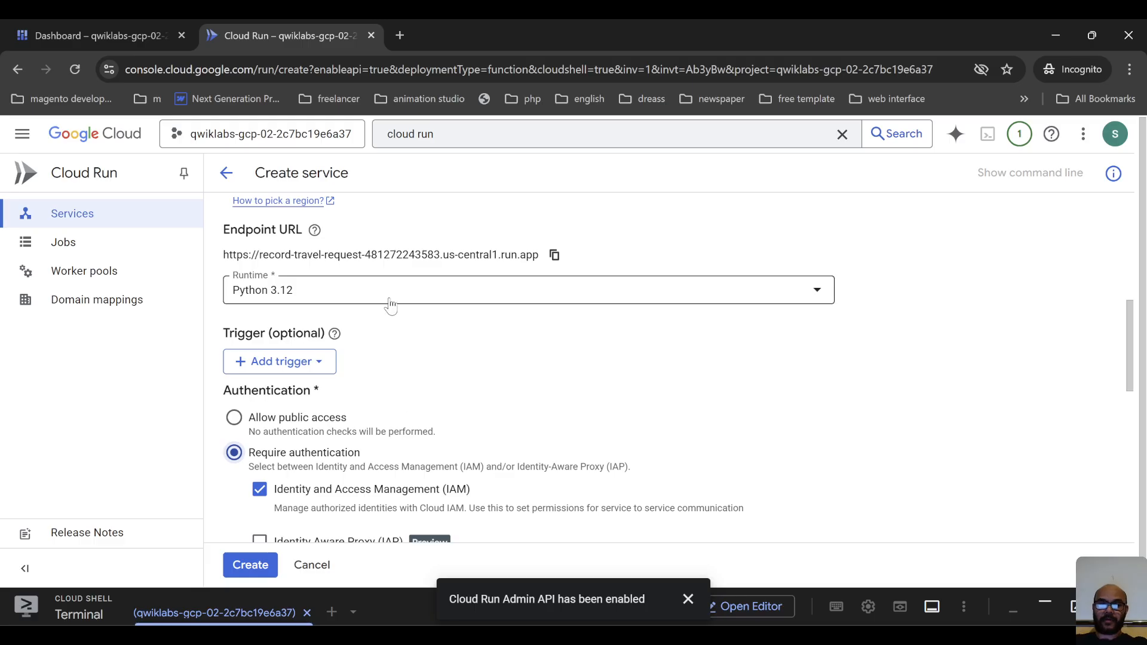
{"action": "scroll", "coordinate": [427, 333], "scroll_direction": "down", "scroll_amount": 2}
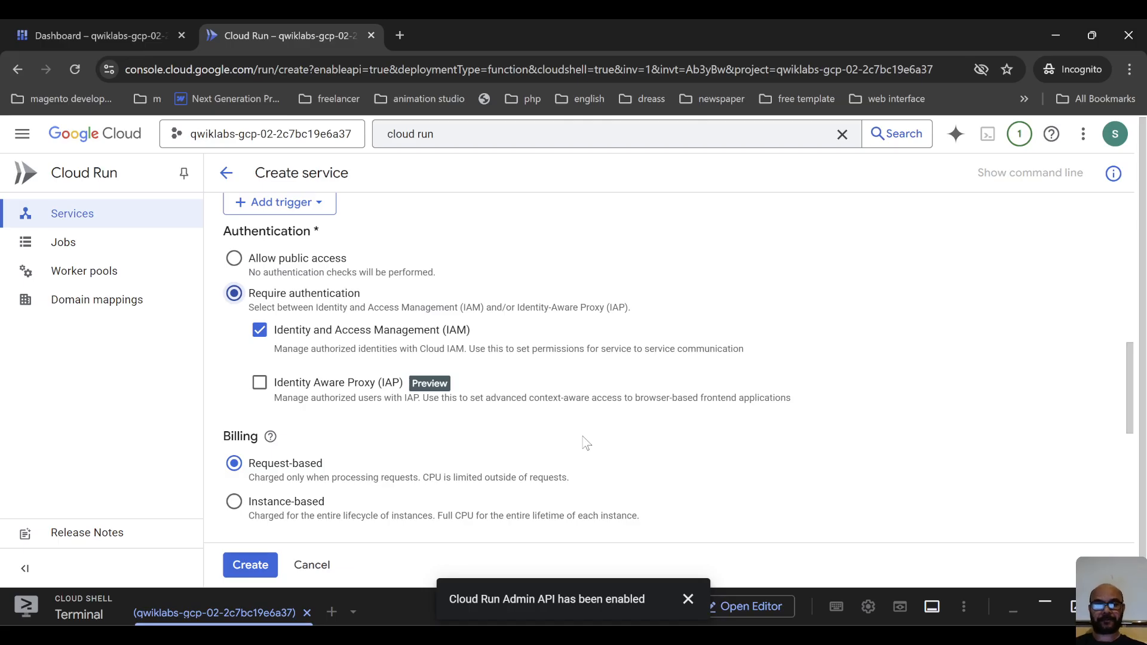
Check the remaining billing, scaling and ingress settings and create the service.
{"action": "scroll", "coordinate": [589, 439], "scroll_direction": "down", "scroll_amount": 3}
{"action": "scroll", "coordinate": [776, 410], "scroll_direction": "down", "scroll_amount": 3}
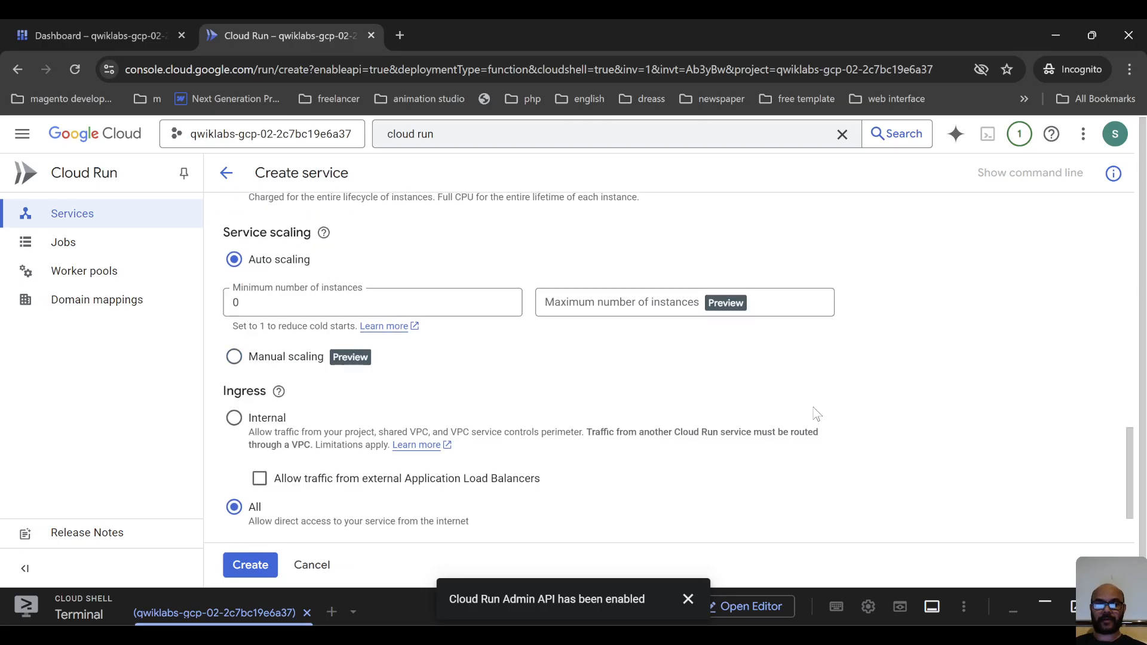
{"action": "scroll", "coordinate": [815, 411], "scroll_direction": "down", "scroll_amount": 2}
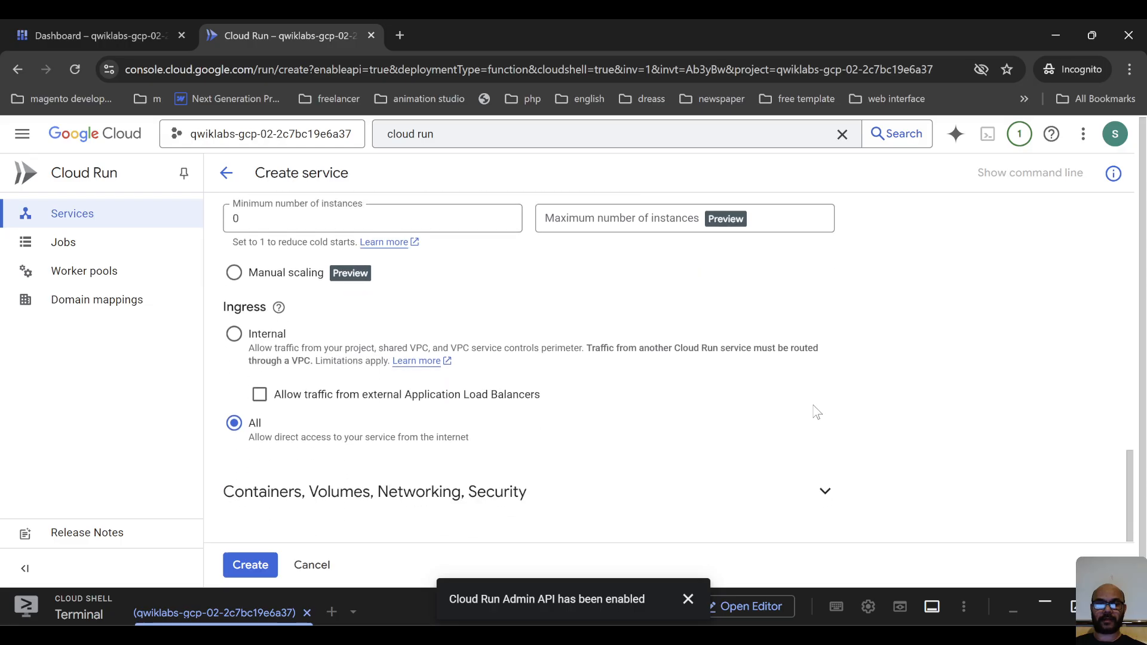
{"action": "scroll", "coordinate": [817, 412], "scroll_direction": "up", "scroll_amount": 15}
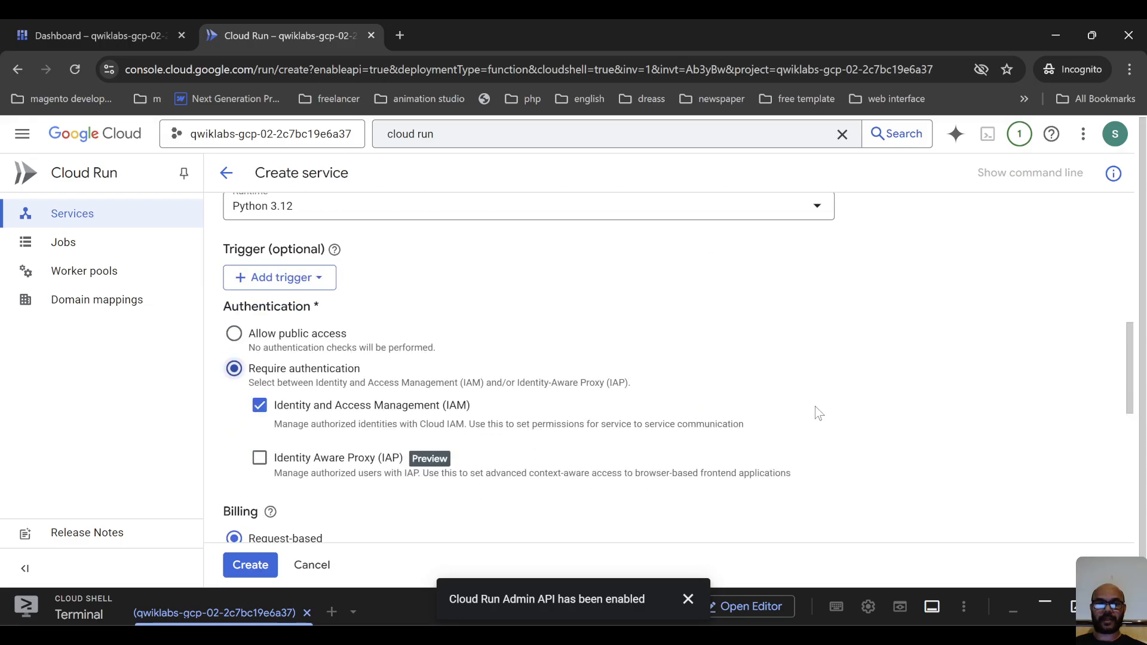
{"action": "scroll", "coordinate": [816, 411], "scroll_direction": "up", "scroll_amount": 3}
{"action": "scroll", "coordinate": [831, 389], "scroll_direction": "down", "scroll_amount": 9}
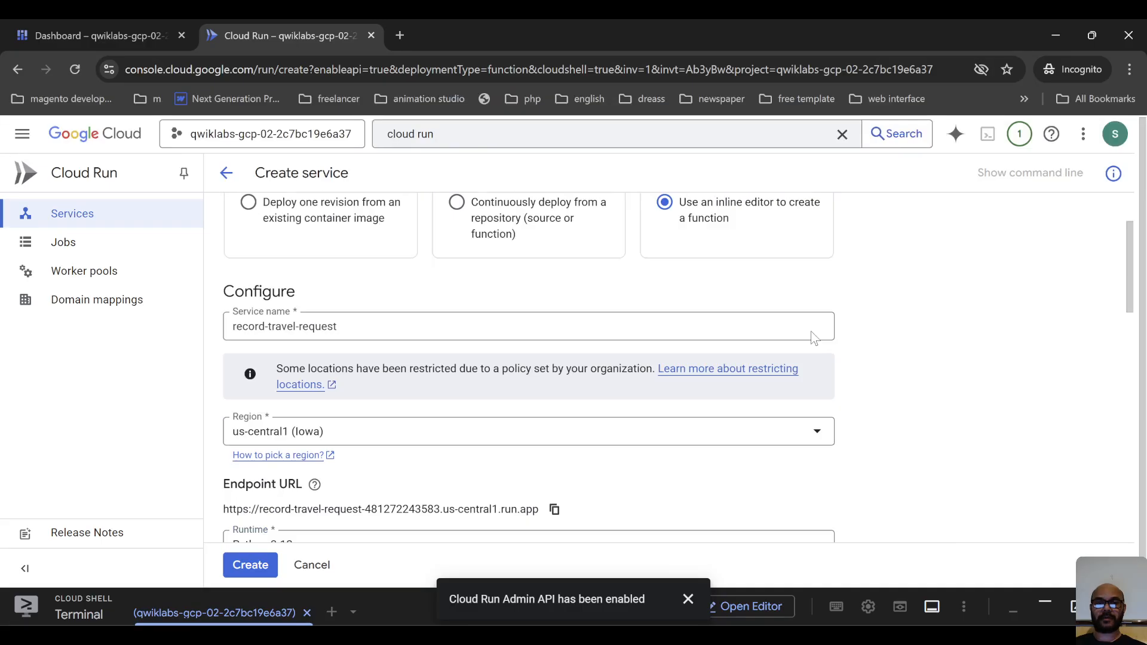
{"action": "scroll", "coordinate": [830, 424], "scroll_direction": "down", "scroll_amount": 6}
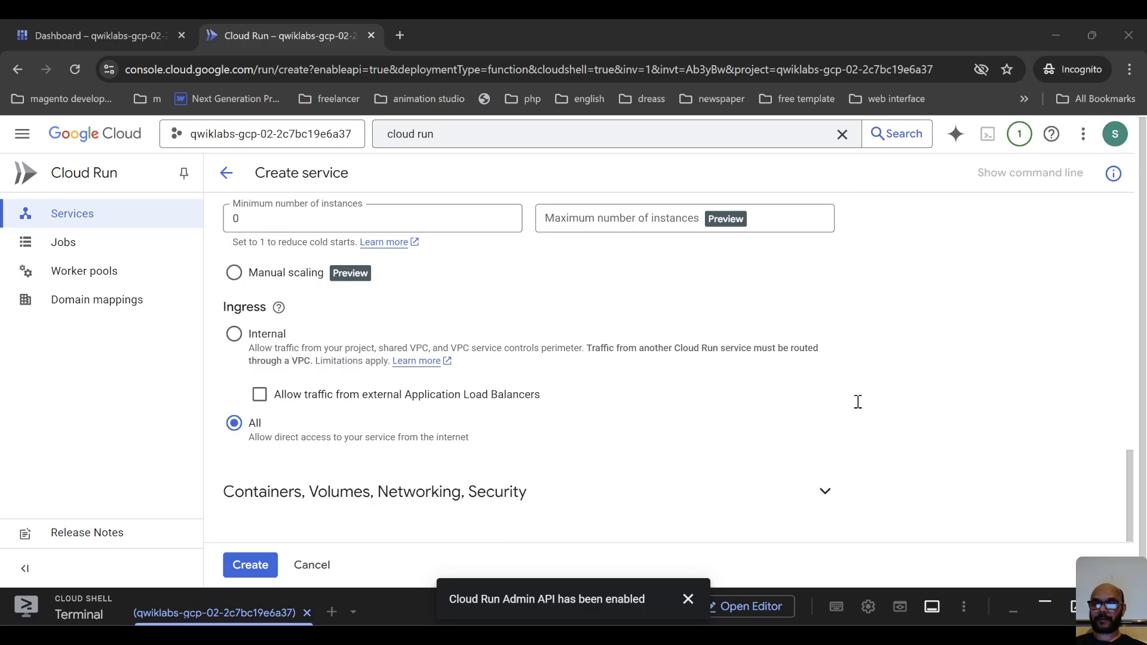
{"action": "left_click", "coordinate": [251, 565]}
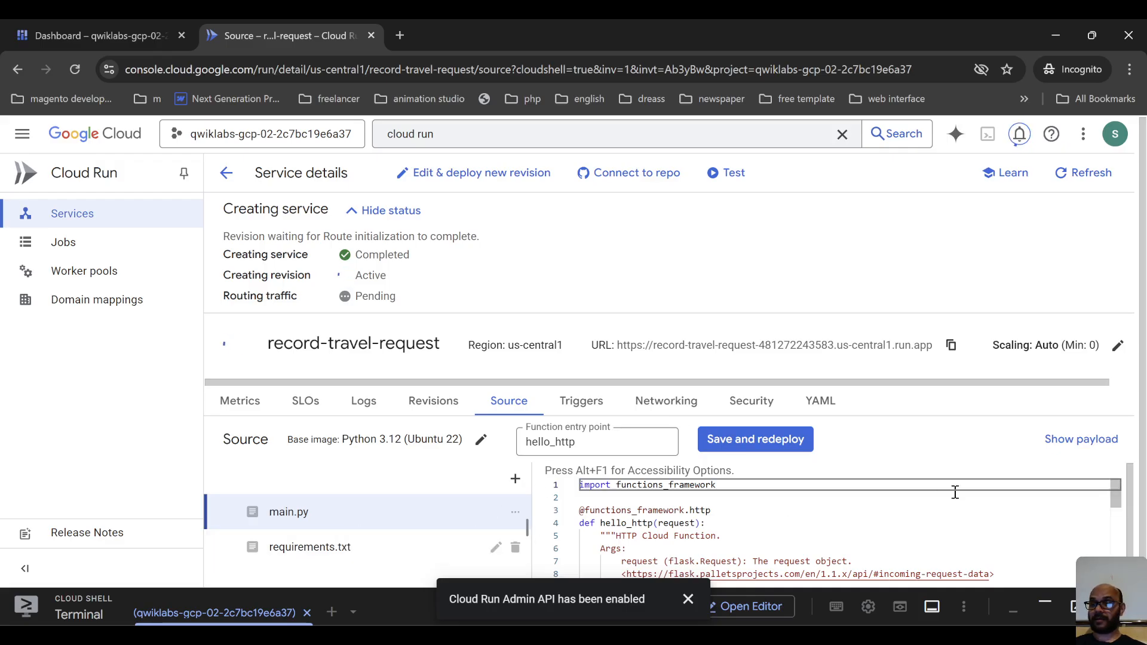
Look over the default main.py code and replace the requirements.txt contents with functions-framework==3.* and google-cloud-bigquery.
{"action": "scroll", "coordinate": [956, 492], "scroll_direction": "down", "scroll_amount": 2}
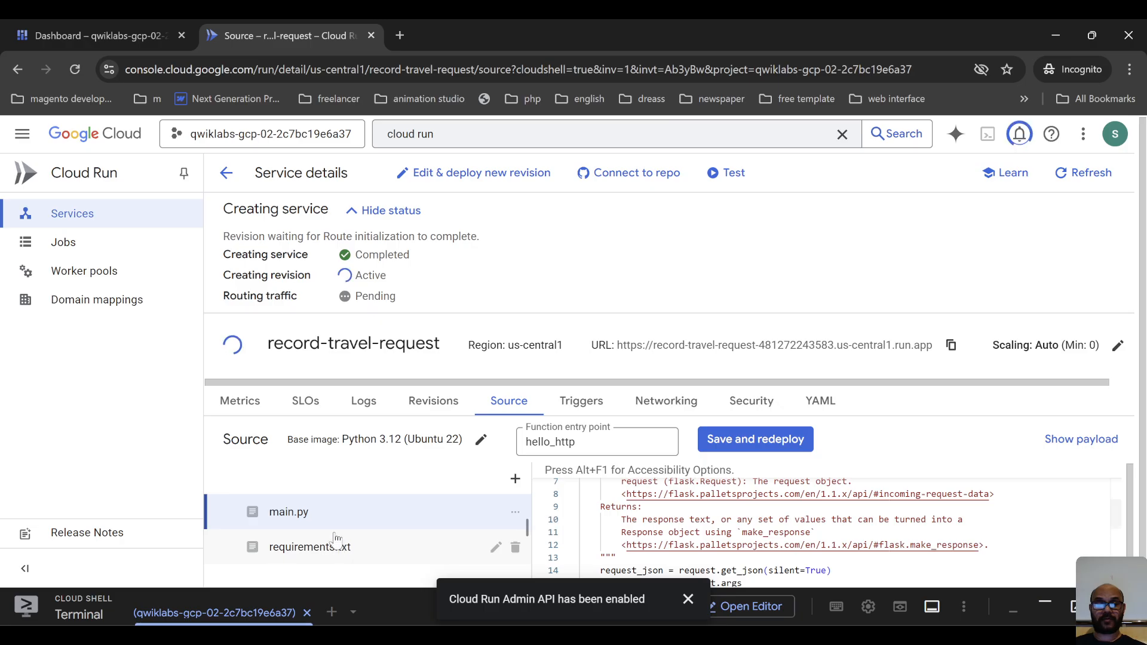
{"action": "scroll", "coordinate": [747, 514], "scroll_direction": "up", "scroll_amount": 2}
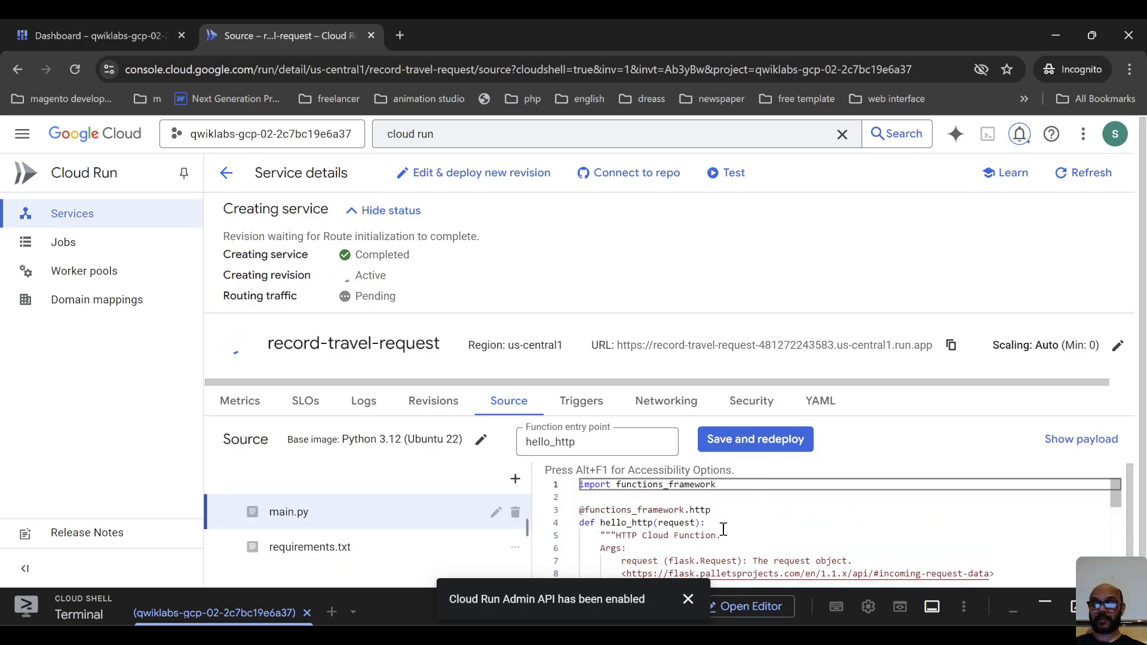
{"action": "left_click", "coordinate": [725, 523]}
{"action": "scroll", "coordinate": [729, 526], "scroll_direction": "down", "scroll_amount": 2}
{"action": "scroll", "coordinate": [729, 525], "scroll_direction": "down", "scroll_amount": 3}
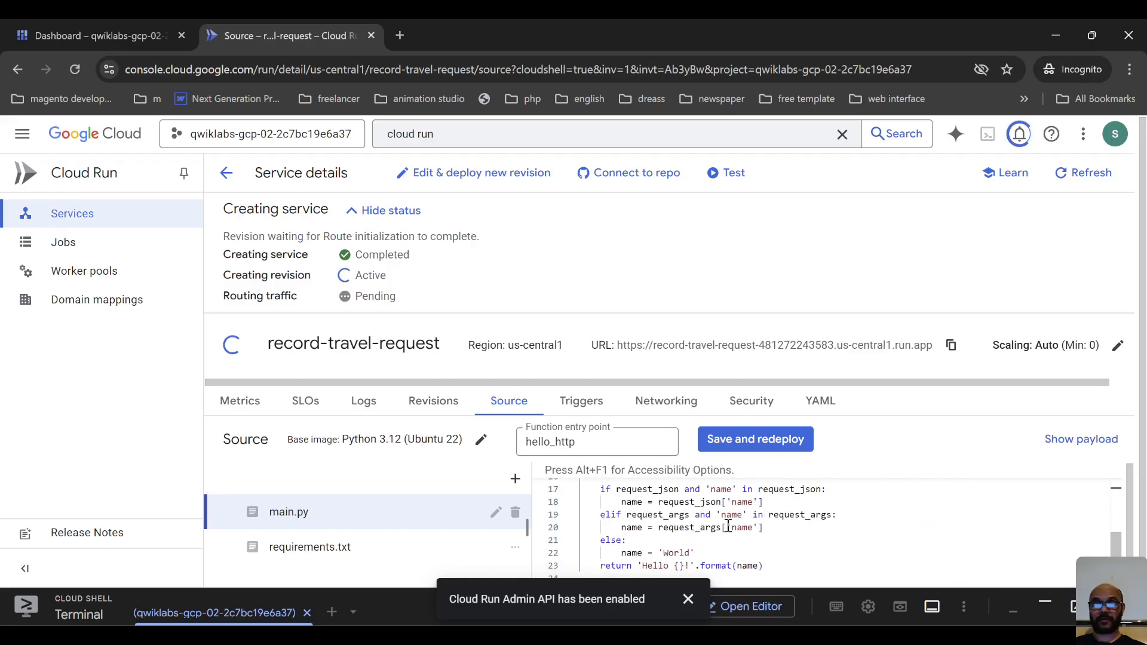
{"action": "left_click", "coordinate": [300, 554]}
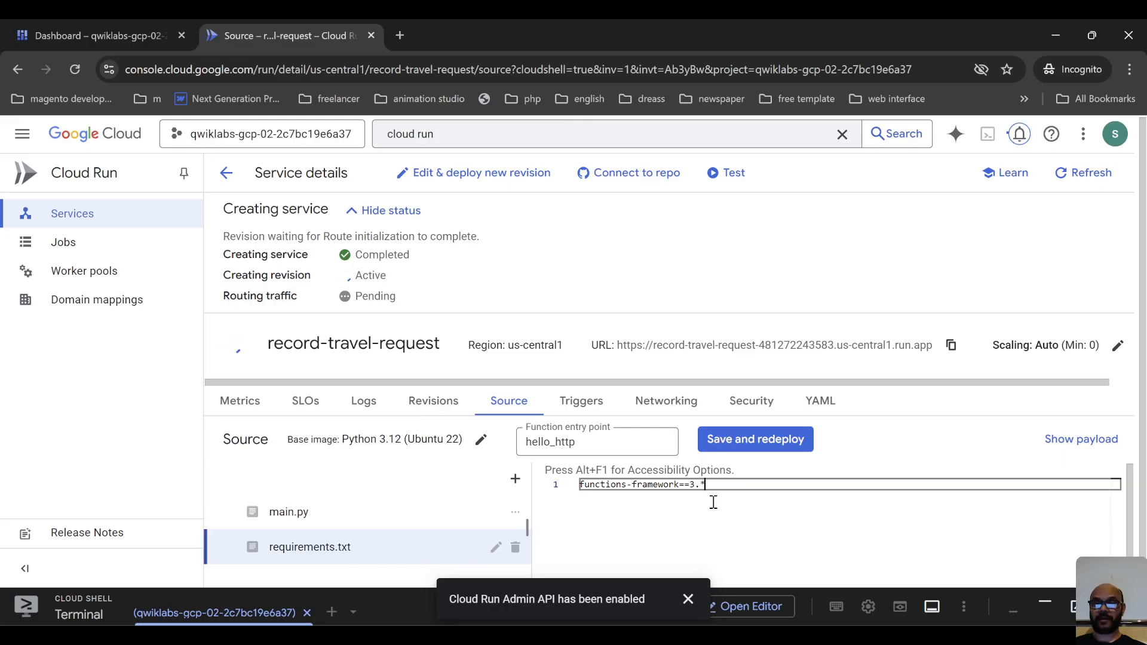
{"action": "left_click_drag", "start_coordinate": [717, 484], "coordinate": [431, 518]}
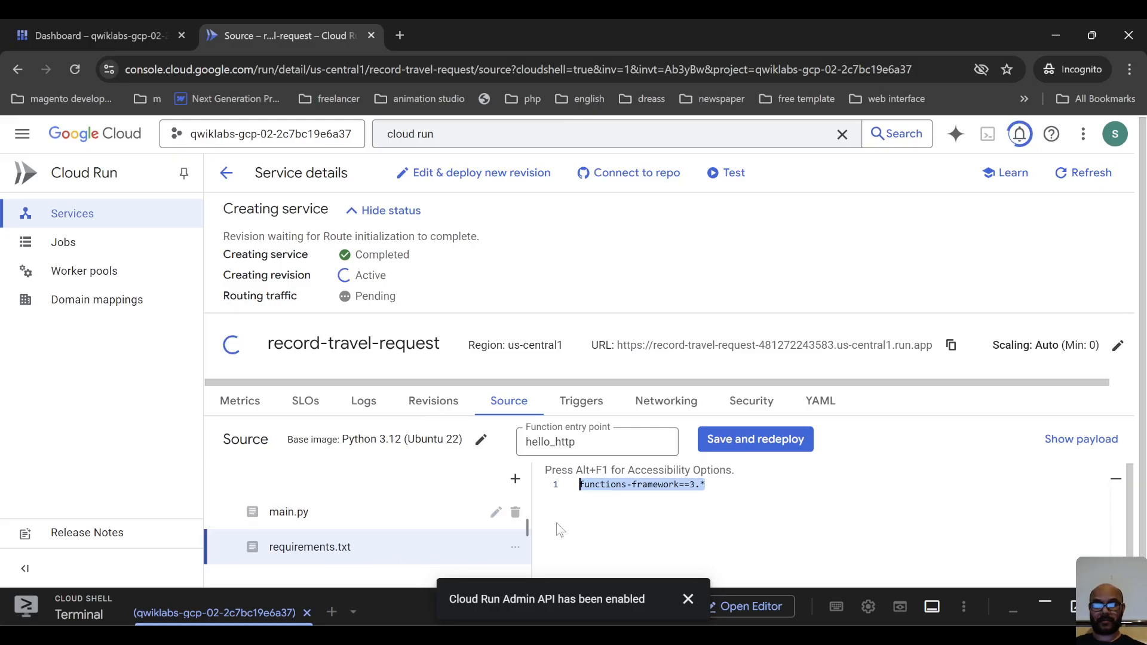
{"action": "type", "text": "functions-framework==3.* google-cloud-bigquery"}
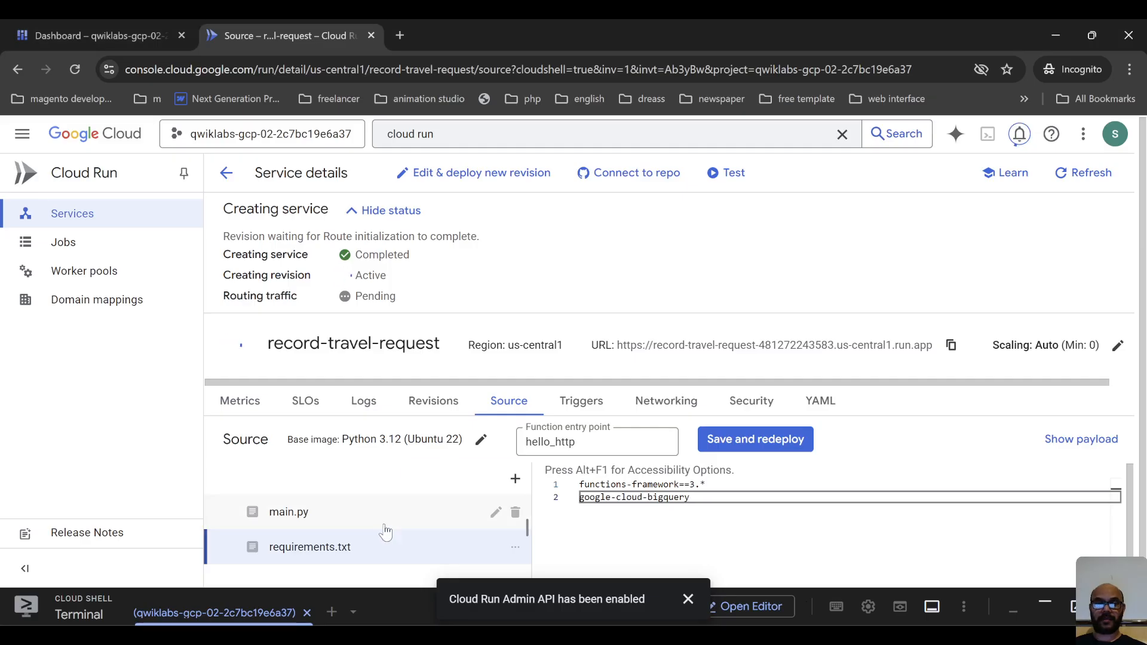
Replace all code in main.py with the record_travel_request function that inserts rows into the BigQuery travel.travel_requests table.
{"action": "left_click", "coordinate": [289, 512]}
{"action": "scroll", "coordinate": [806, 485], "scroll_direction": "down", "scroll_amount": 3}
{"action": "left_click", "coordinate": [776, 531]}
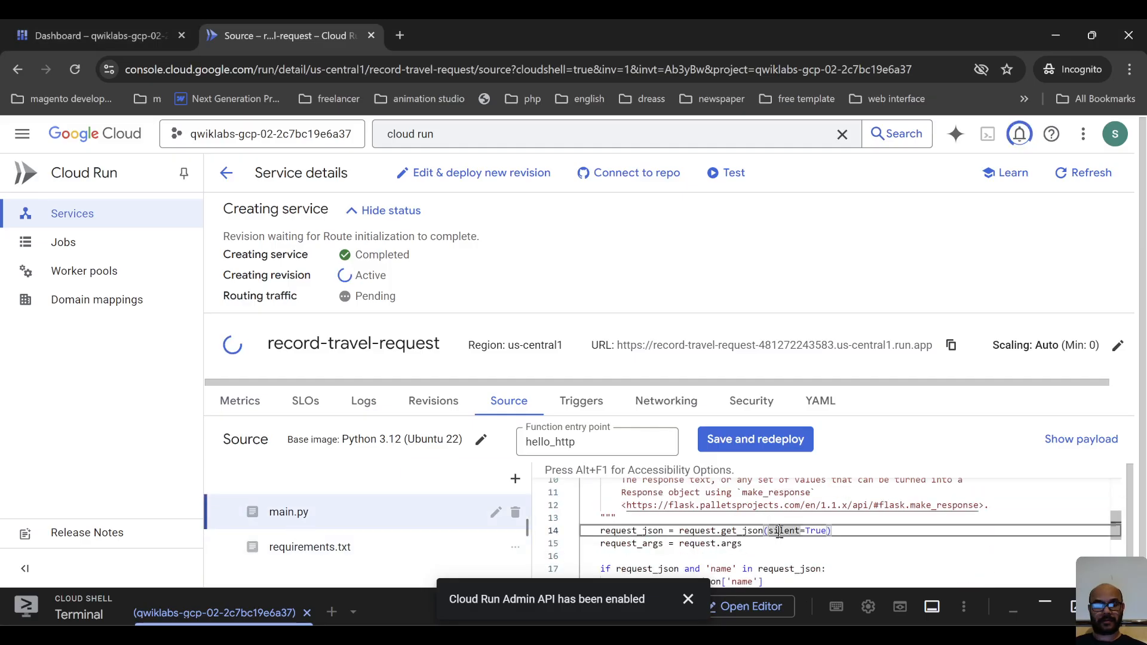
{"action": "key", "text": "ctrl+a"}
{"action": "key", "text": "ctrl+v"}
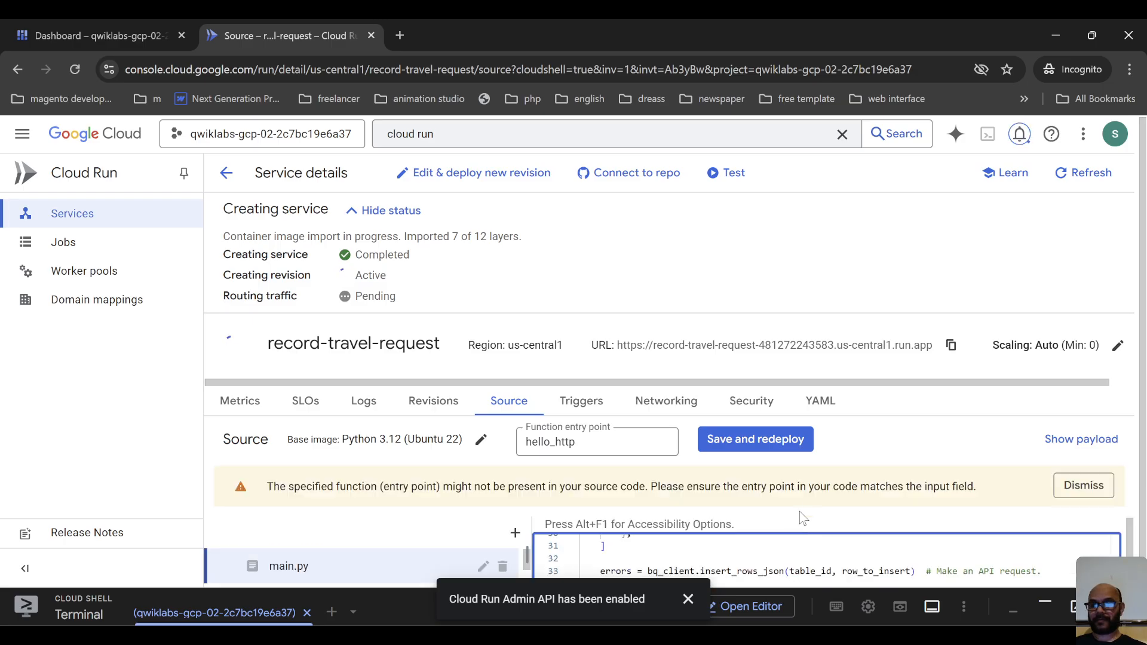
Dismiss the Cloud Run Admin API notification and examine the new main.py code from its first lines.
{"action": "scroll", "coordinate": [925, 539], "scroll_direction": "up", "scroll_amount": 3}
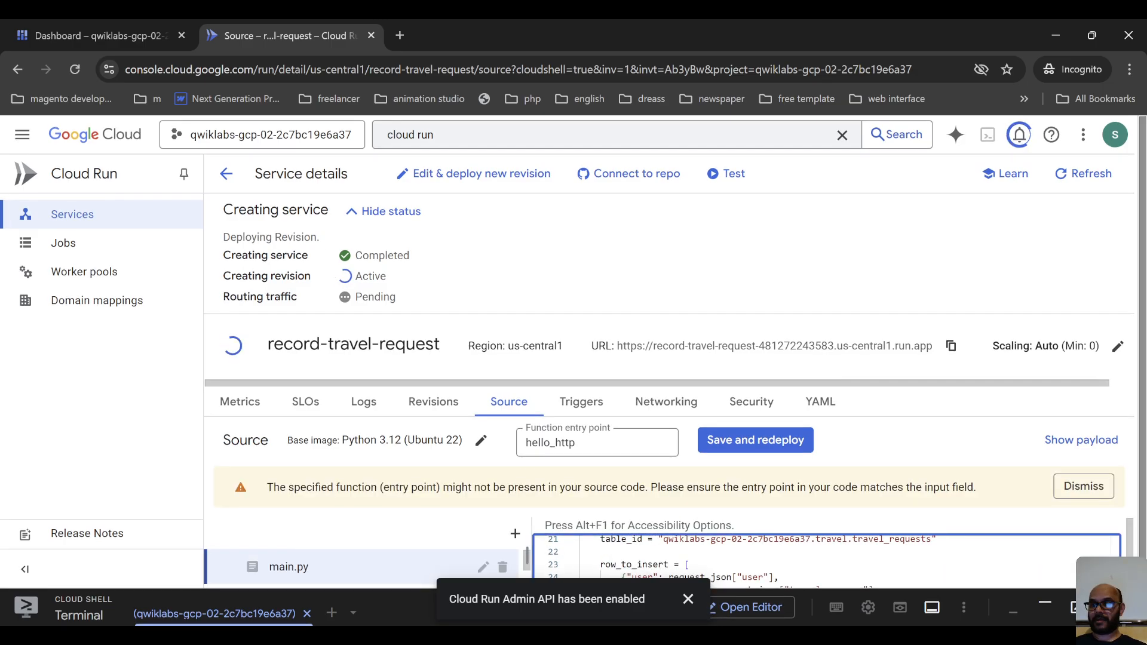
{"action": "scroll", "coordinate": [1116, 543], "scroll_direction": "up", "scroll_amount": 5}
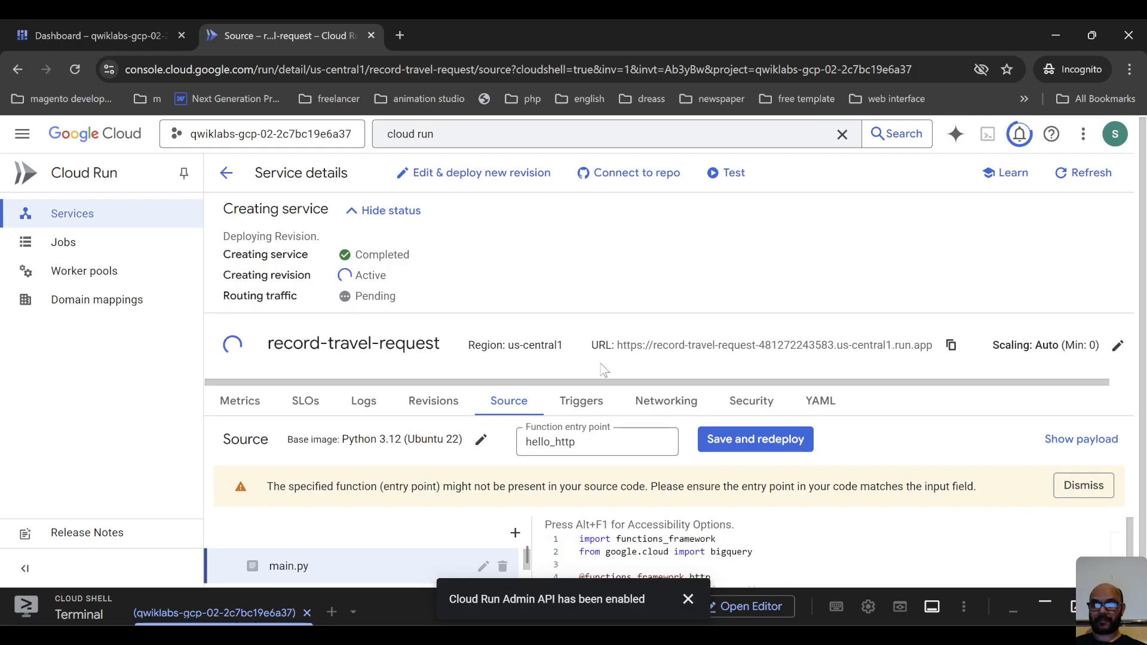
{"action": "left_click", "coordinate": [688, 599]}
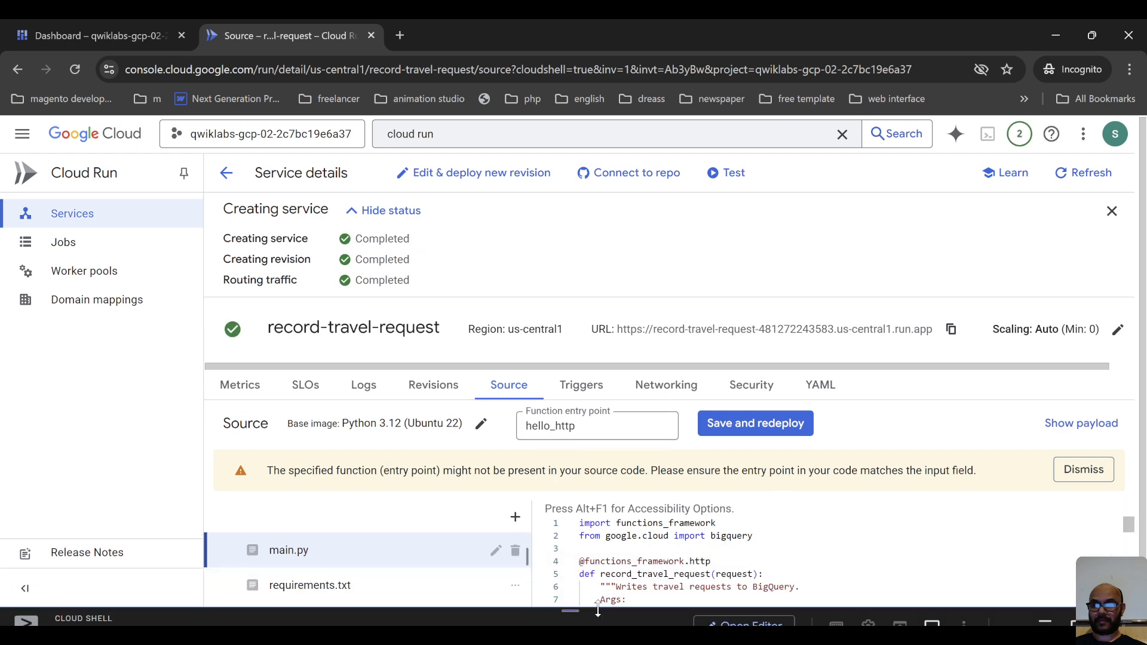
{"action": "left_click", "coordinate": [765, 537]}
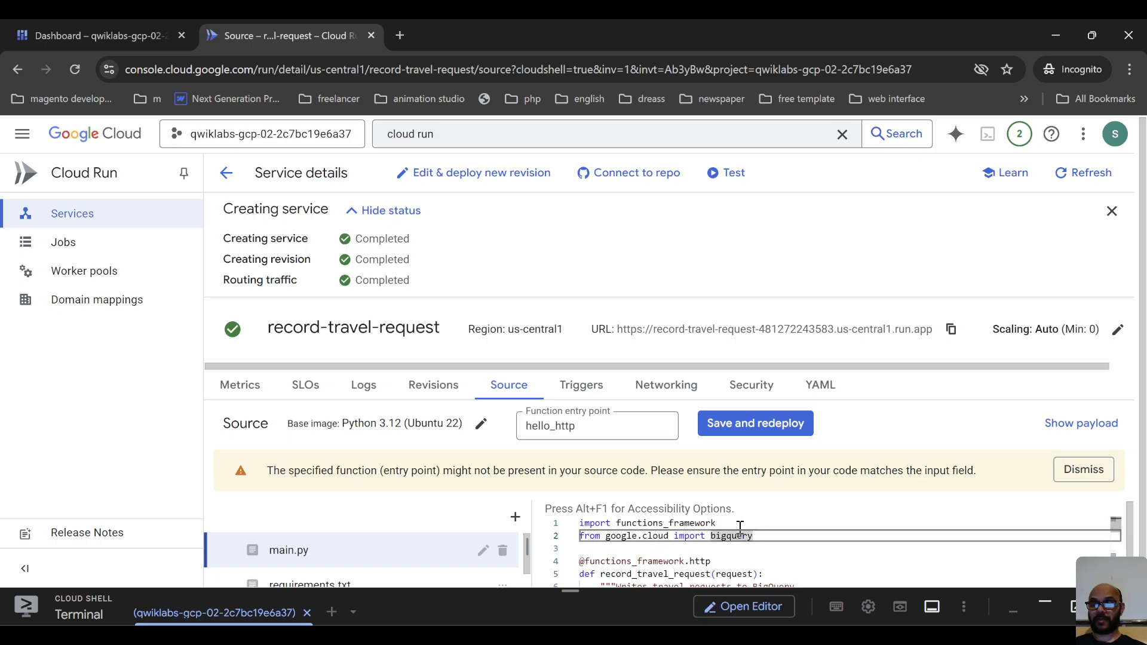
{"action": "left_click", "coordinate": [775, 549]}
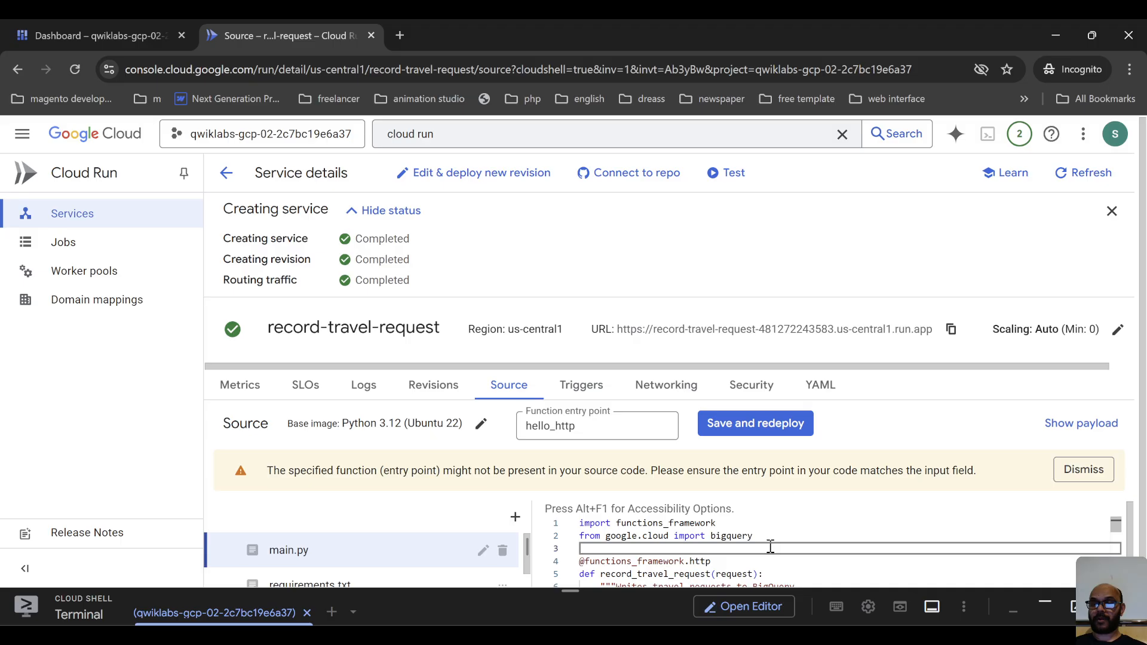
{"action": "scroll", "coordinate": [771, 547], "scroll_direction": "down", "scroll_amount": 1}
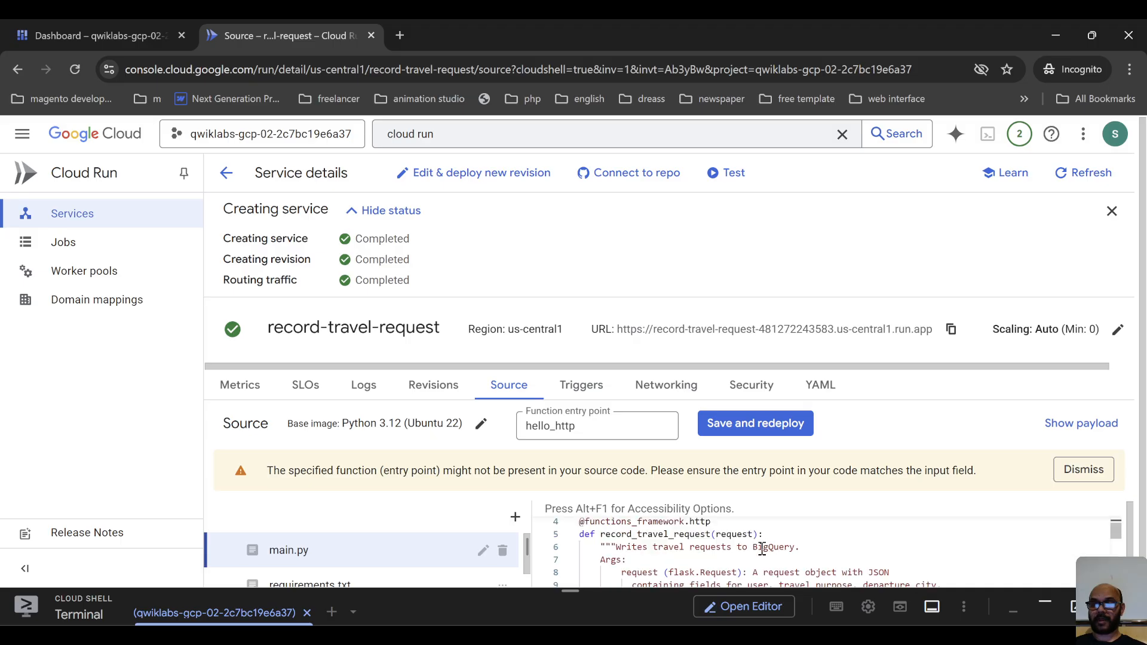
Examine the main.py code from the docstring through the BigQuery client, table_id and row_to_insert fields.
{"action": "scroll", "coordinate": [748, 537], "scroll_direction": "down", "scroll_amount": 1}
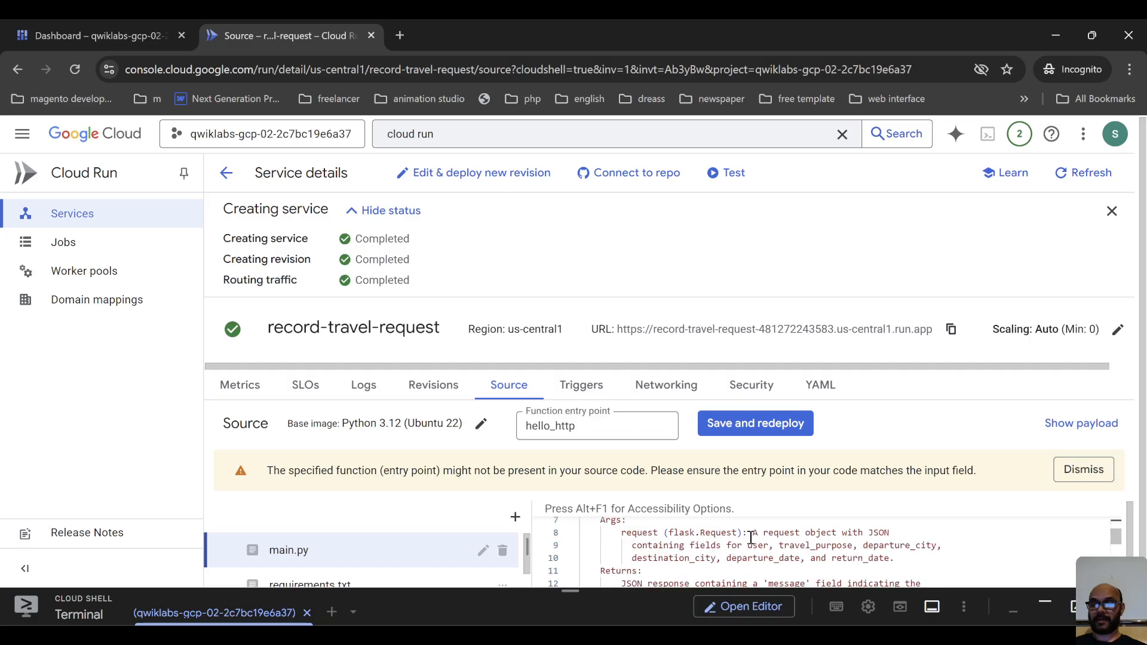
{"action": "scroll", "coordinate": [748, 536], "scroll_direction": "down", "scroll_amount": 3}
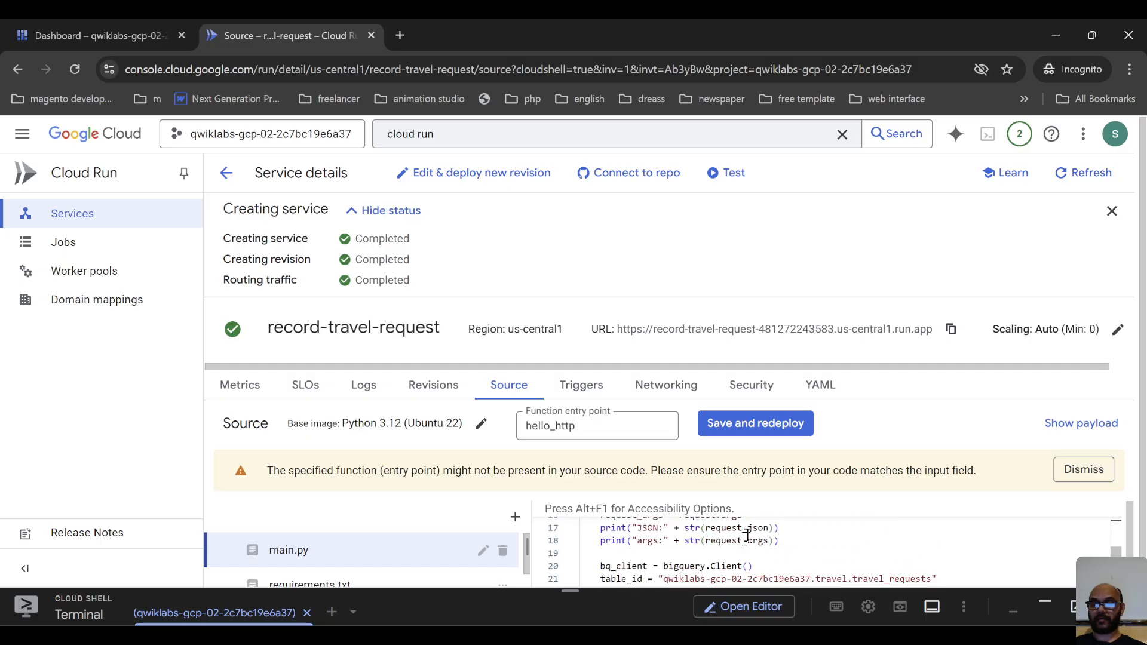
{"action": "scroll", "coordinate": [748, 537], "scroll_direction": "down", "scroll_amount": 1}
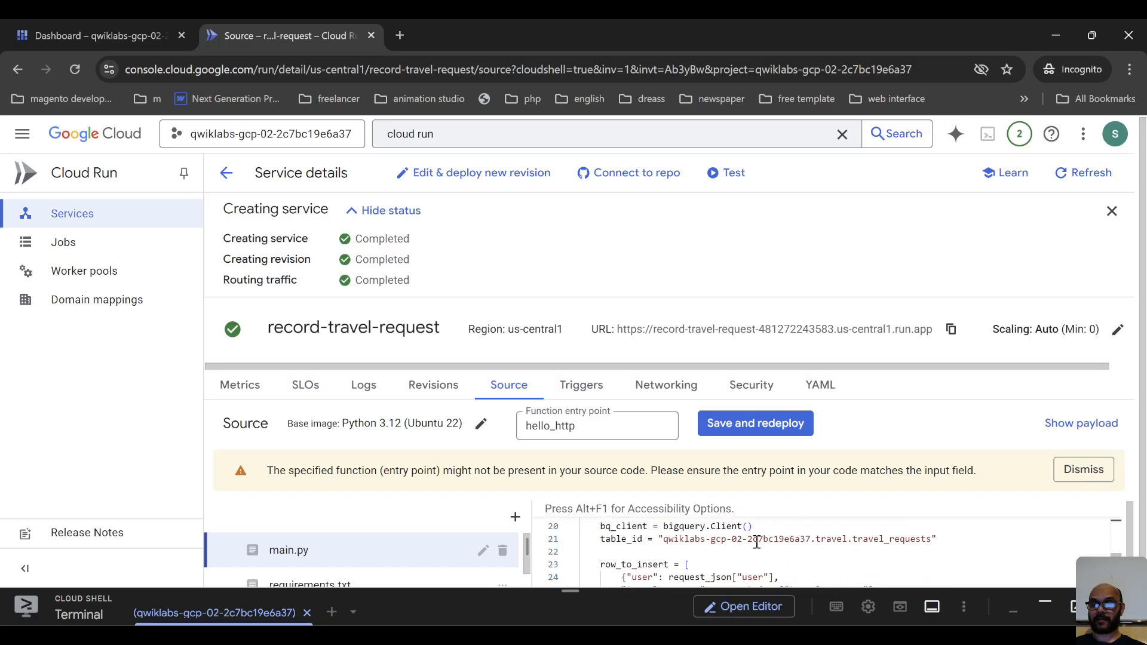
{"action": "left_click_drag", "start_coordinate": [596, 525], "coordinate": [781, 527]}
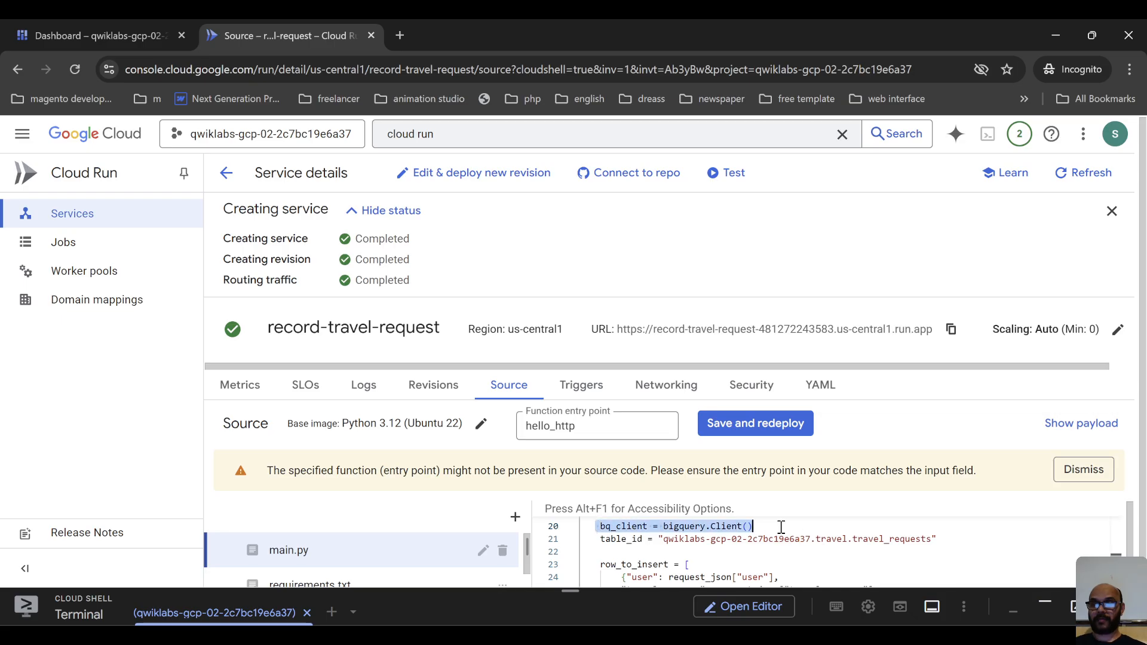
{"action": "left_click", "coordinate": [681, 544]}
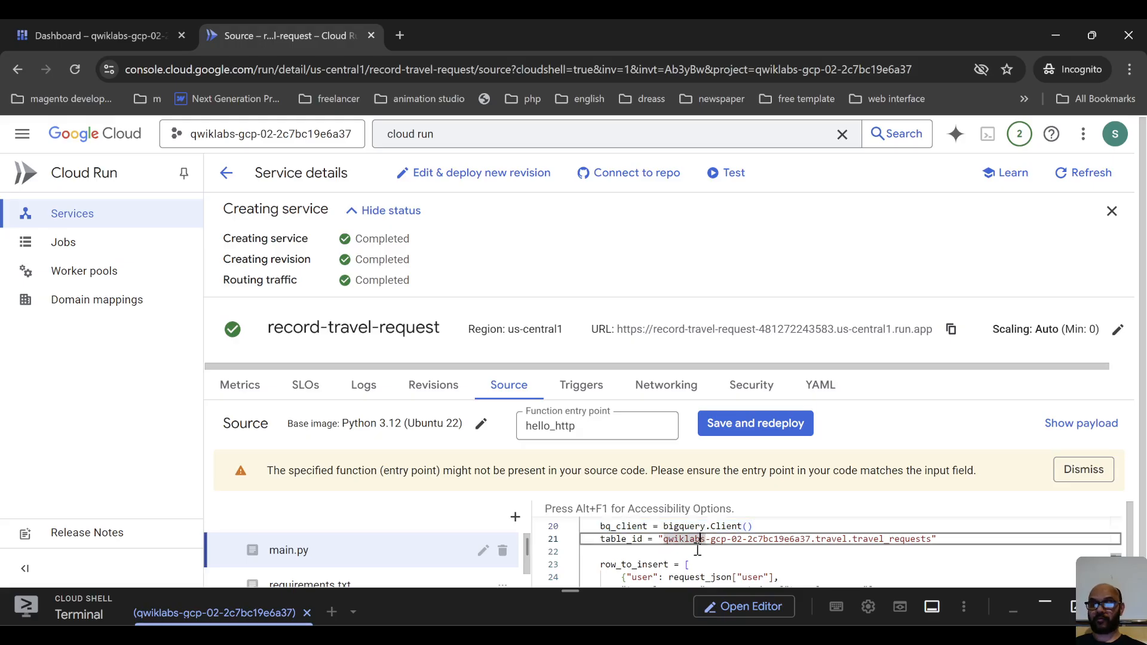
{"action": "scroll", "coordinate": [697, 550], "scroll_direction": "down", "scroll_amount": 1}
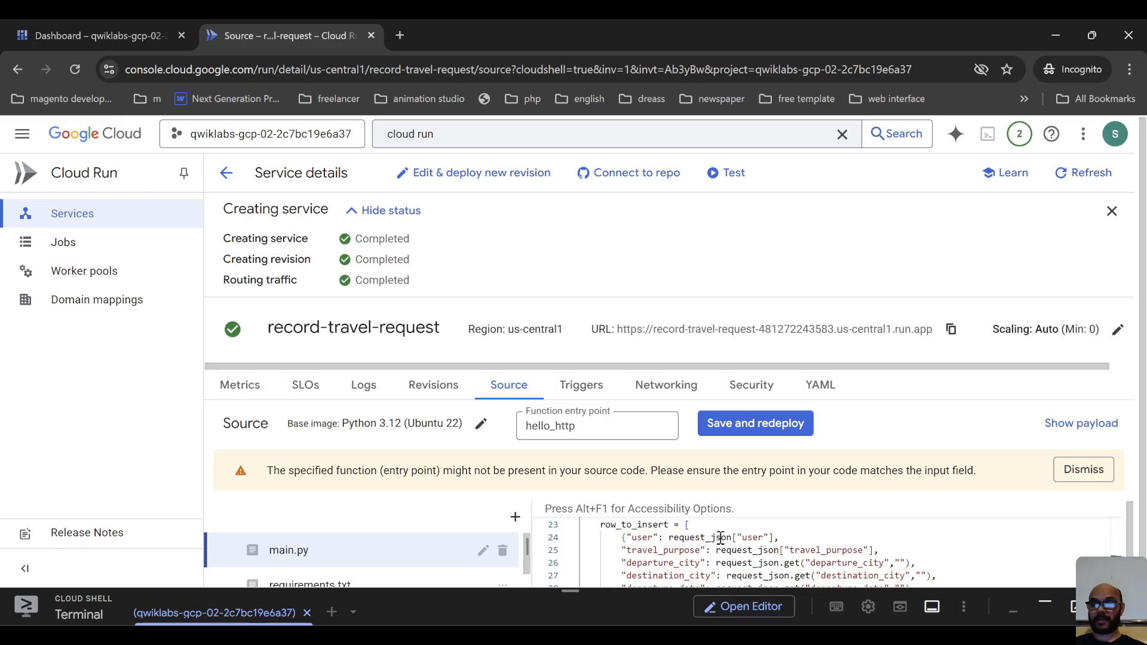
{"action": "double_click", "coordinate": [633, 526]}
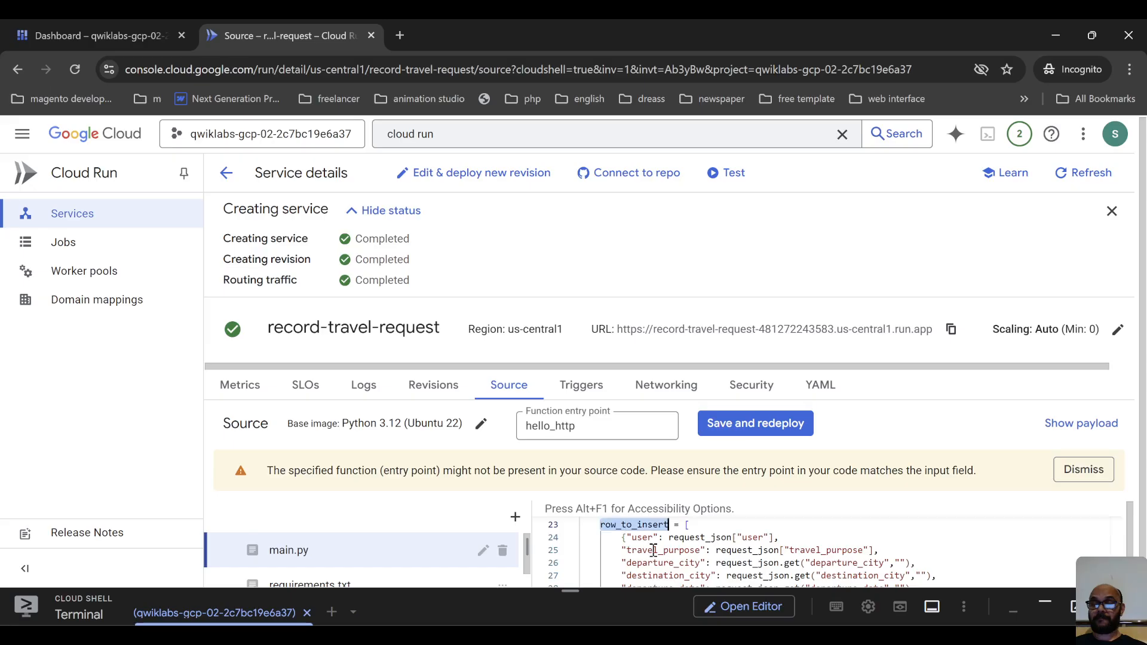
{"action": "left_click", "coordinate": [738, 529]}
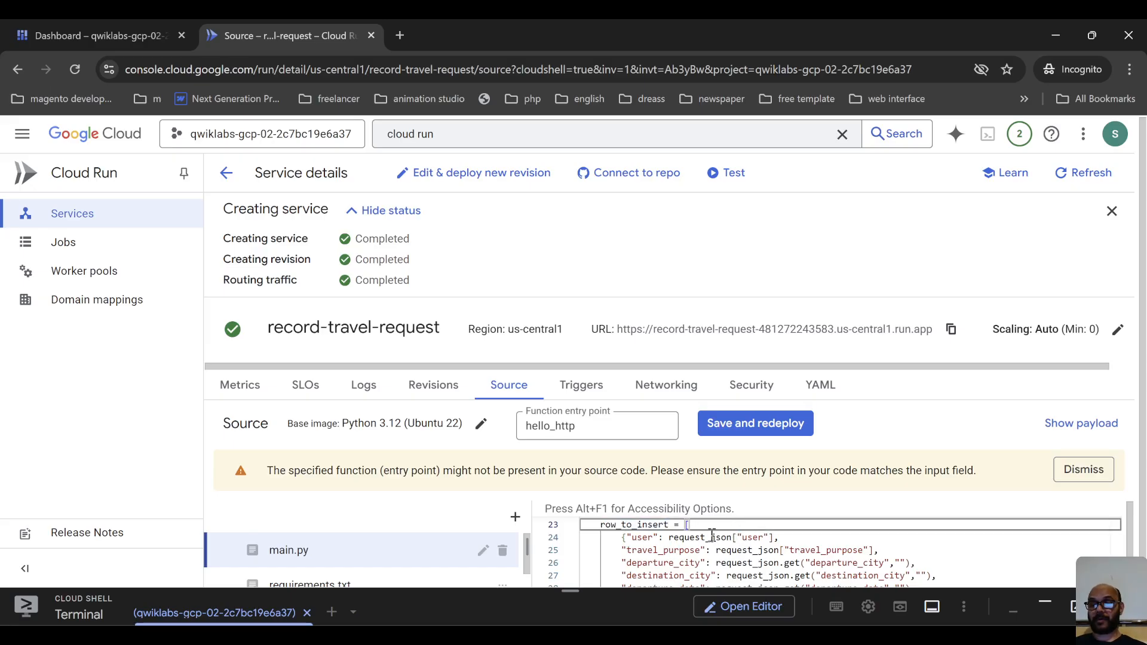
{"action": "scroll", "coordinate": [734, 536], "scroll_direction": "down", "scroll_amount": 1}
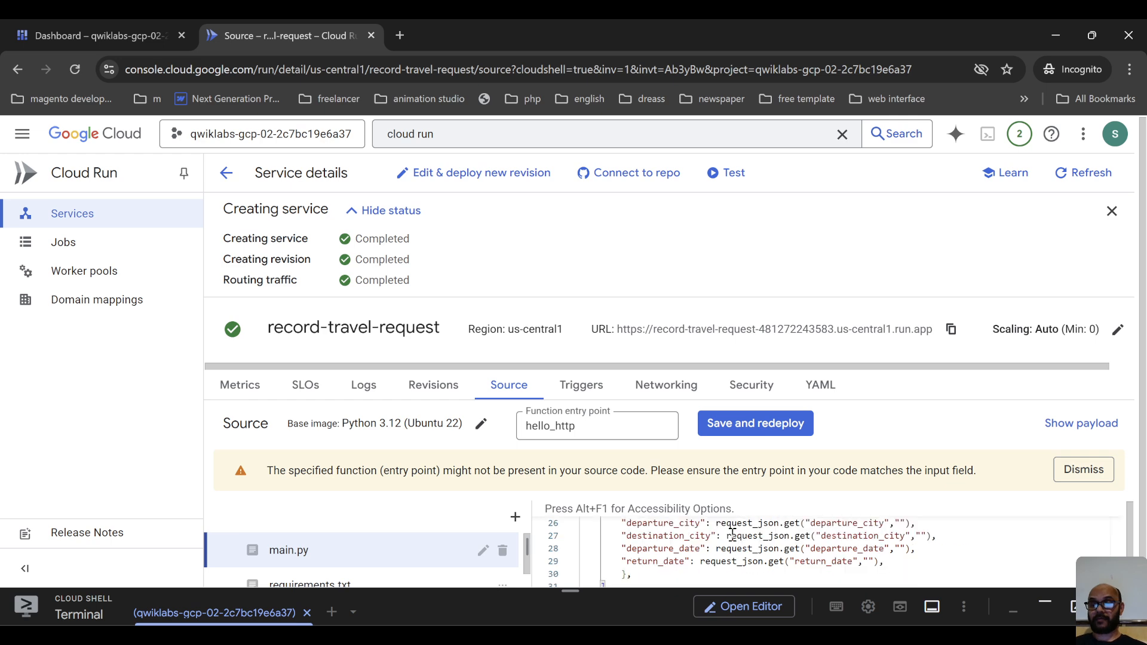
{"action": "scroll", "coordinate": [729, 536], "scroll_direction": "down", "scroll_amount": 2}
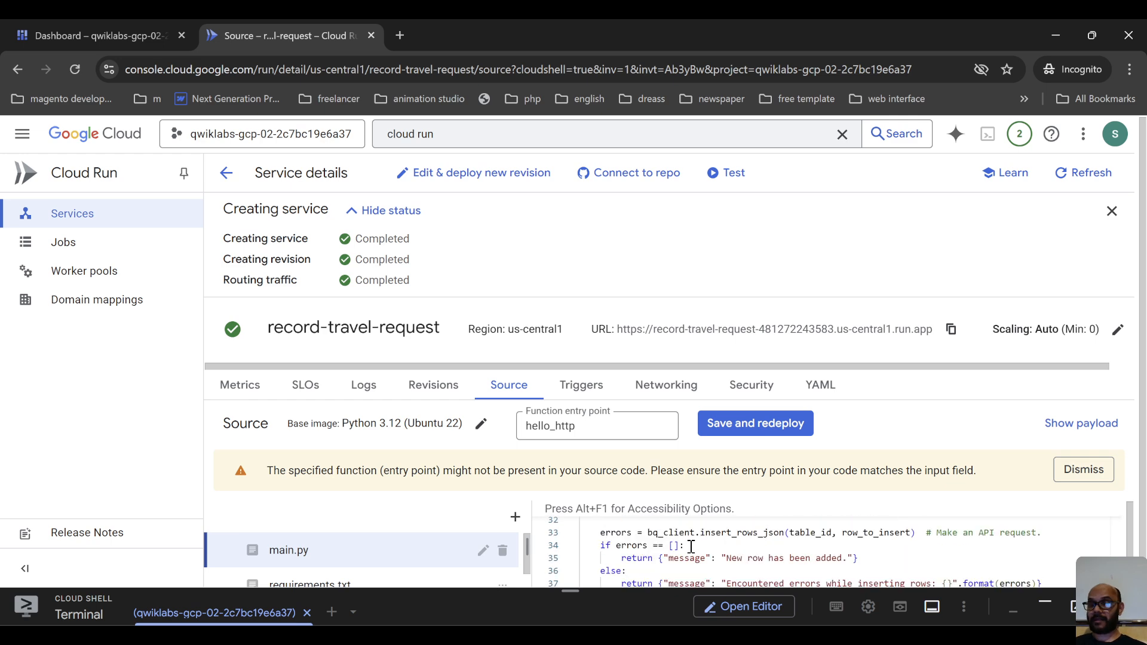
Examine the insert_rows_json call and the success and error return messages at the end of main.py.
{"action": "left_click", "coordinate": [978, 536]}
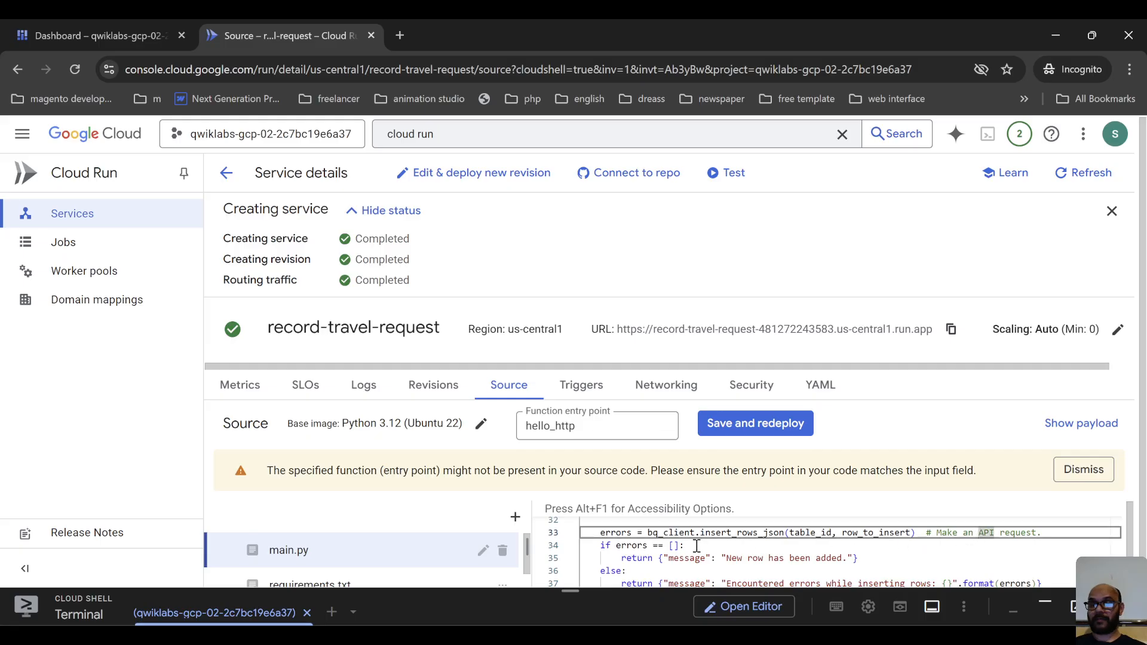
{"action": "scroll", "coordinate": [809, 540], "scroll_direction": "down", "scroll_amount": 1}
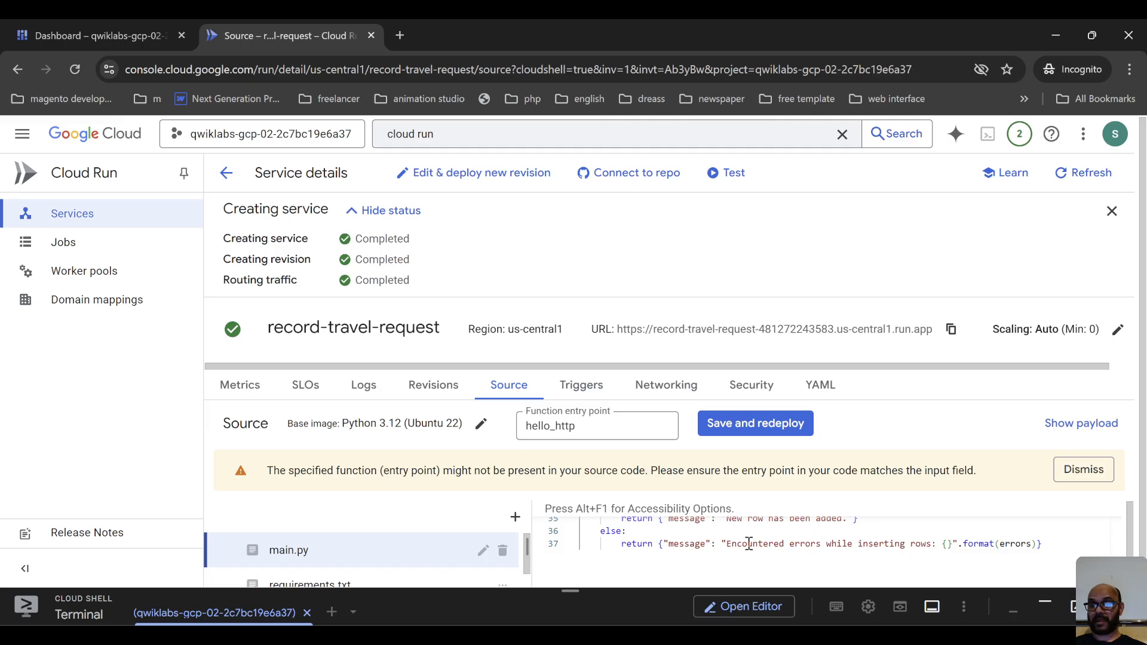
{"action": "left_click", "coordinate": [721, 545]}
{"action": "scroll", "coordinate": [720, 553], "scroll_direction": "up", "scroll_amount": 1}
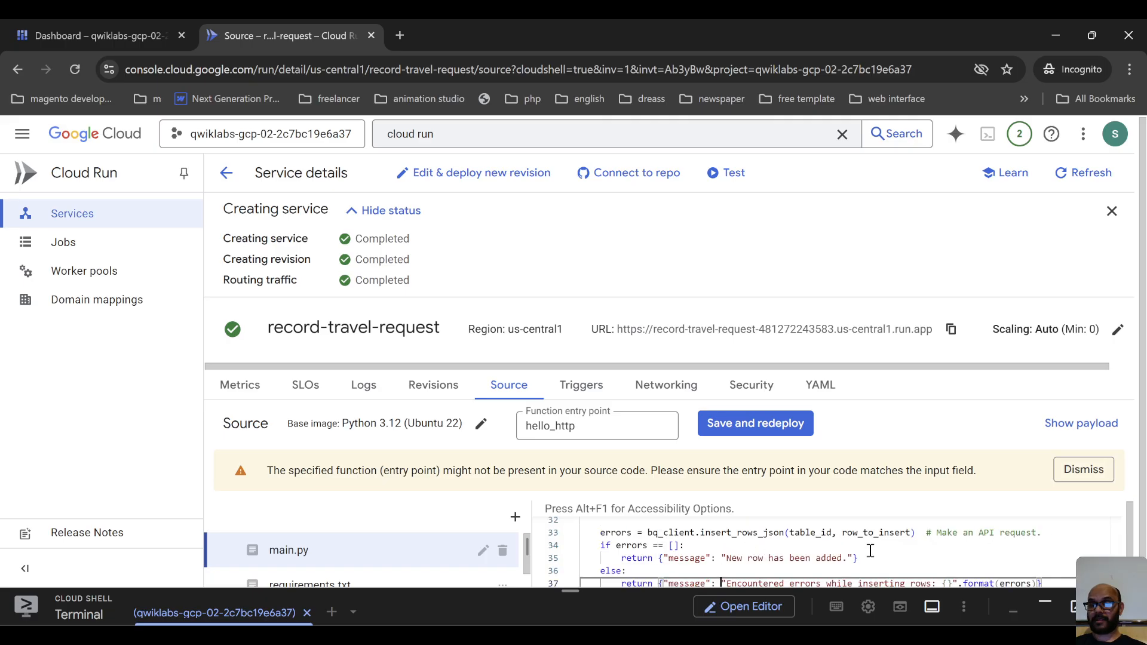
{"action": "scroll", "coordinate": [769, 559], "scroll_direction": "down", "scroll_amount": 1}
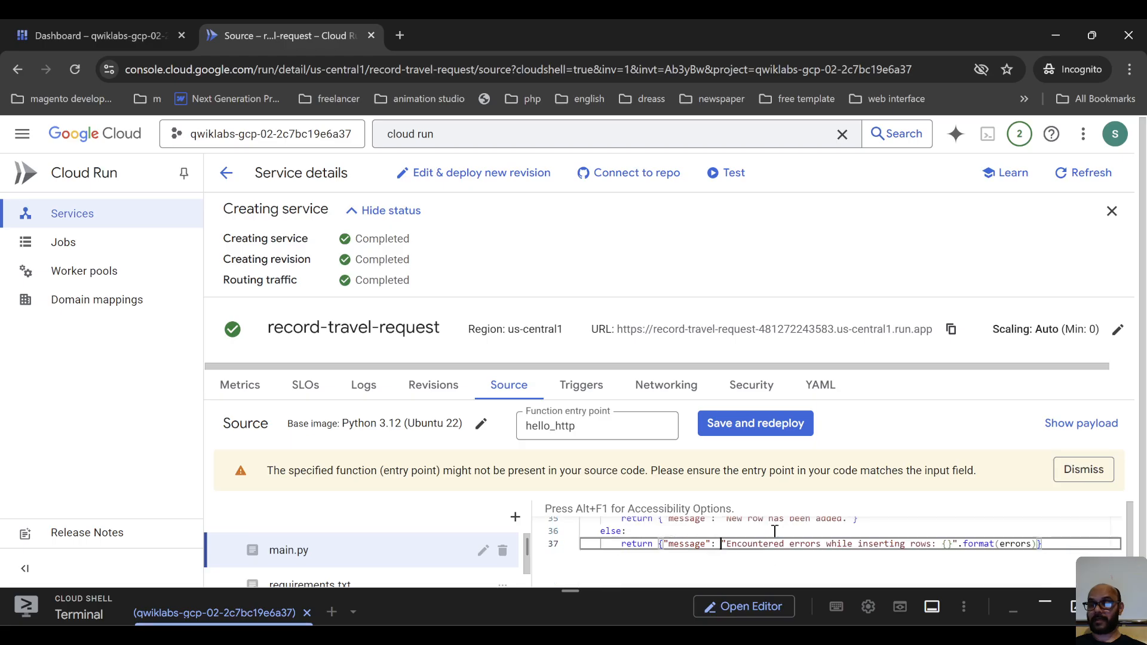
{"action": "left_click", "coordinate": [774, 532]}
{"action": "scroll", "coordinate": [771, 548], "scroll_direction": "up", "scroll_amount": 1}
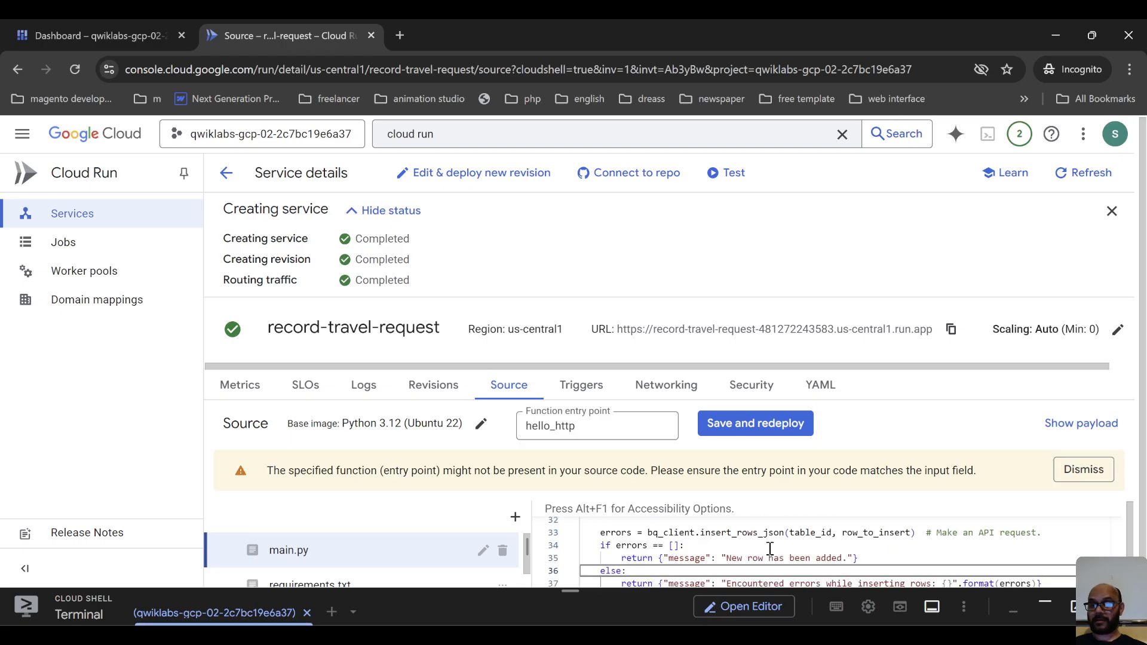
{"action": "scroll", "coordinate": [770, 549], "scroll_direction": "down", "scroll_amount": 1}
{"action": "scroll", "coordinate": [768, 548], "scroll_direction": "down", "scroll_amount": 1}
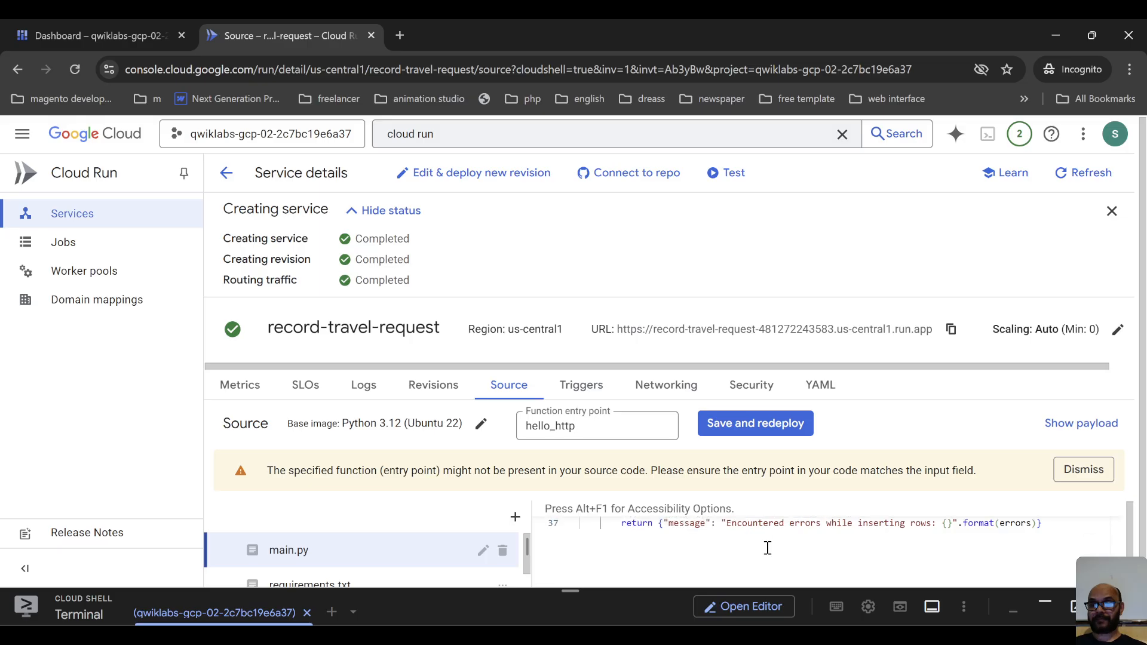
{"action": "scroll", "coordinate": [766, 542], "scroll_direction": "up", "scroll_amount": 12}
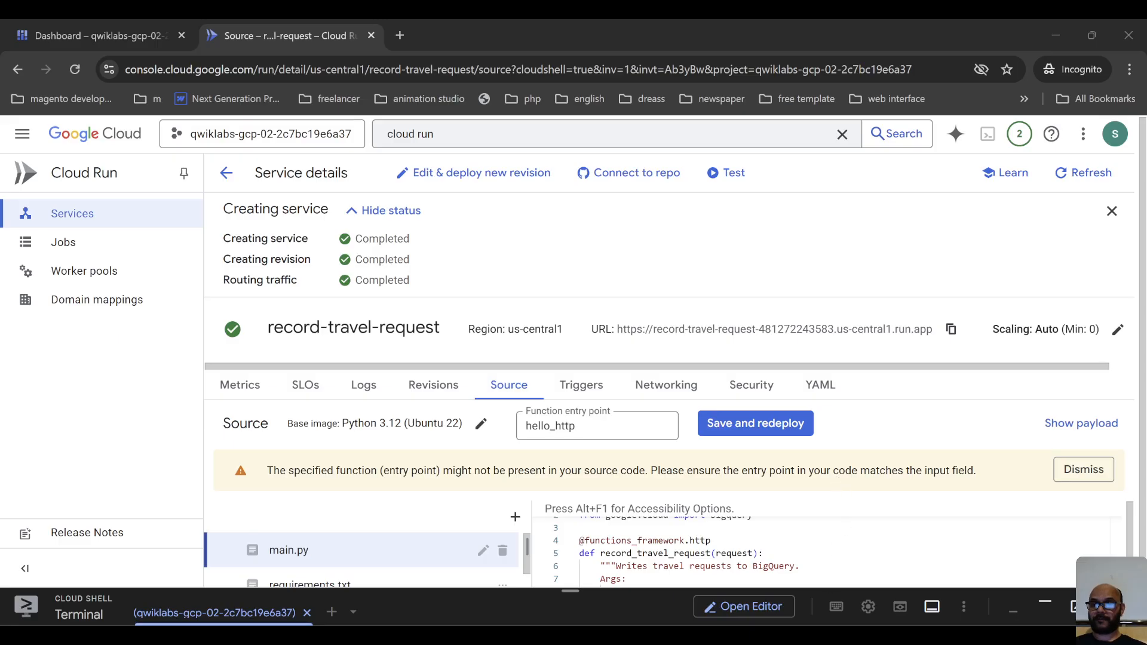
Try to save and redeploy the edited source, and check the function entry point while the revision deploys.
{"action": "left_click", "coordinate": [780, 433]}
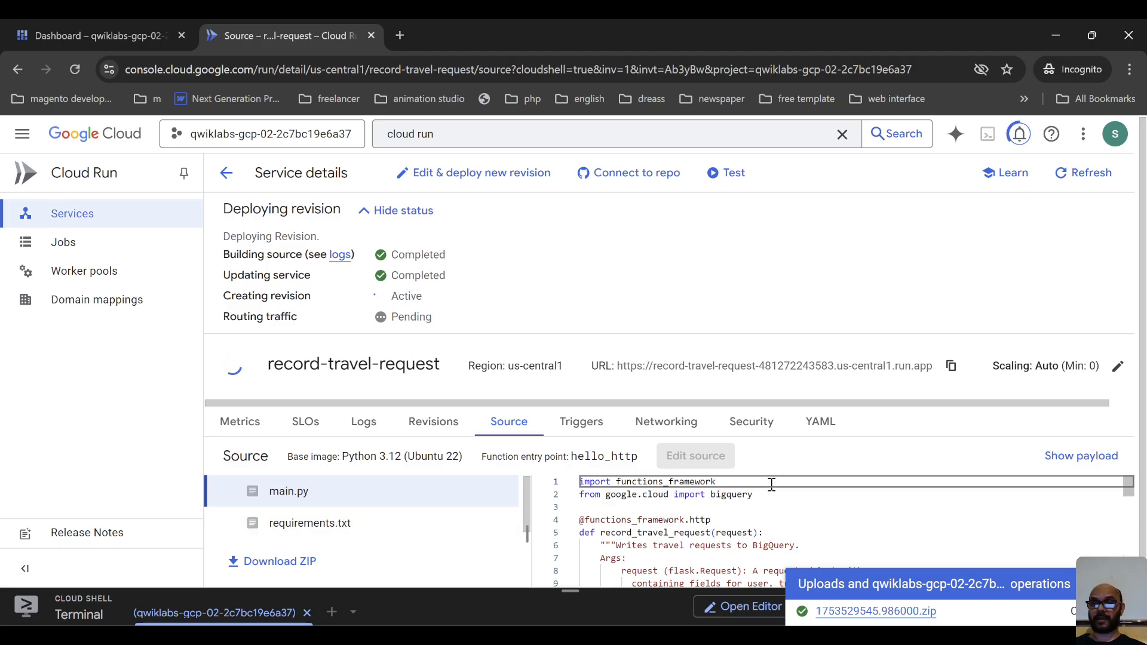
{"action": "triple_click", "coordinate": [629, 463]}
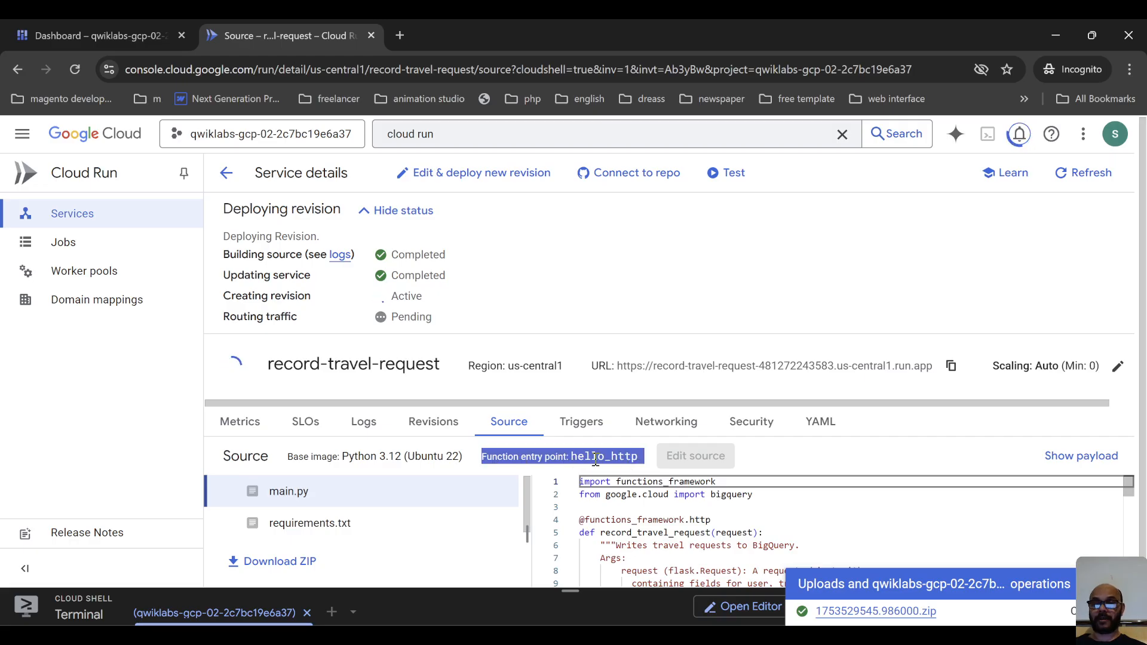
{"action": "left_click_drag", "start_coordinate": [572, 459], "coordinate": [661, 455]}
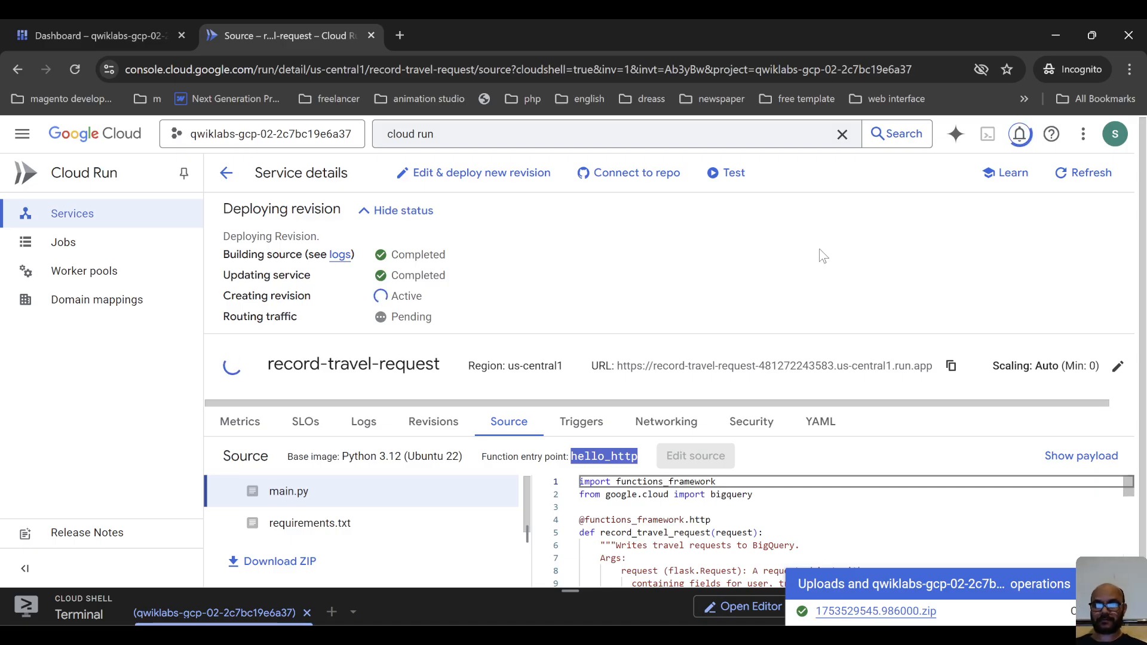
{"action": "left_click", "coordinate": [819, 248]}
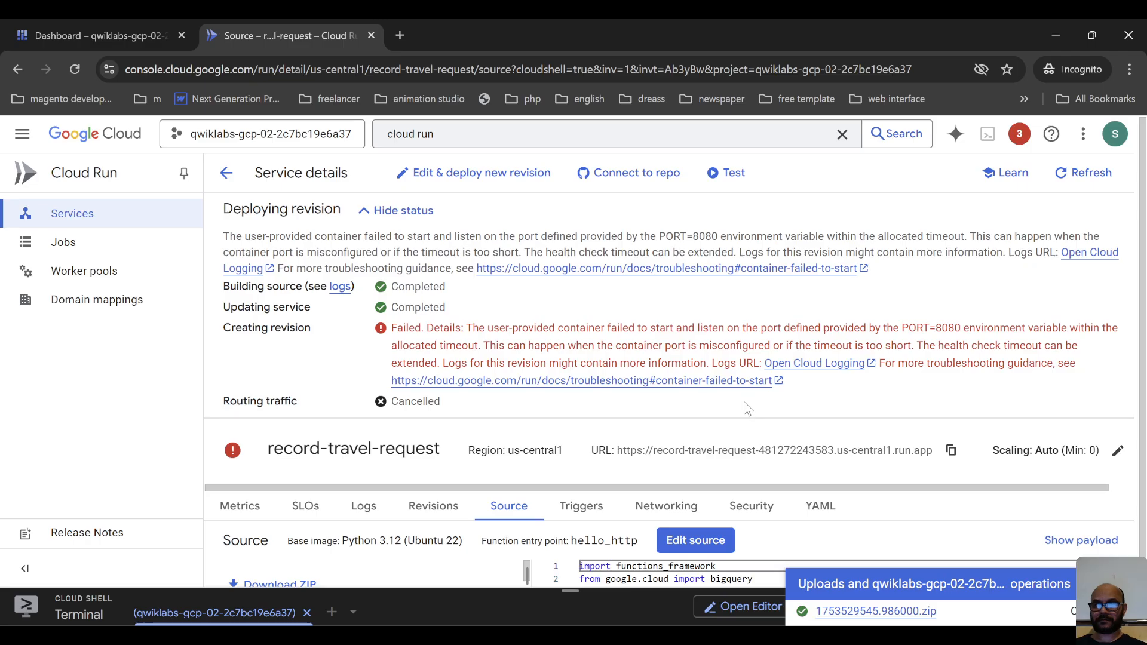
Edit the source to set the function entry point to record_travel_request, and save and redeploy the service.
{"action": "left_click", "coordinate": [689, 541]}
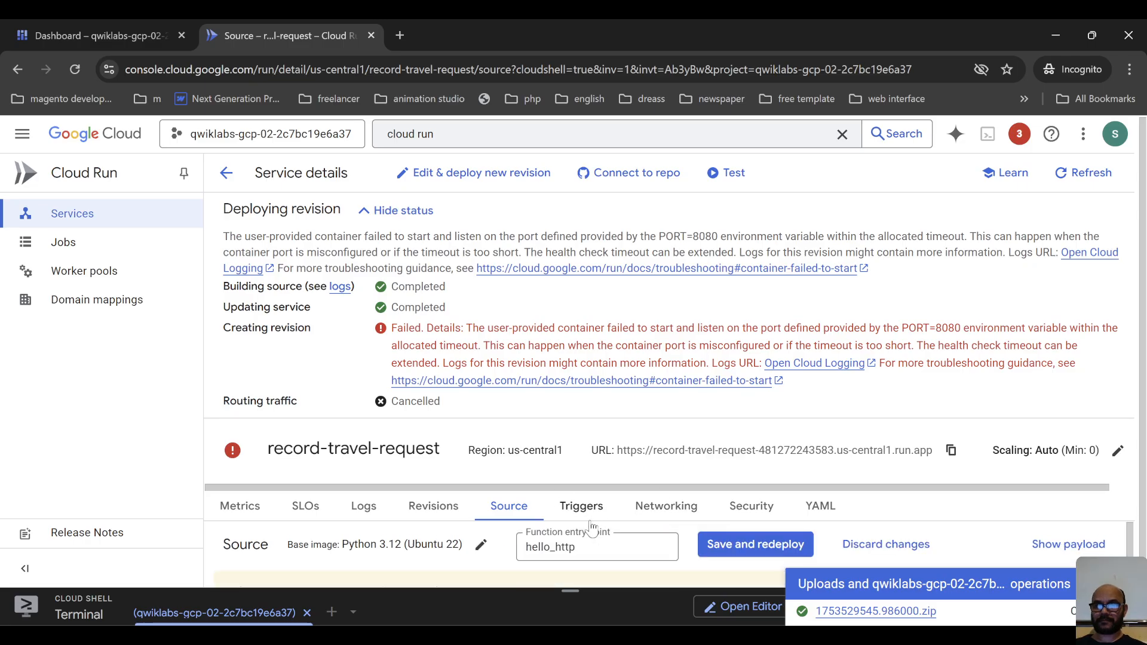
{"action": "left_click", "coordinate": [604, 541]}
{"action": "double_click", "coordinate": [601, 546]}
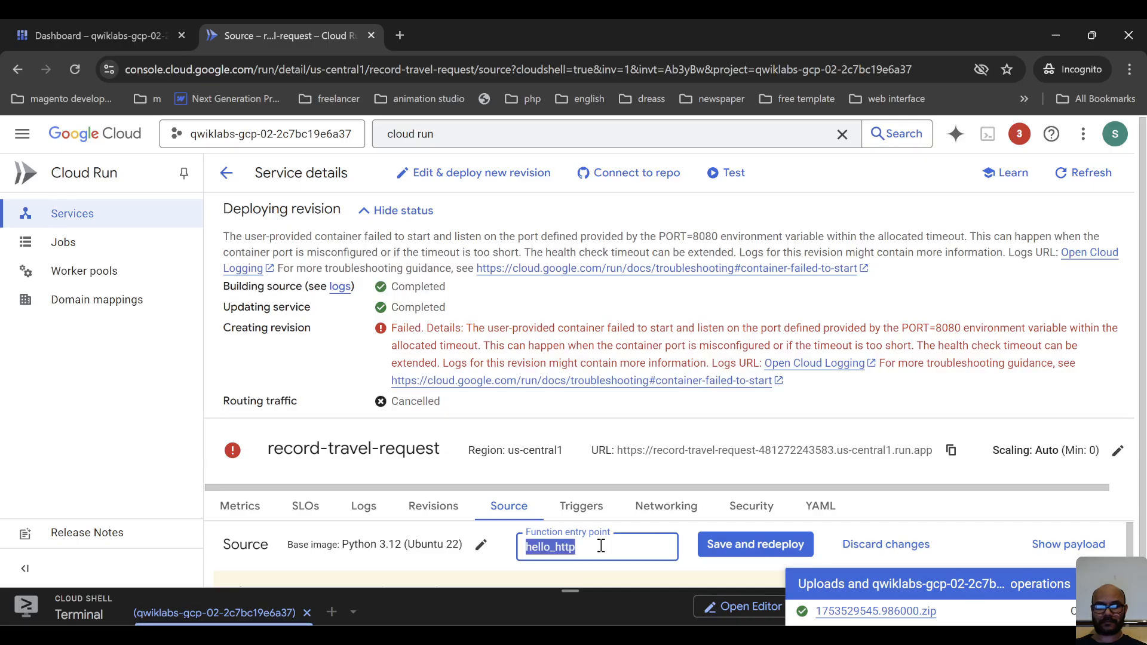
{"action": "type", "text": "record_travel_request"}
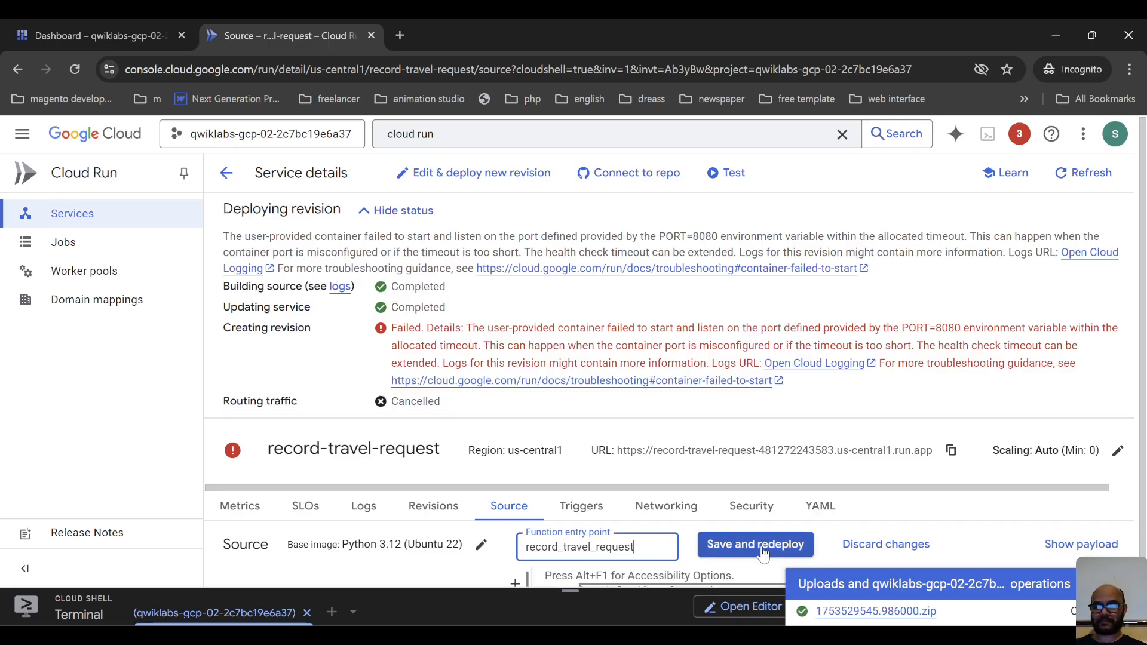
{"action": "left_click", "coordinate": [771, 545]}
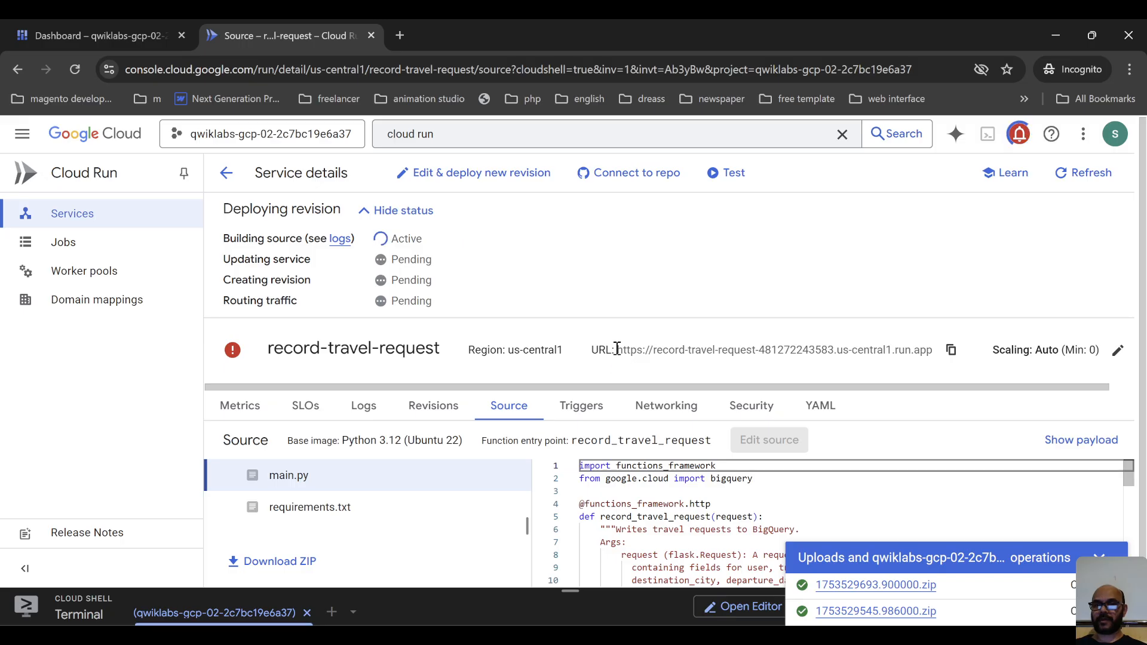
Check the record-travel-request service URL and review the notifications about its deployments.
{"action": "left_click_drag", "start_coordinate": [617, 349], "coordinate": [937, 358]}
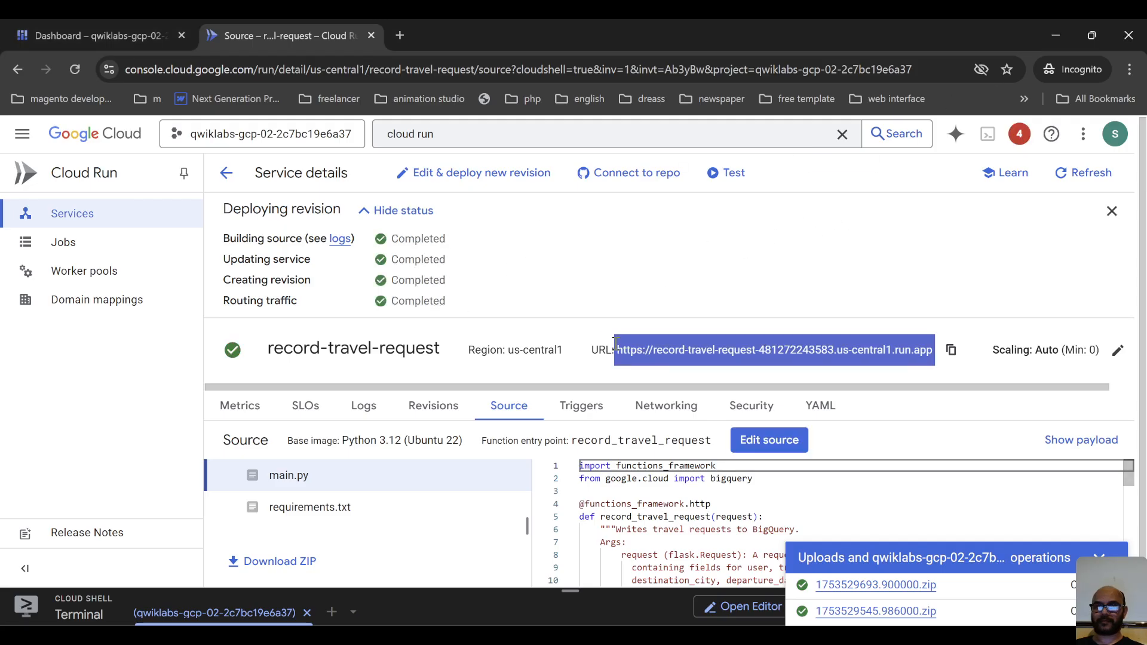
{"action": "left_click", "coordinate": [1022, 135]}
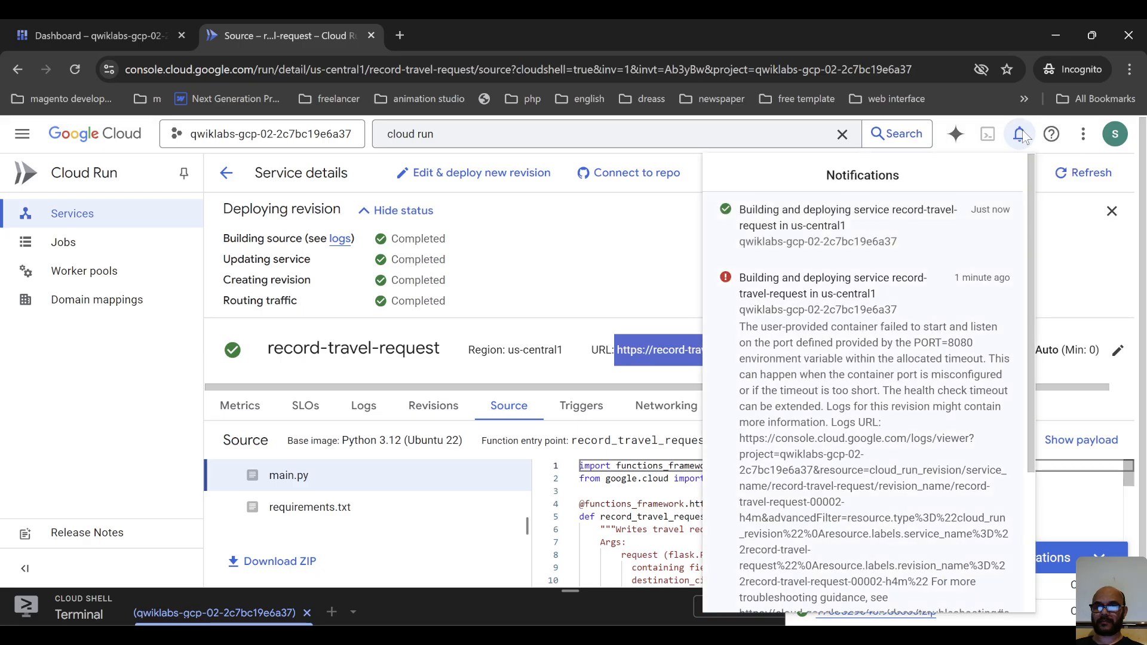
{"action": "left_click", "coordinate": [502, 266]}
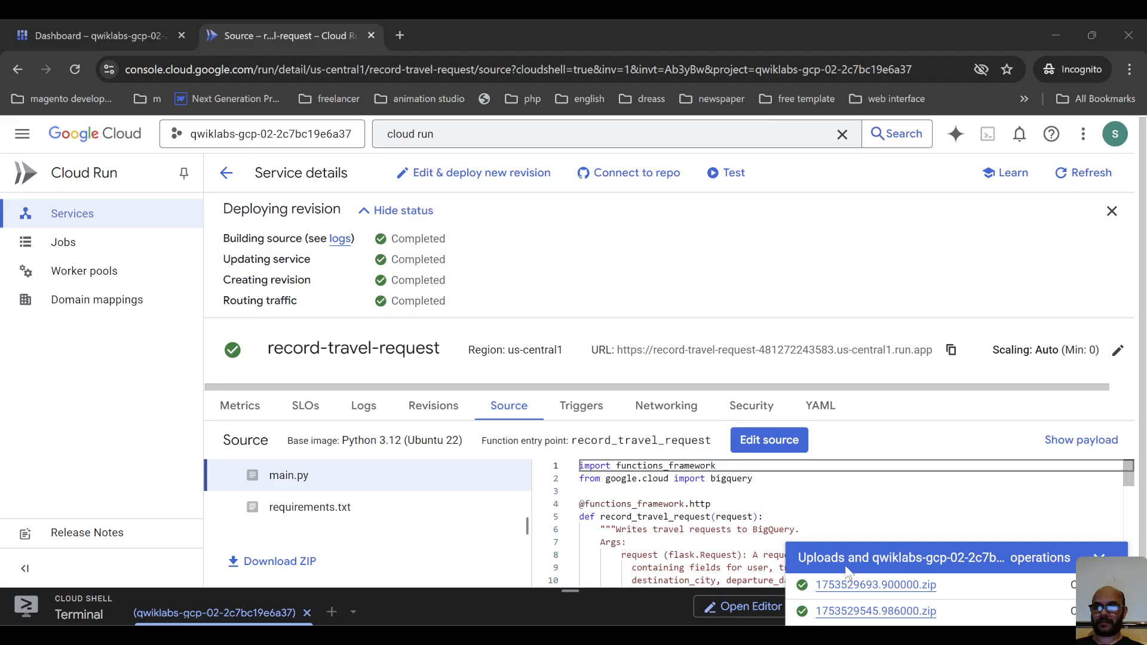
{"action": "left_click", "coordinate": [530, 268]}
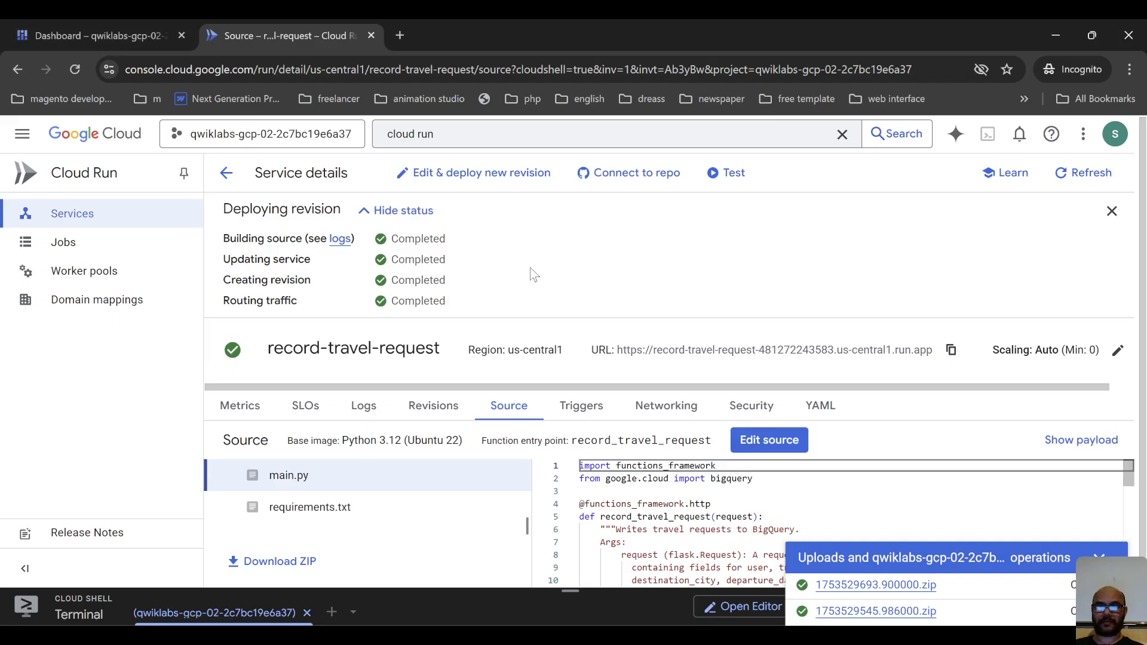
Replace the service test payload with a farm inspection request from Santiago to Doha, 2025-09-08 to 2025-09-16, including the traveller's name.
{"action": "left_click", "coordinate": [727, 172]}
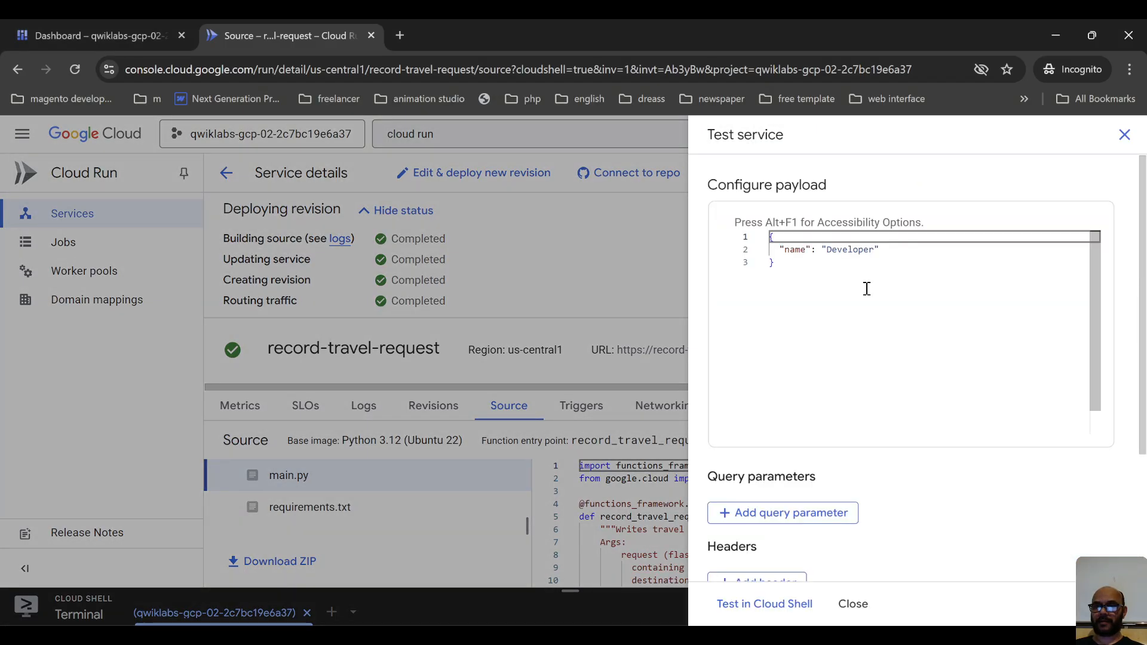
{"action": "left_click", "coordinate": [865, 292]}
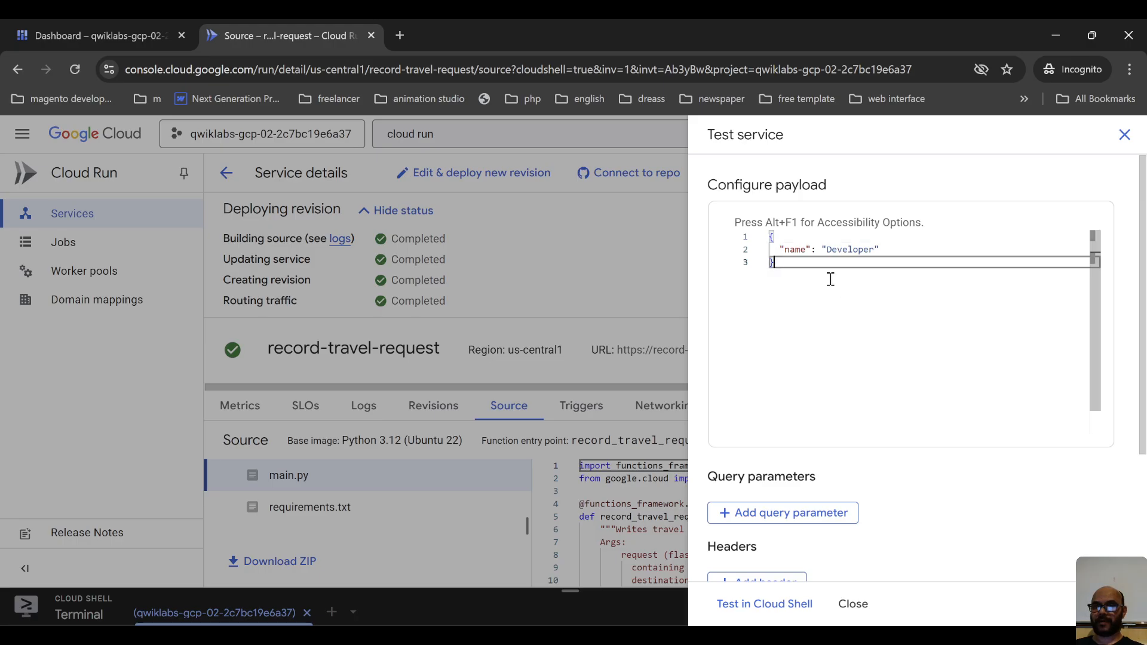
{"action": "key", "text": "ctrl+a"}
{"action": "scroll", "coordinate": [865, 301], "scroll_direction": "down", "scroll_amount": 1}
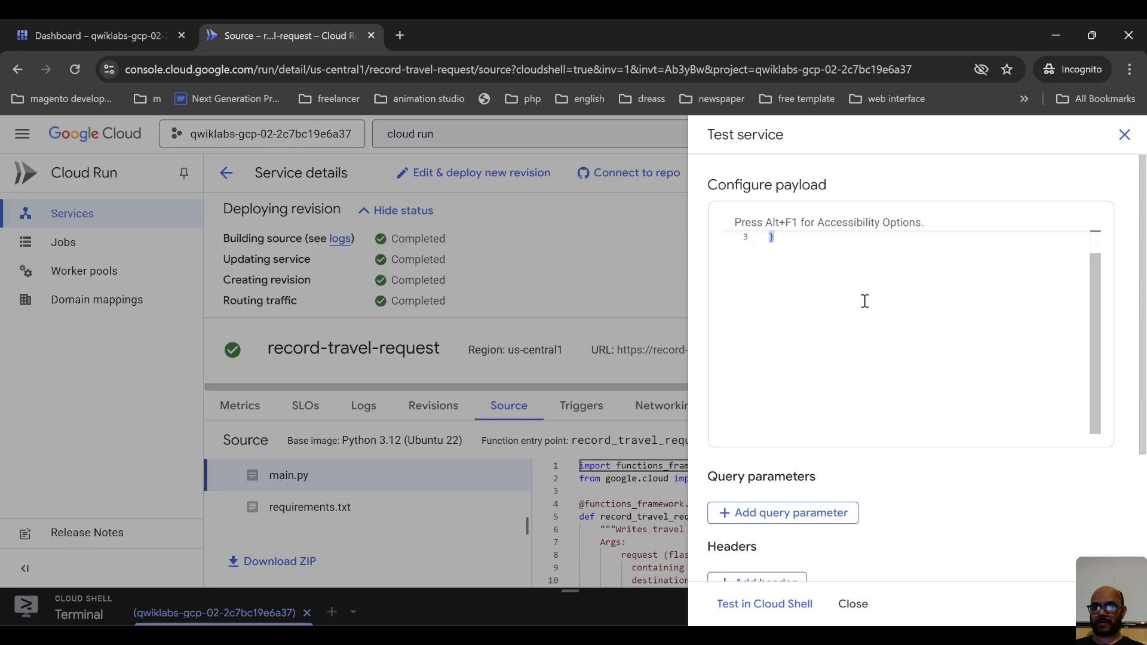
{"action": "type", "text": "{ \"user\": \"Ursula Matthews\", \"travel_purpose\": \"farm inspection\", \"departure_city\": \"Santiago\", \"destination_city\": \"Doha\", \"departure_date\": \"2025-09-08\", \"return_date\": \"2025-09-16\" }"}
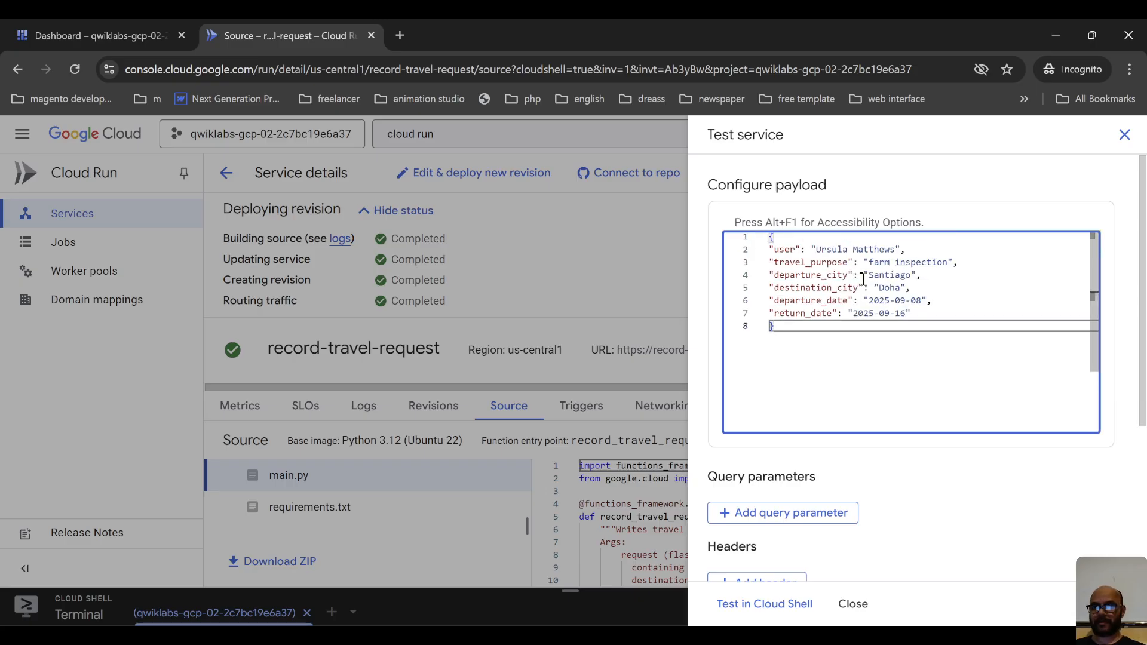
Review the CLI test command generated from the travel request payload.
{"action": "scroll", "coordinate": [864, 280], "scroll_direction": "down", "scroll_amount": 4}
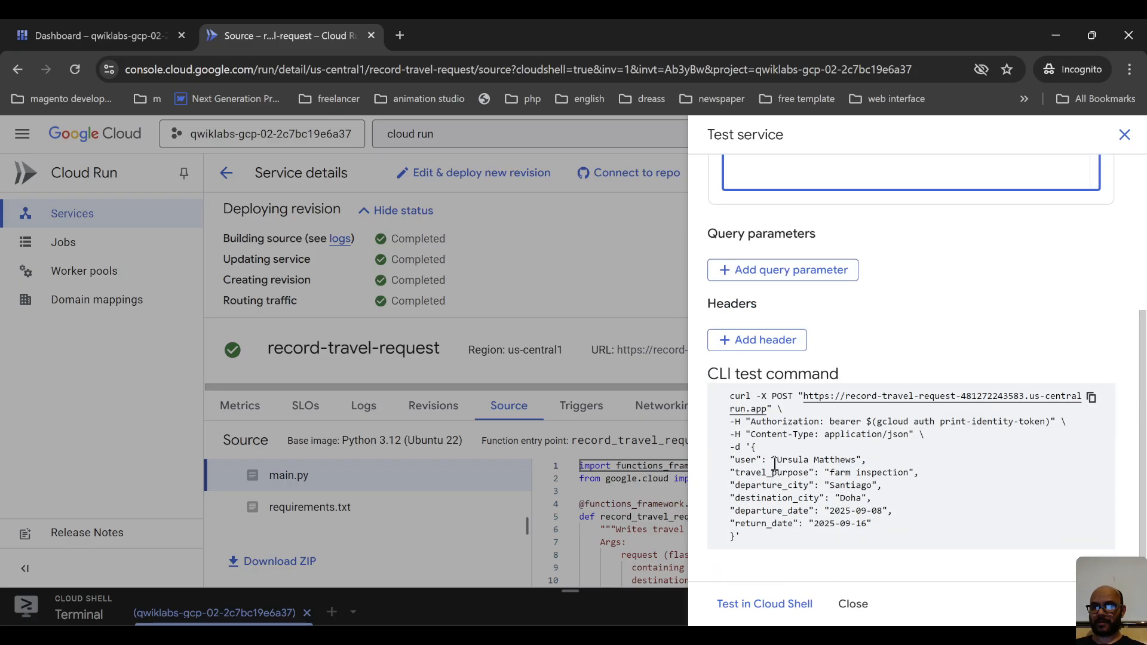
{"action": "left_click", "coordinate": [835, 483]}
{"action": "key", "text": "ctrl+a"}
{"action": "left_click", "coordinate": [954, 450]}
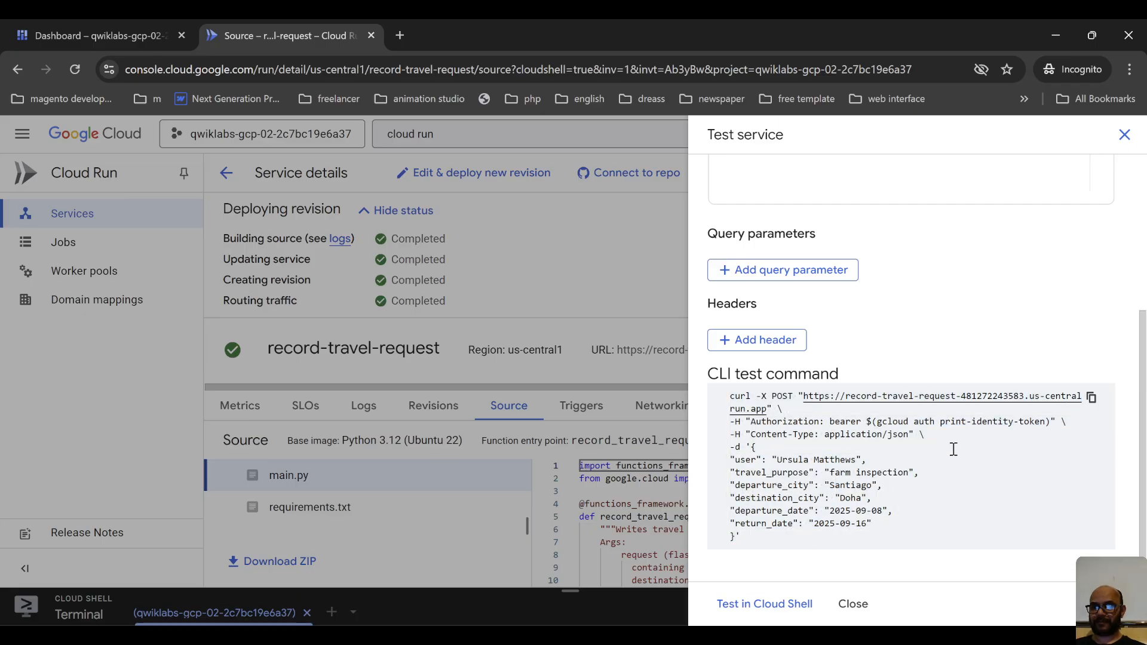
Copy the generated CLI test command and run it in Cloud Shell to submit the travel request to record-travel-request.
{"action": "left_click", "coordinate": [1091, 398]}
{"action": "left_click", "coordinate": [779, 604]}
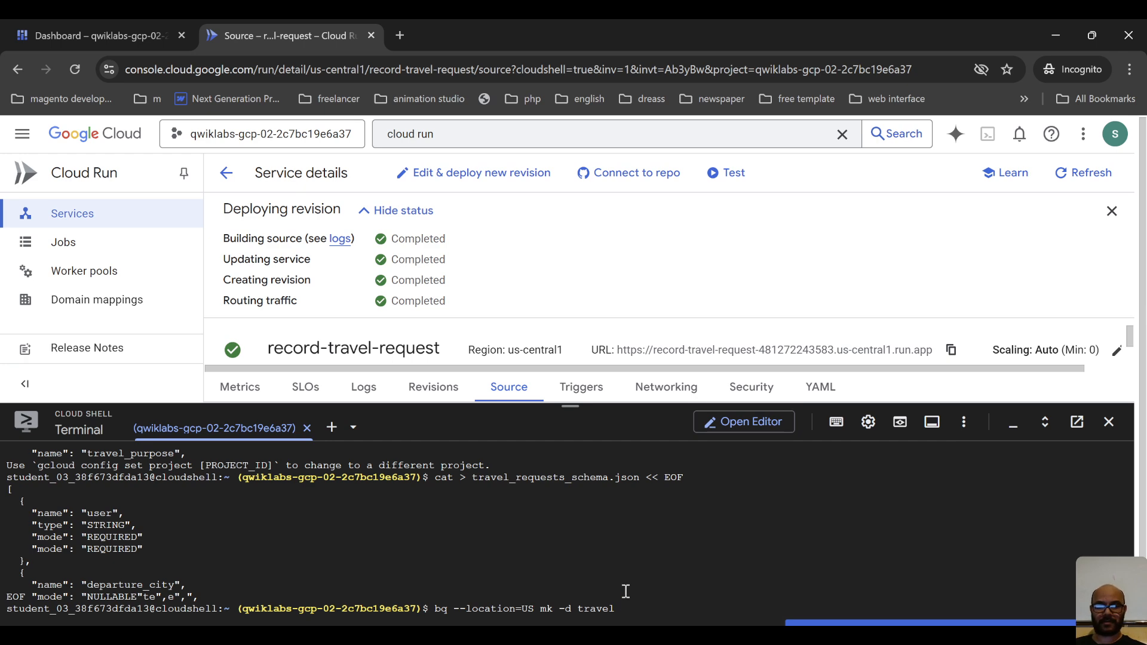
{"action": "mouse_move", "coordinate": [870, 621]}
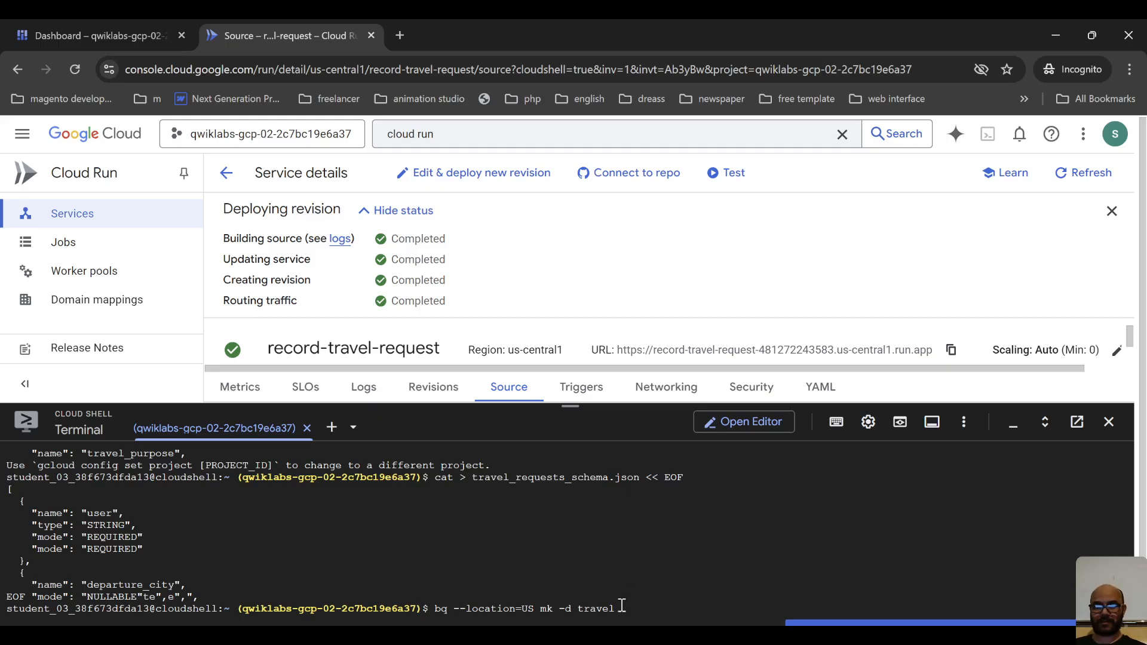
{"action": "left_click_drag", "start_coordinate": [573, 407], "coordinate": [583, 252]}
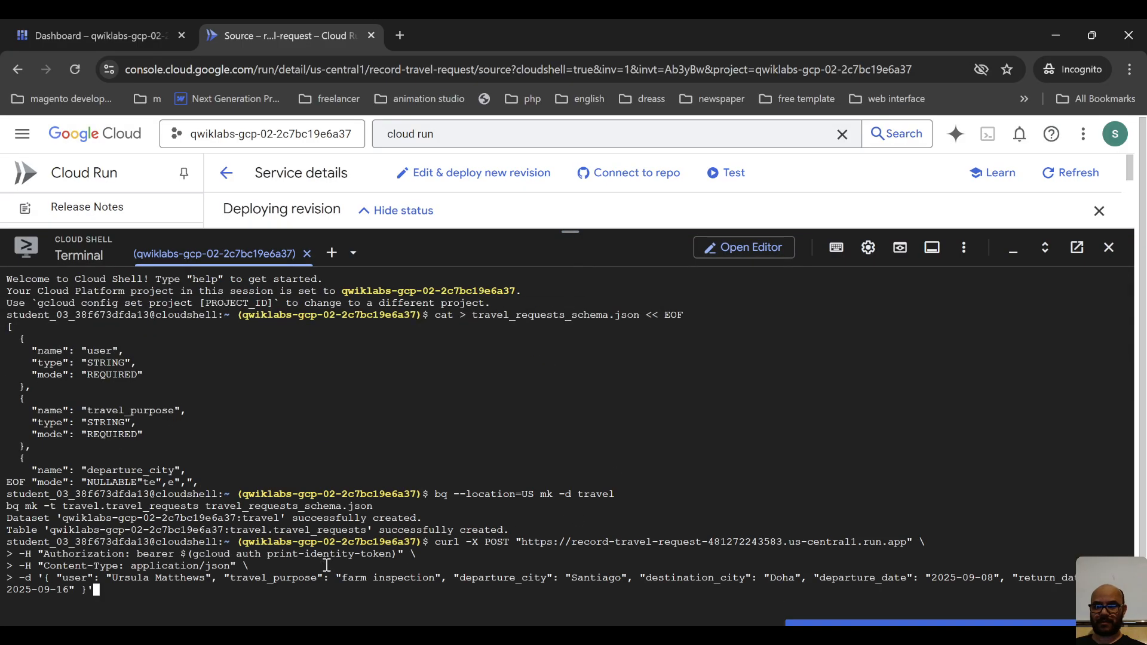
{"action": "key", "text": "Return"}
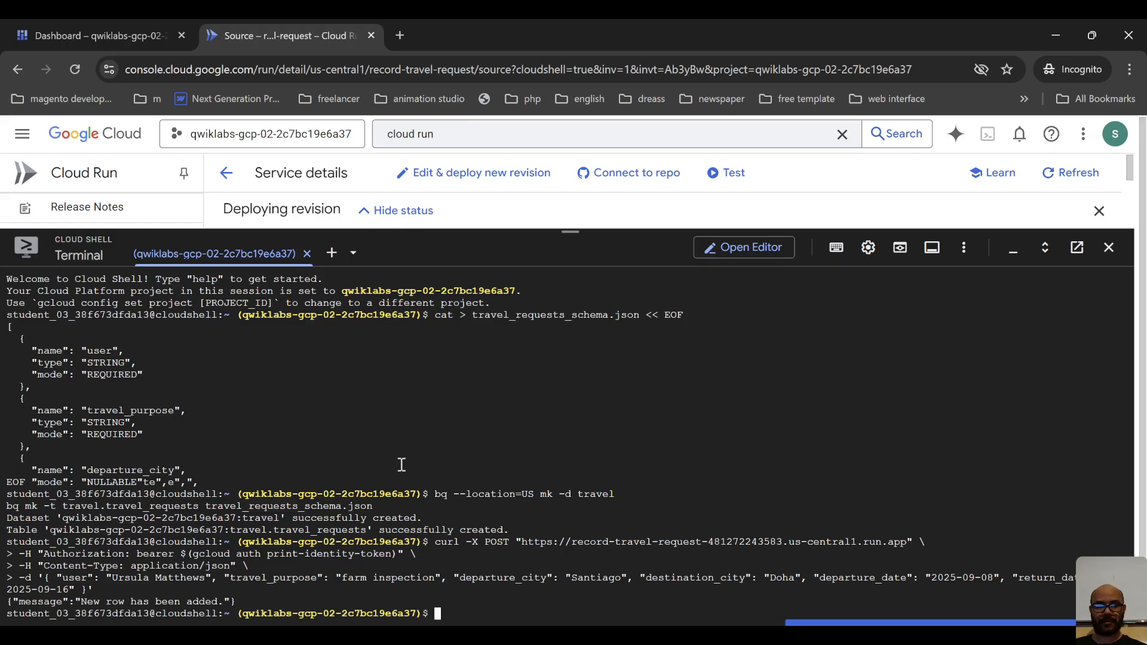
From the project dashboard, open BigQuery in a new browser tab and switch to it.
{"action": "left_click", "coordinate": [98, 21]}
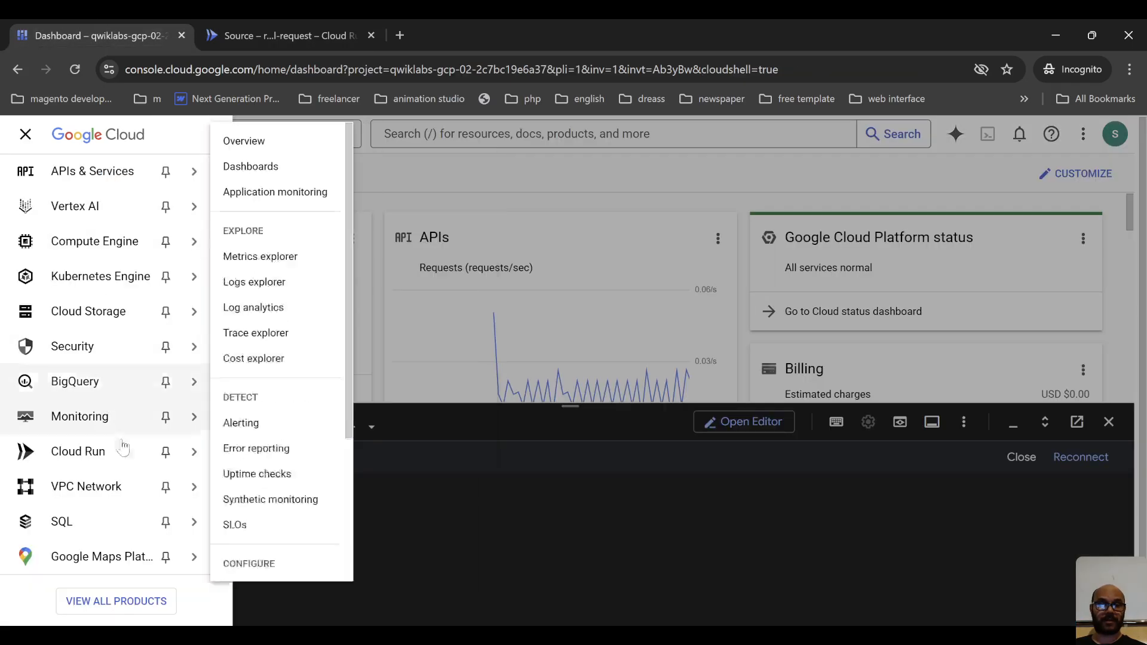
{"action": "mouse_move", "coordinate": [90, 455]}
{"action": "mouse_move", "coordinate": [90, 385]}
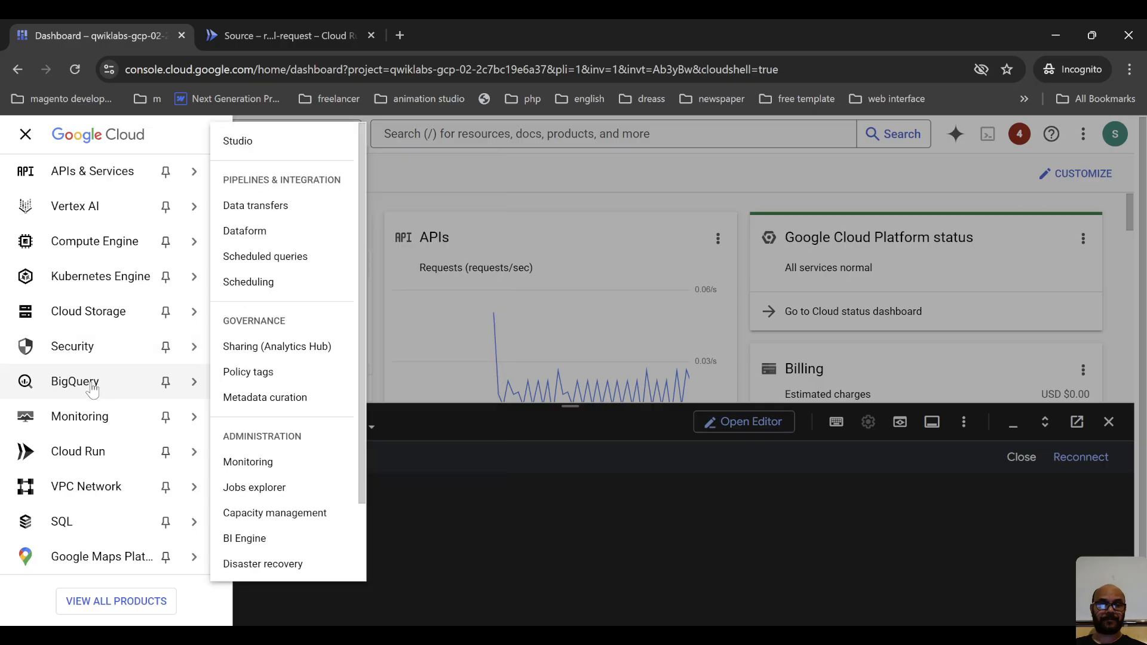
{"action": "left_click", "coordinate": [120, 398], "text": "ctrl"}
{"action": "left_click", "coordinate": [500, 24]}
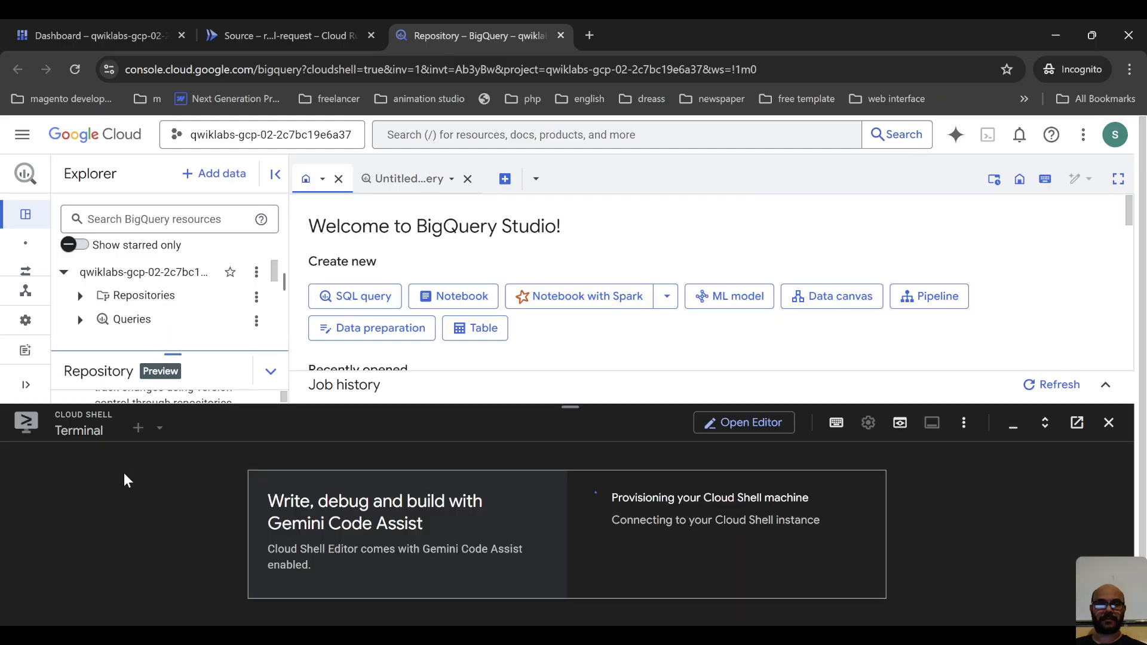
Expand the travel dataset in the BigQuery Explorer and open its travel_requests table.
{"action": "mouse_move", "coordinate": [140, 355]}
{"action": "left_mouse_down"}
{"action": "mouse_move", "coordinate": [140, 315]}
{"action": "mouse_move", "coordinate": [140, 371]}
{"action": "left_mouse_up"}
{"action": "scroll", "coordinate": [204, 297], "scroll_direction": "down", "scroll_amount": 2}
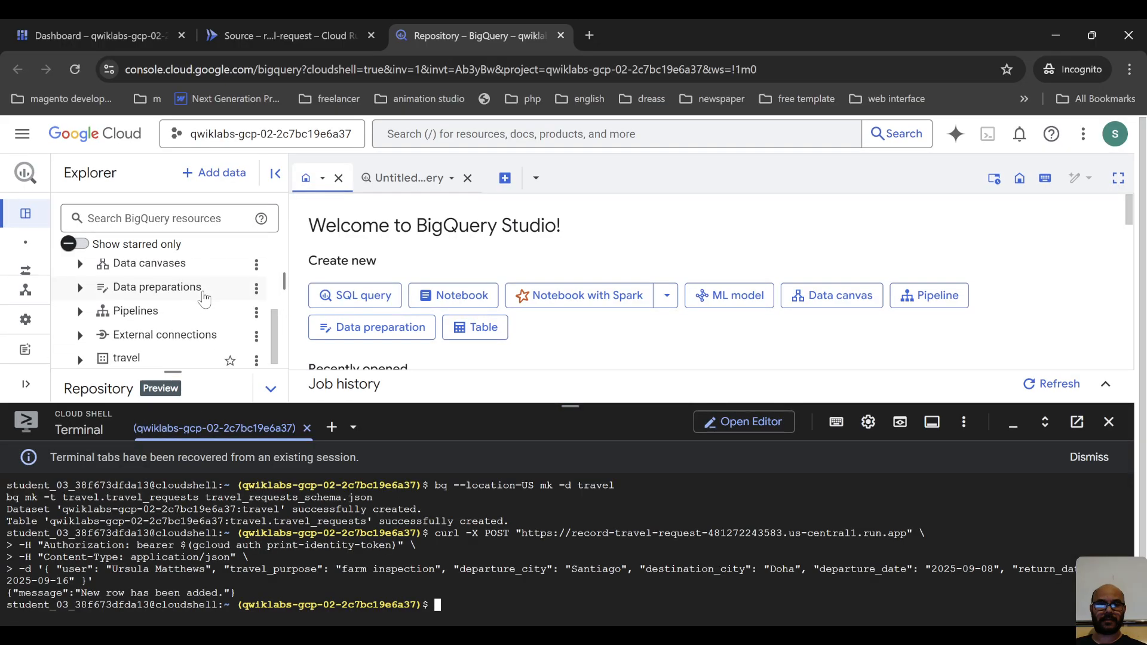
{"action": "left_click", "coordinate": [126, 358]}
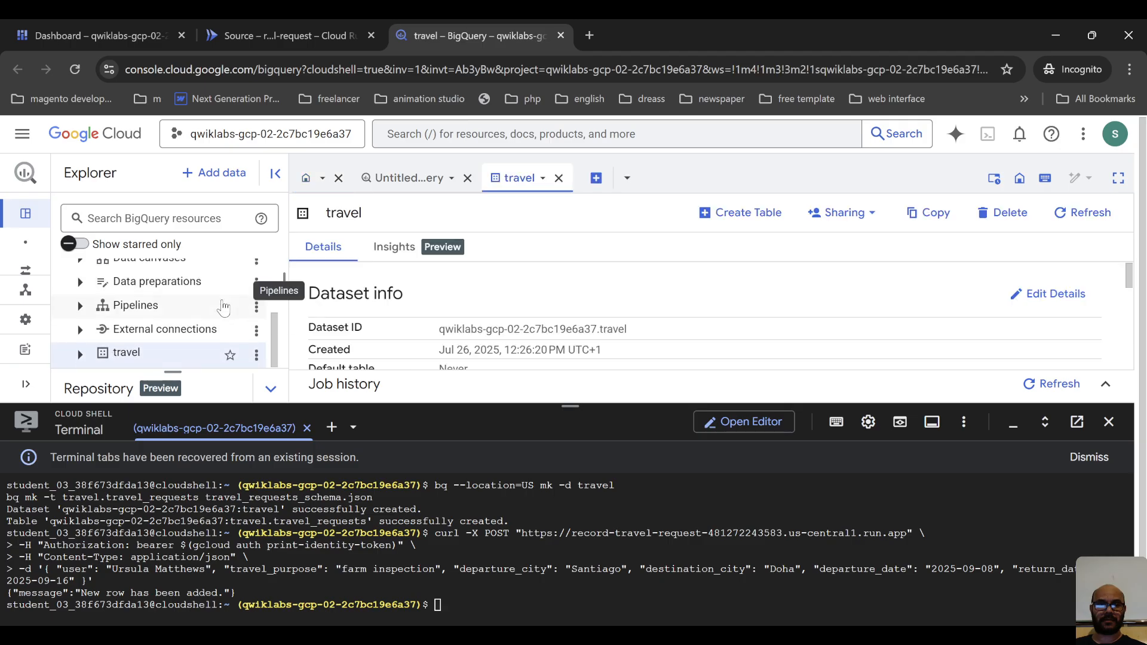
{"action": "left_click", "coordinate": [80, 355]}
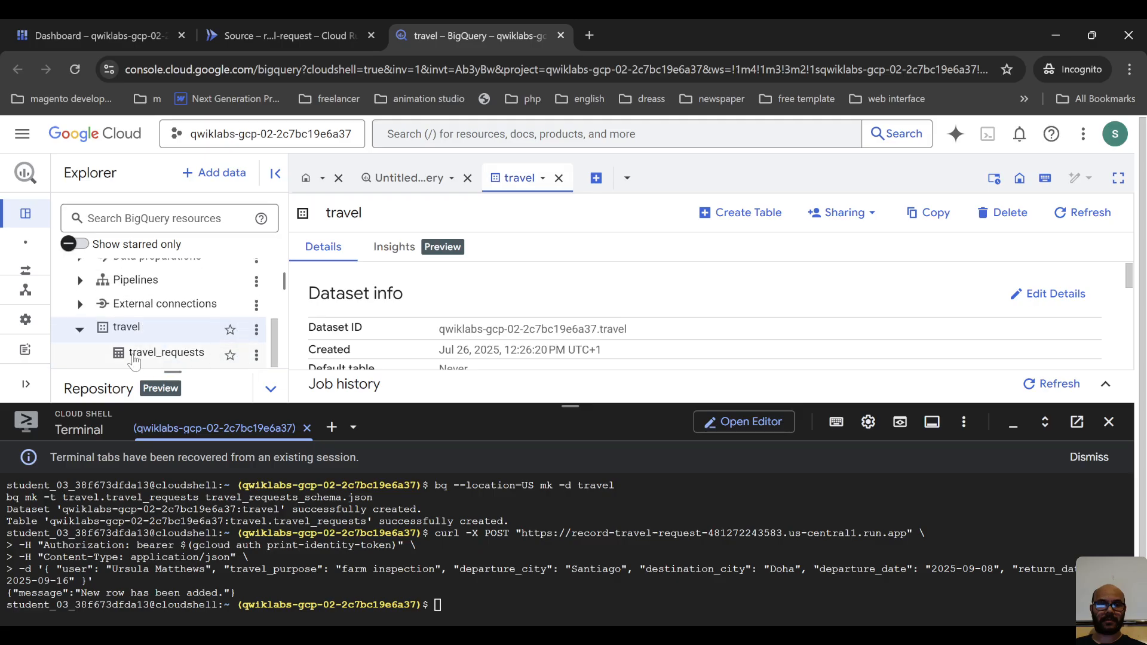
{"action": "left_click", "coordinate": [136, 355]}
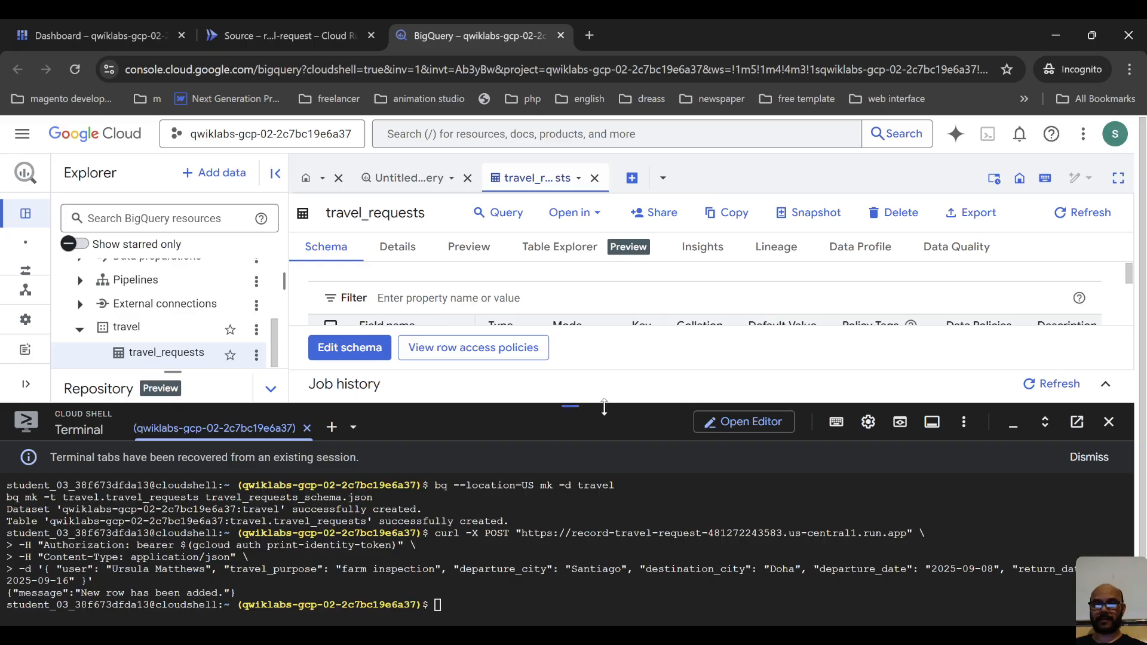
Make more room for the table view, preview the travel_requests data and highlight its first row.
{"action": "left_click_drag", "start_coordinate": [599, 453], "coordinate": [577, 558]}
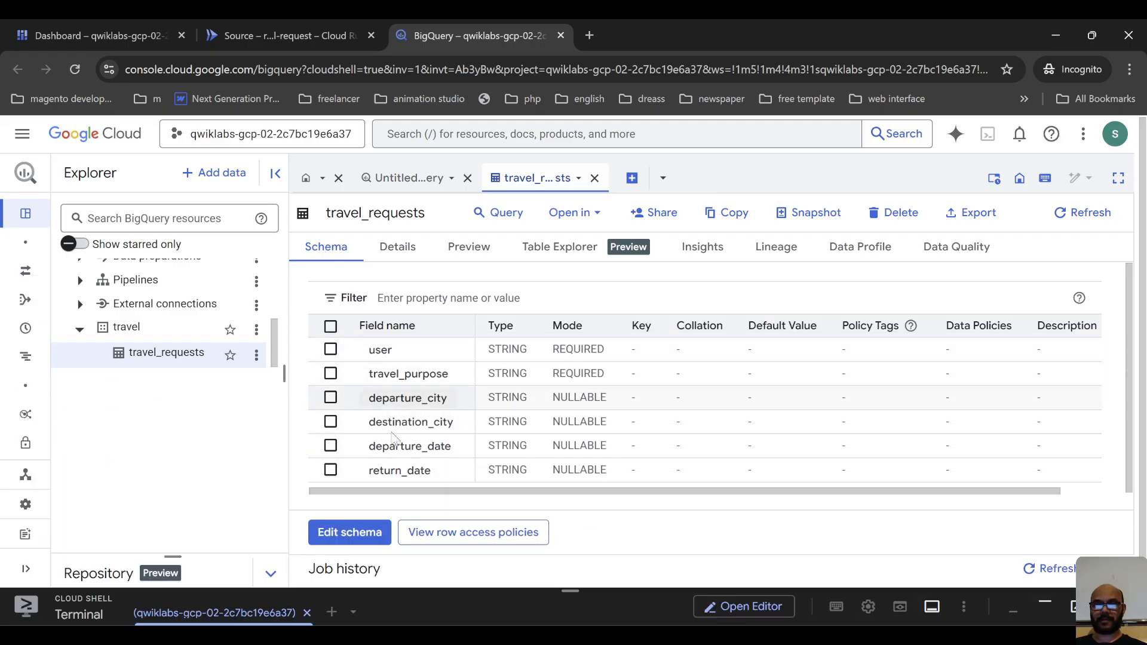
{"action": "left_click", "coordinate": [470, 254]}
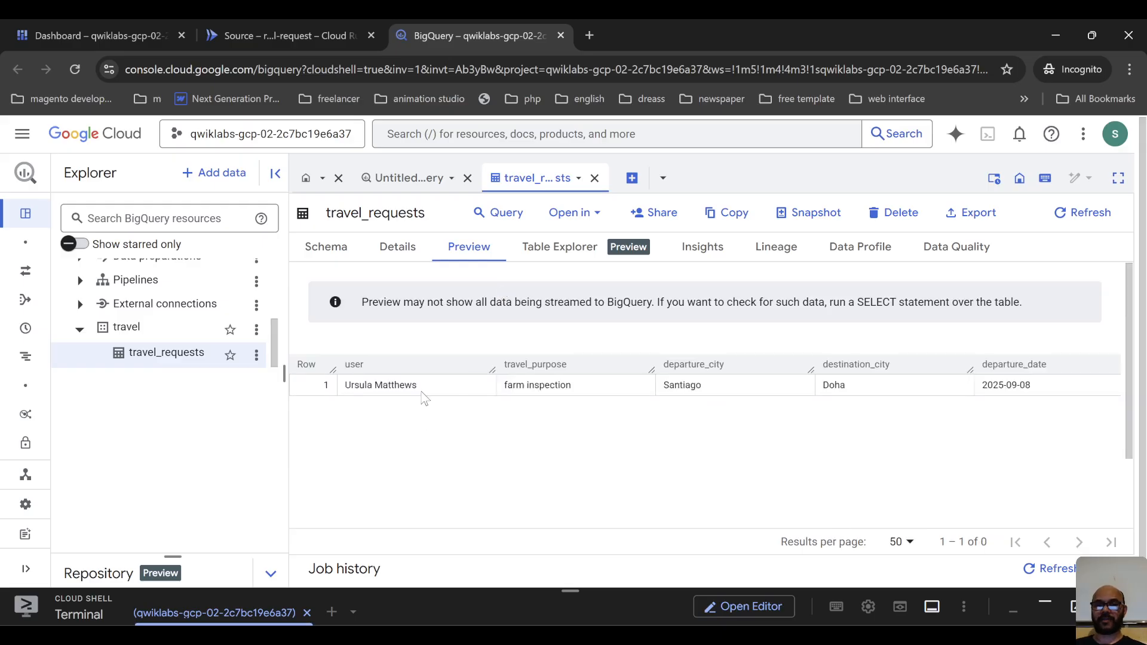
{"action": "left_click_drag", "start_coordinate": [1079, 391], "coordinate": [357, 395]}
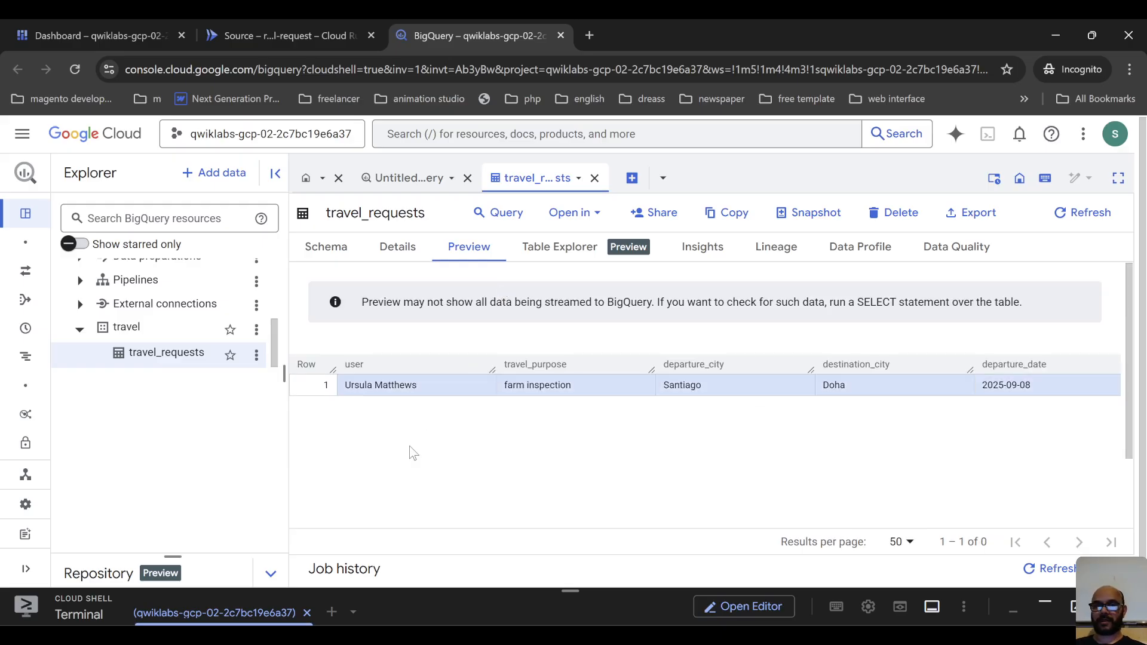
Search the console for Dialogflow API and open its Google Enterprise API product page in a new browser tab.
{"action": "key", "text": "alt+Tab"}
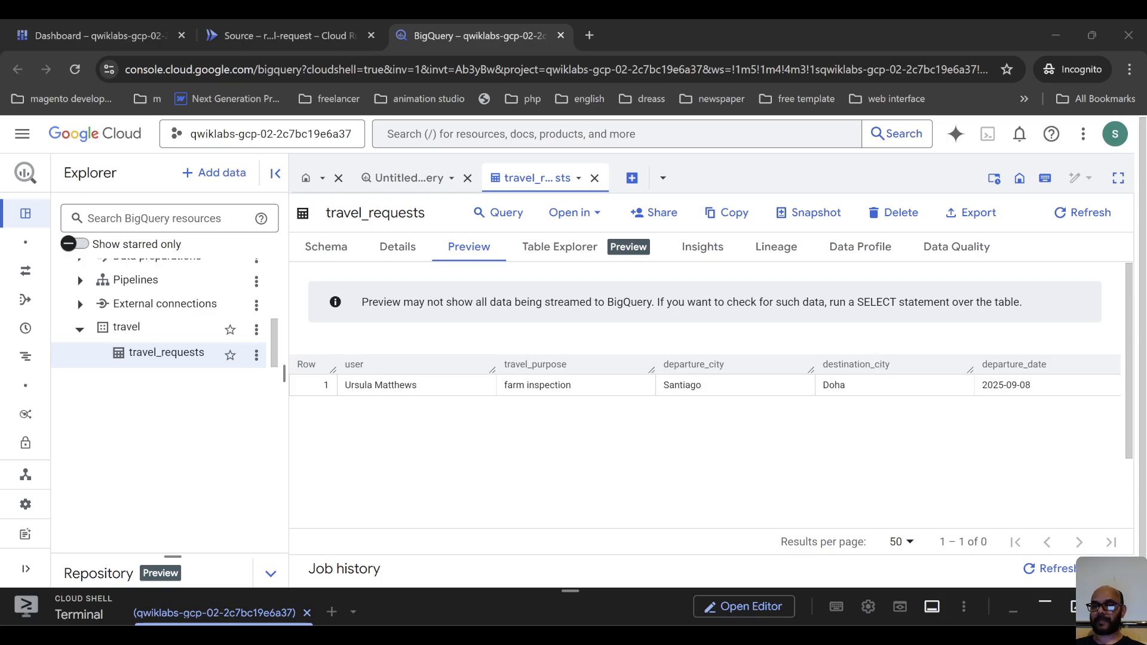
{"action": "left_click", "coordinate": [413, 136]}
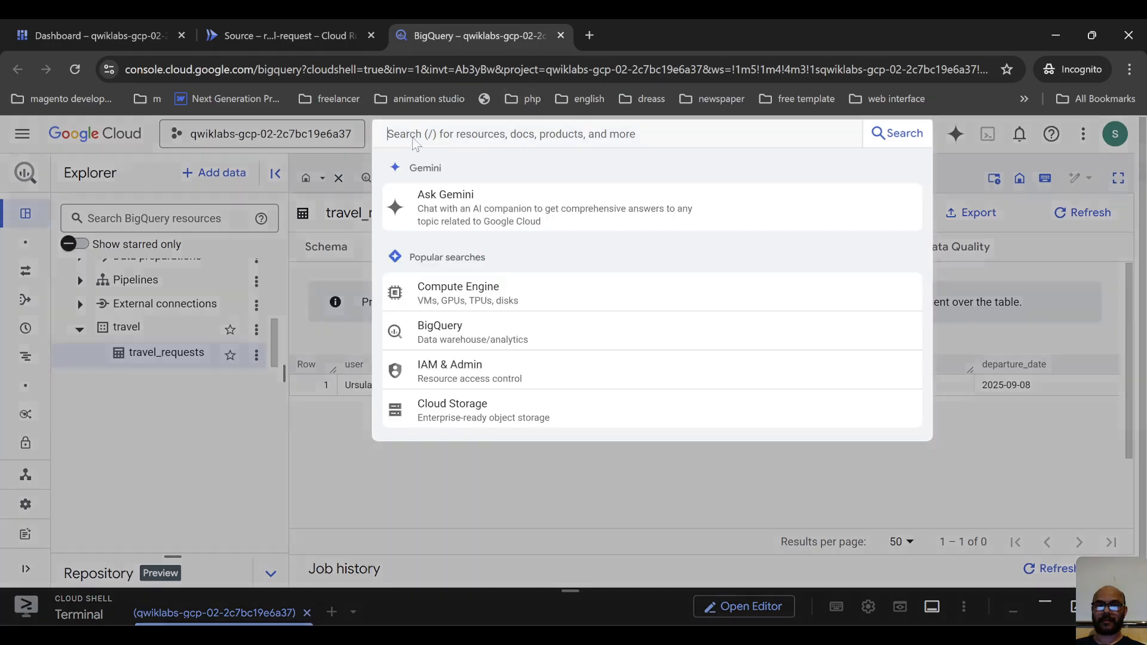
{"action": "key", "text": "ctrl+v"}
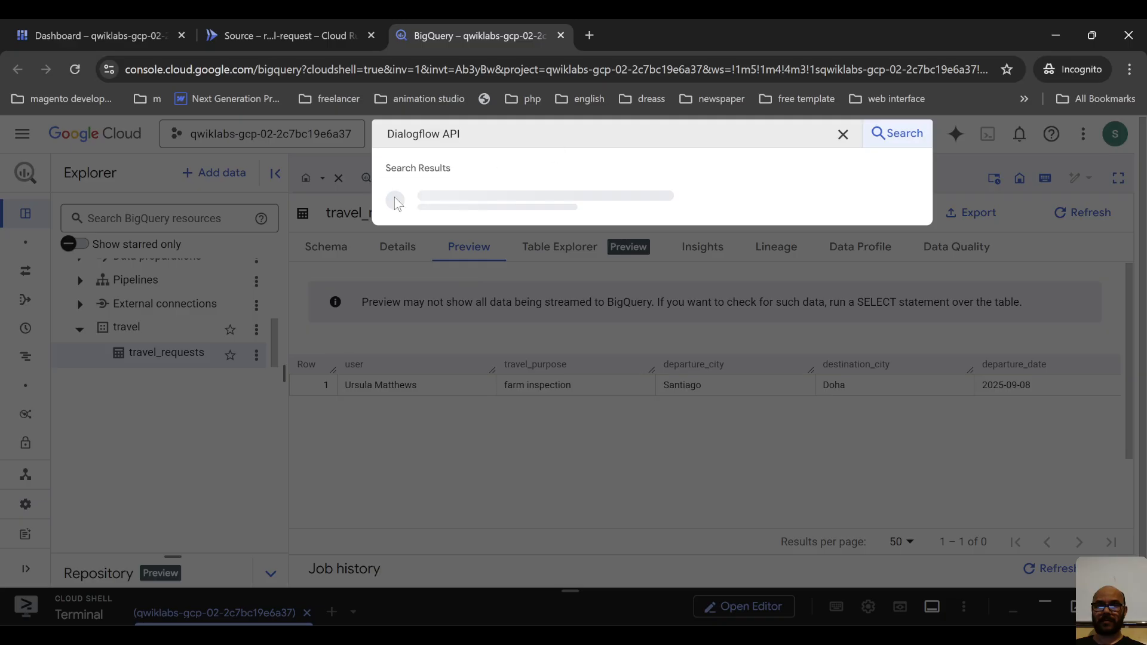
{"action": "left_click", "coordinate": [485, 215], "text": "ctrl"}
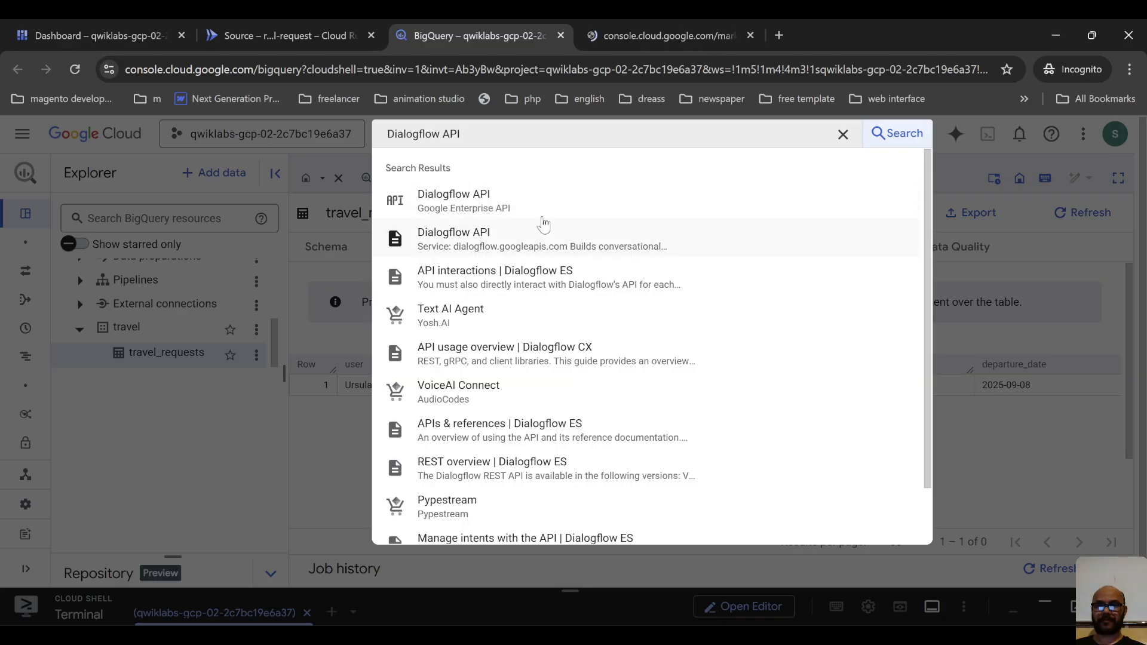
{"action": "left_click", "coordinate": [628, 35]}
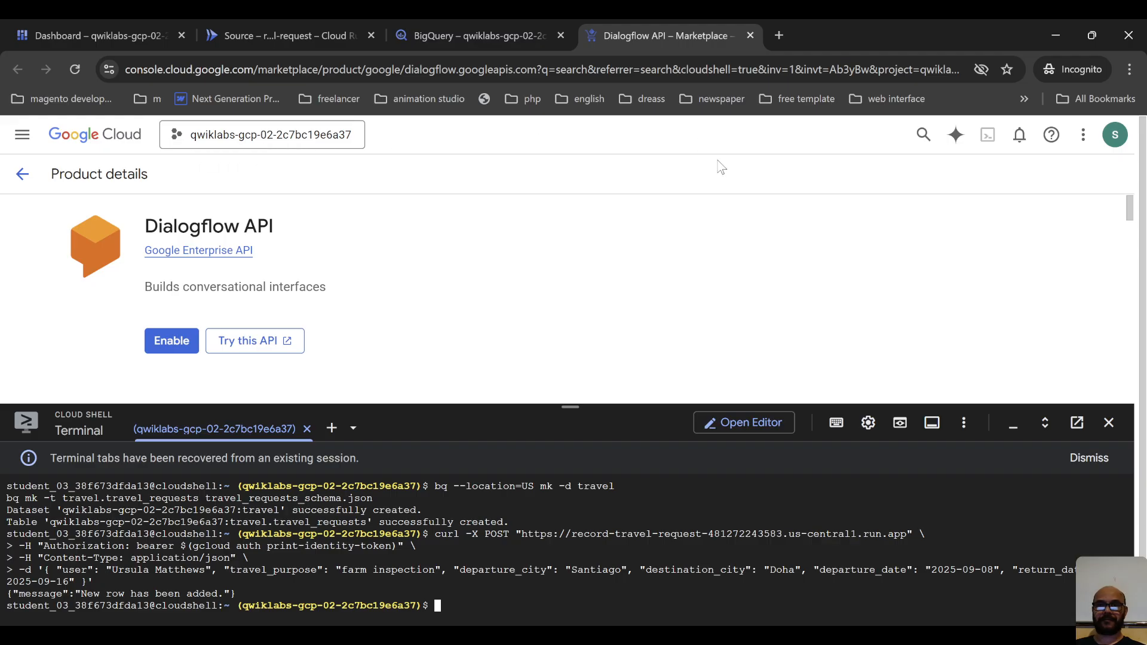
Search the console for AI Applications, open that product, and close the side panel on its welcome page.
{"action": "left_click", "coordinate": [924, 134]}
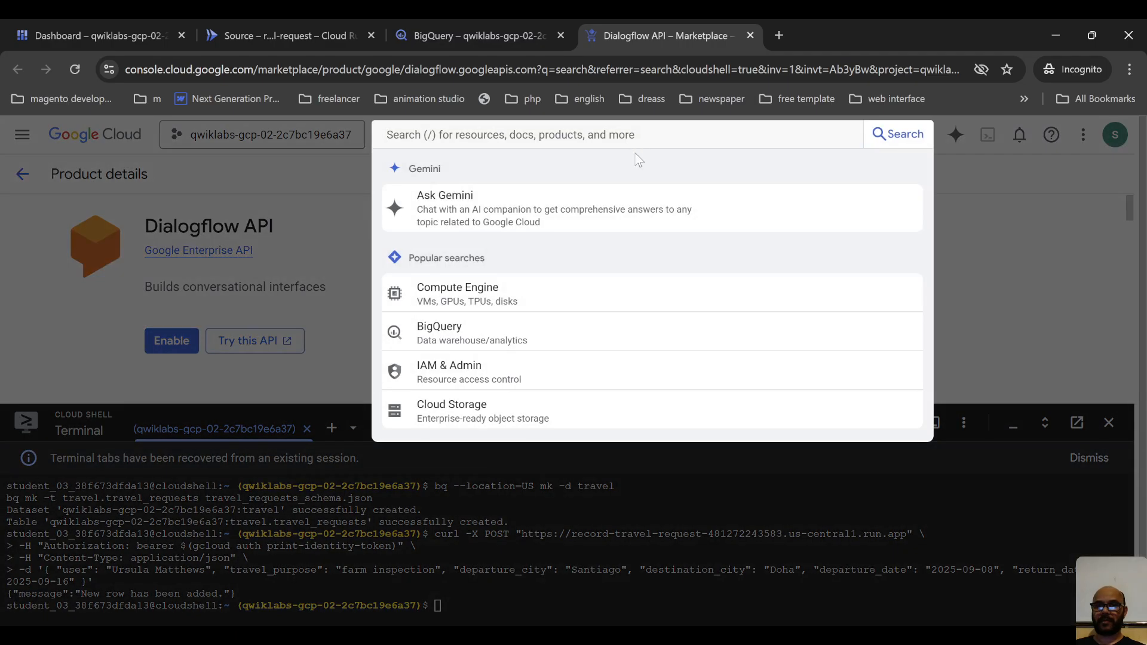
{"action": "key", "text": "ctrl+v"}
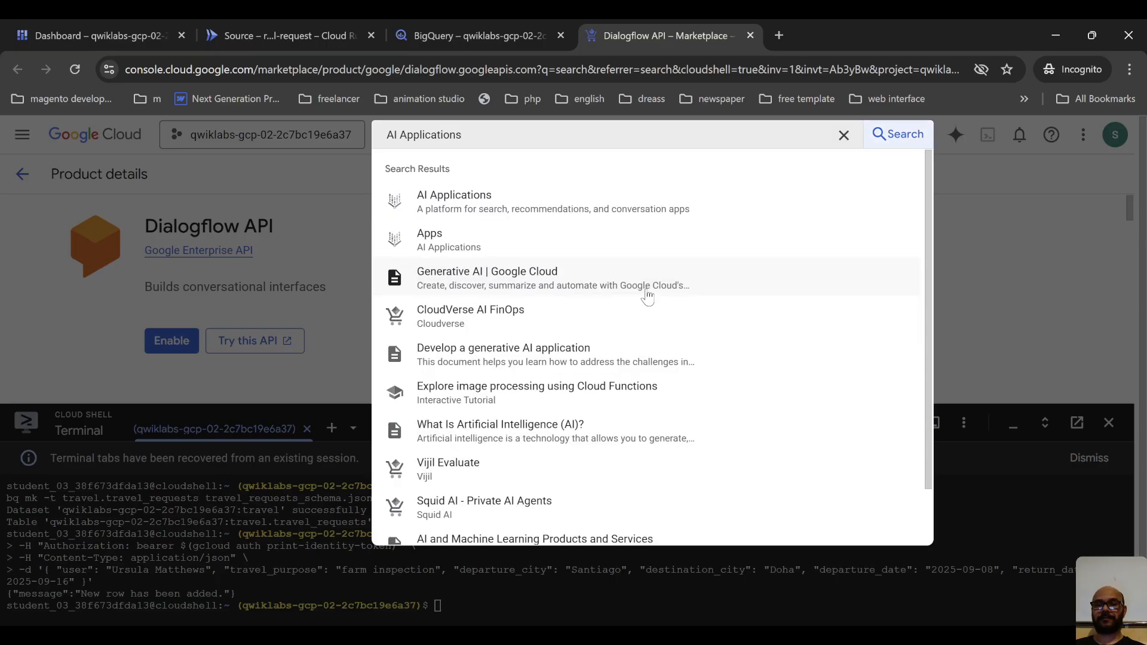
{"action": "left_click", "coordinate": [529, 203]}
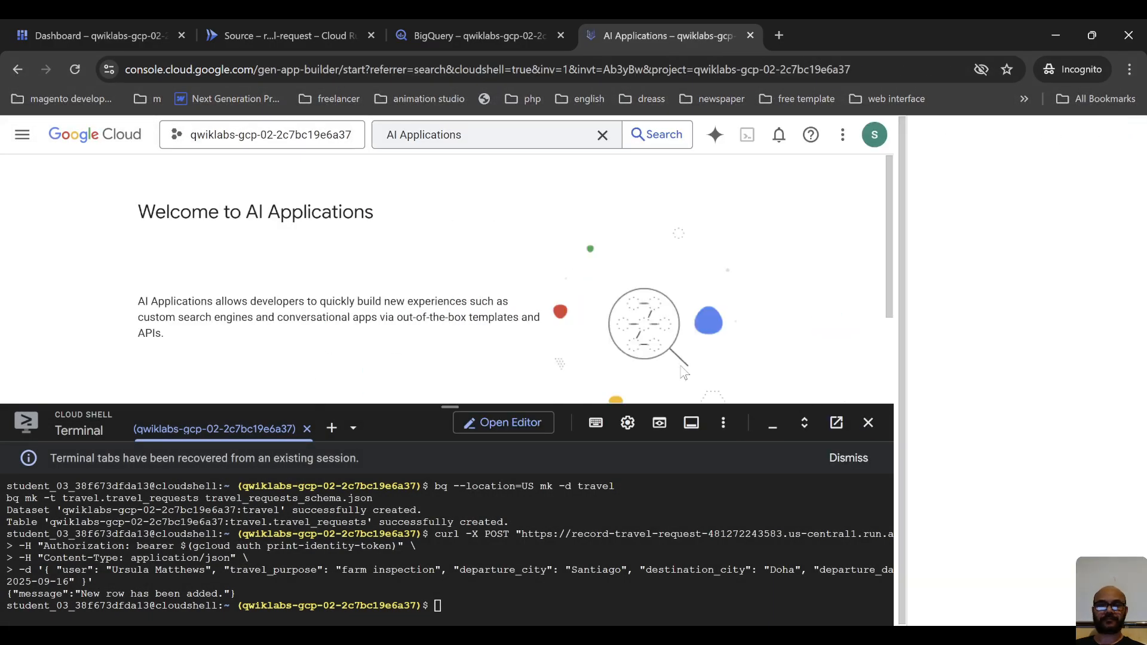
{"action": "left_click", "coordinate": [1124, 136]}
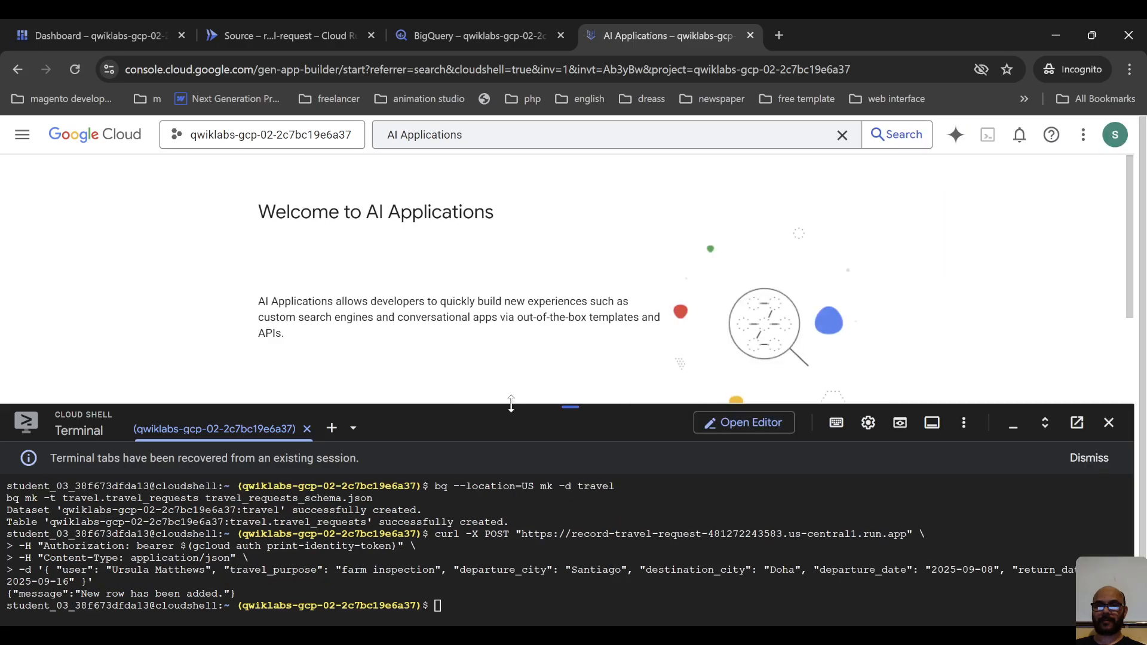
Opt in to letting Google sample model inputs and results, and activate the AI Applications API.
{"action": "left_click_drag", "start_coordinate": [511, 409], "coordinate": [504, 508]}
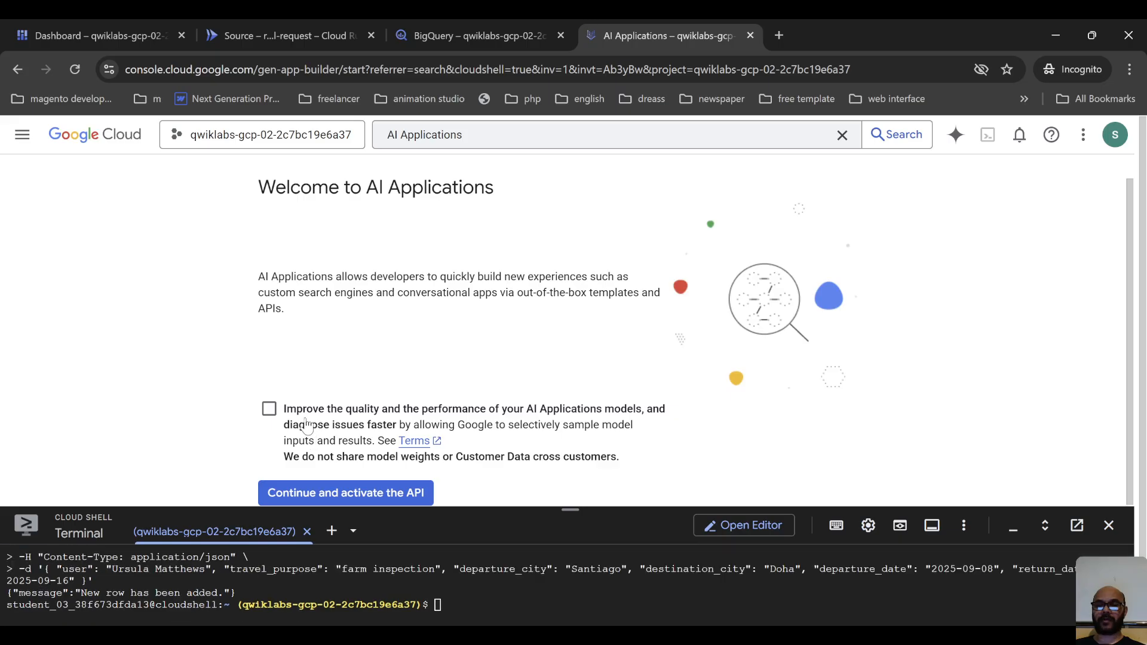
{"action": "left_click", "coordinate": [269, 410]}
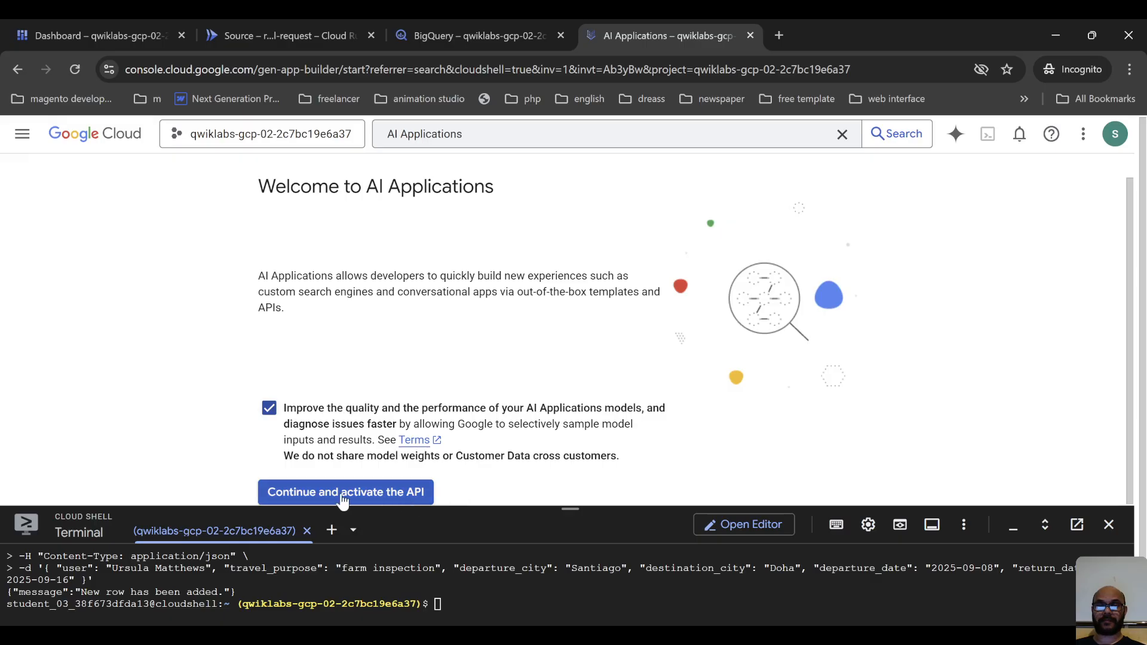
{"action": "left_click", "coordinate": [391, 496]}
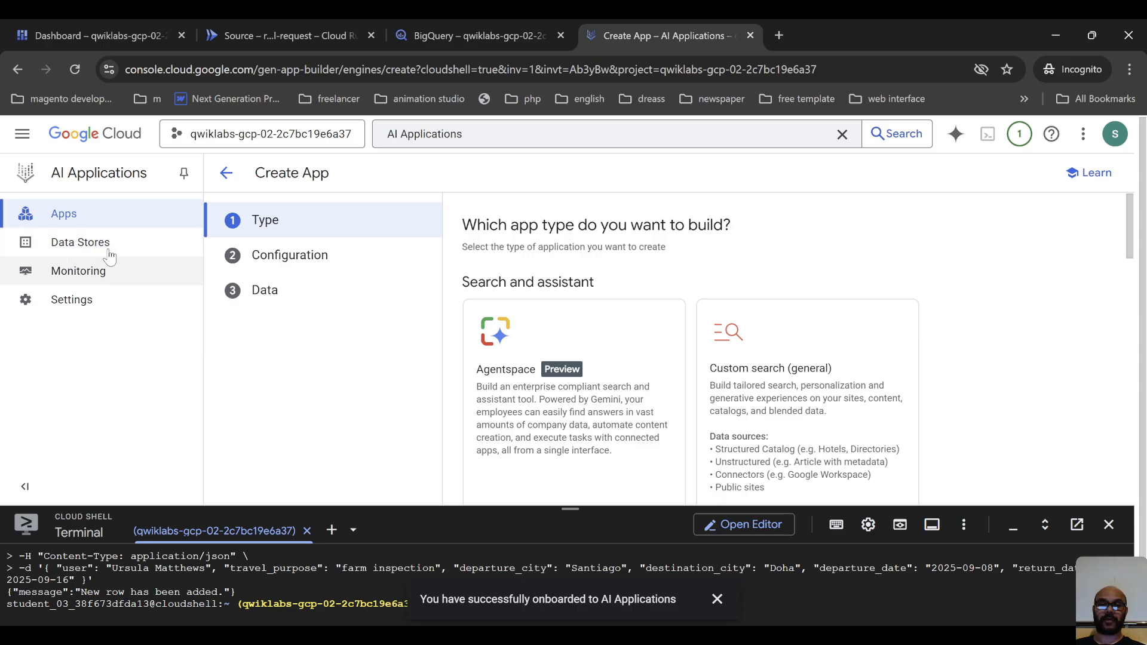
Examine the app types offered for a new app, covering search and assistant, conversation agents and recommendations.
{"action": "scroll", "coordinate": [645, 310], "scroll_direction": "down", "scroll_amount": 3}
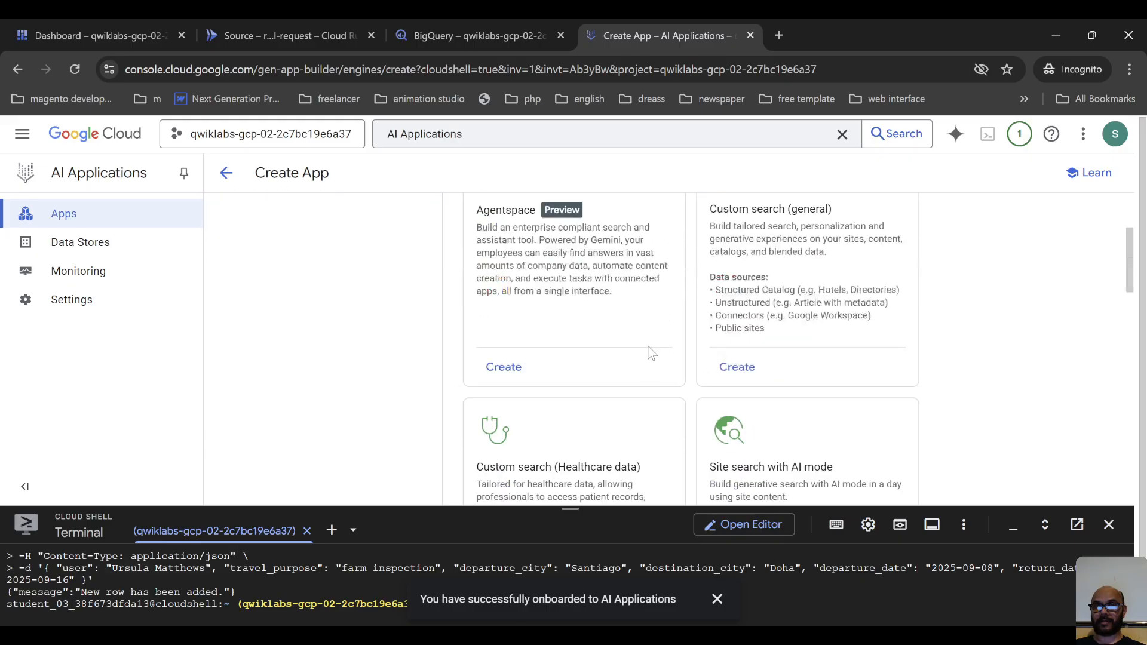
{"action": "scroll", "coordinate": [649, 347], "scroll_direction": "up", "scroll_amount": 2}
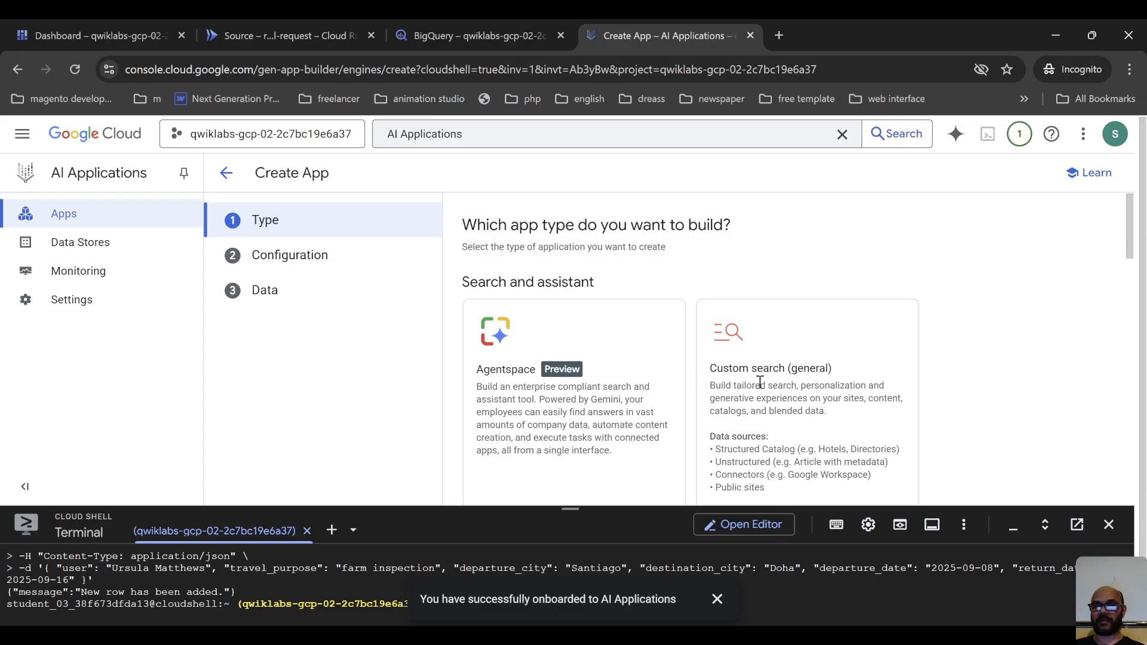
{"action": "scroll", "coordinate": [708, 376], "scroll_direction": "down", "scroll_amount": 1}
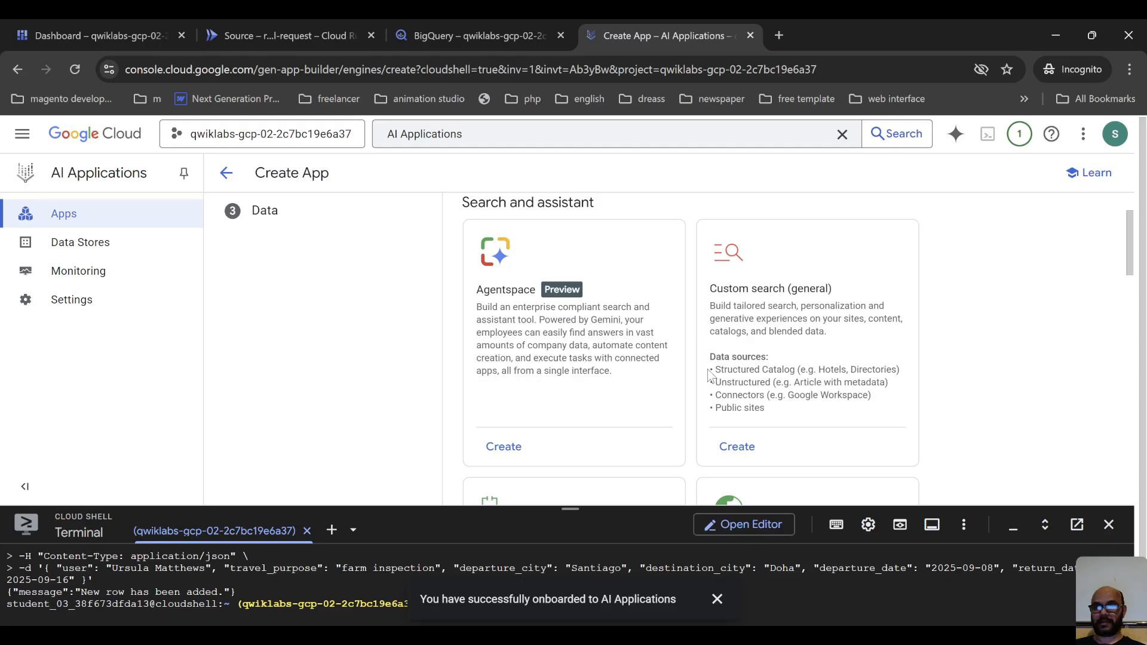
{"action": "scroll", "coordinate": [710, 375], "scroll_direction": "up", "scroll_amount": 1}
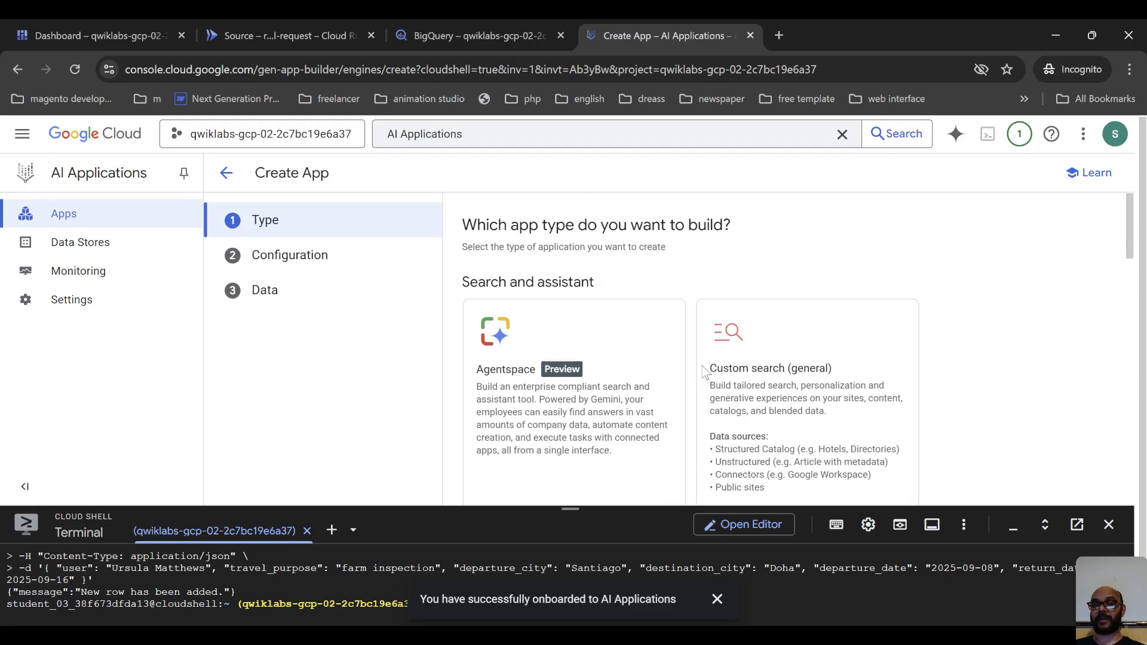
{"action": "scroll", "coordinate": [705, 372], "scroll_direction": "down", "scroll_amount": 2}
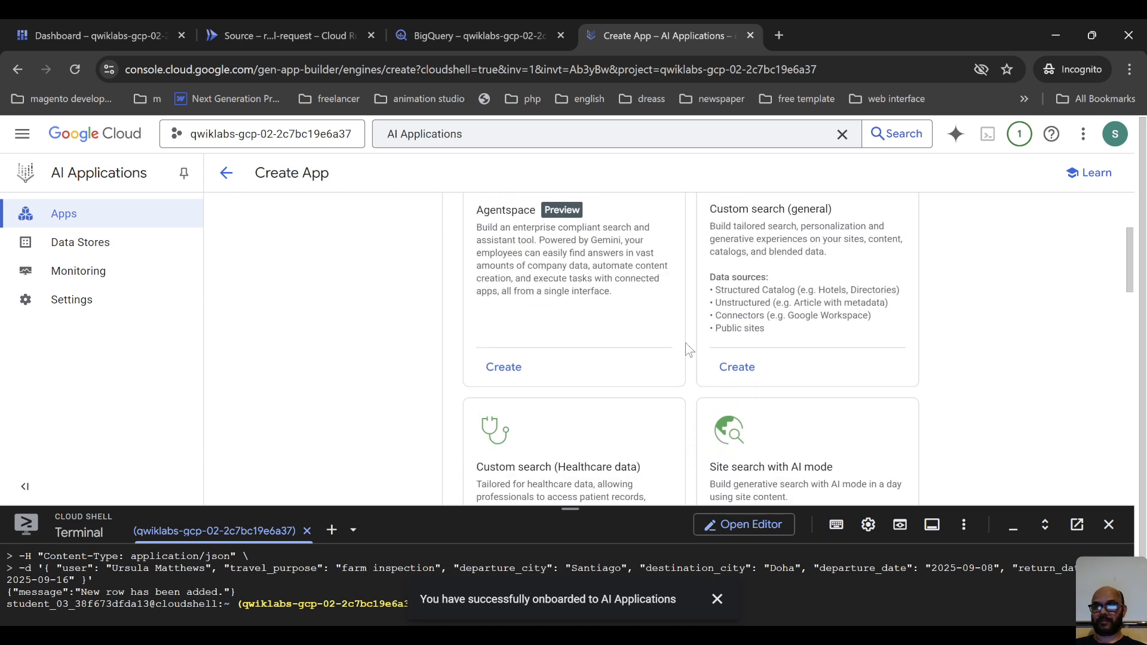
{"action": "scroll", "coordinate": [686, 344], "scroll_direction": "down", "scroll_amount": 2}
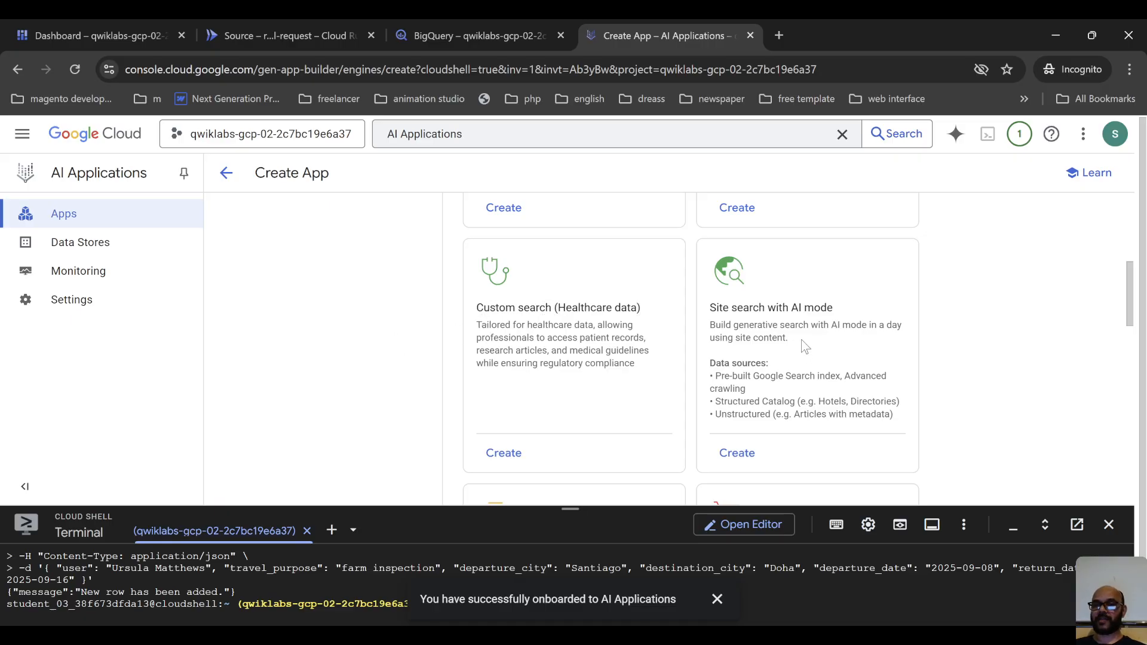
{"action": "scroll", "coordinate": [802, 345], "scroll_direction": "down", "scroll_amount": 3}
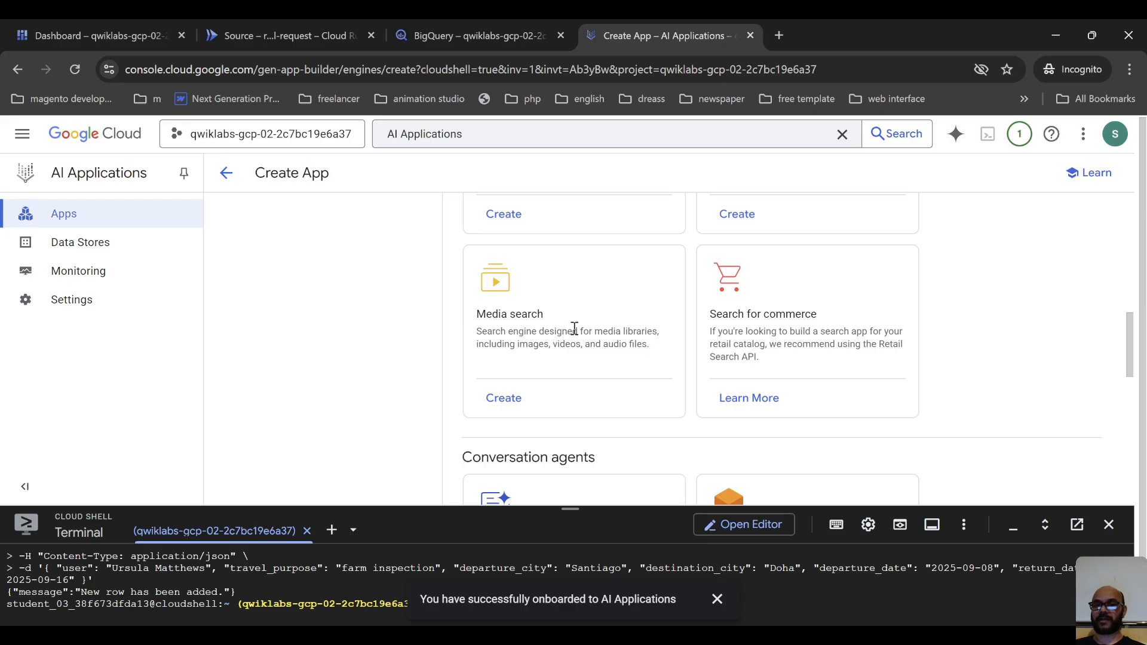
{"action": "scroll", "coordinate": [747, 386], "scroll_direction": "down", "scroll_amount": 2}
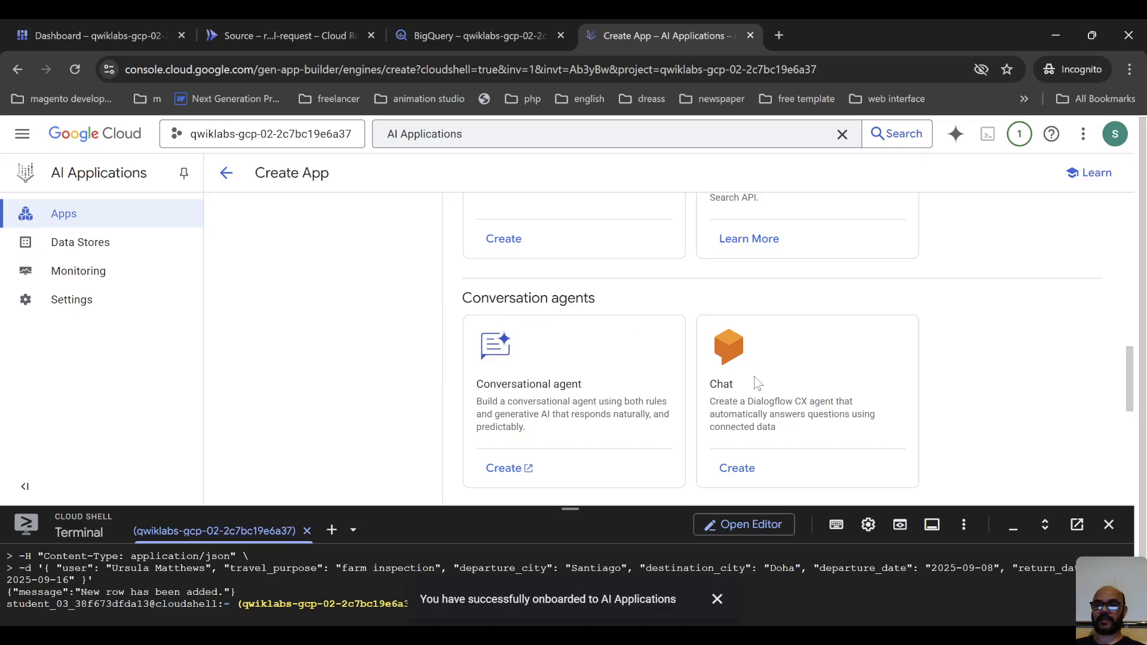
{"action": "scroll", "coordinate": [641, 402], "scroll_direction": "down", "scroll_amount": 4}
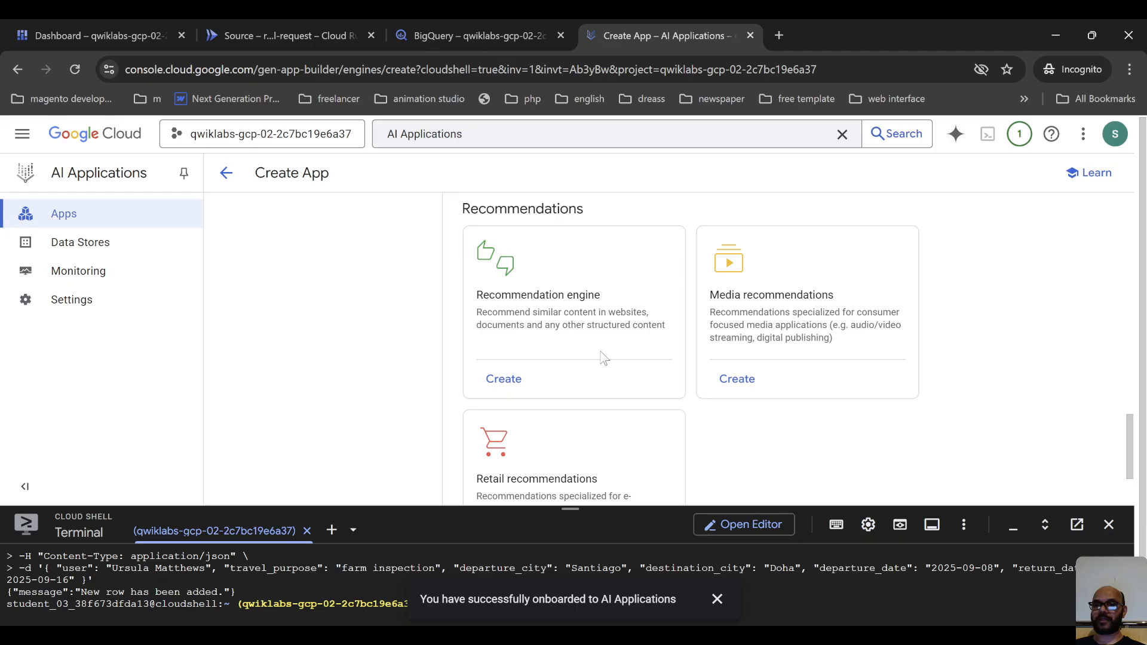
Compare the recommendation, conversation agent and search app types before choosing one.
{"action": "scroll", "coordinate": [573, 362], "scroll_direction": "down", "scroll_amount": 2}
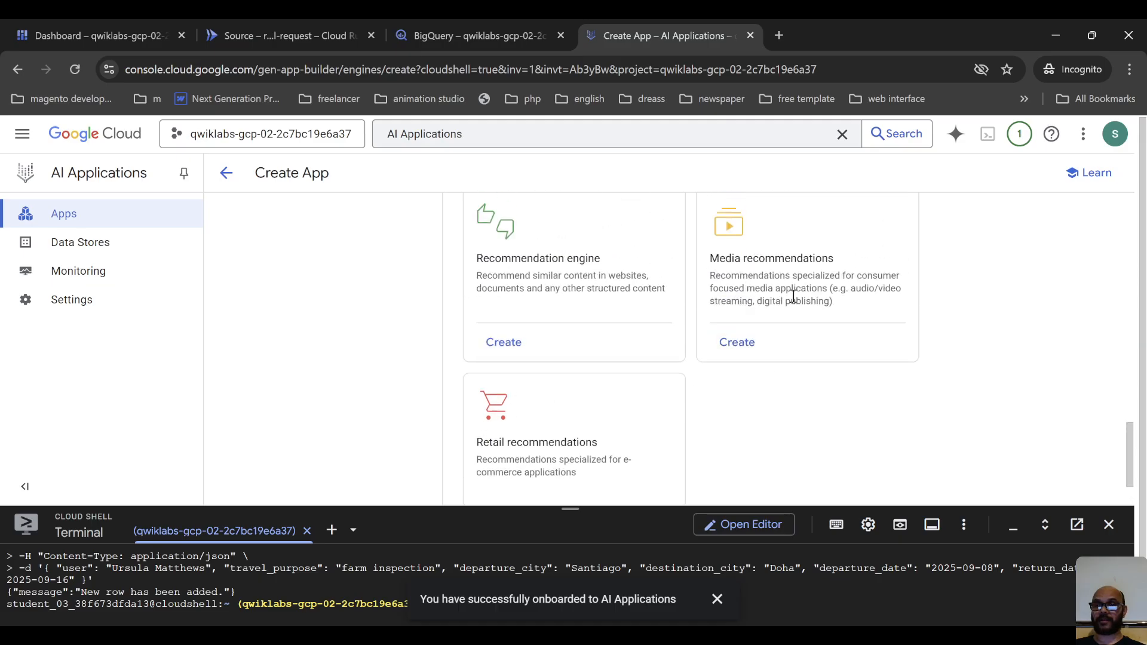
{"action": "scroll", "coordinate": [744, 358], "scroll_direction": "up", "scroll_amount": 6}
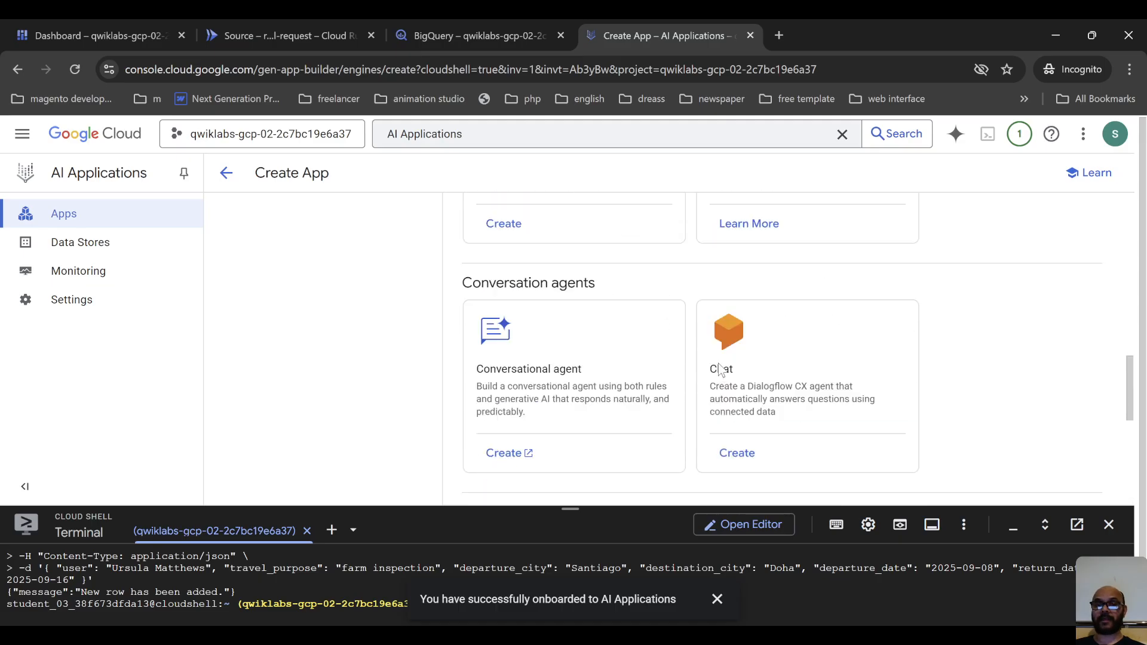
{"action": "scroll", "coordinate": [719, 369], "scroll_direction": "up", "scroll_amount": 10}
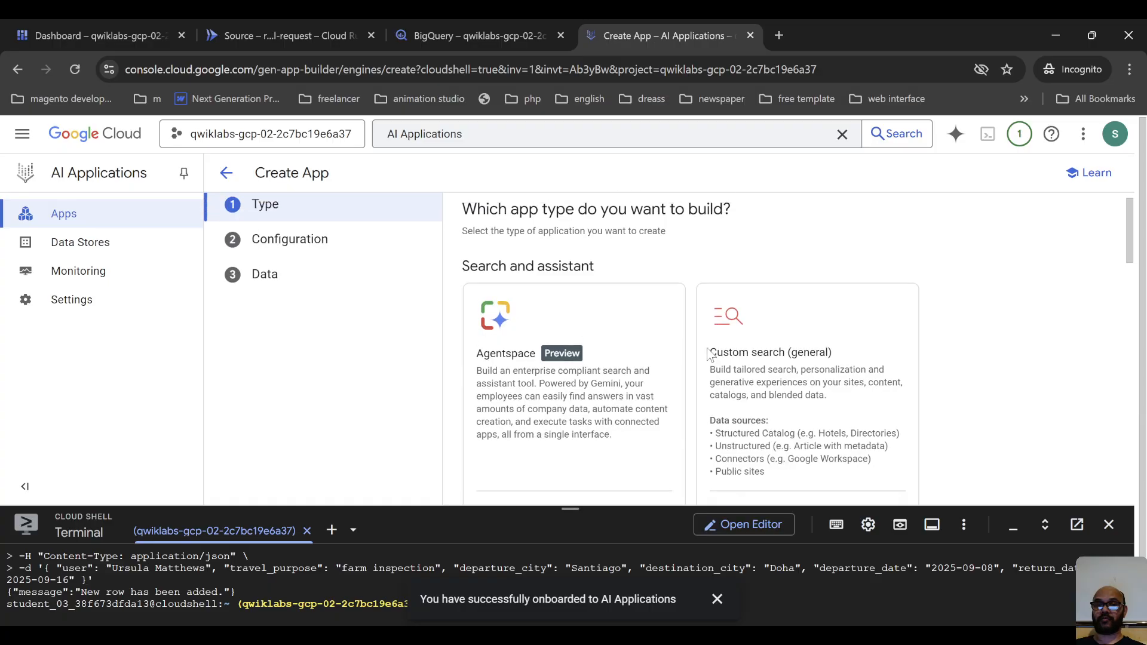
{"action": "scroll", "coordinate": [708, 354], "scroll_direction": "up", "scroll_amount": 1}
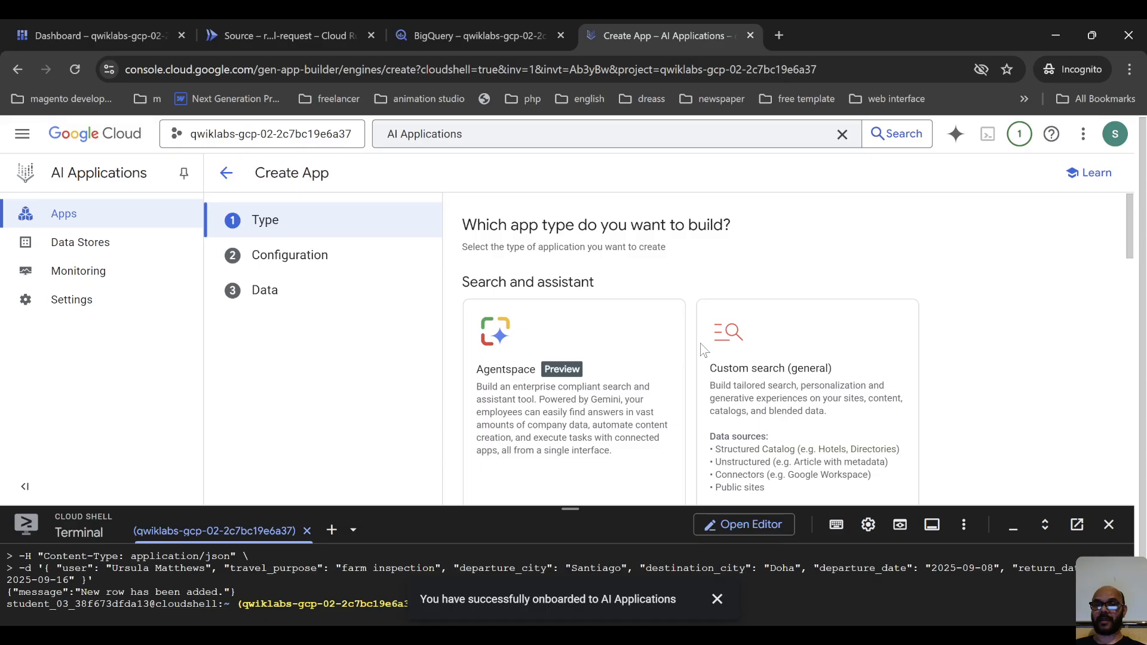
{"action": "scroll", "coordinate": [597, 323], "scroll_direction": "down", "scroll_amount": 1}
{"action": "scroll", "coordinate": [603, 350], "scroll_direction": "down", "scroll_amount": 3}
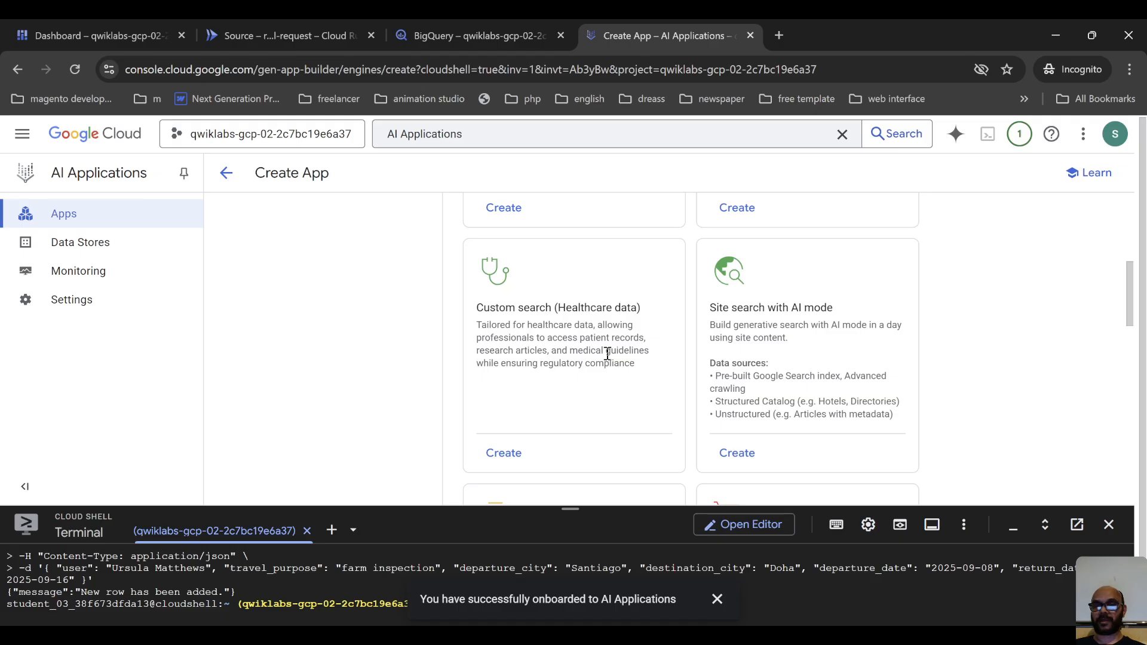
{"action": "scroll", "coordinate": [610, 342], "scroll_direction": "up", "scroll_amount": 3}
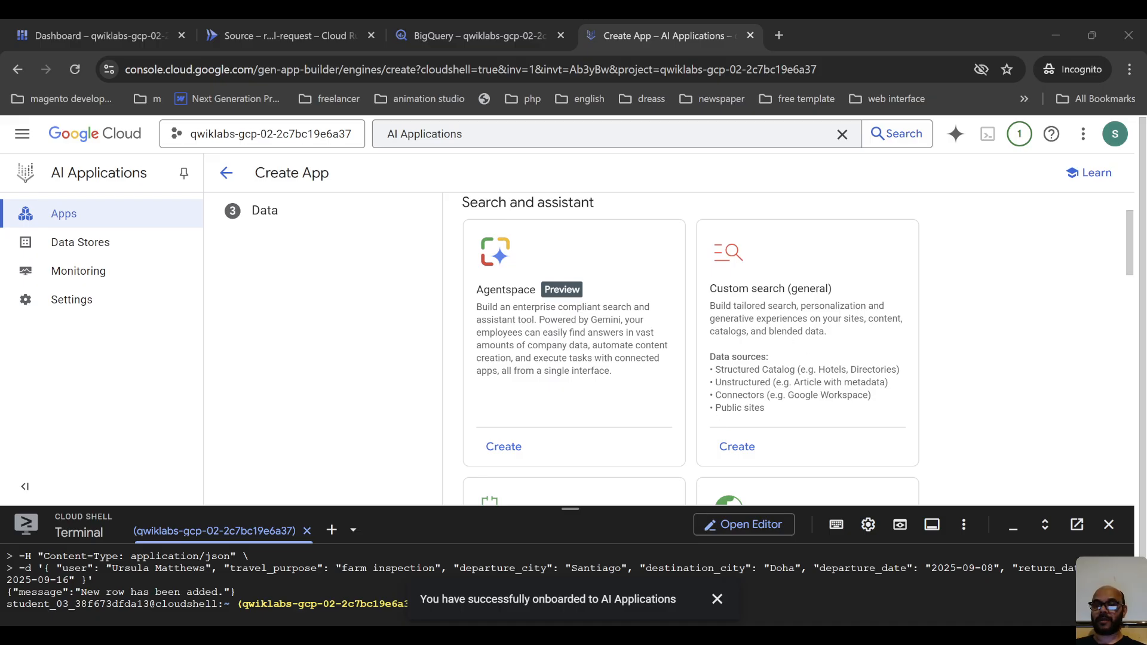
Start creating a Conversational agent app and enable the Dialogflow API for the qwiklabs-gcp-02-2c7bc19e6a37 project.
{"action": "scroll", "coordinate": [616, 457], "scroll_direction": "down", "scroll_amount": 7}
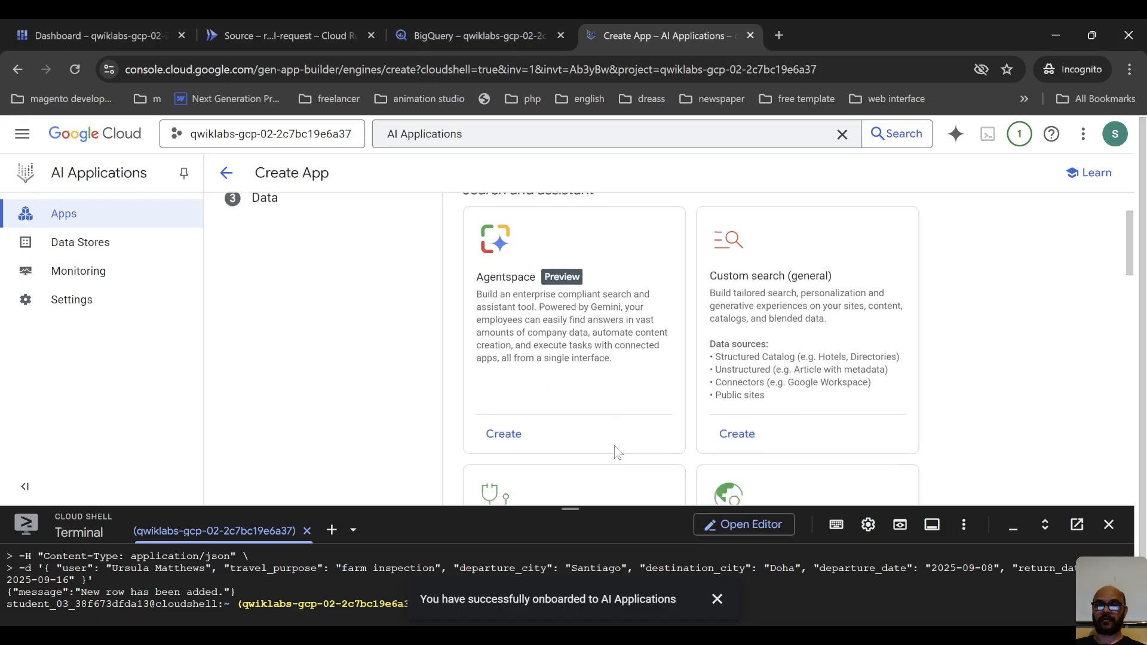
{"action": "scroll", "coordinate": [575, 434], "scroll_direction": "down", "scroll_amount": 2}
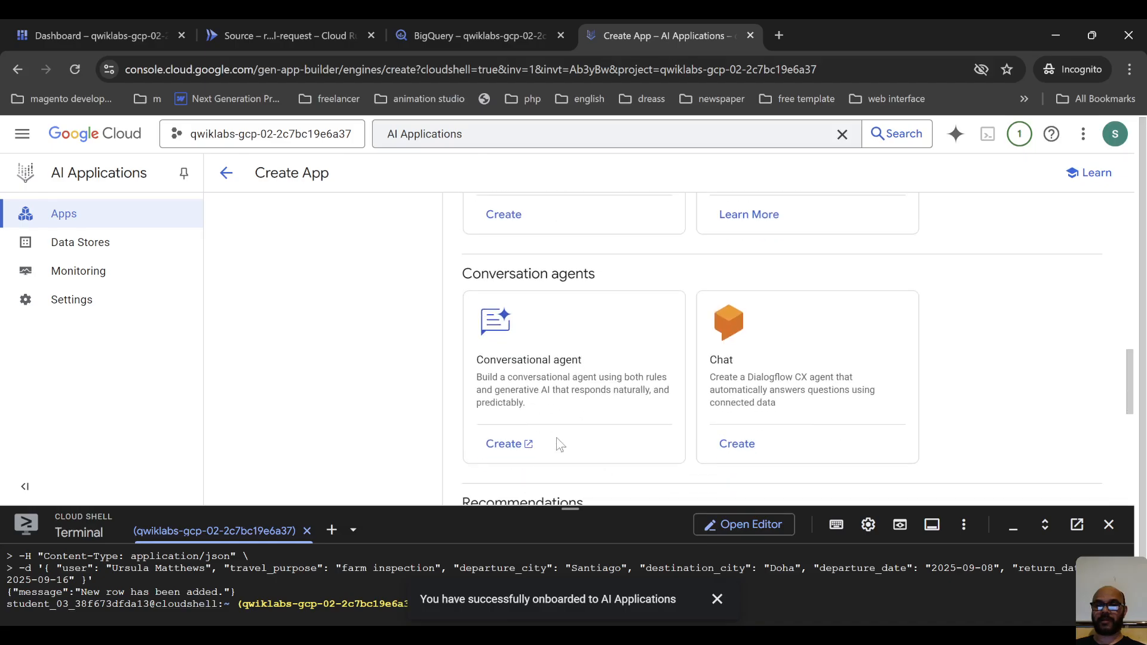
{"action": "left_click", "coordinate": [524, 390]}
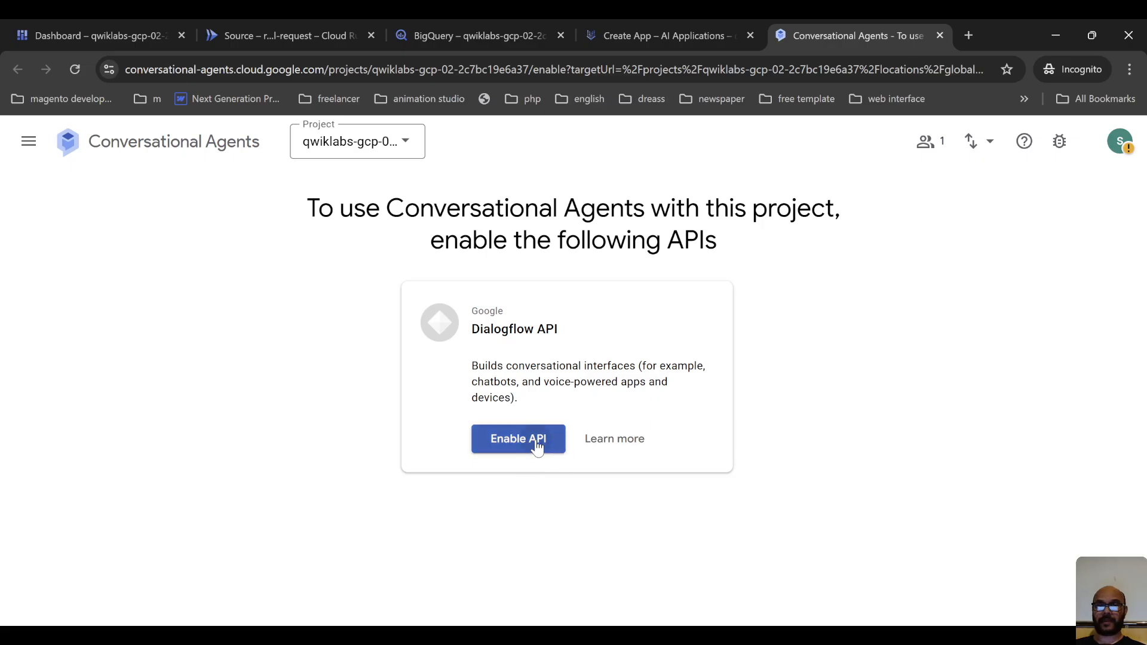
{"action": "left_click", "coordinate": [537, 445]}
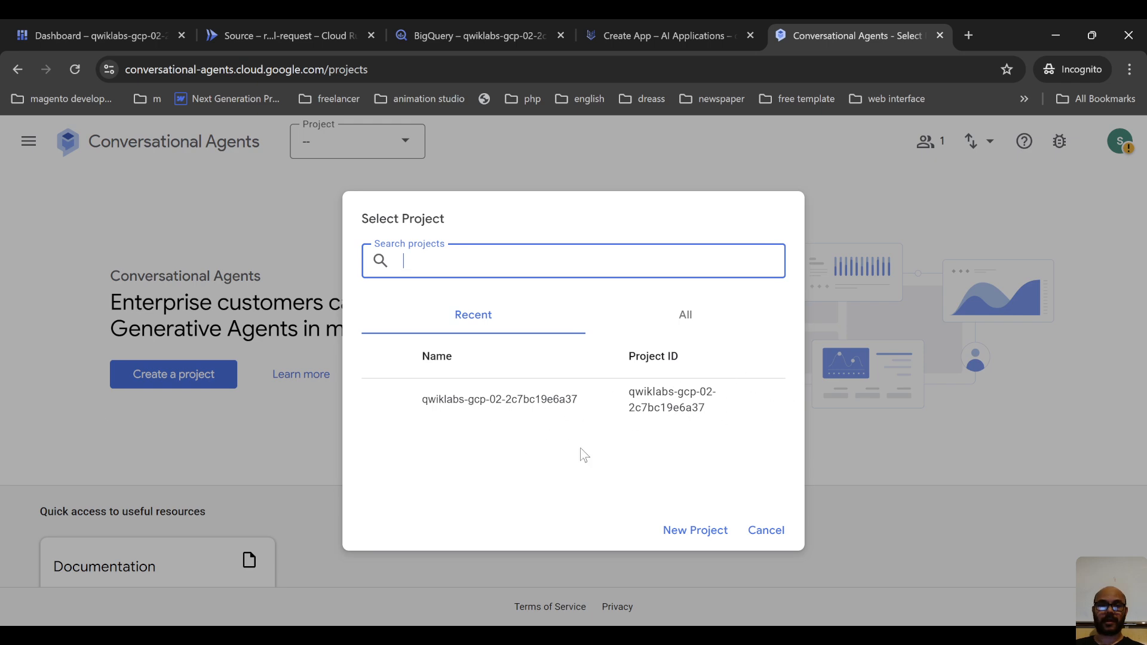
{"action": "left_click", "coordinate": [660, 415]}
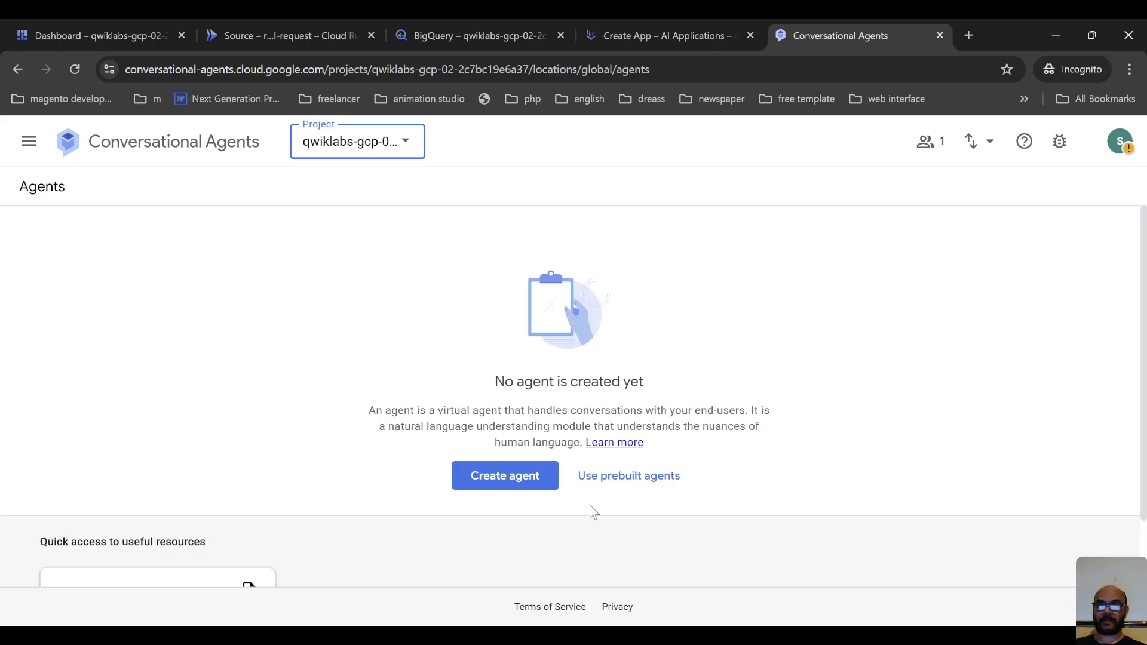
Start a new agent with the Build your own option and name it Corporate Travel Bot.
{"action": "scroll", "coordinate": [537, 472], "scroll_direction": "down", "scroll_amount": 2}
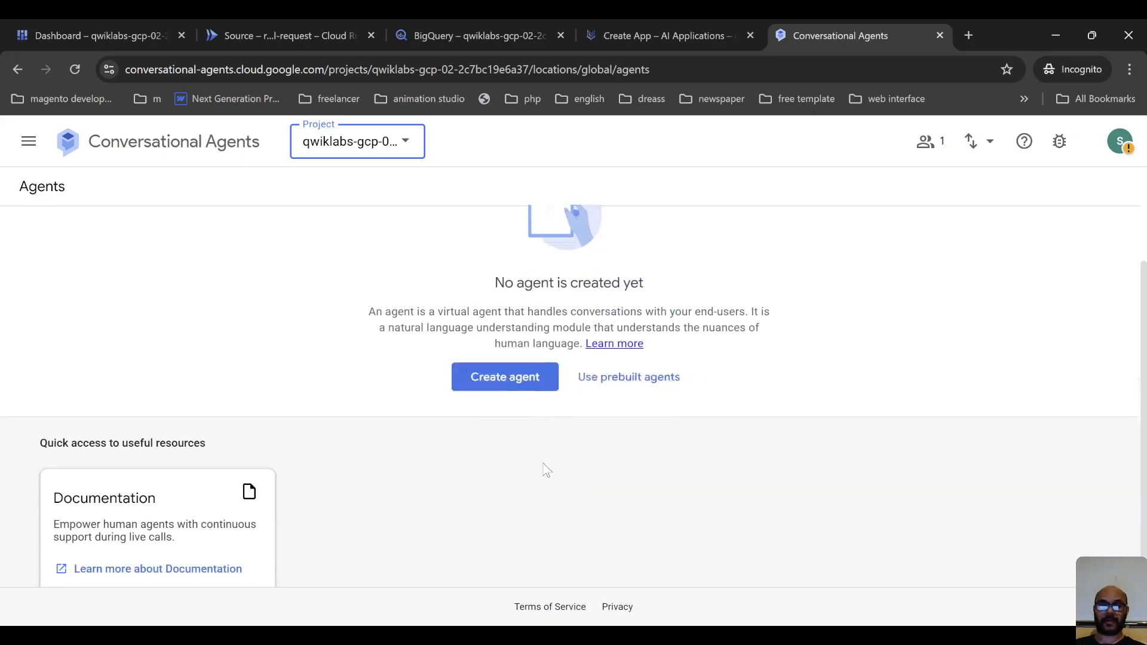
{"action": "left_click", "coordinate": [508, 336]}
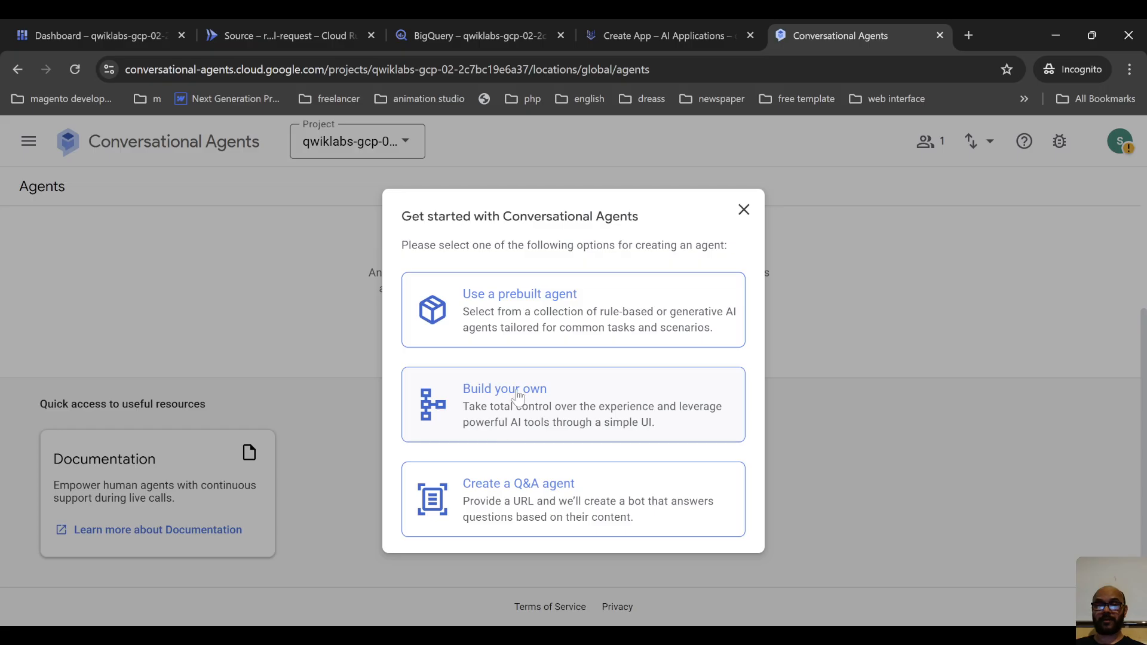
{"action": "left_click", "coordinate": [535, 413]}
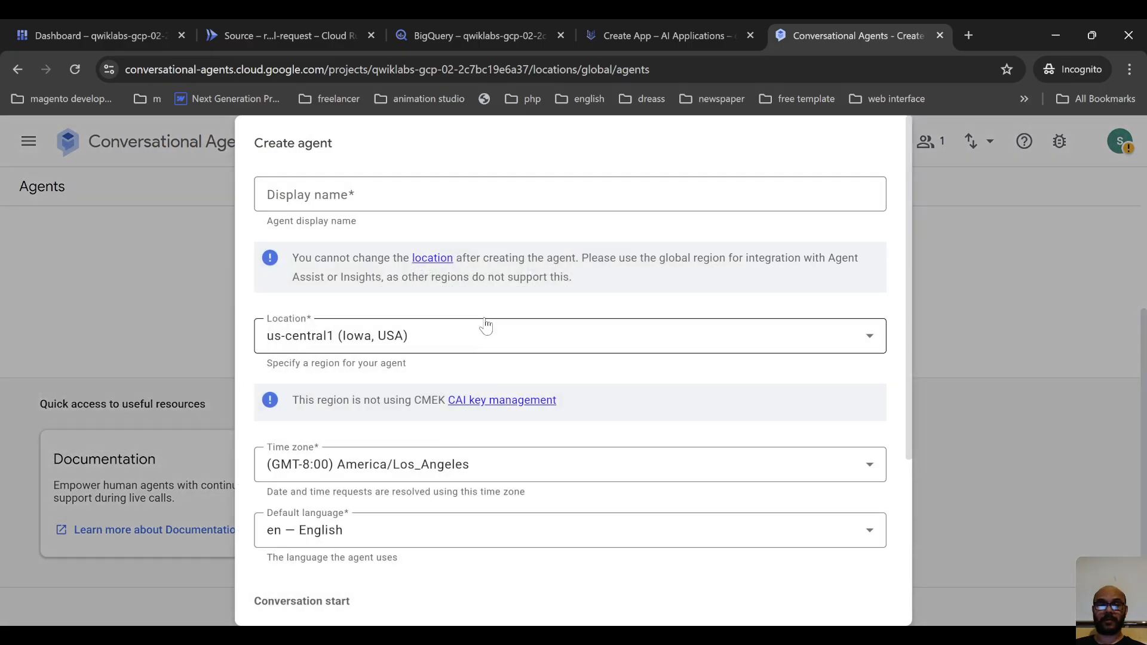
{"action": "left_click", "coordinate": [405, 195]}
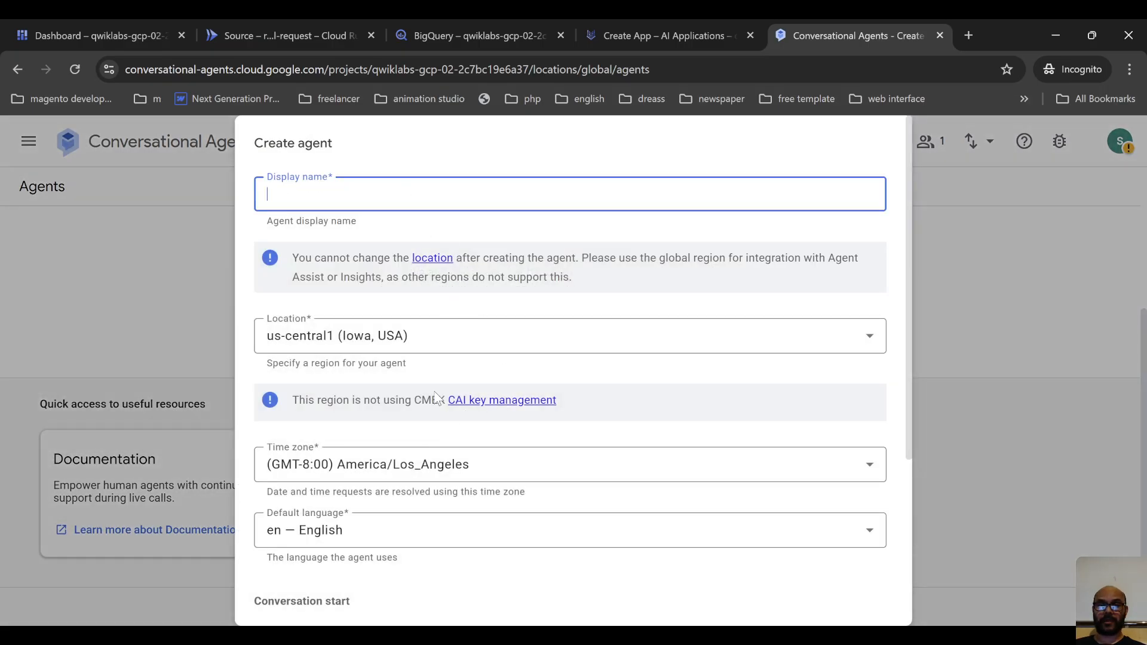
{"action": "type", "text": "Corporate Travel Bot"}
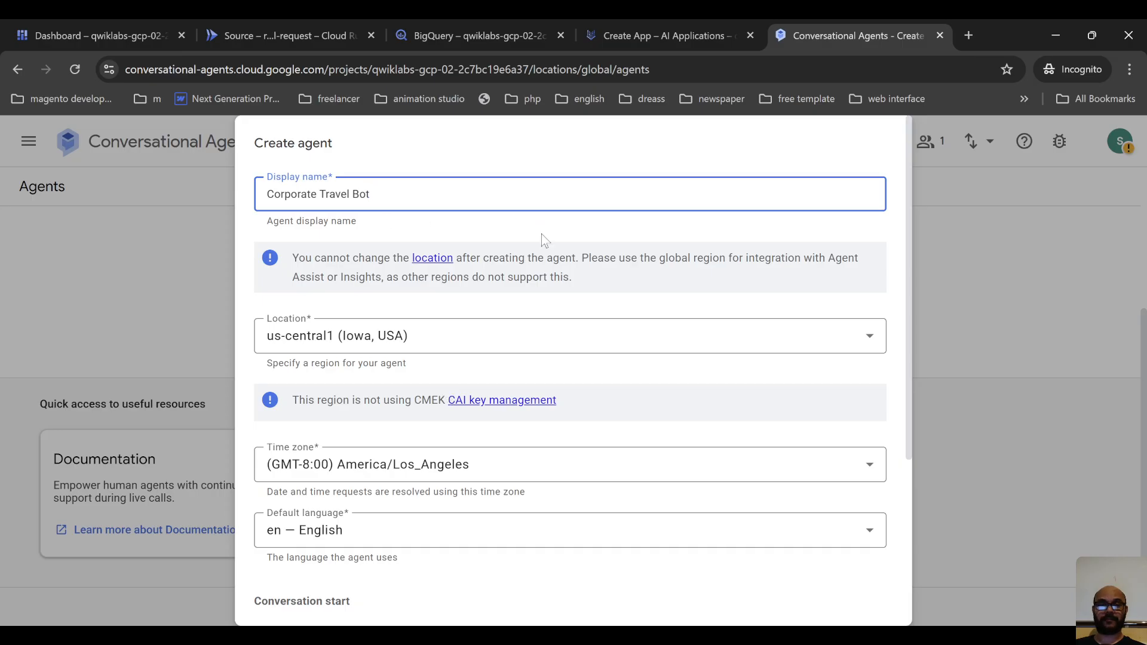
Set the agent's location to global, create it with the Playbook conversation start, and dismiss the console introduction.
{"action": "scroll", "coordinate": [418, 347], "scroll_direction": "down", "scroll_amount": 1}
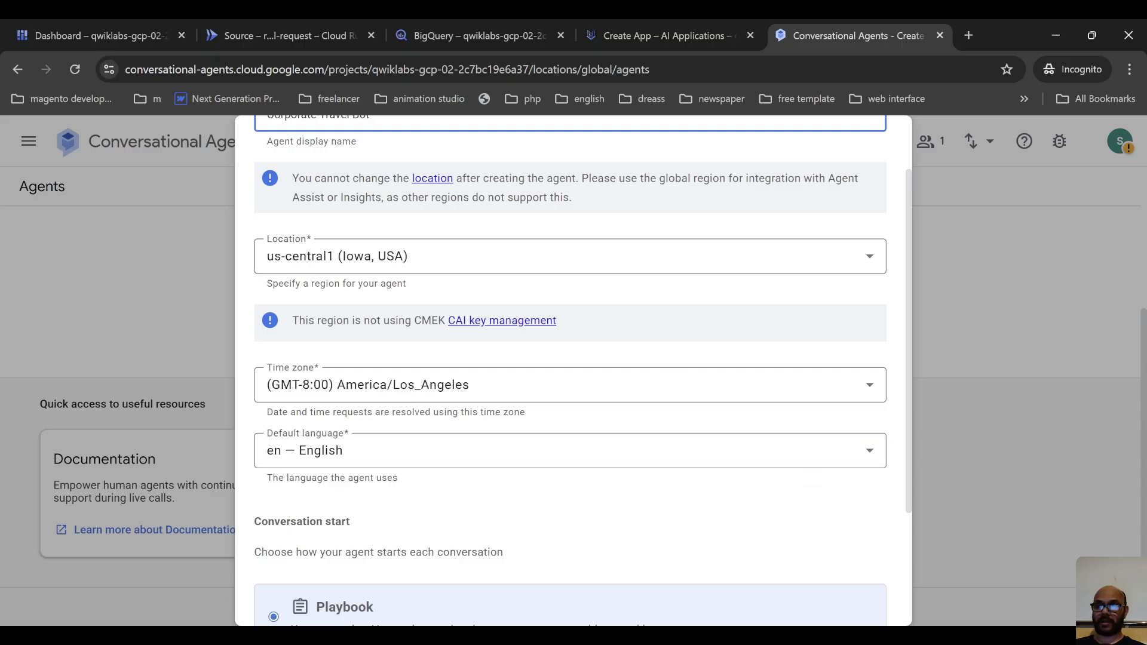
{"action": "key", "text": "alt+Tab"}
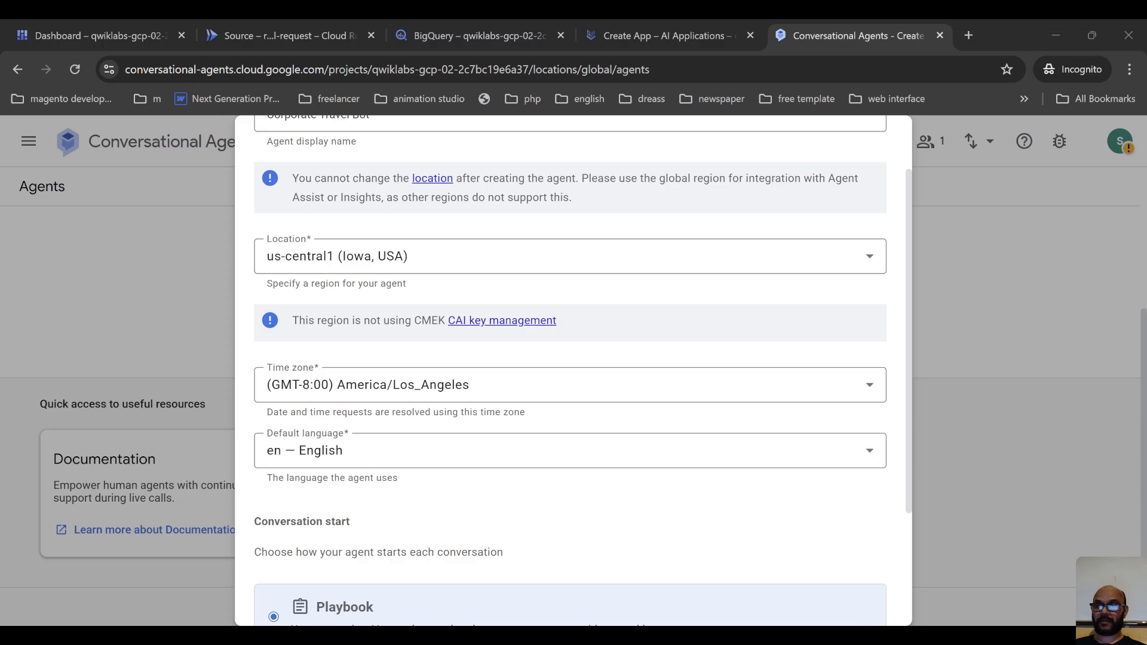
{"action": "key", "text": "alt+Tab"}
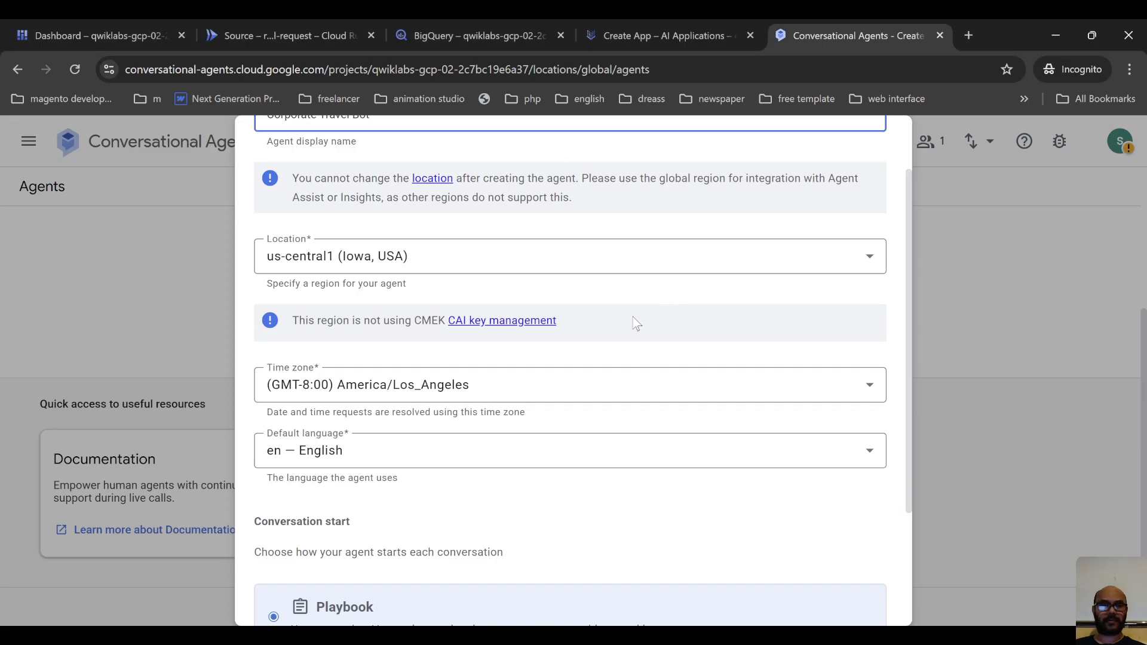
{"action": "left_click", "coordinate": [333, 257]}
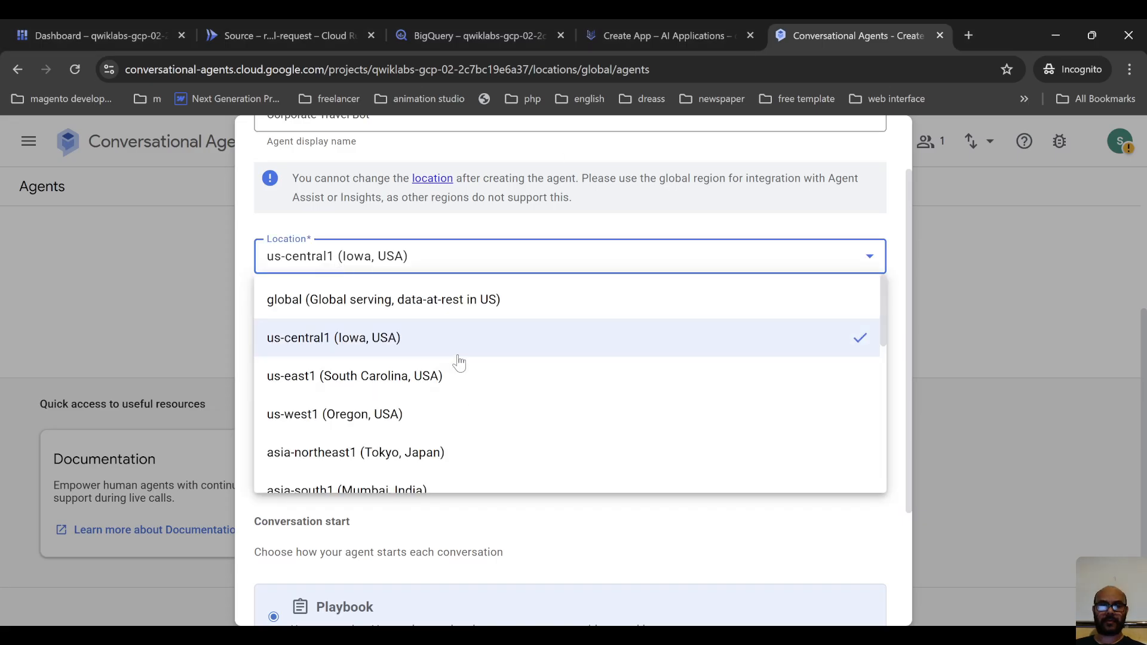
{"action": "left_click", "coordinate": [454, 300]}
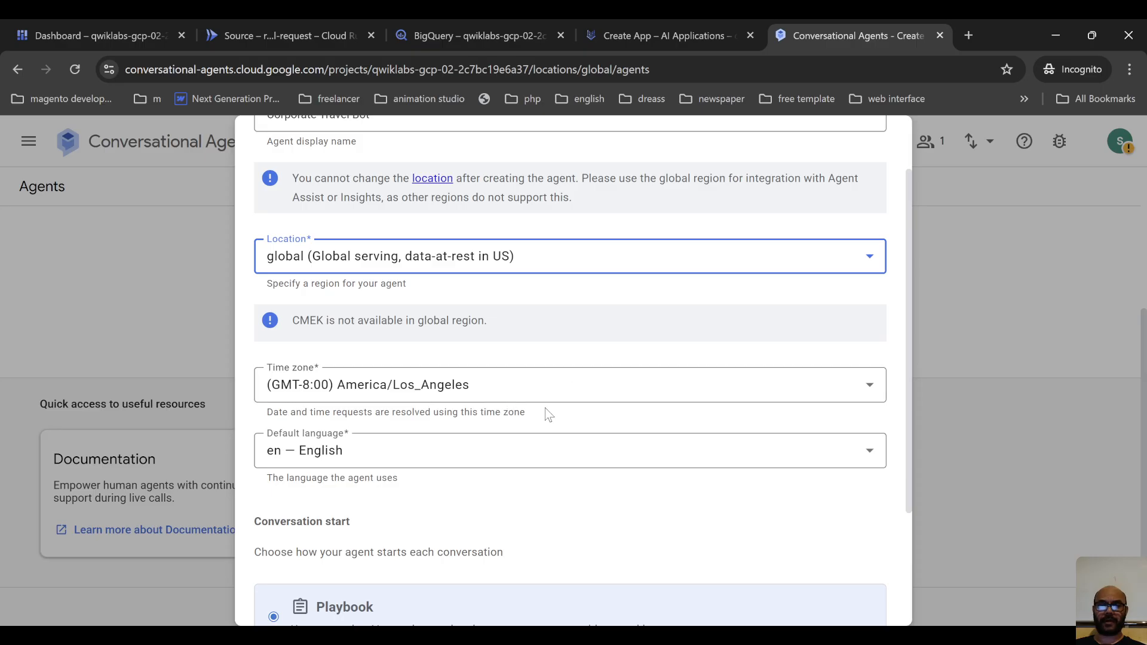
{"action": "scroll", "coordinate": [640, 502], "scroll_direction": "down", "scroll_amount": 1}
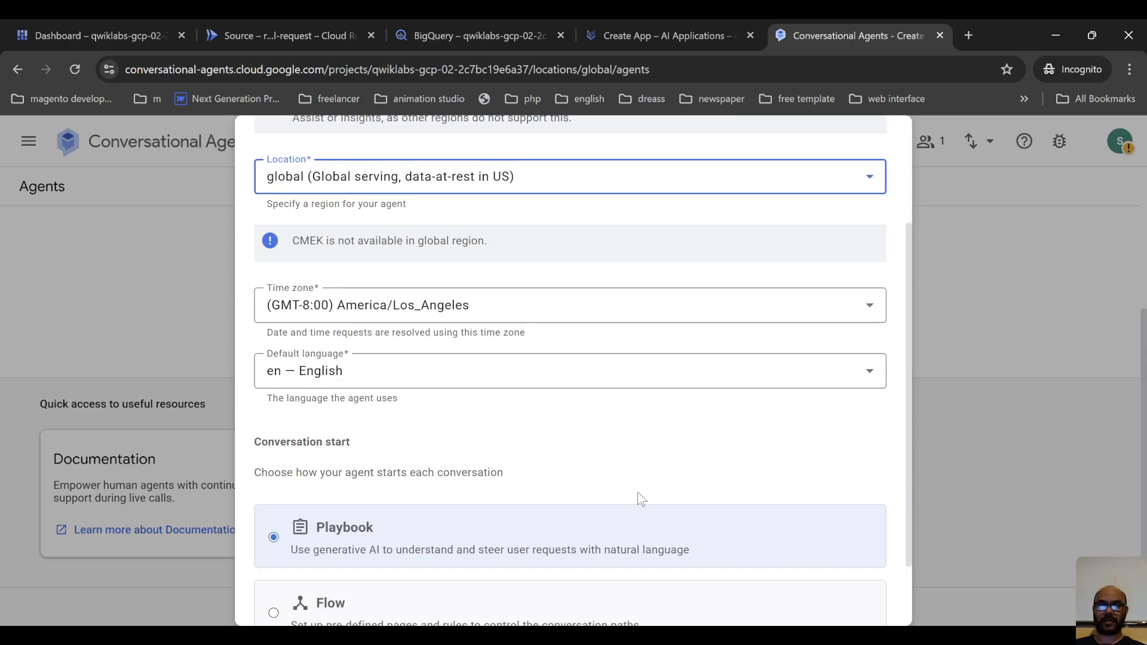
{"action": "scroll", "coordinate": [637, 492], "scroll_direction": "down", "scroll_amount": 1}
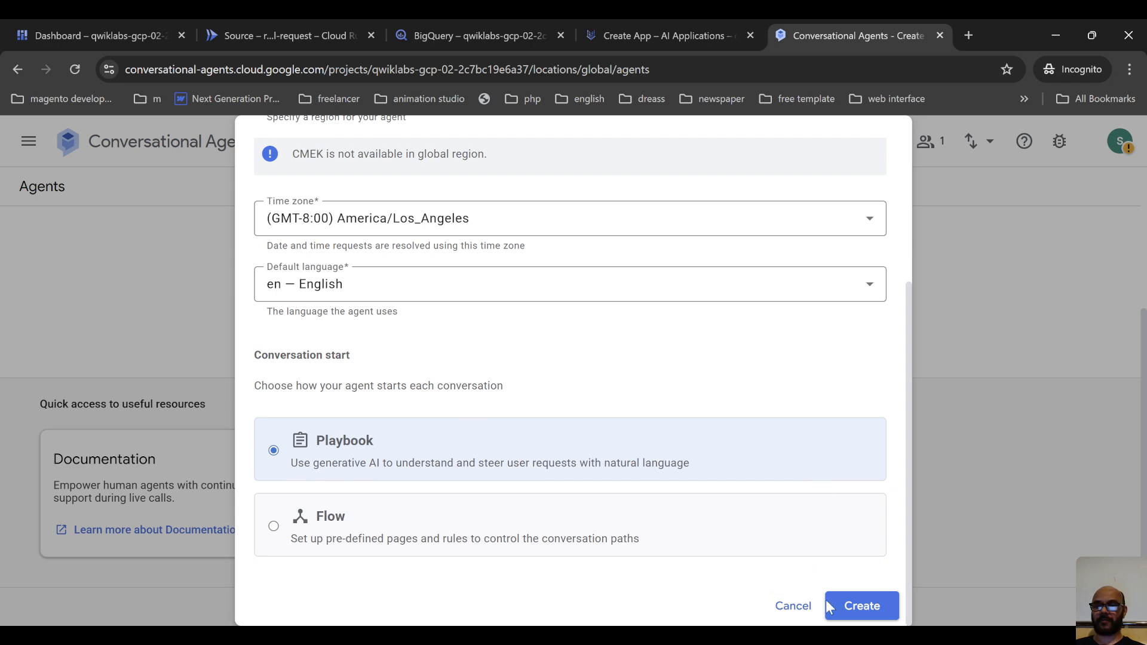
{"action": "left_click", "coordinate": [849, 605]}
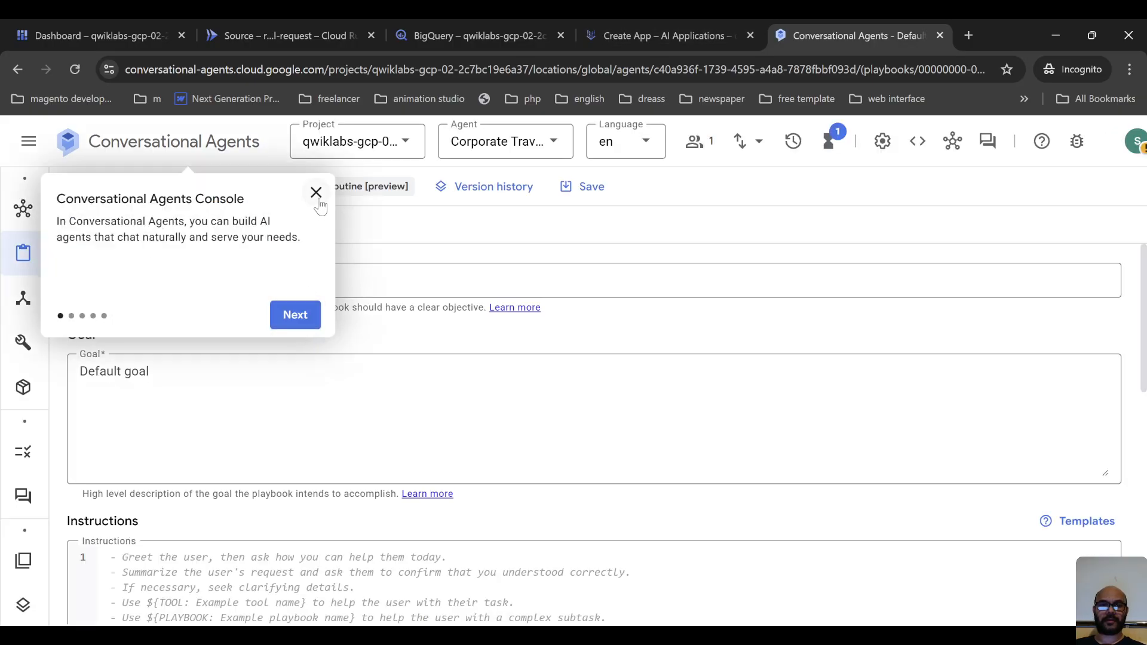
{"action": "left_click", "coordinate": [316, 194]}
{"action": "left_click", "coordinate": [626, 45]}
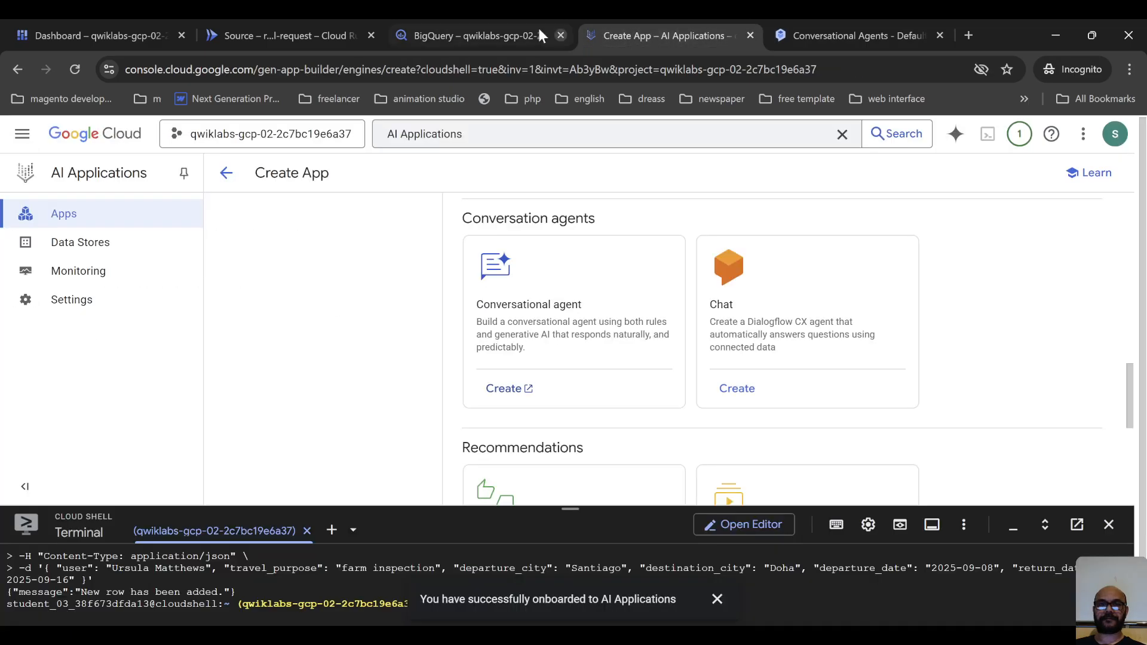
{"action": "left_click", "coordinate": [96, 299]}
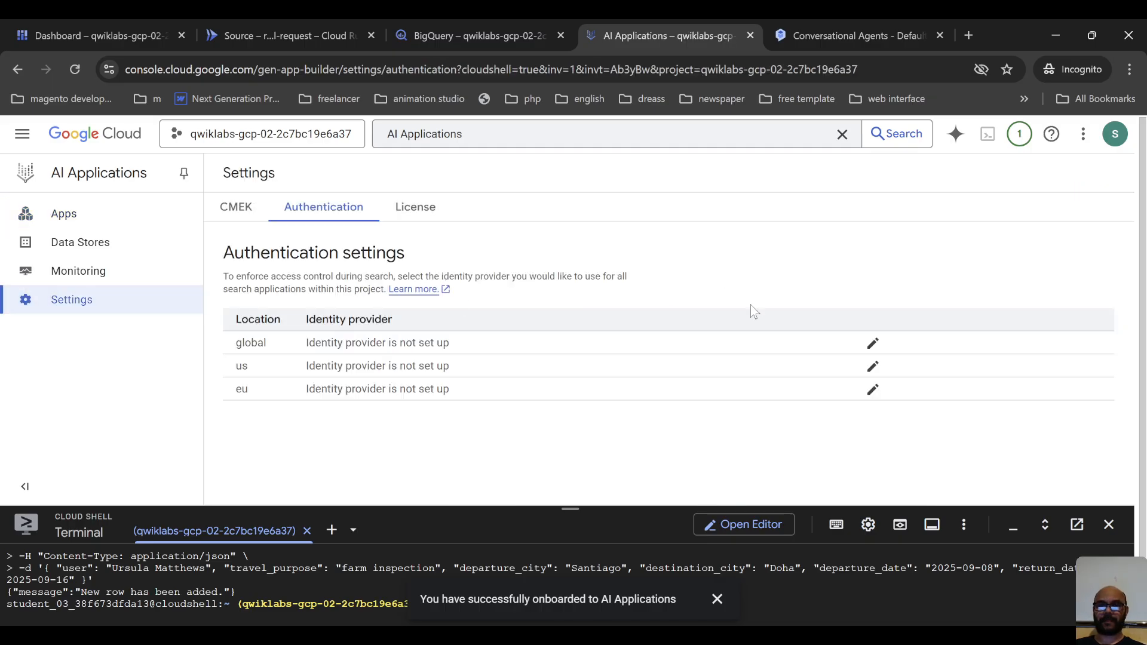
{"action": "left_click", "coordinate": [872, 343]}
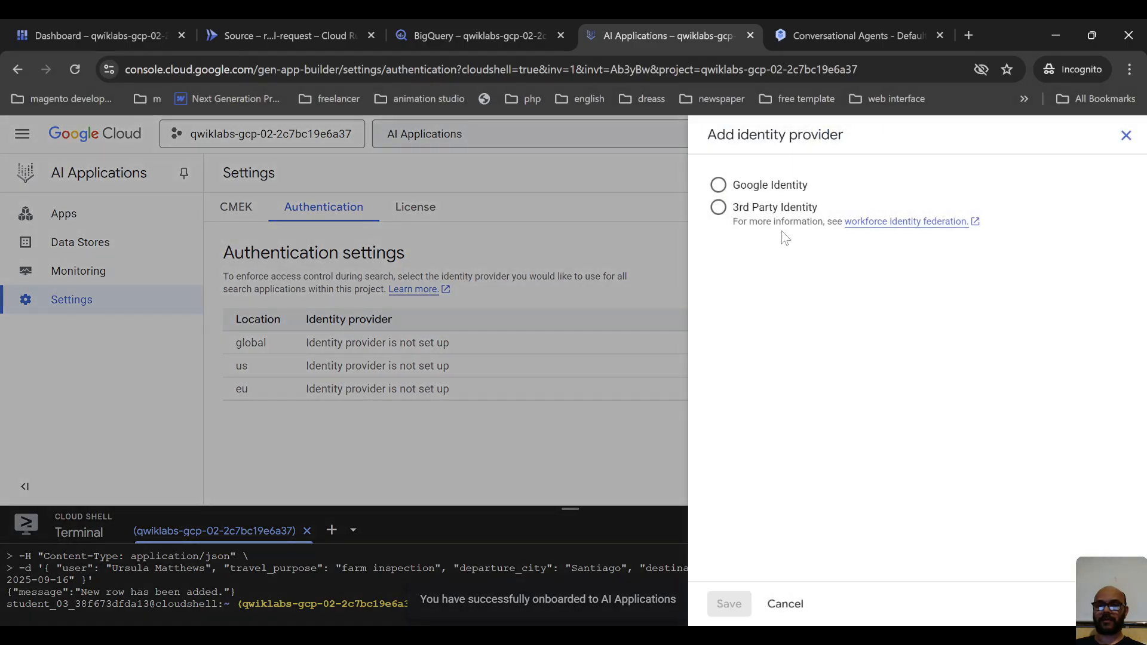
{"action": "left_click", "coordinate": [764, 187]}
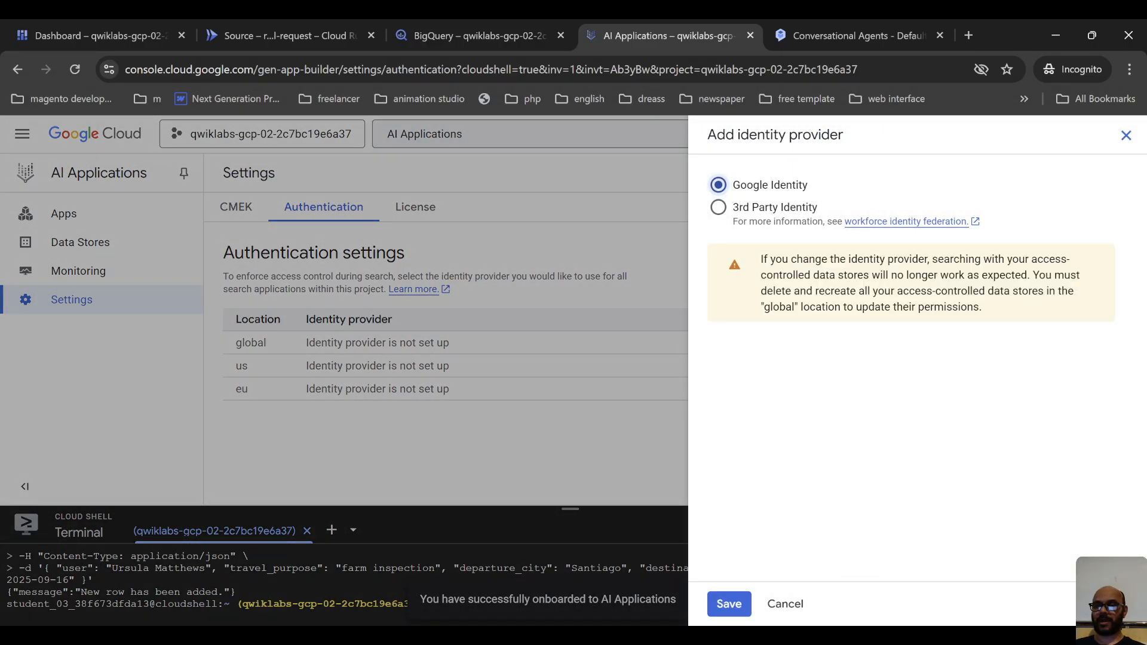
{"action": "key", "text": "alt+Tab"}
{"action": "left_click", "coordinate": [785, 604]}
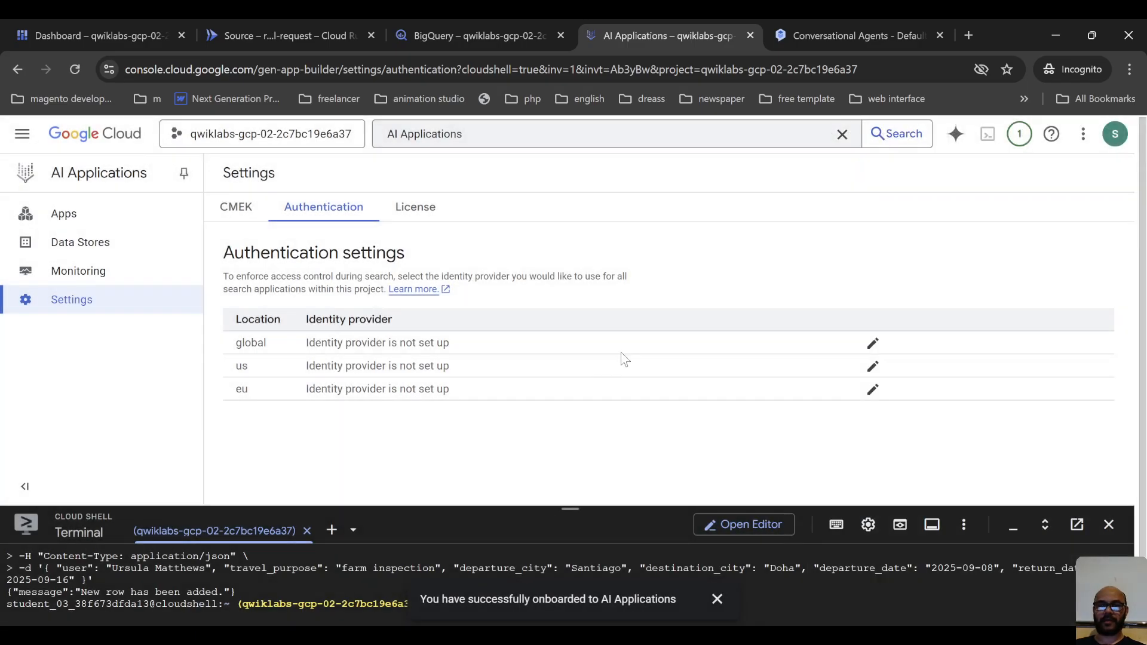
{"action": "left_click", "coordinate": [873, 344]}
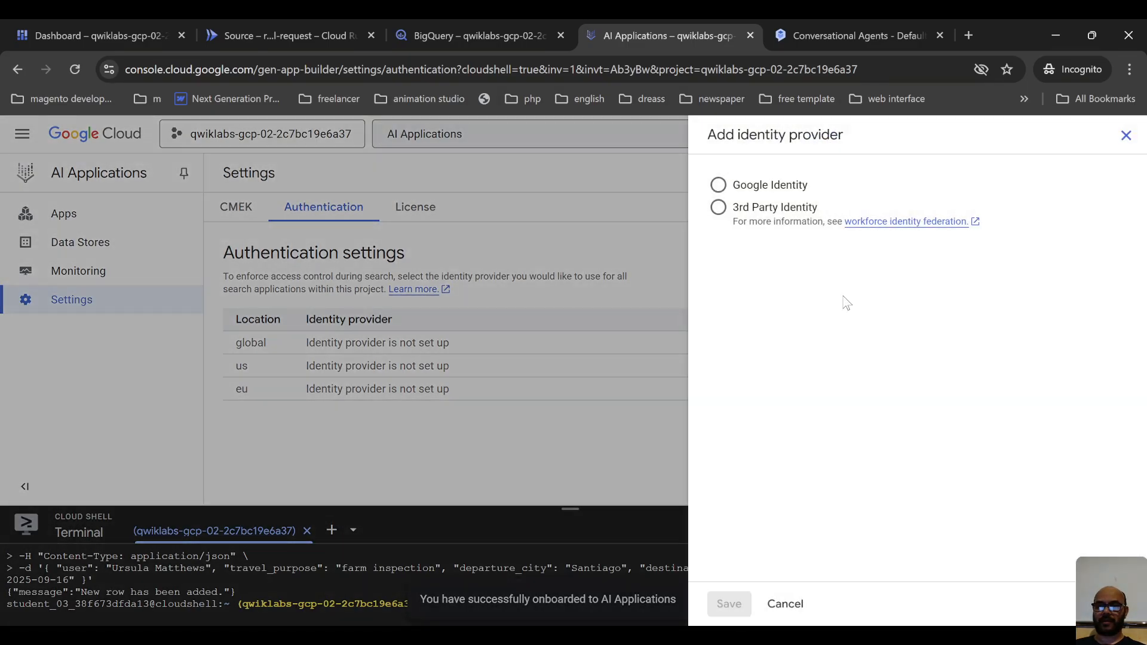
{"action": "left_click", "coordinate": [785, 604]}
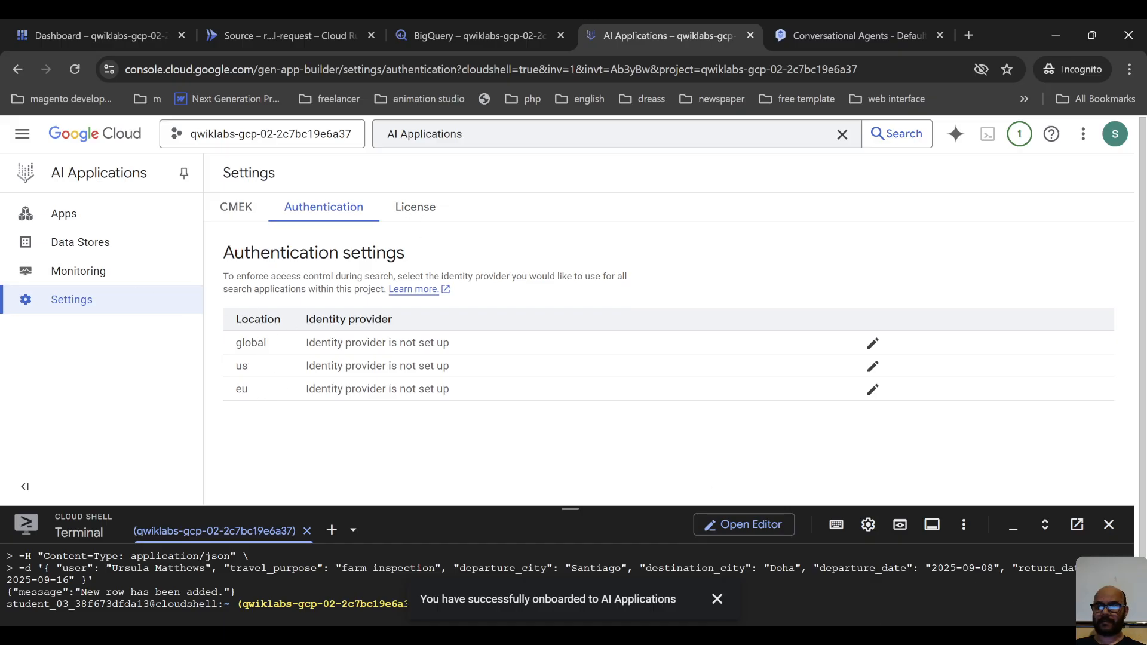
{"action": "left_click", "coordinate": [867, 635]}
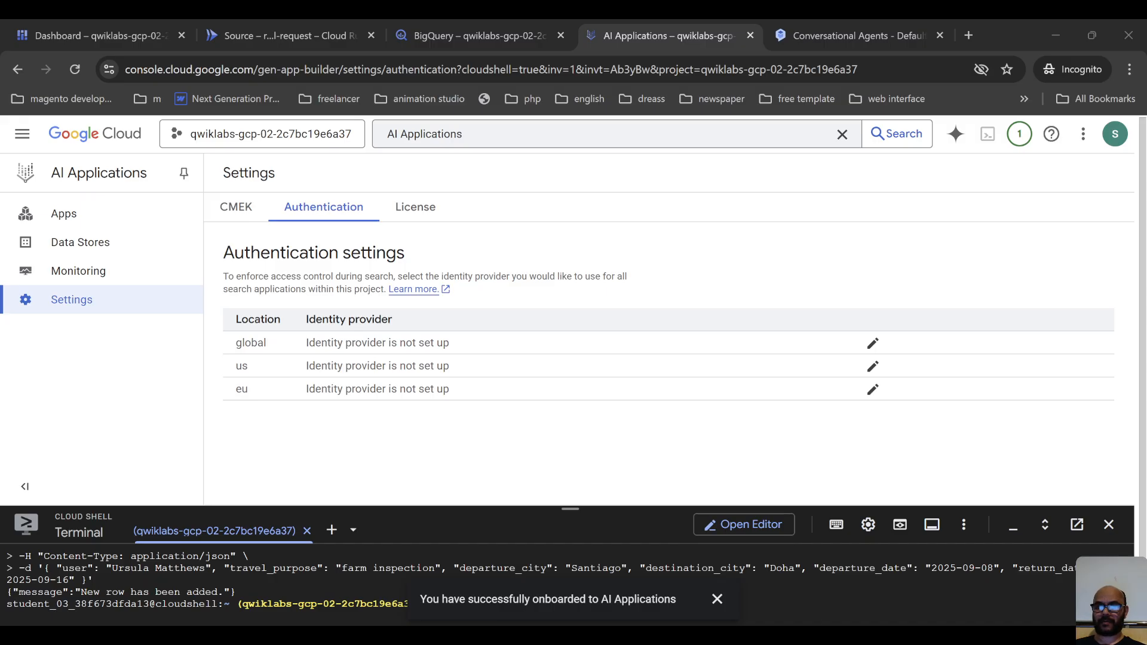
{"action": "left_click", "coordinate": [843, 583]}
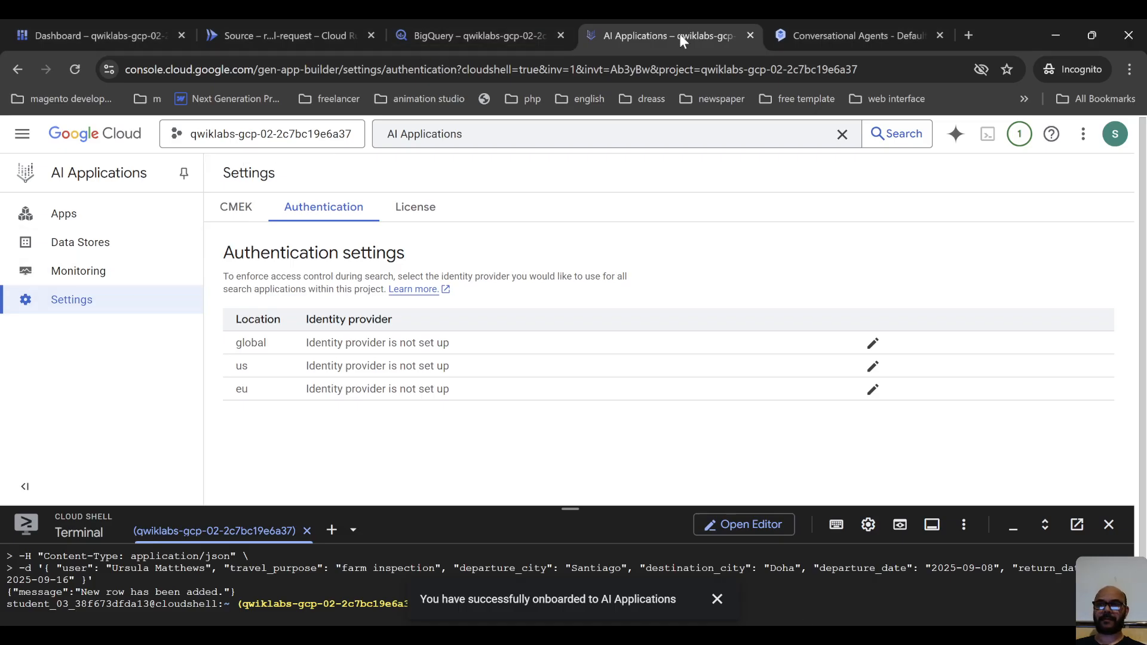
Review the Default Generative Playbook's goal, instructions and conditional actions, as well as its playbook-level settings.
{"action": "left_click", "coordinate": [830, 34]}
{"action": "mouse_move", "coordinate": [60, 466]}
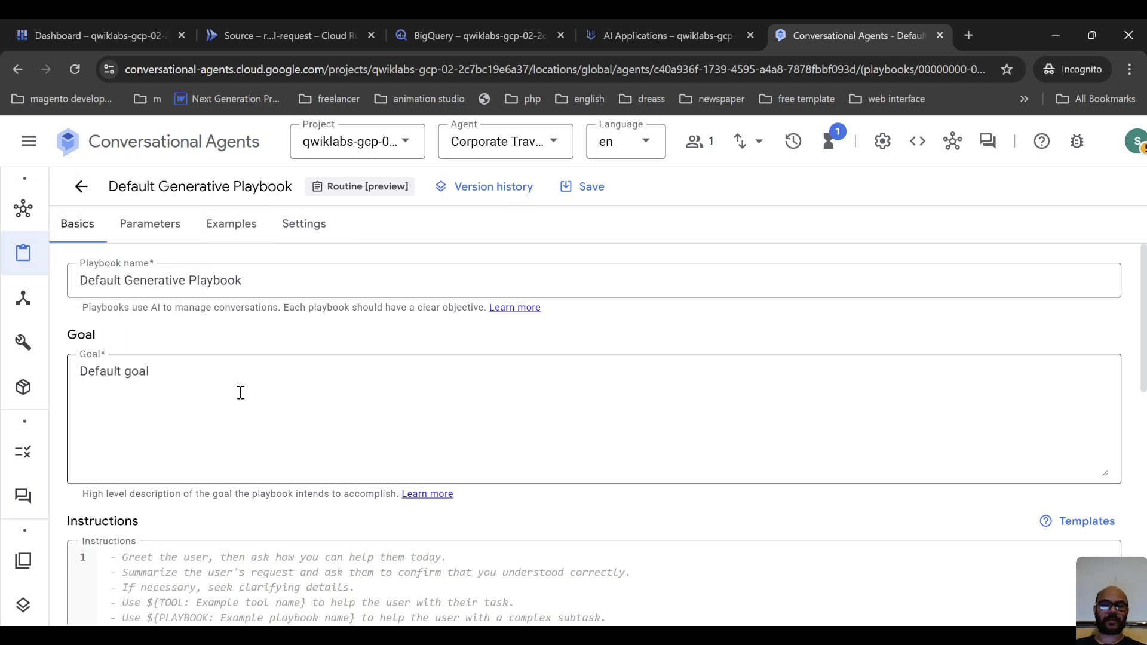
{"action": "left_click", "coordinate": [273, 384]}
{"action": "scroll", "coordinate": [278, 392], "scroll_direction": "down", "scroll_amount": 3}
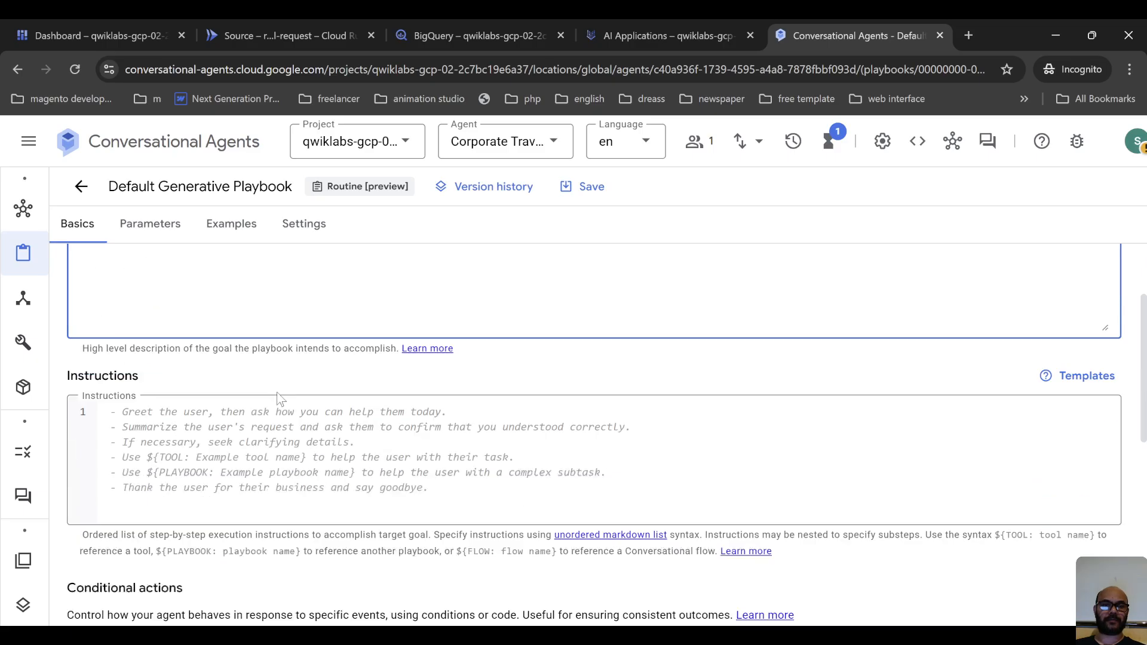
{"action": "scroll", "coordinate": [278, 392], "scroll_direction": "down", "scroll_amount": 1}
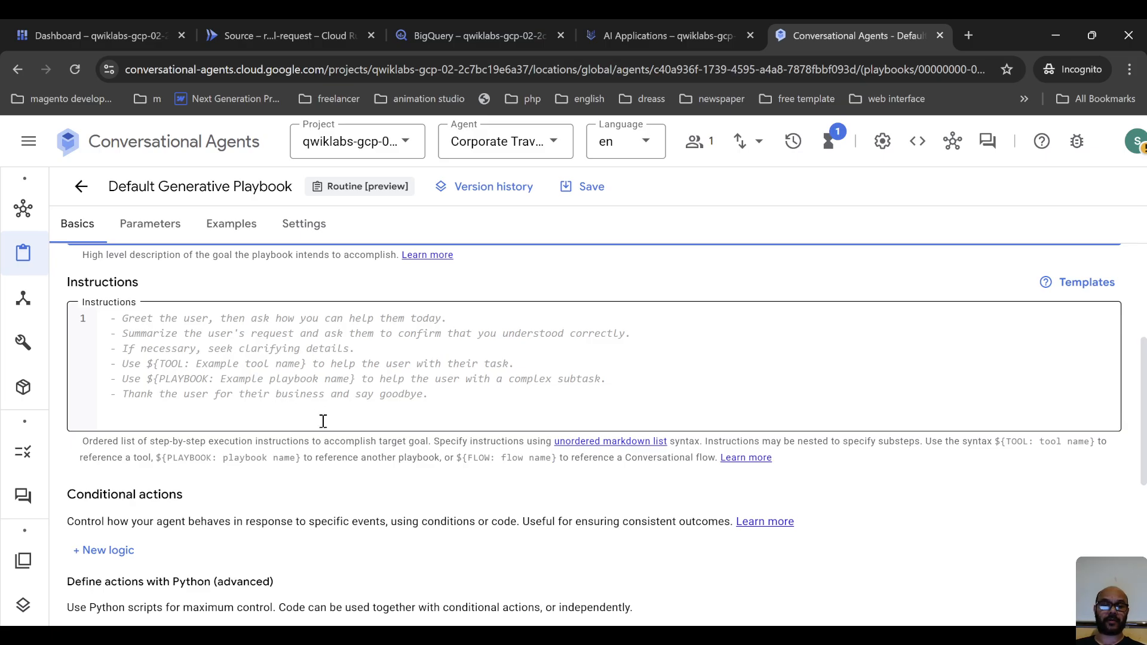
{"action": "scroll", "coordinate": [323, 422], "scroll_direction": "up", "scroll_amount": 3}
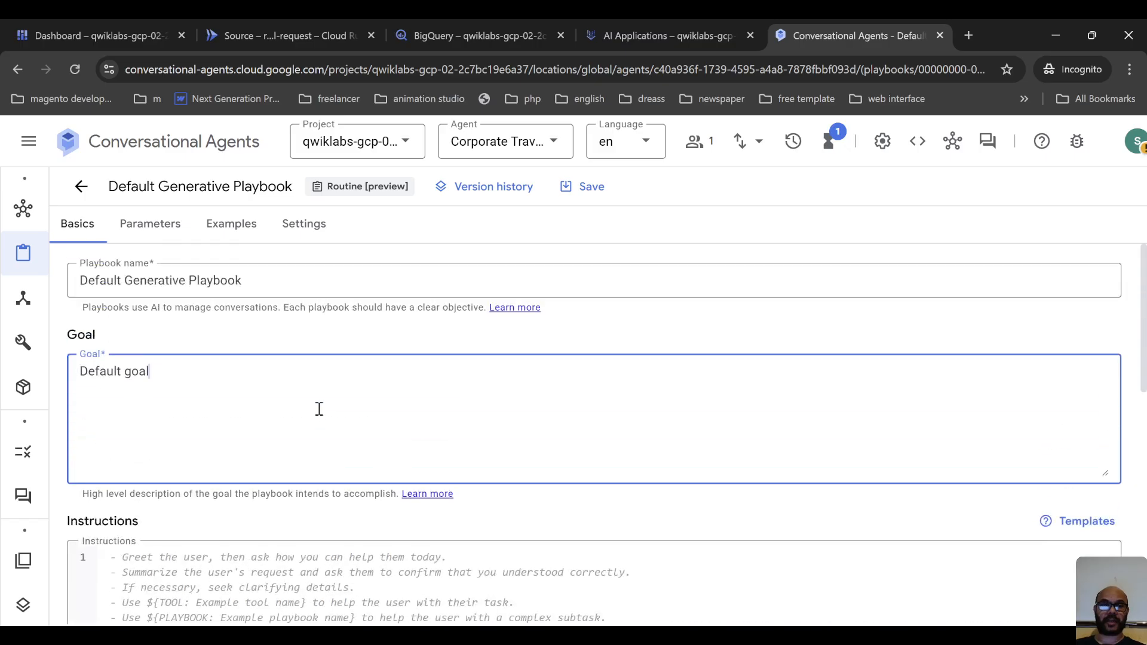
{"action": "left_click", "coordinate": [342, 288]}
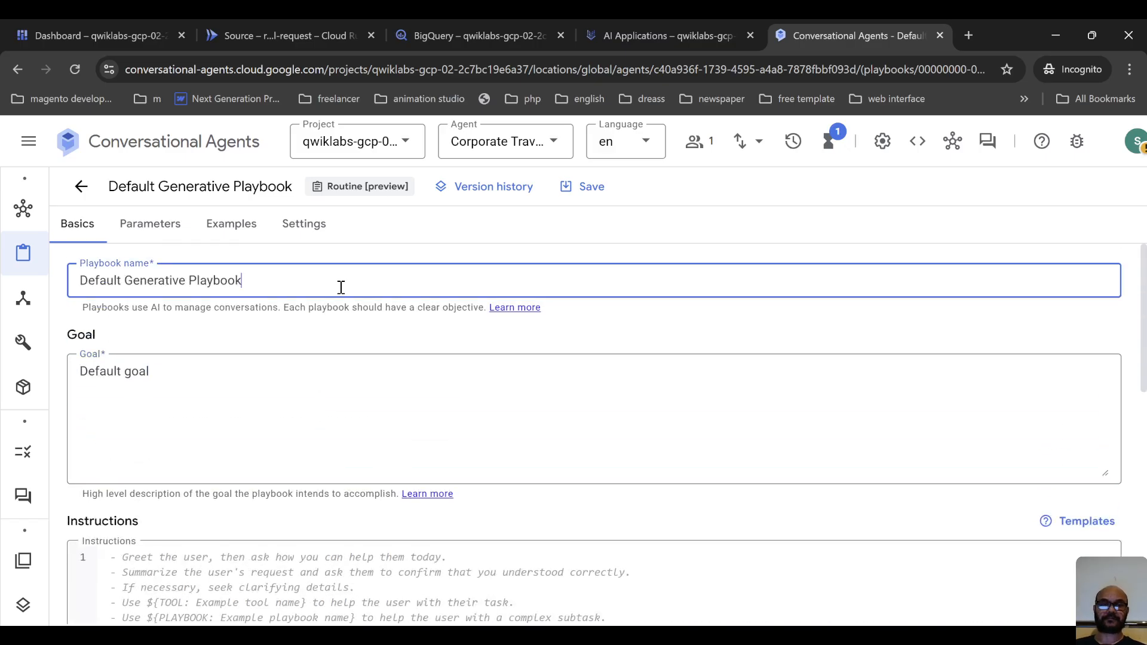
{"action": "left_click", "coordinate": [313, 231]}
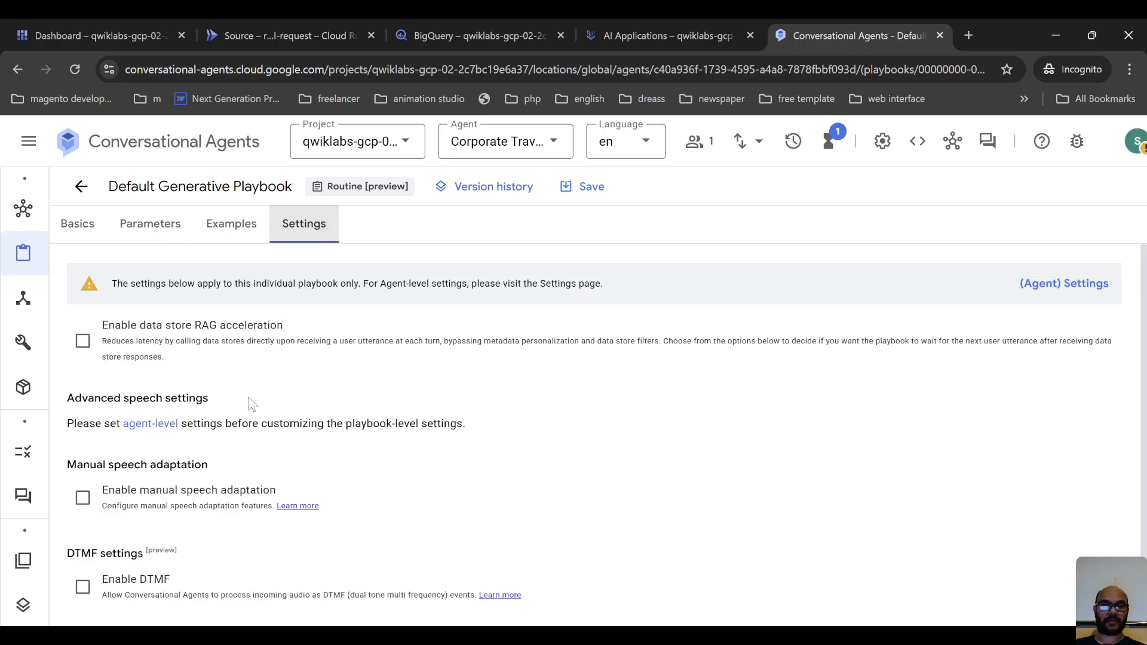
{"action": "scroll", "coordinate": [251, 406], "scroll_direction": "down", "scroll_amount": 1}
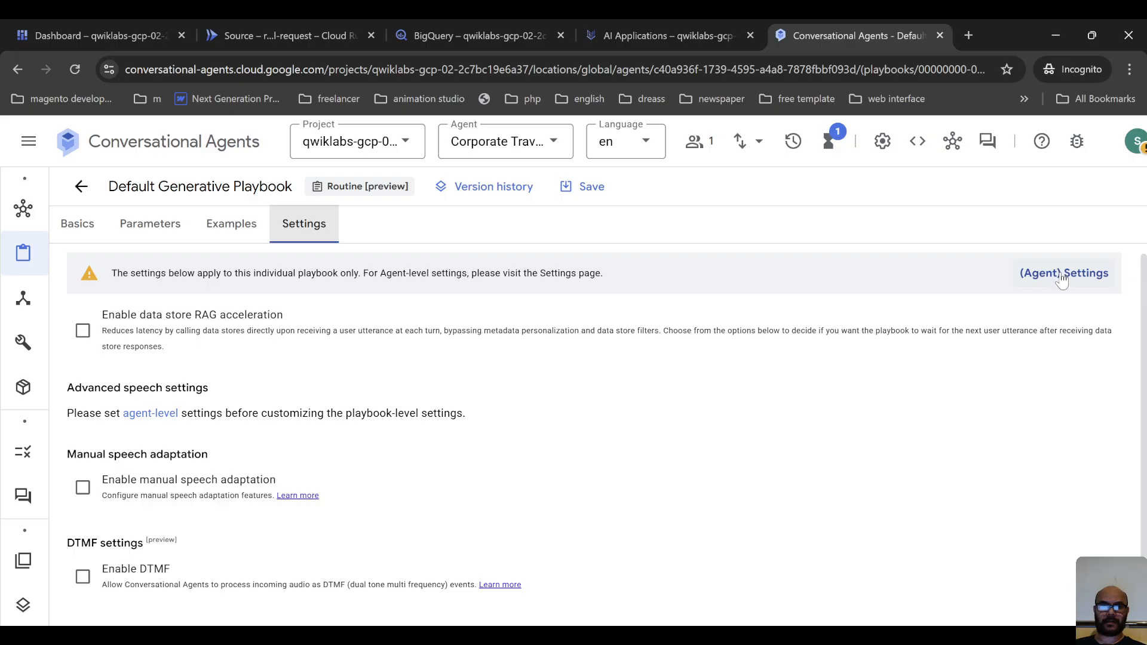
{"action": "left_click", "coordinate": [151, 326]}
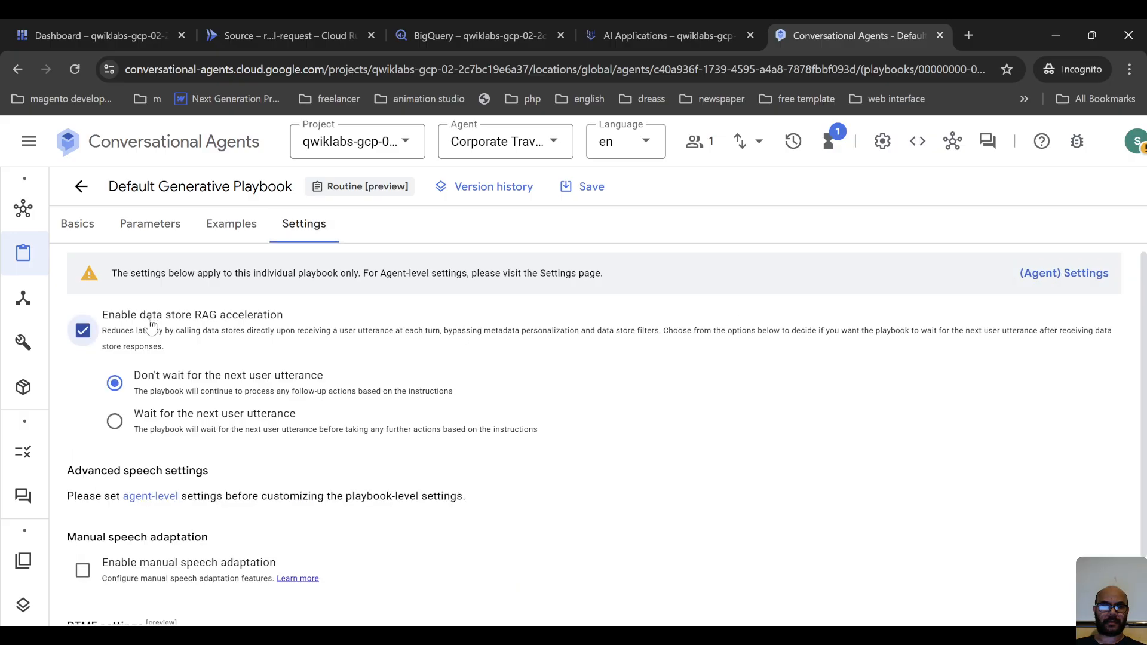
{"action": "left_click", "coordinate": [152, 326]}
{"action": "mouse_move", "coordinate": [24, 502]}
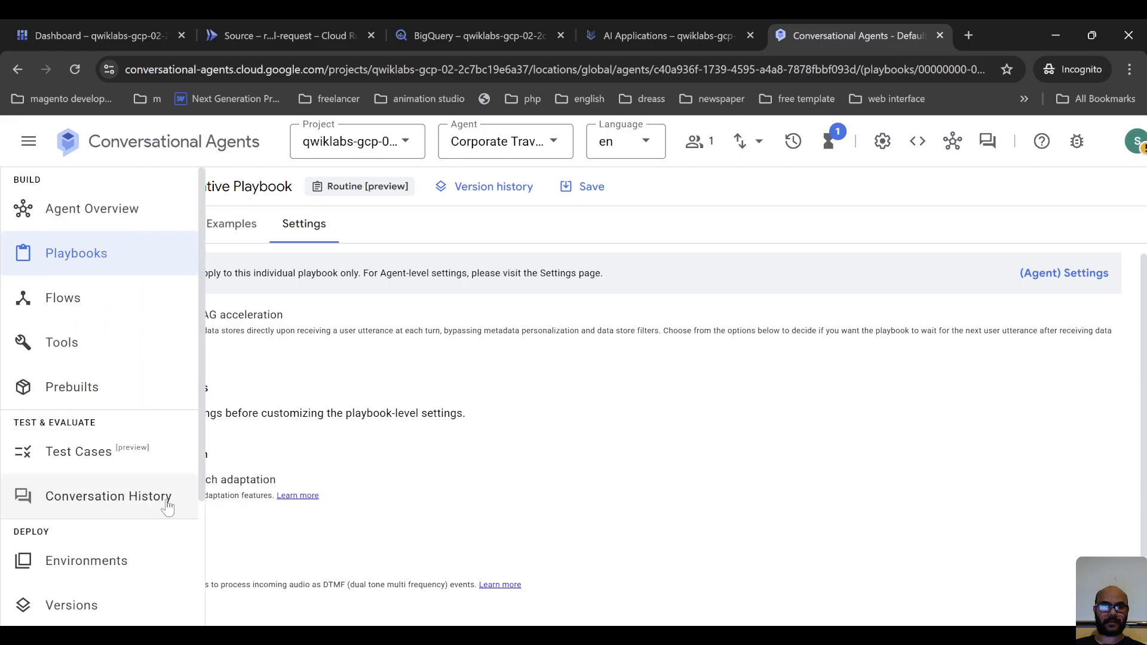
{"action": "left_click", "coordinate": [158, 508]}
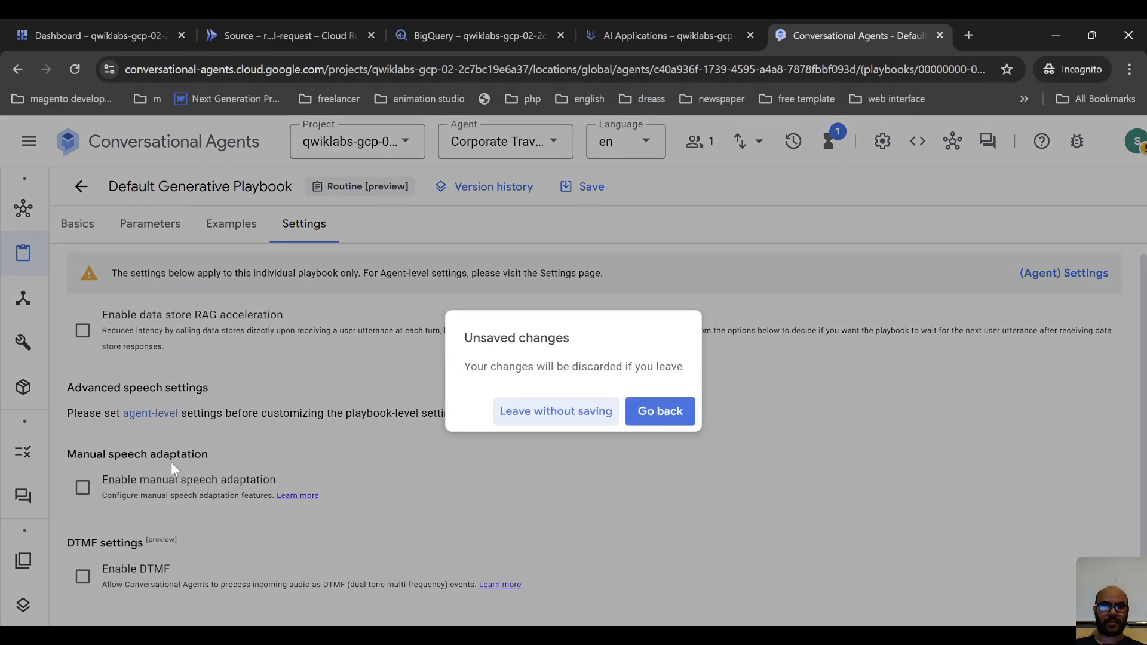
{"action": "left_click", "coordinate": [661, 413]}
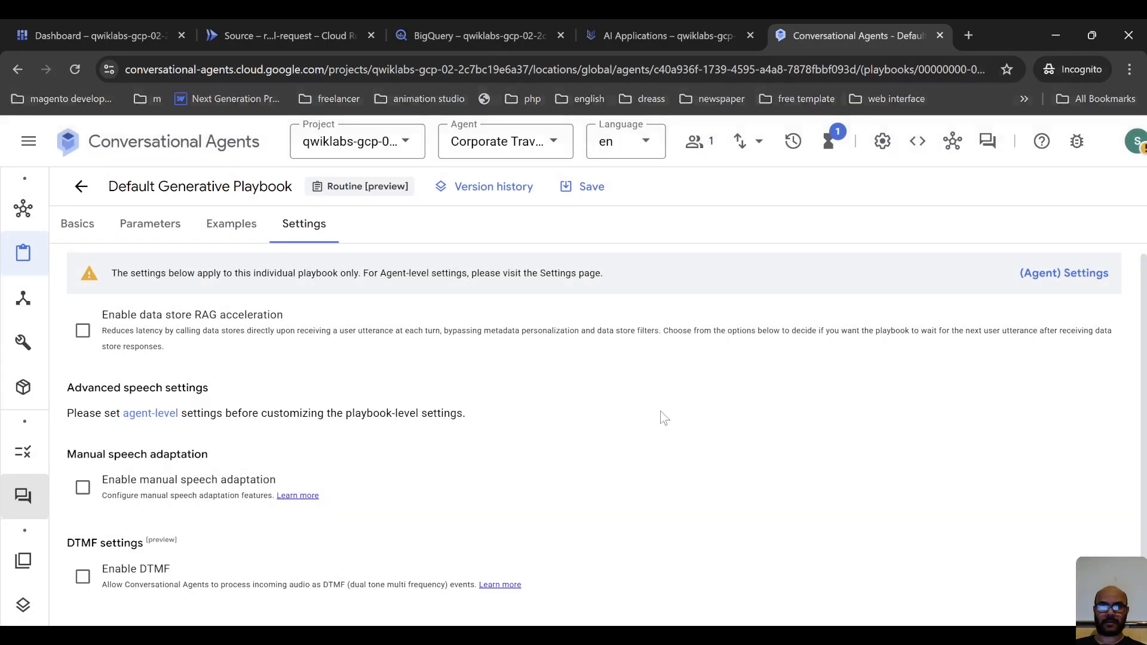
Look through the playbook's settings and the agent's build, test, deploy and integration sections.
{"action": "mouse_move", "coordinate": [24, 499]}
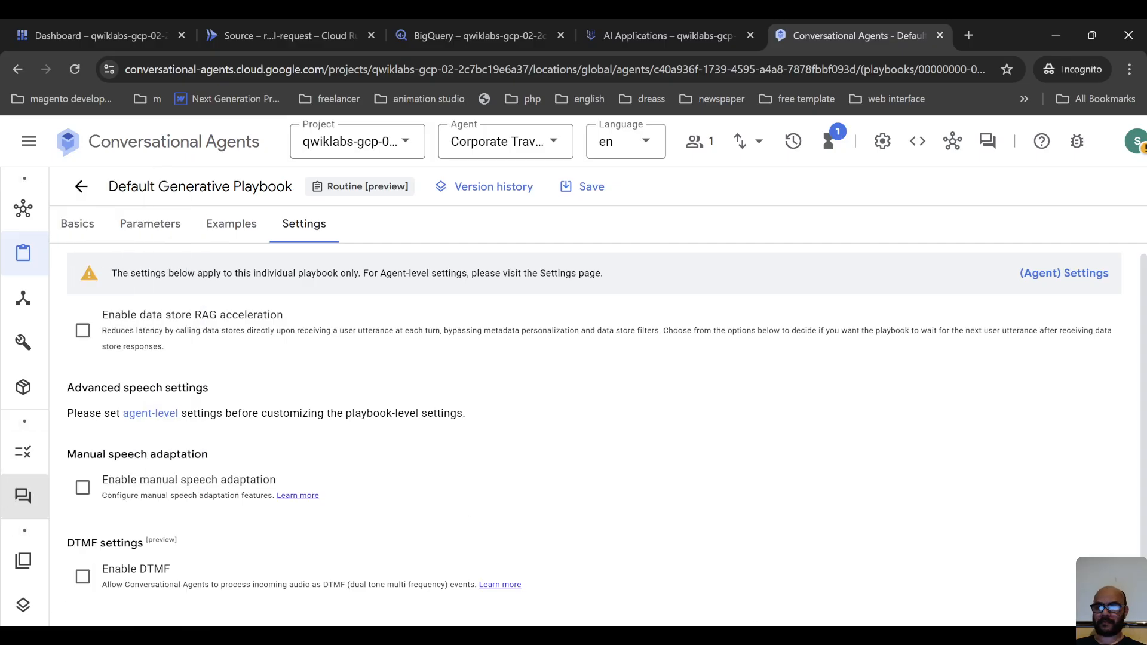
{"action": "key", "text": "alt+Tab"}
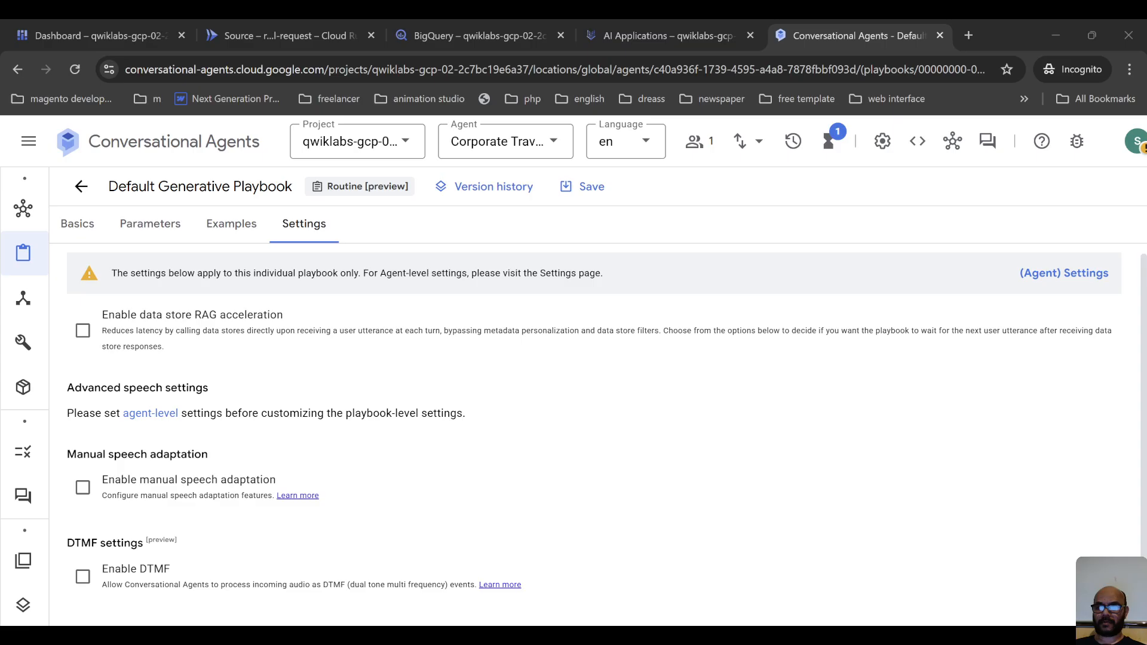
{"action": "key", "text": "alt+Tab"}
{"action": "scroll", "coordinate": [522, 343], "scroll_direction": "up", "scroll_amount": 1}
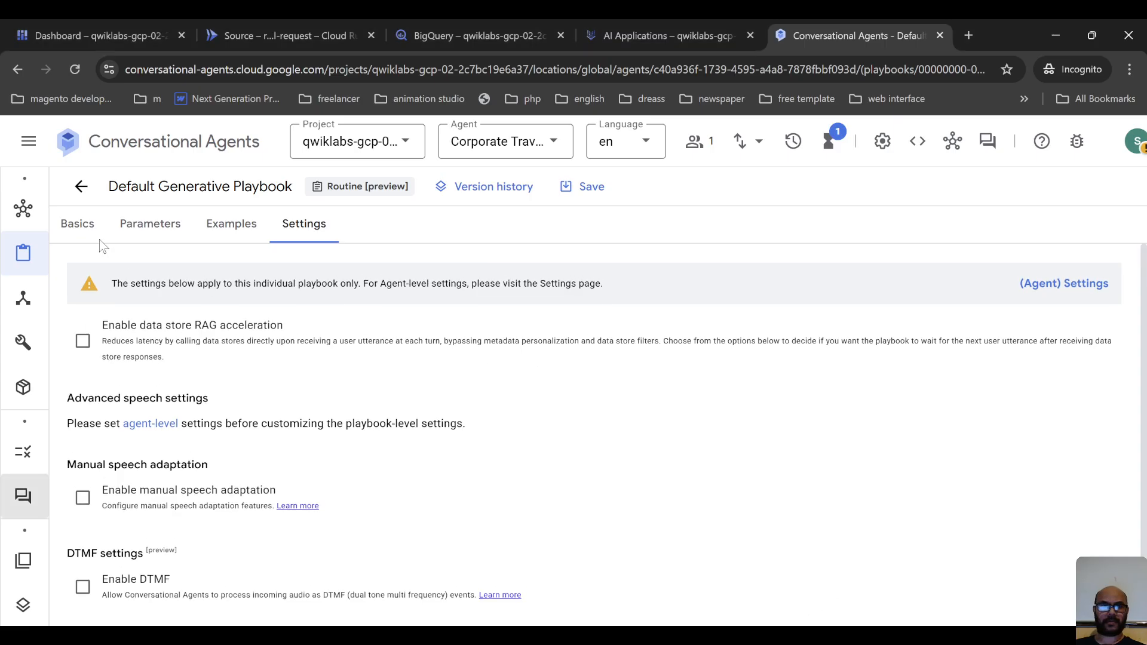
{"action": "left_click", "coordinate": [304, 225]}
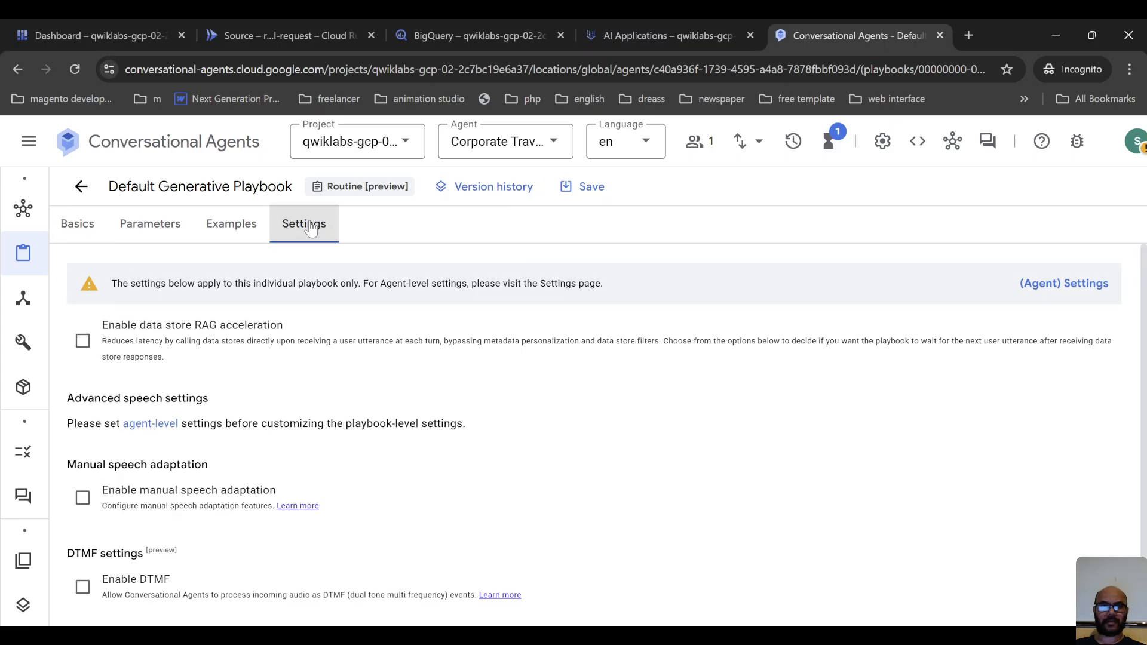
{"action": "mouse_move", "coordinate": [78, 301]}
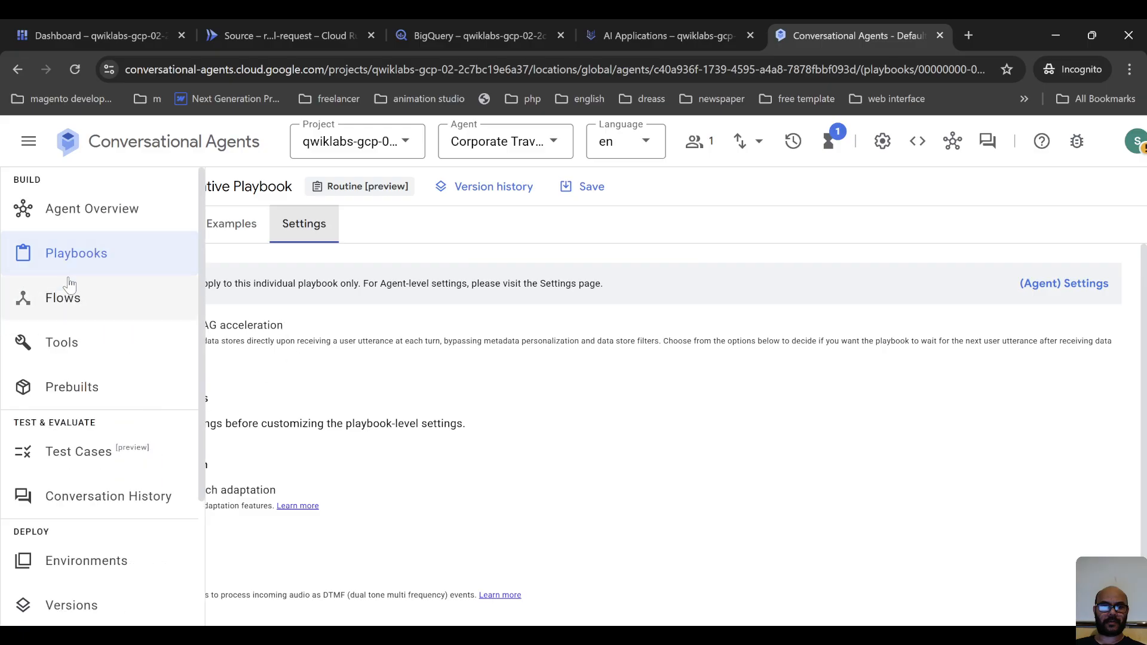
{"action": "scroll", "coordinate": [97, 313], "scroll_direction": "down", "scroll_amount": 3}
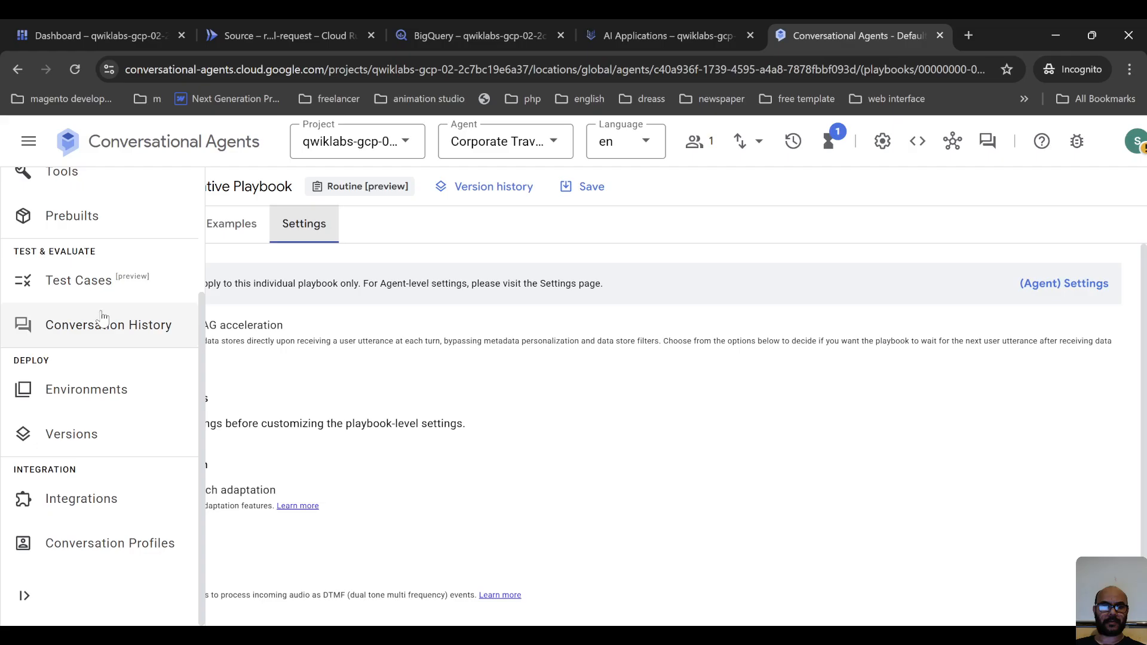
{"action": "scroll", "coordinate": [125, 592], "scroll_direction": "up", "scroll_amount": 3}
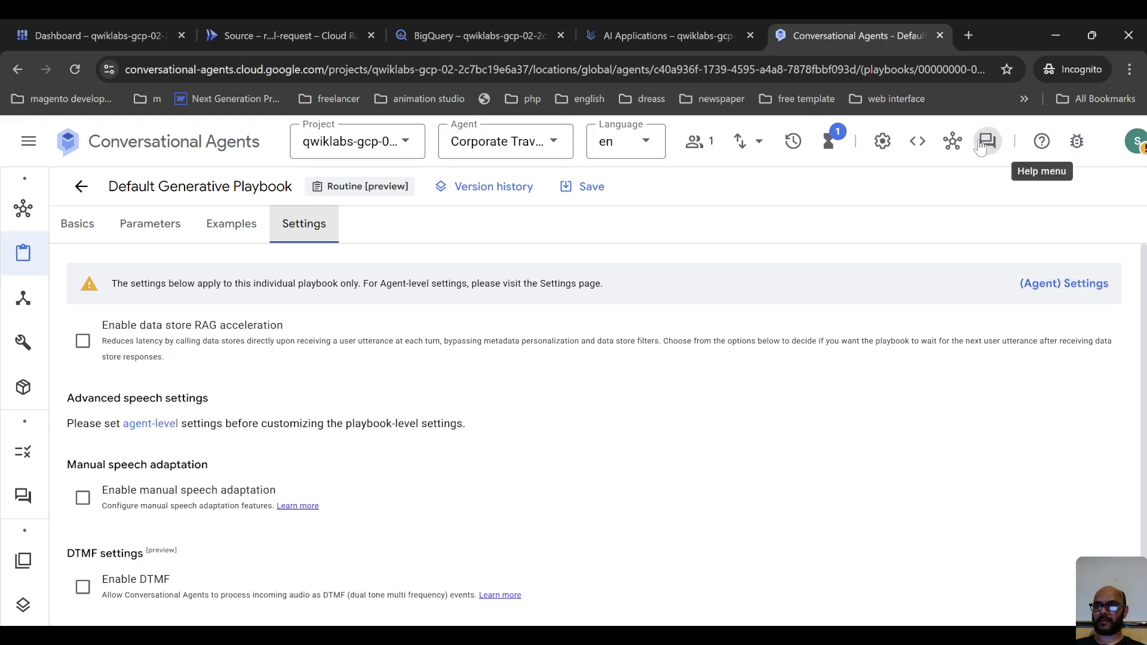
Leave the playbook without saving, enable Cloud Logging and conversation history in the agent-level general settings, and save them.
{"action": "left_click", "coordinate": [882, 142]}
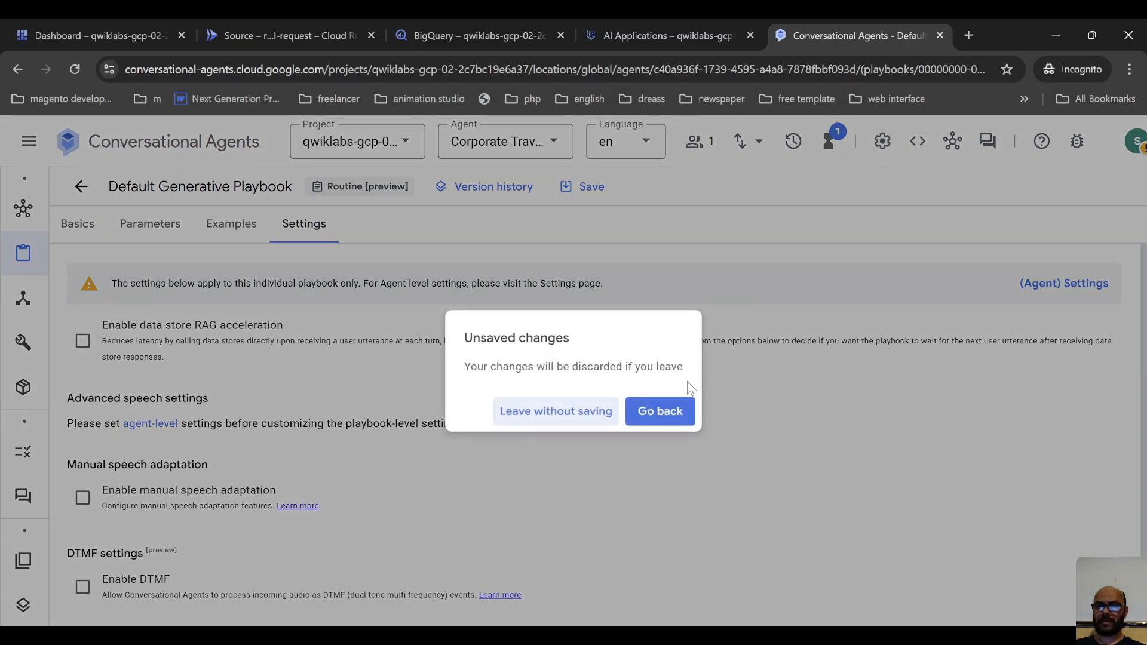
{"action": "left_click", "coordinate": [572, 416]}
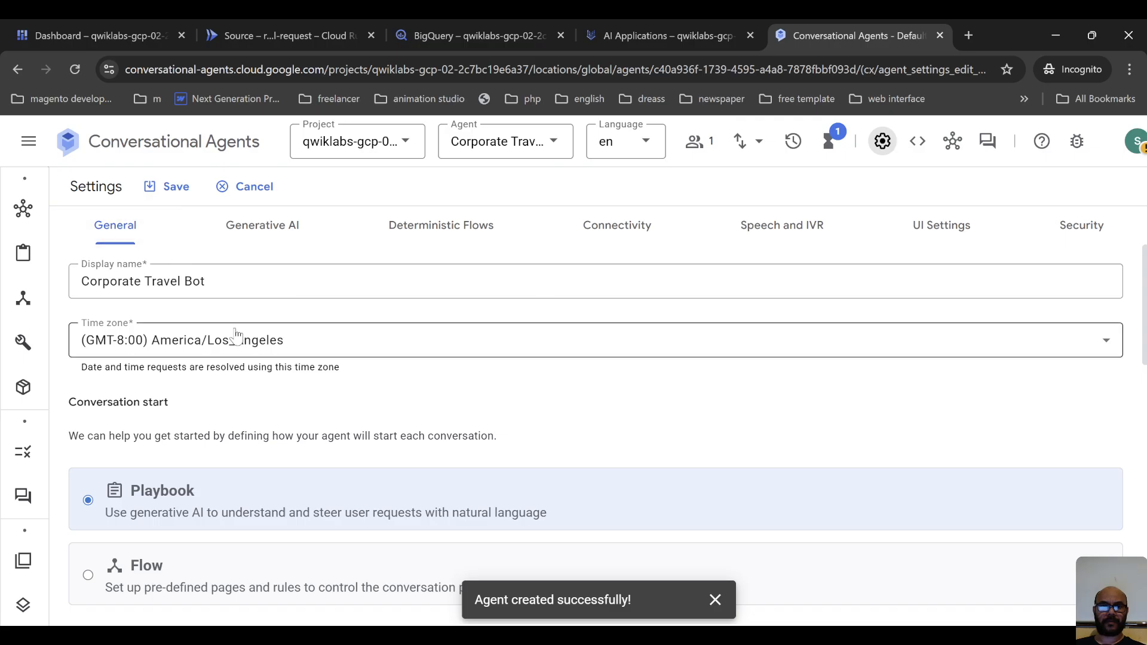
{"action": "scroll", "coordinate": [236, 334], "scroll_direction": "down", "scroll_amount": 2}
{"action": "scroll", "coordinate": [225, 386], "scroll_direction": "down", "scroll_amount": 4}
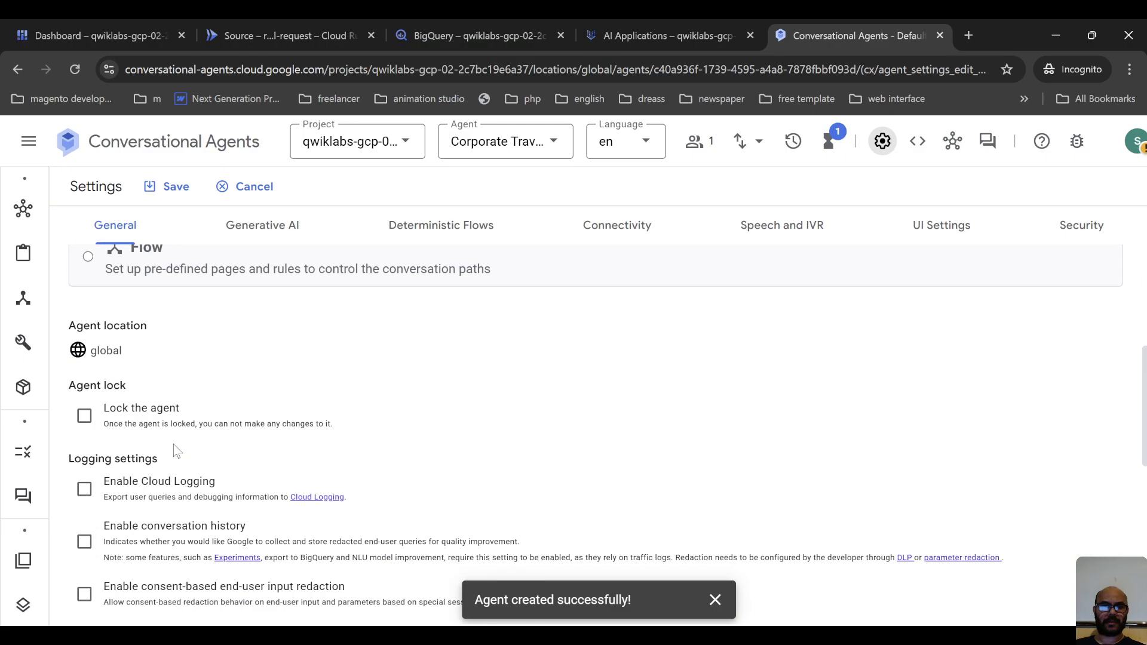
{"action": "scroll", "coordinate": [249, 399], "scroll_direction": "down", "scroll_amount": 1}
{"action": "left_click", "coordinate": [129, 413]}
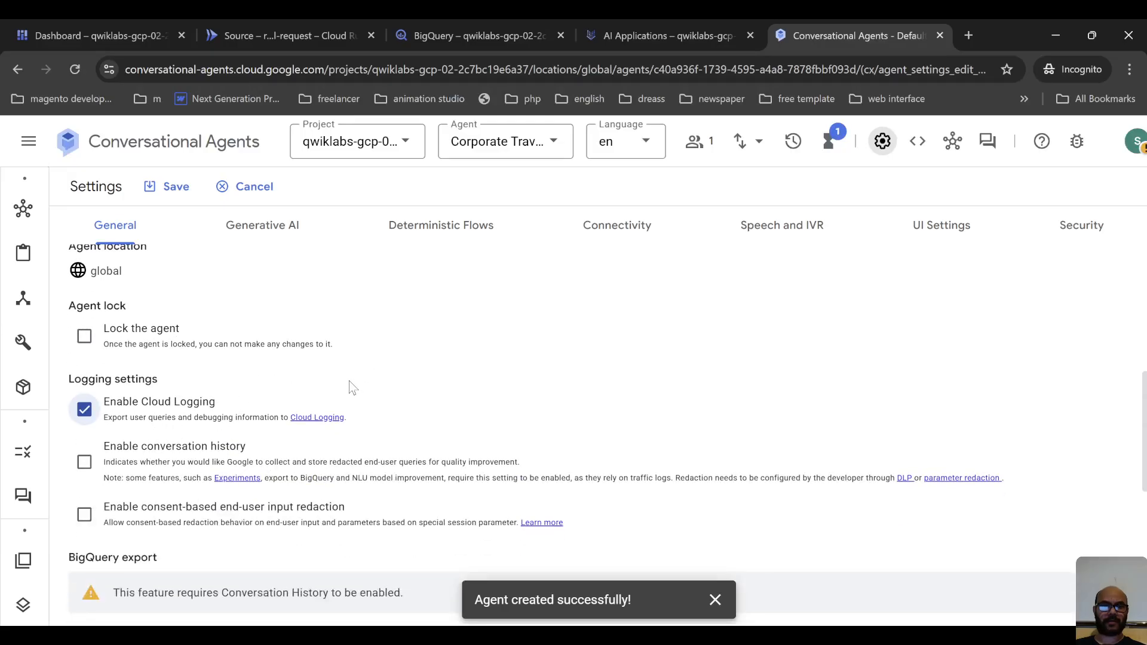
{"action": "left_click", "coordinate": [239, 455]}
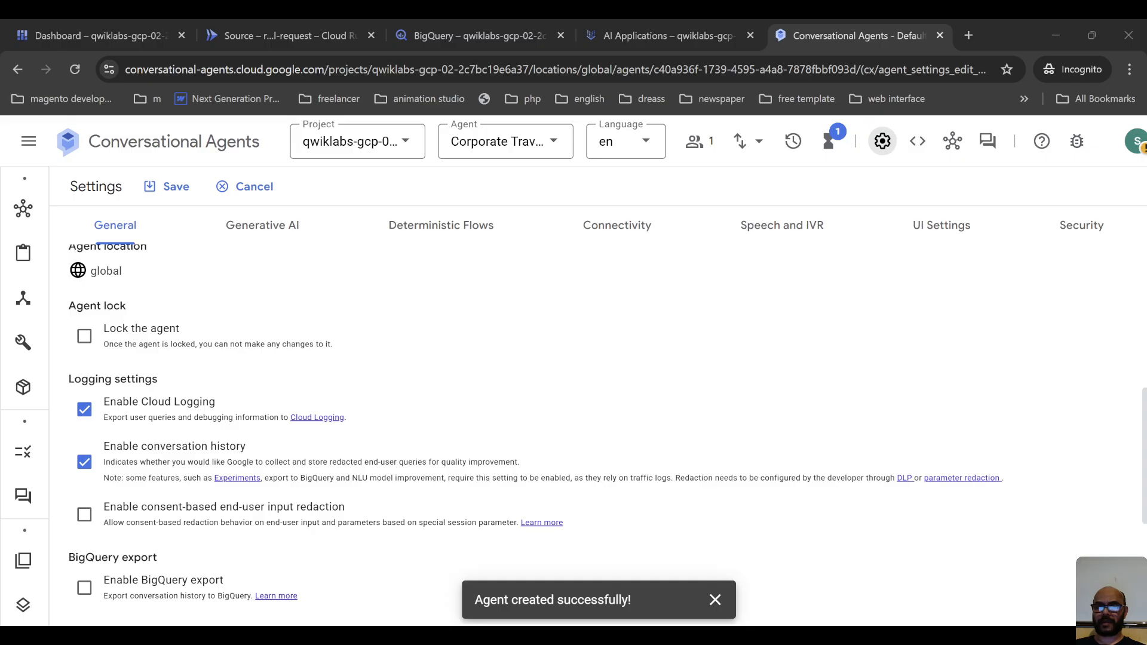
{"action": "key", "text": "alt+Tab"}
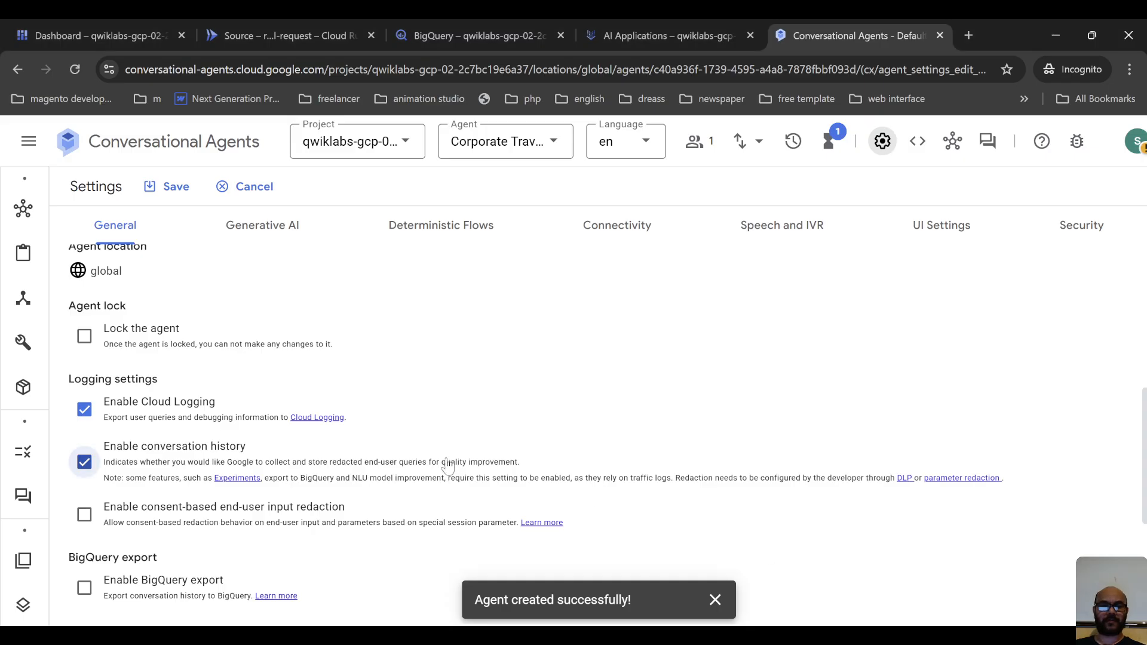
{"action": "scroll", "coordinate": [359, 481], "scroll_direction": "down", "scroll_amount": 1}
{"action": "scroll", "coordinate": [359, 482], "scroll_direction": "down", "scroll_amount": 5}
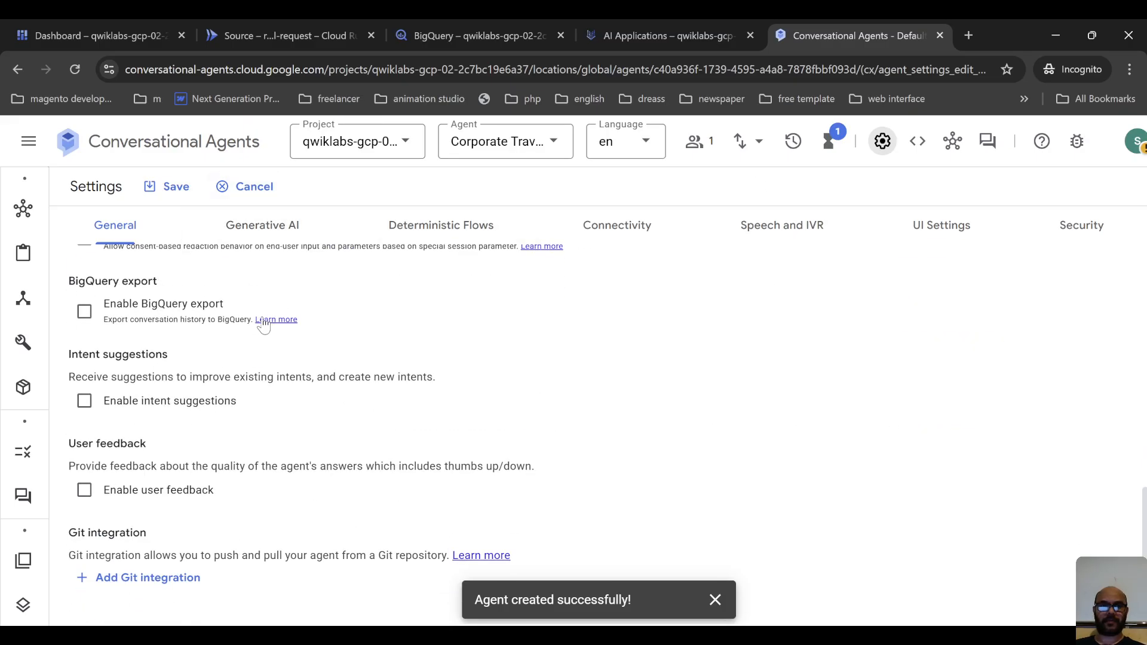
{"action": "left_click", "coordinate": [171, 187]}
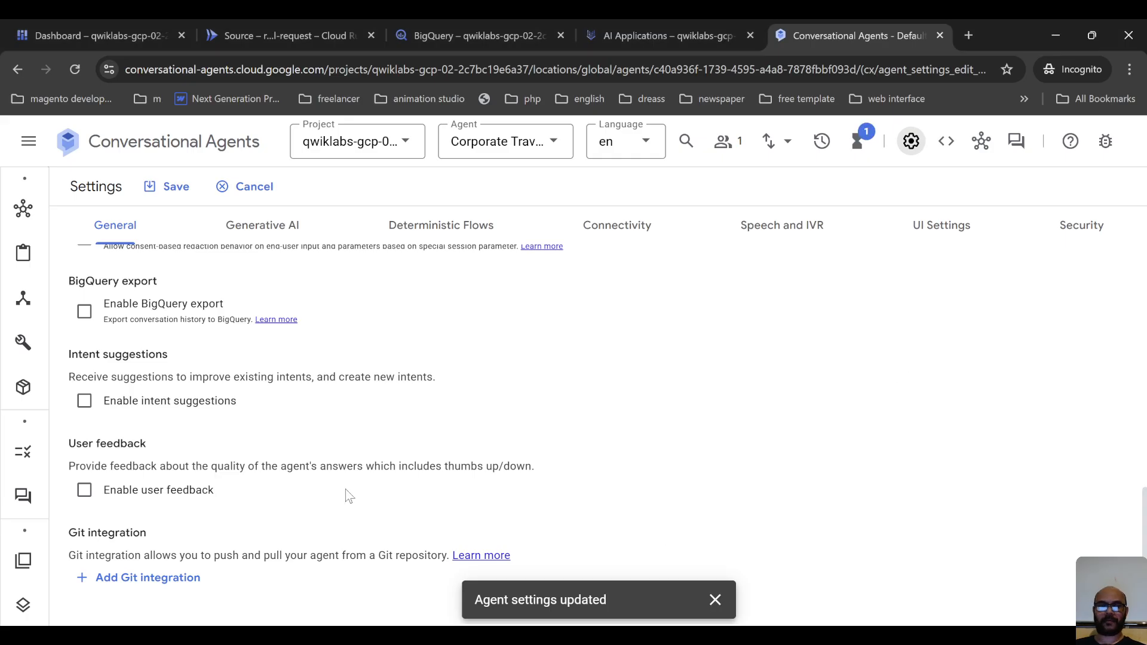
Start a new OpenAPI tool for the agent and name it Record Travel Request.
{"action": "mouse_move", "coordinate": [10, 367]}
{"action": "left_click", "coordinate": [18, 342]}
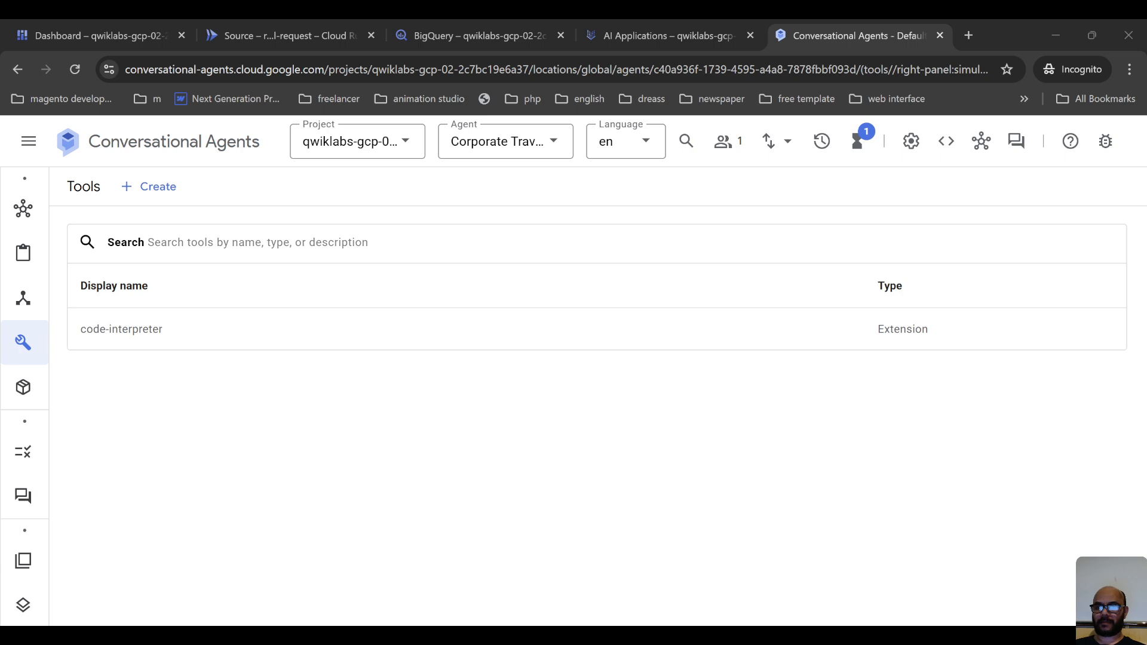
{"action": "left_click", "coordinate": [2, 340]}
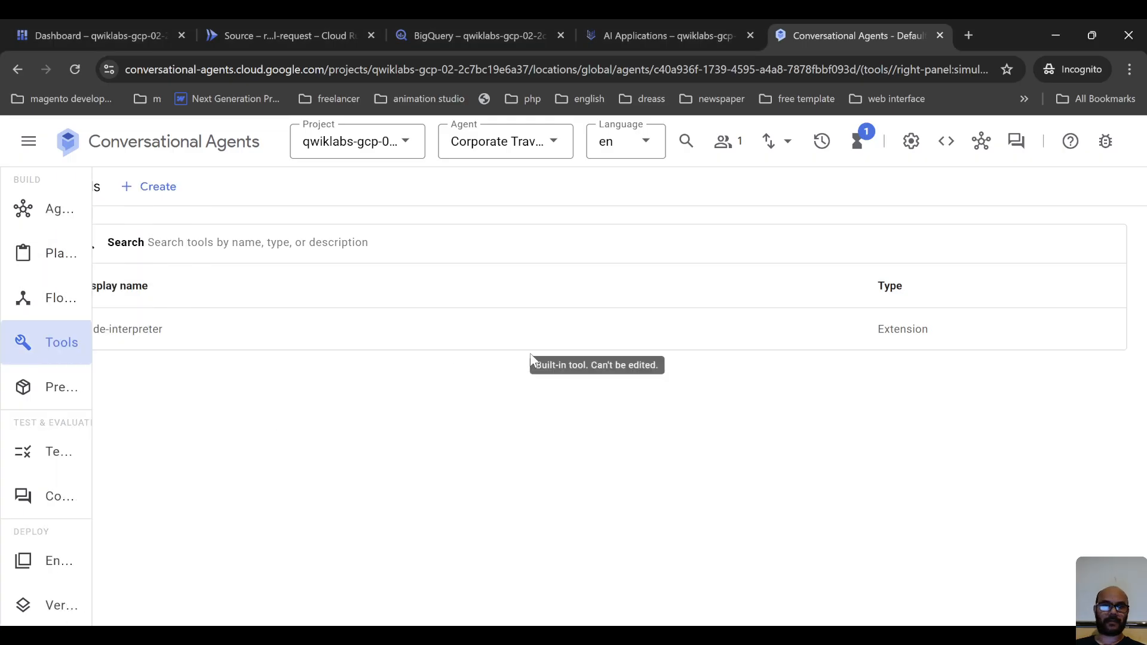
{"action": "left_click", "coordinate": [157, 188]}
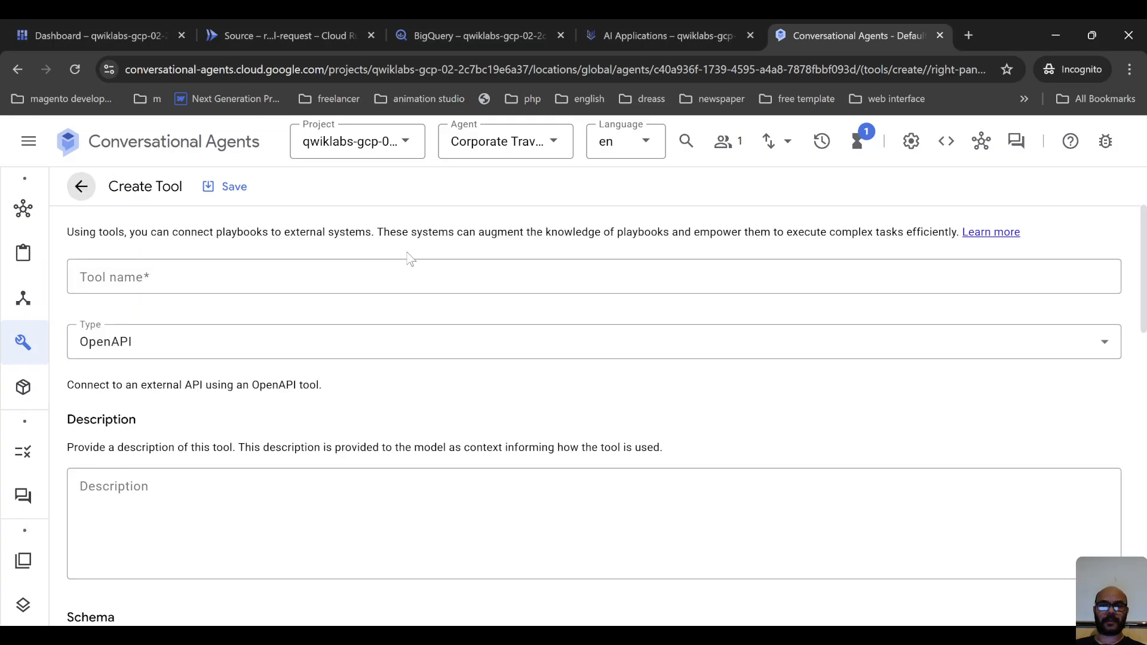
{"action": "left_click", "coordinate": [271, 272]}
{"action": "type", "text": "Record Travel Request"}
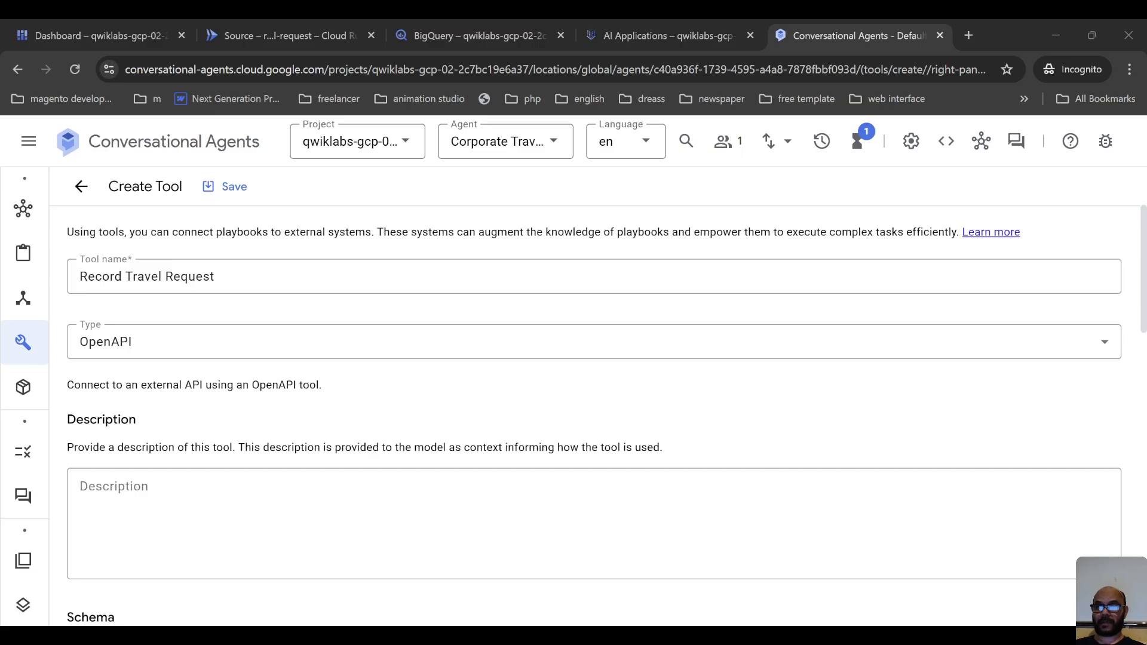
{"action": "key", "text": "alt+Tab"}
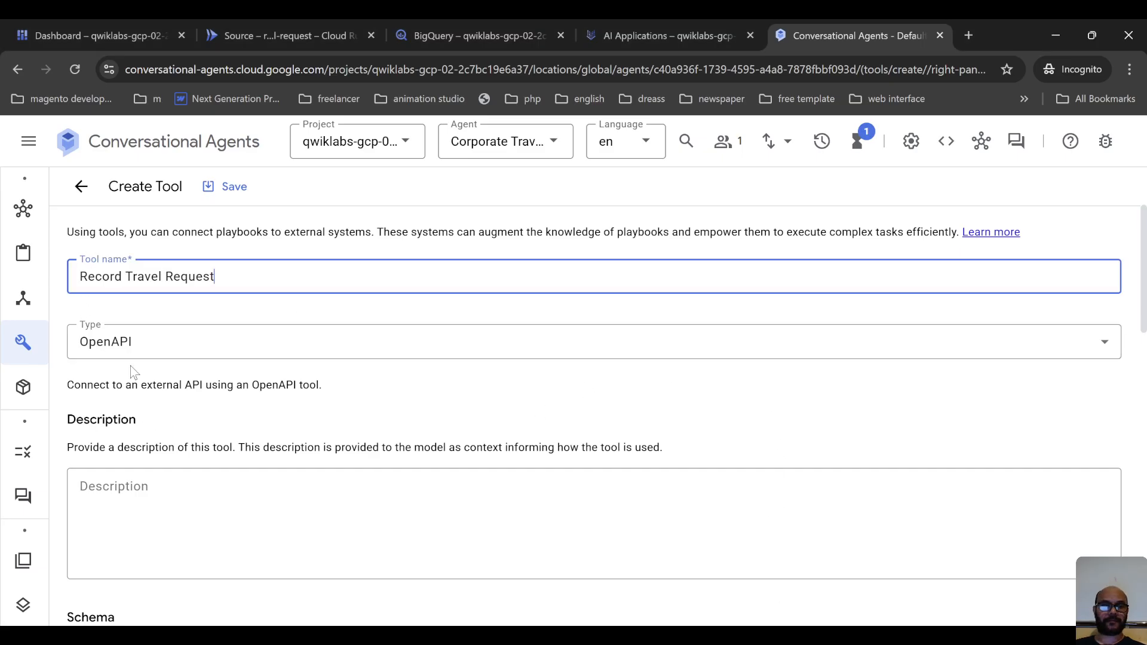
Set the tool's description to "Used to record a travel request.".
{"action": "left_click", "coordinate": [172, 512]}
{"action": "key", "text": "alt+Tab"}
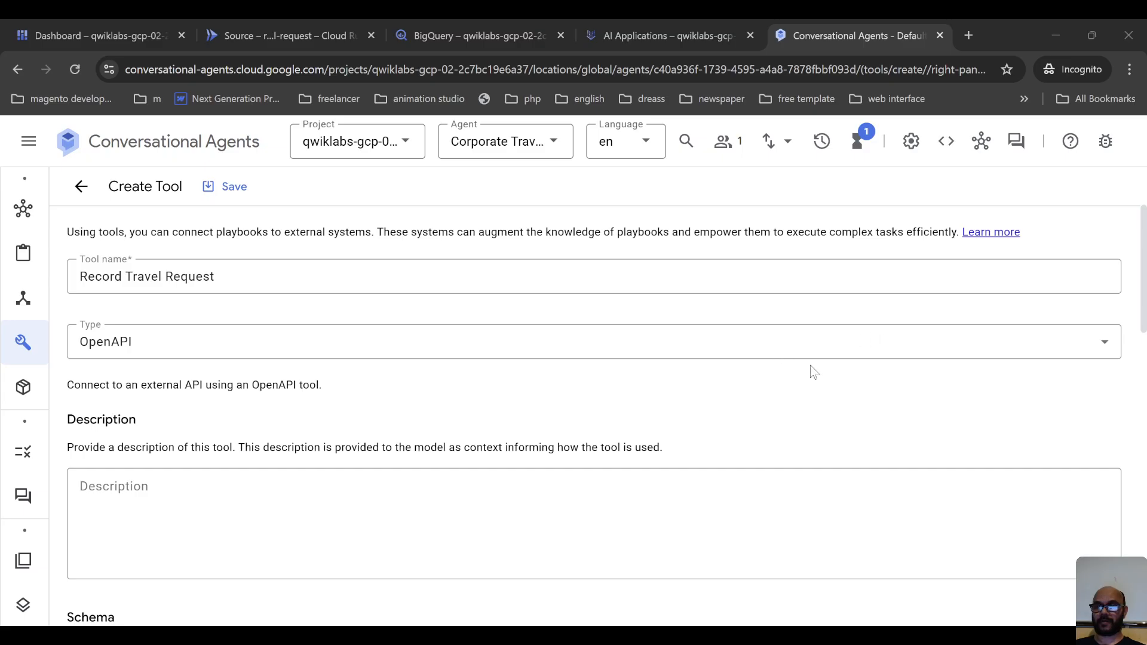
{"action": "left_click", "coordinate": [642, 519]}
{"action": "type", "text": "Used to record a travel request."}
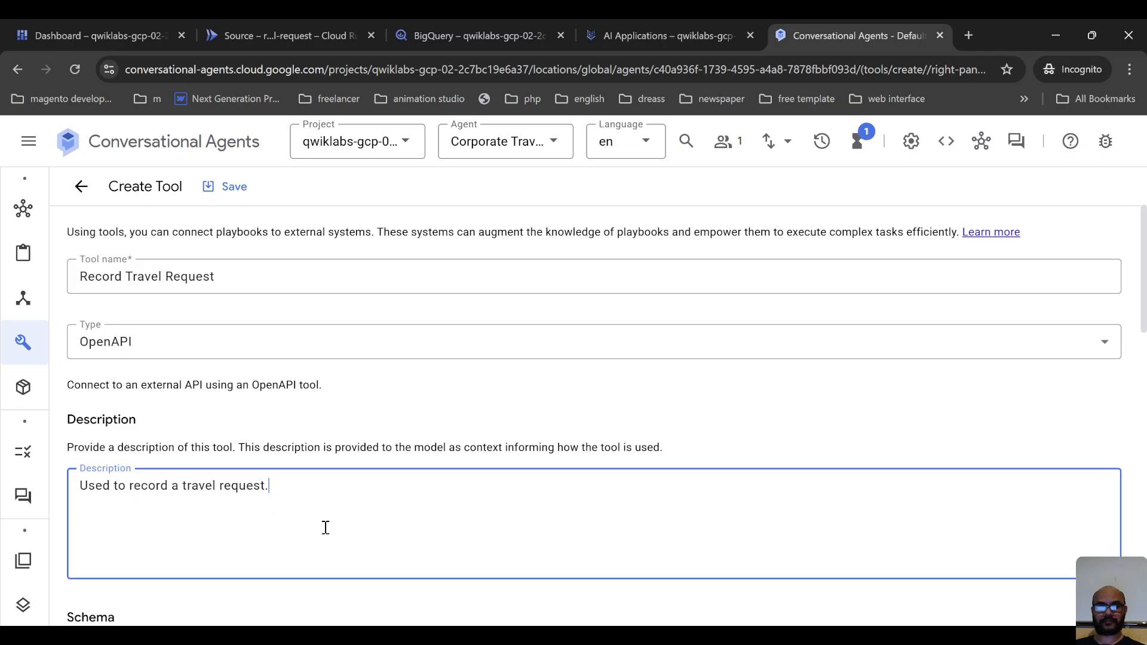
{"action": "key", "text": "alt+Tab"}
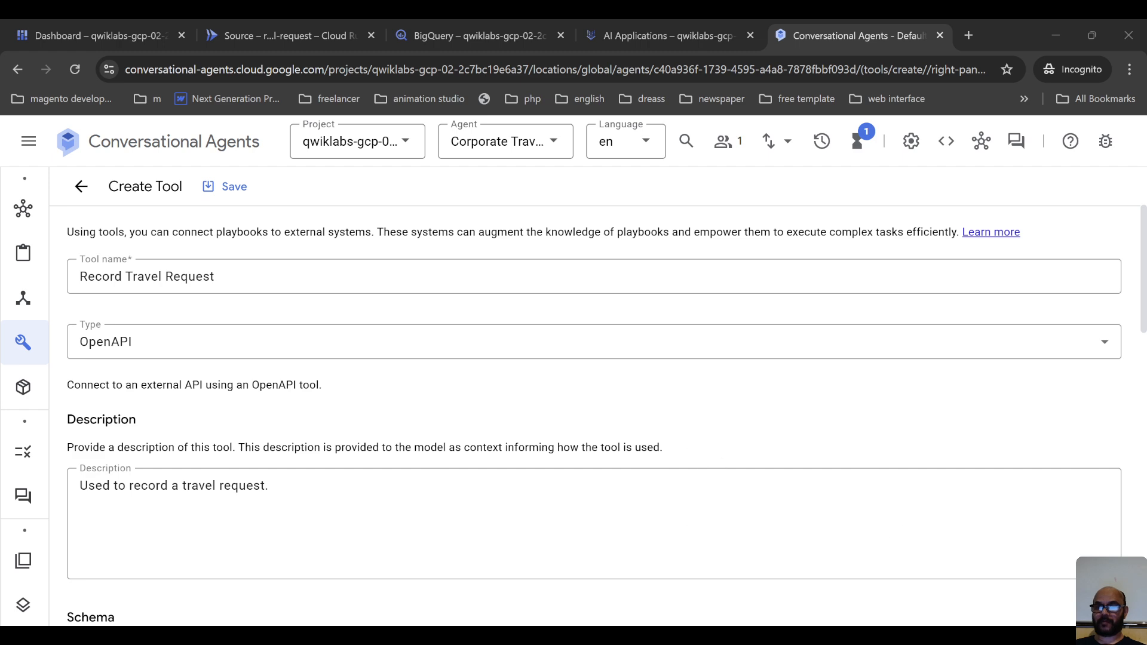
{"action": "left_click", "coordinate": [353, 481]}
{"action": "scroll", "coordinate": [371, 530], "scroll_direction": "down", "scroll_amount": 4}
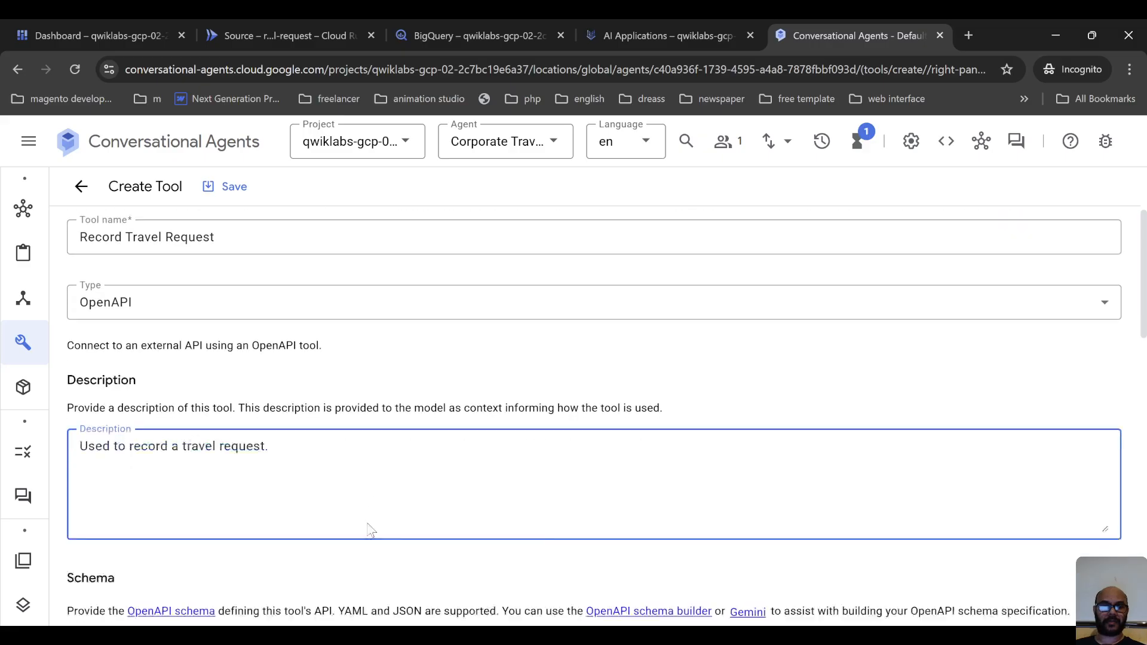
Paste the Travel Requests API OpenAPI definition into the tool's YAML schema.
{"action": "left_click", "coordinate": [198, 510]}
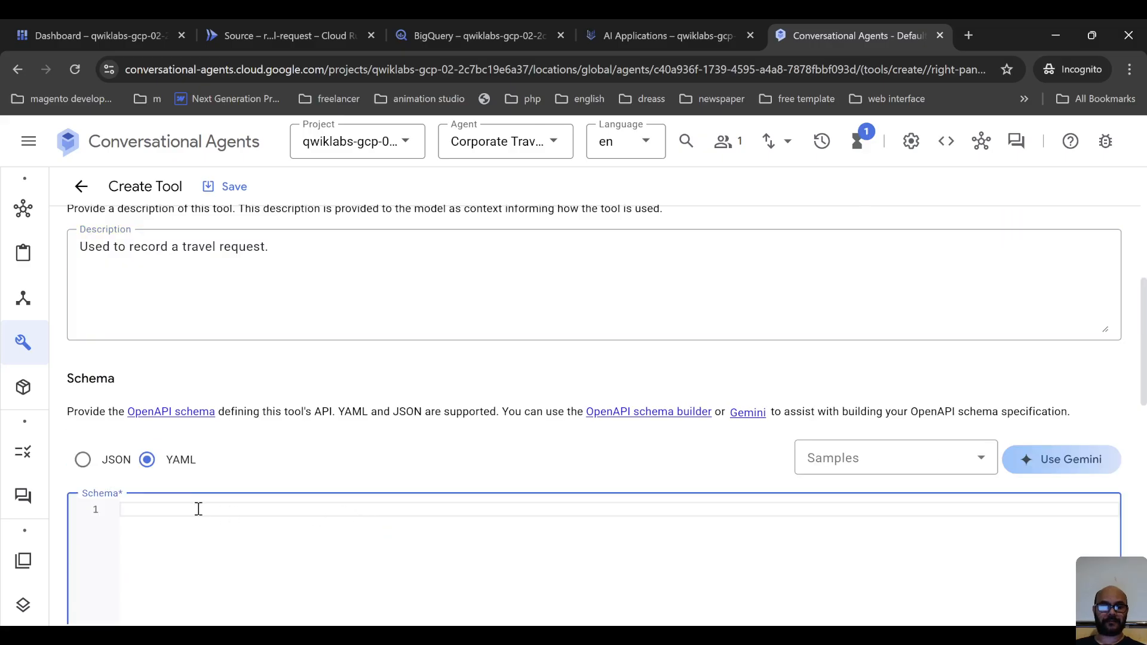
{"action": "key", "text": "ctrl+v"}
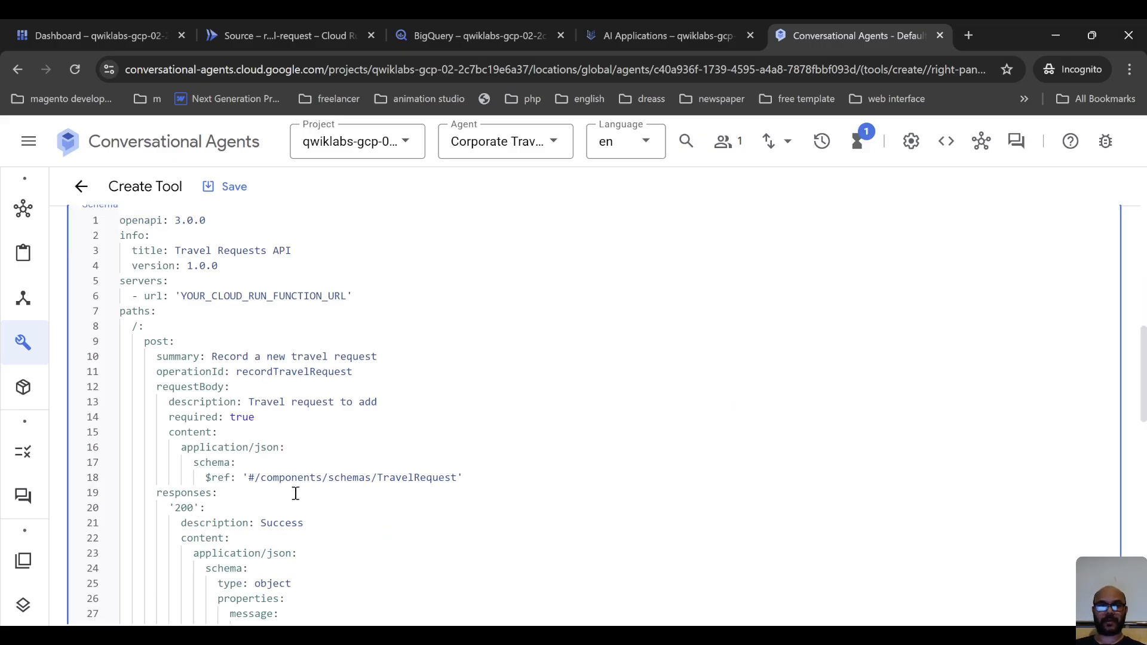
{"action": "scroll", "coordinate": [296, 493], "scroll_direction": "up", "scroll_amount": 4}
{"action": "scroll", "coordinate": [299, 478], "scroll_direction": "down", "scroll_amount": 2}
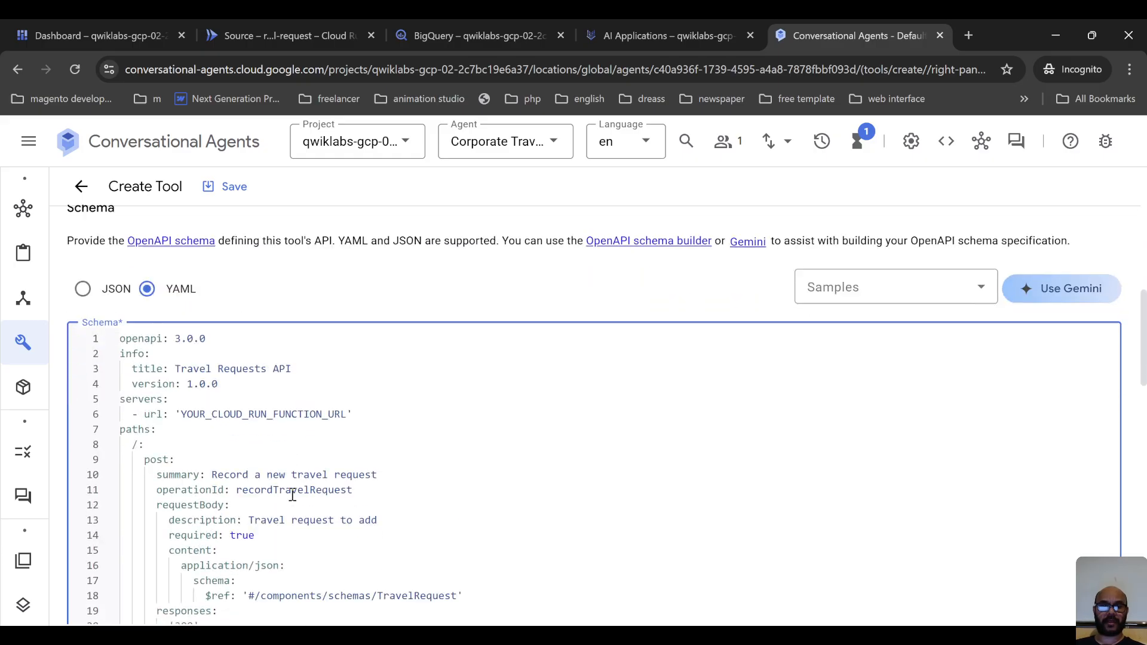
{"action": "scroll", "coordinate": [292, 495], "scroll_direction": "down", "scroll_amount": 3}
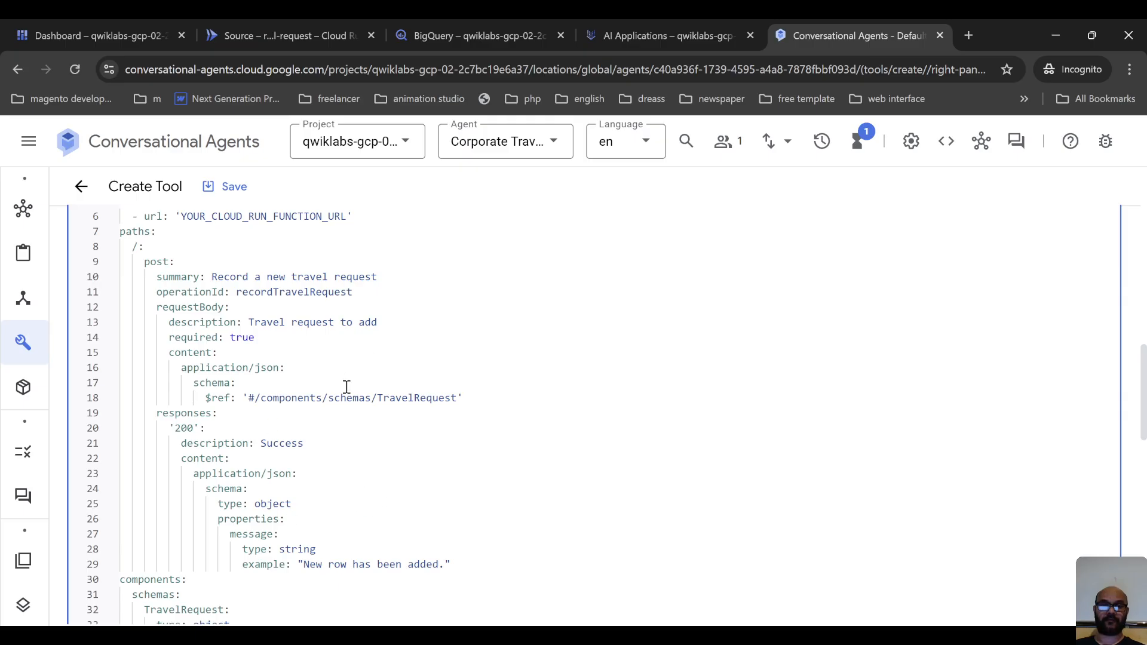
{"action": "scroll", "coordinate": [345, 410], "scroll_direction": "up", "scroll_amount": 2}
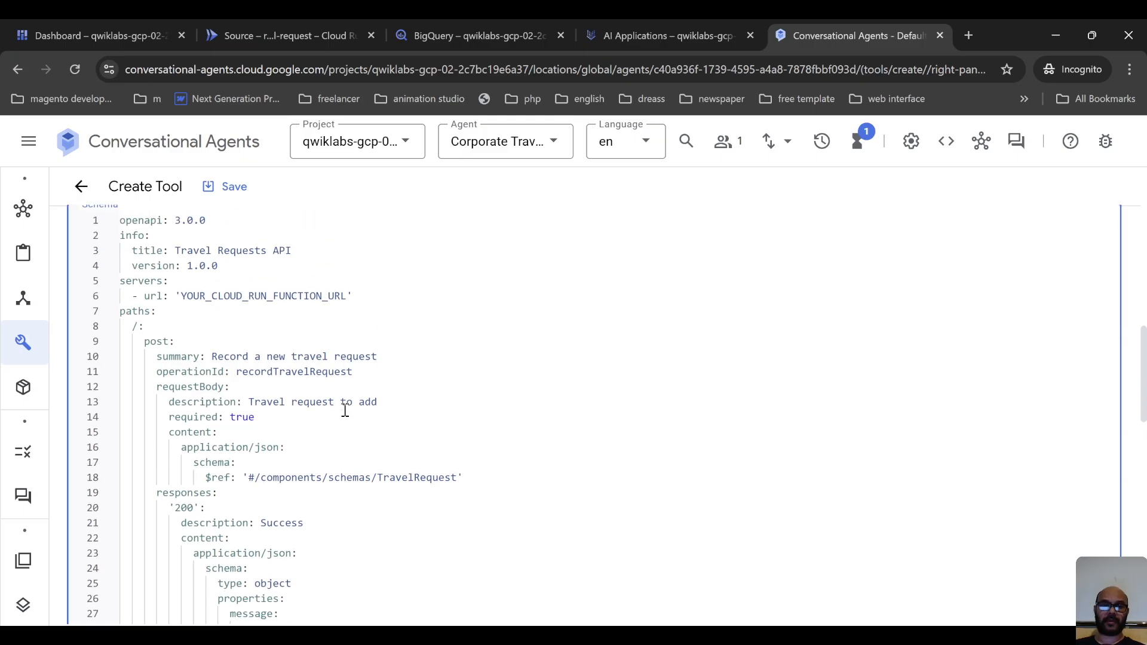
{"action": "left_click", "coordinate": [395, 429]}
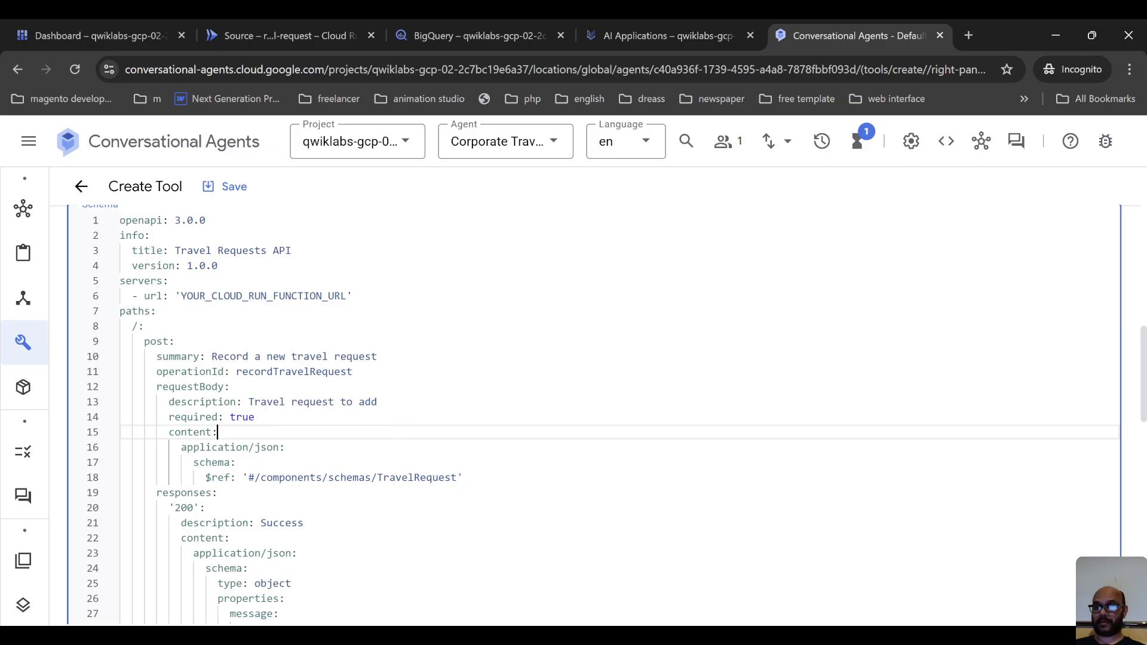
Switch to the record-travel-request service's details in Cloud Run, shrink Cloud Shell and copy the service URL.
{"action": "key", "text": "alt+Tab"}
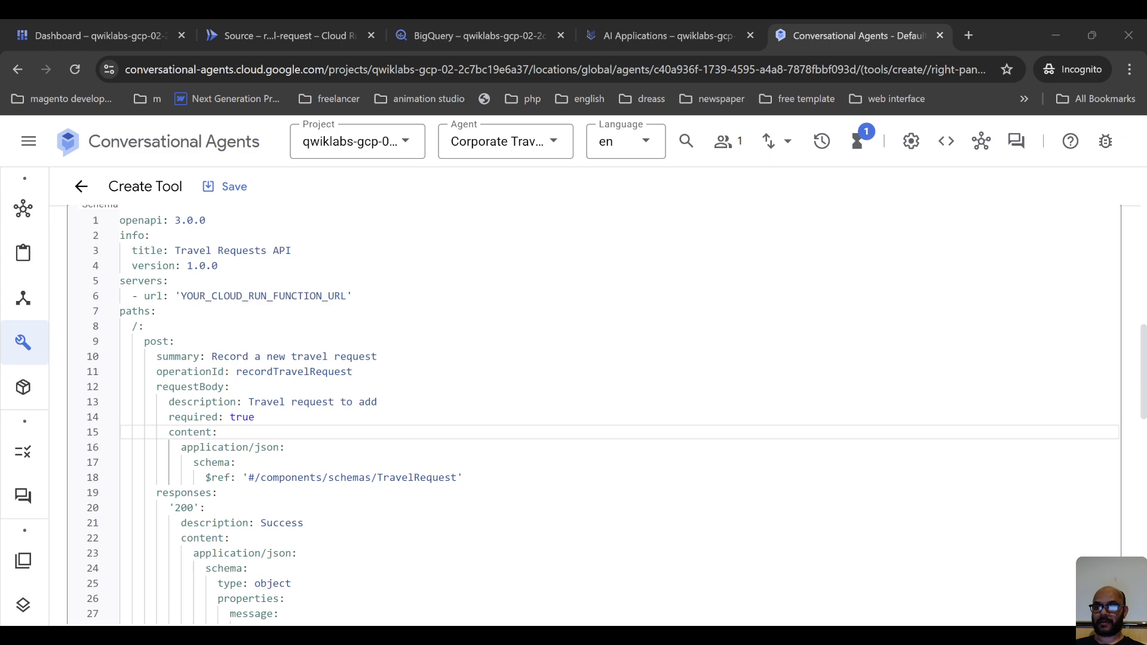
{"action": "left_click", "coordinate": [465, 19]}
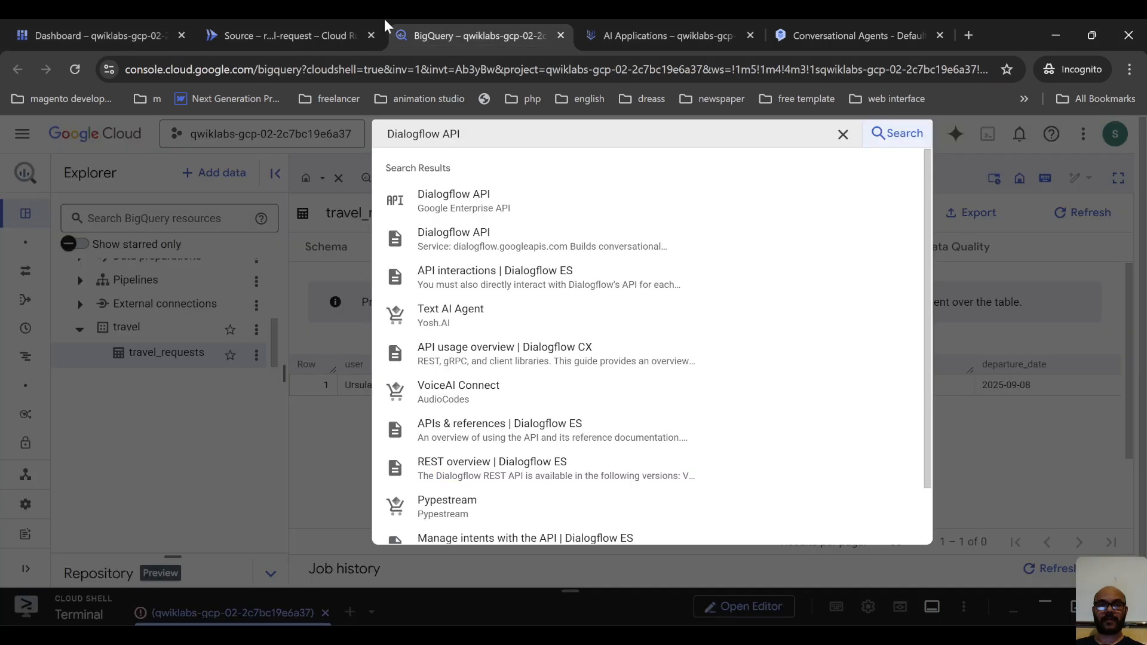
{"action": "left_click", "coordinate": [616, 19]}
{"action": "left_click", "coordinate": [179, 19]}
{"action": "left_click", "coordinate": [356, 19]}
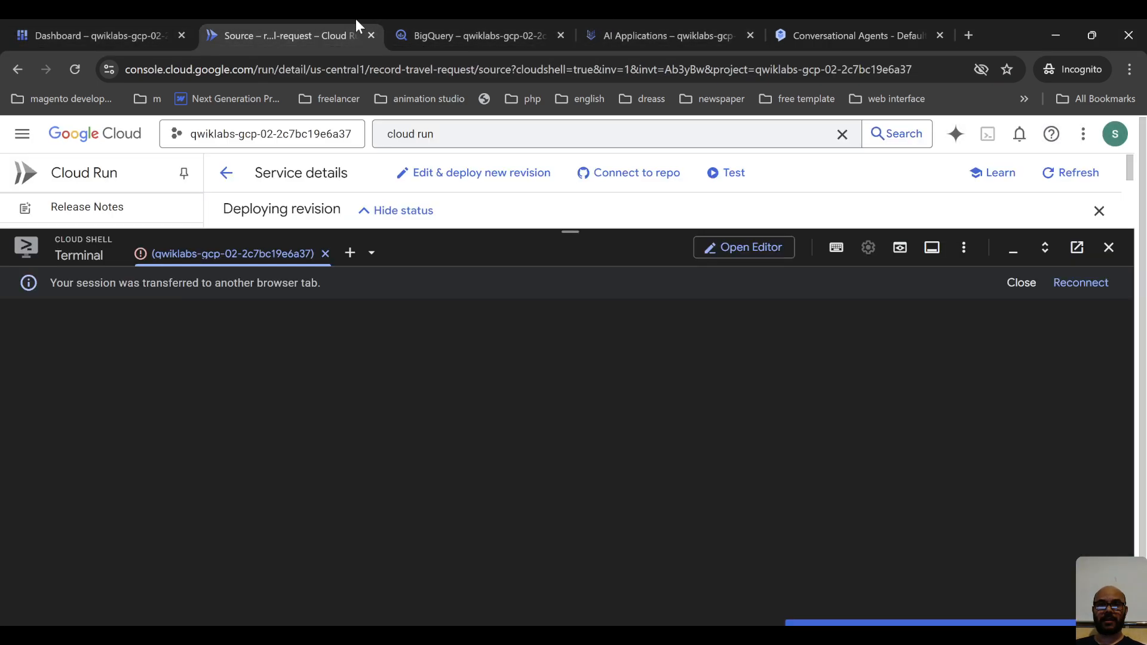
{"action": "left_click", "coordinate": [457, 20]}
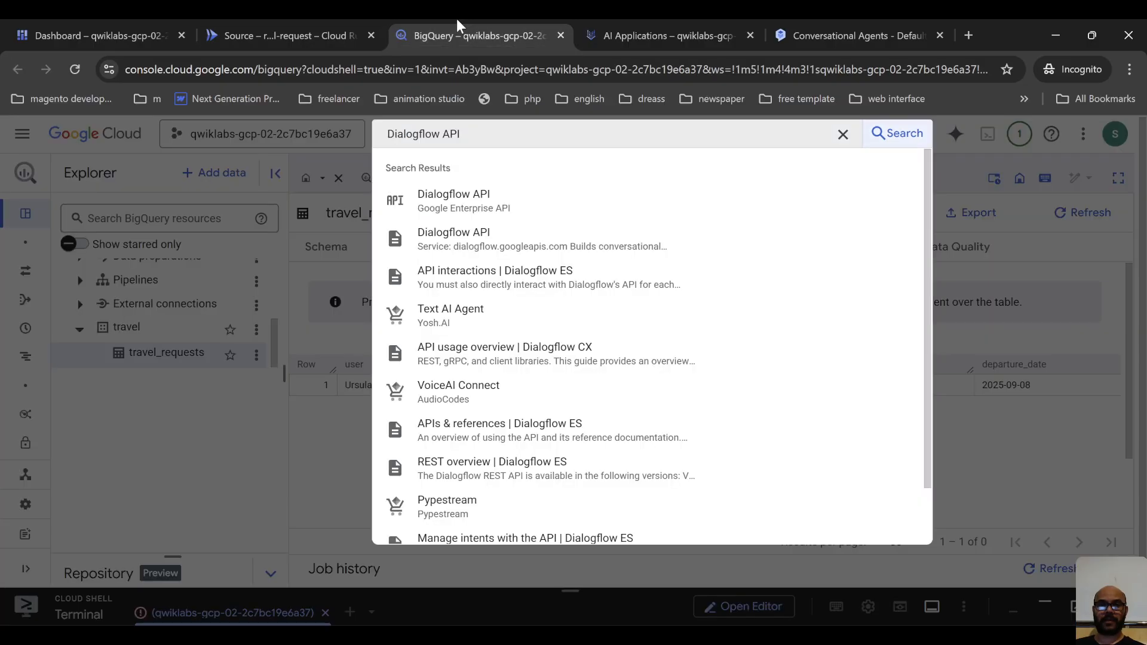
{"action": "left_click", "coordinate": [334, 485]}
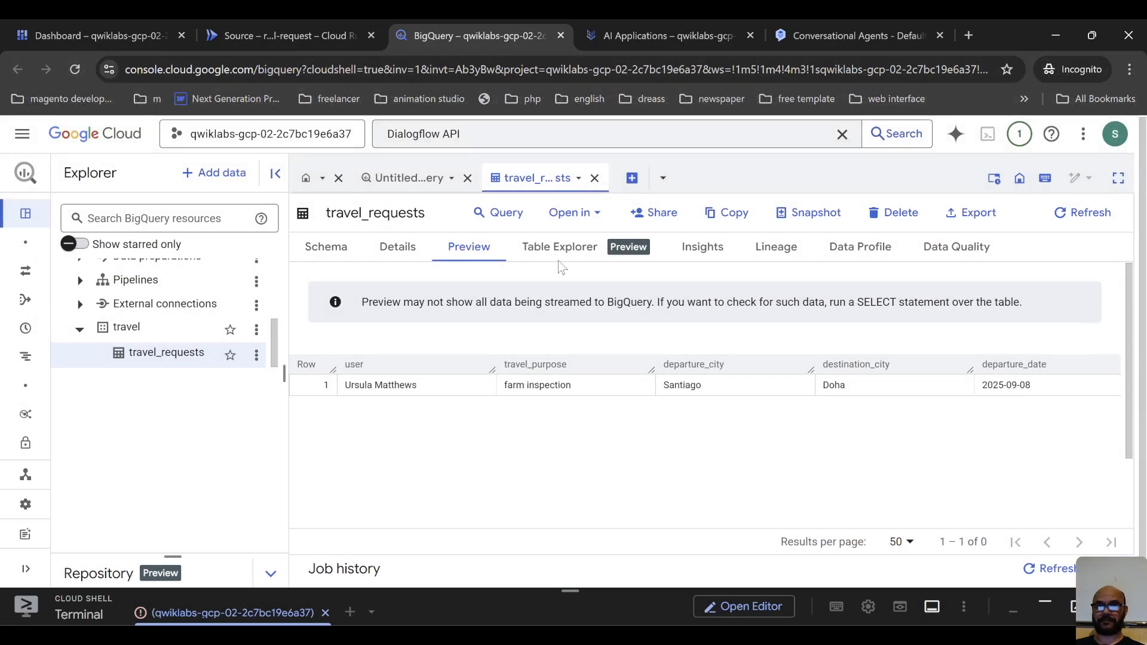
{"action": "left_click", "coordinate": [648, 19]}
{"action": "left_click", "coordinate": [422, 25]}
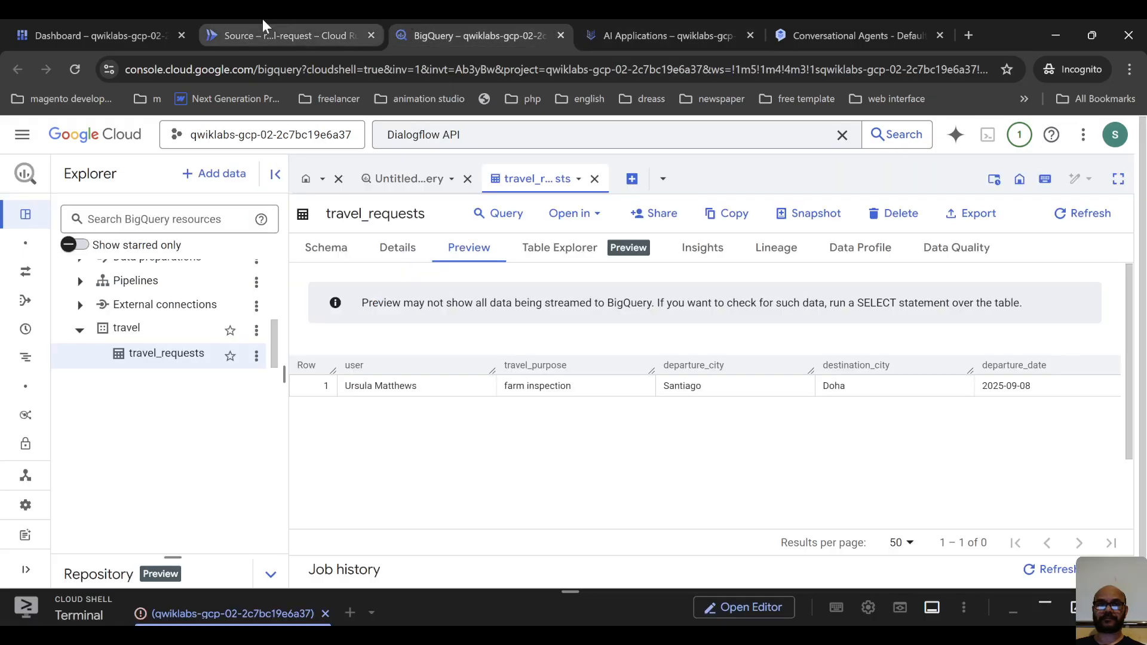
{"action": "left_click", "coordinate": [263, 19]}
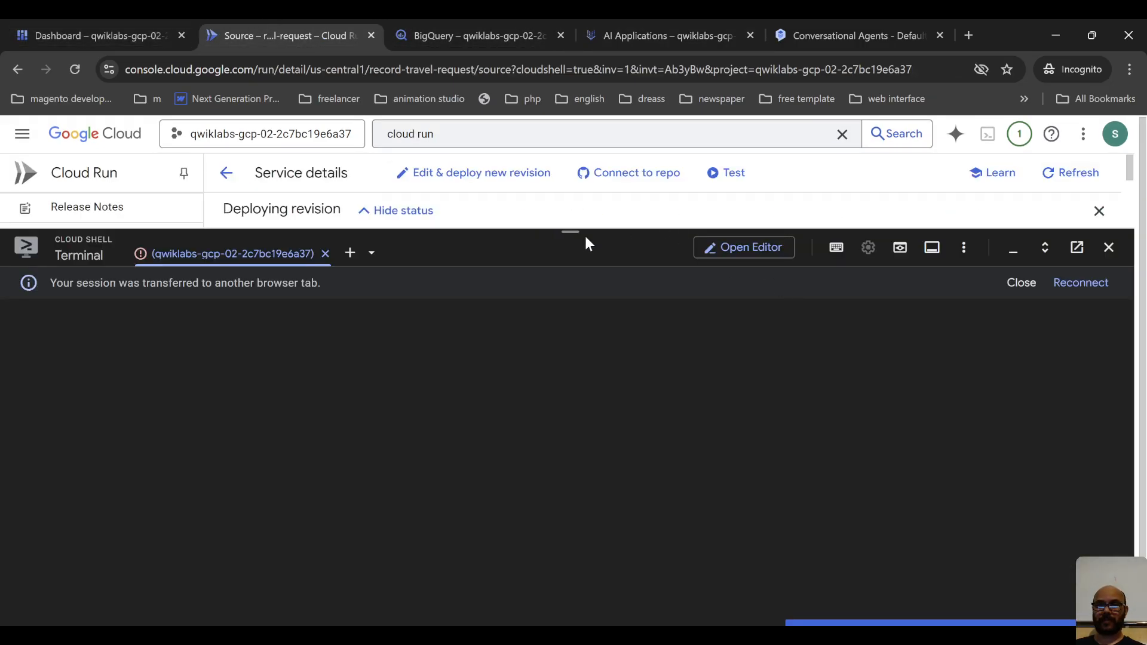
{"action": "left_click_drag", "start_coordinate": [573, 233], "coordinate": [577, 592]}
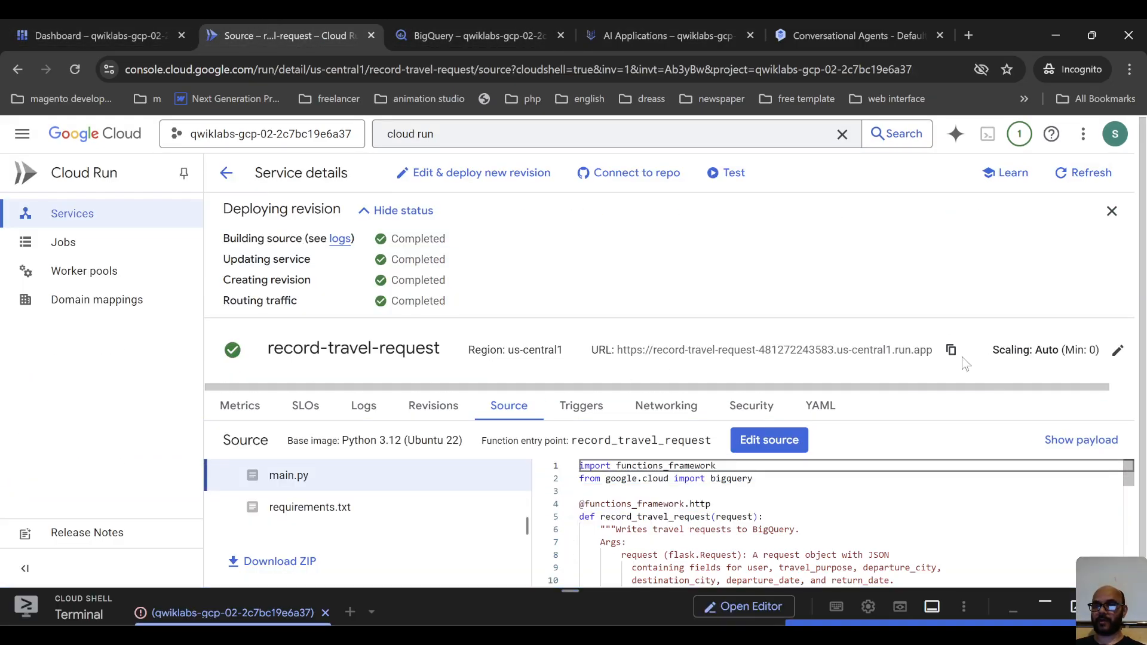
Back in the Conversational Agents tool schema, replace the YOUR_CLOUD_RUN_FUNCTION_URL placeholder with the copied service URL.
{"action": "left_click", "coordinate": [830, 24]}
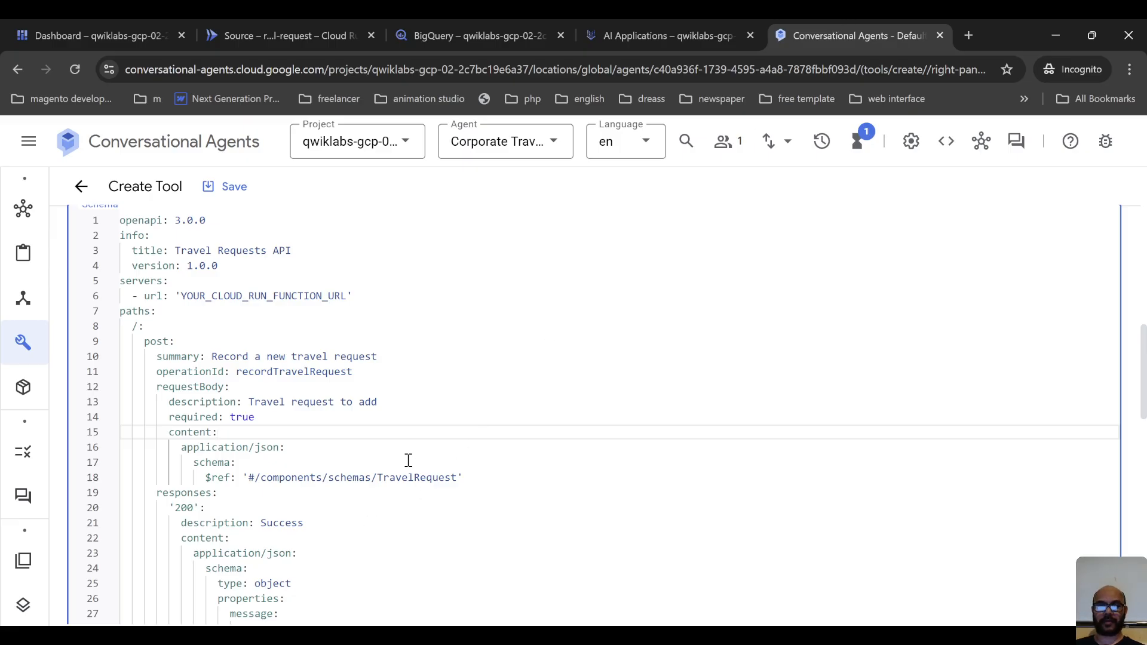
{"action": "scroll", "coordinate": [408, 460], "scroll_direction": "up", "scroll_amount": 3}
{"action": "left_click_drag", "start_coordinate": [181, 454], "coordinate": [341, 457]}
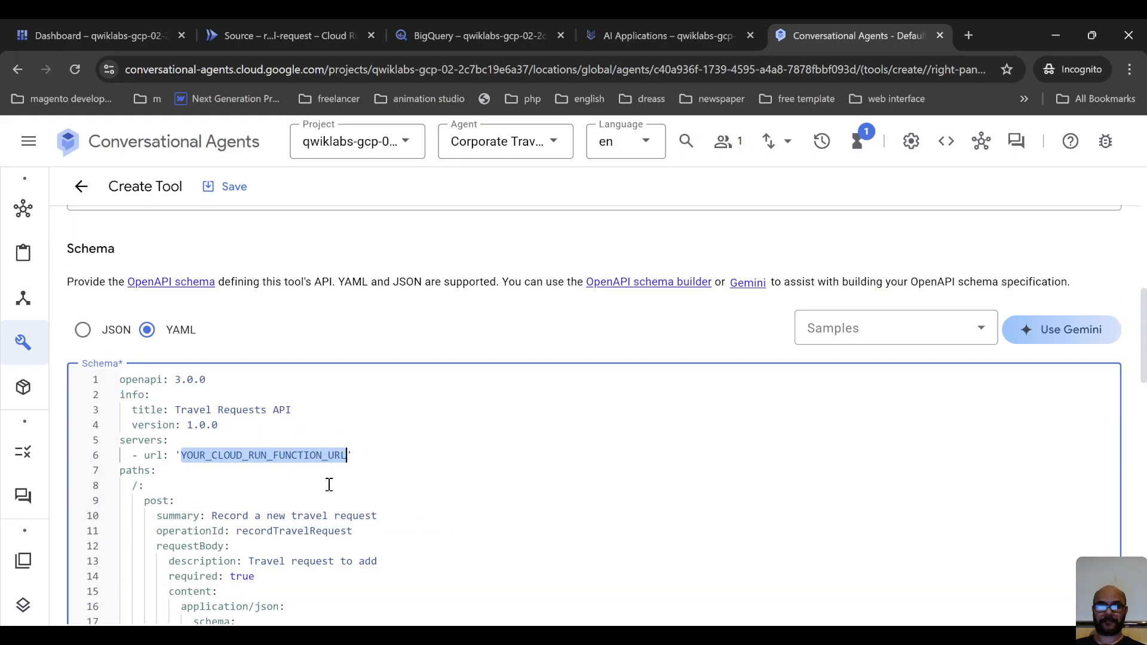
{"action": "type", "text": "https://record-travel-request-481272243583.us-central1.run.app"}
{"action": "scroll", "coordinate": [271, 297], "scroll_direction": "up", "scroll_amount": 2}
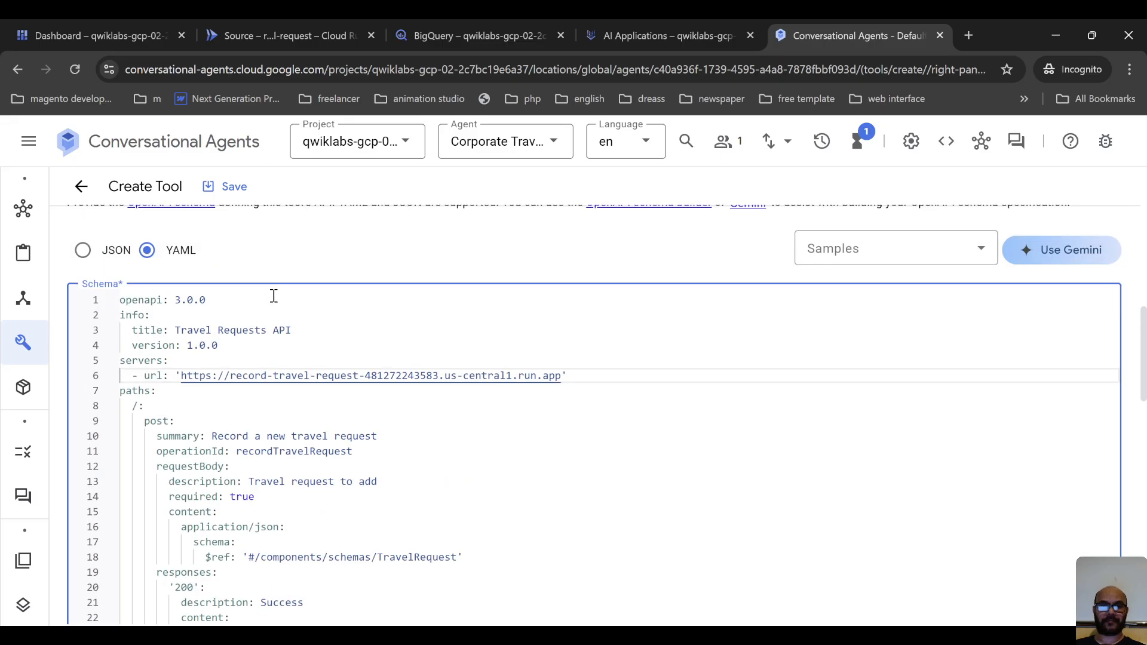
Review the schema from the server URL and post operation through the TravelRequest properties.
{"action": "scroll", "coordinate": [275, 443], "scroll_direction": "down", "scroll_amount": 5}
{"action": "scroll", "coordinate": [359, 363], "scroll_direction": "down", "scroll_amount": 7}
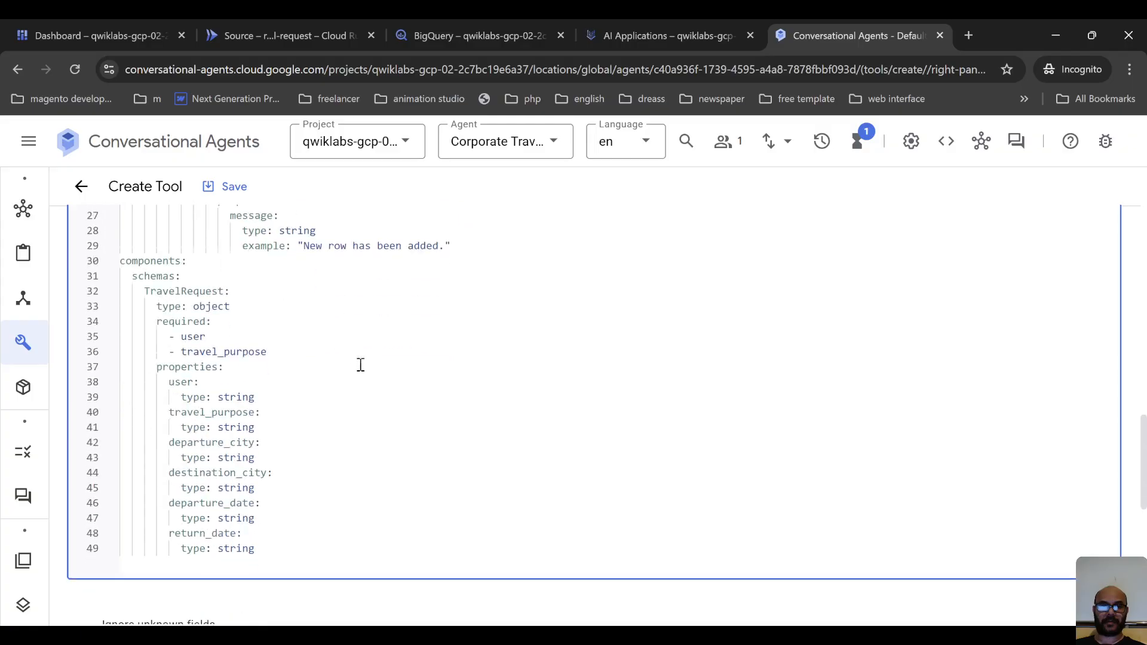
{"action": "scroll", "coordinate": [415, 292], "scroll_direction": "up", "scroll_amount": 3}
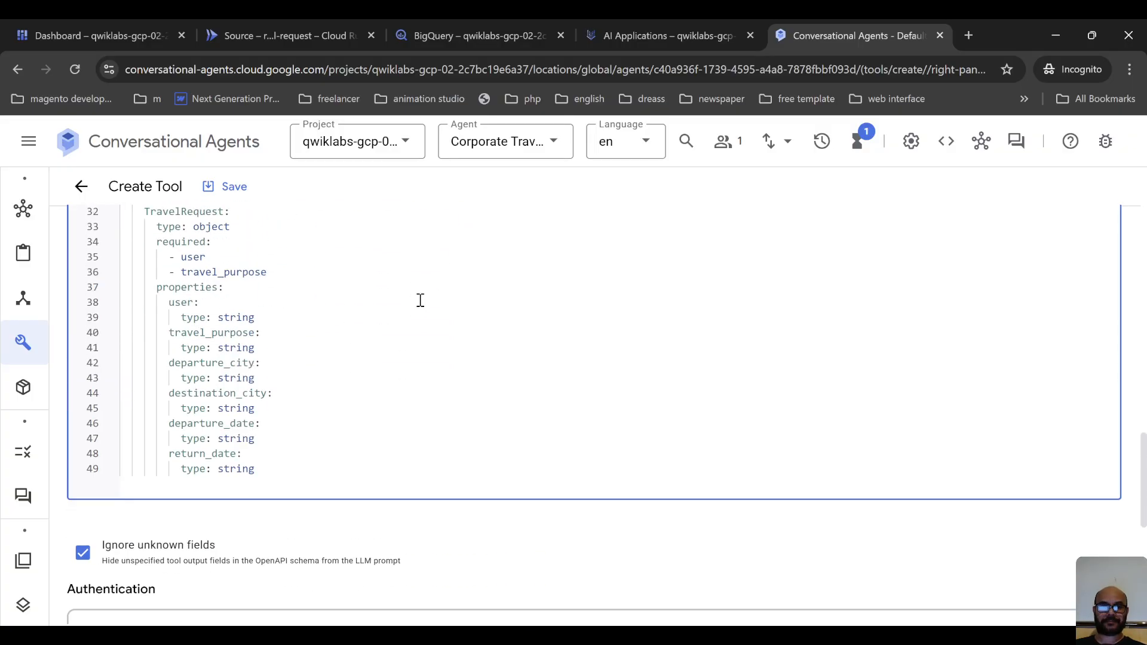
{"action": "scroll", "coordinate": [253, 377], "scroll_direction": "up", "scroll_amount": 5}
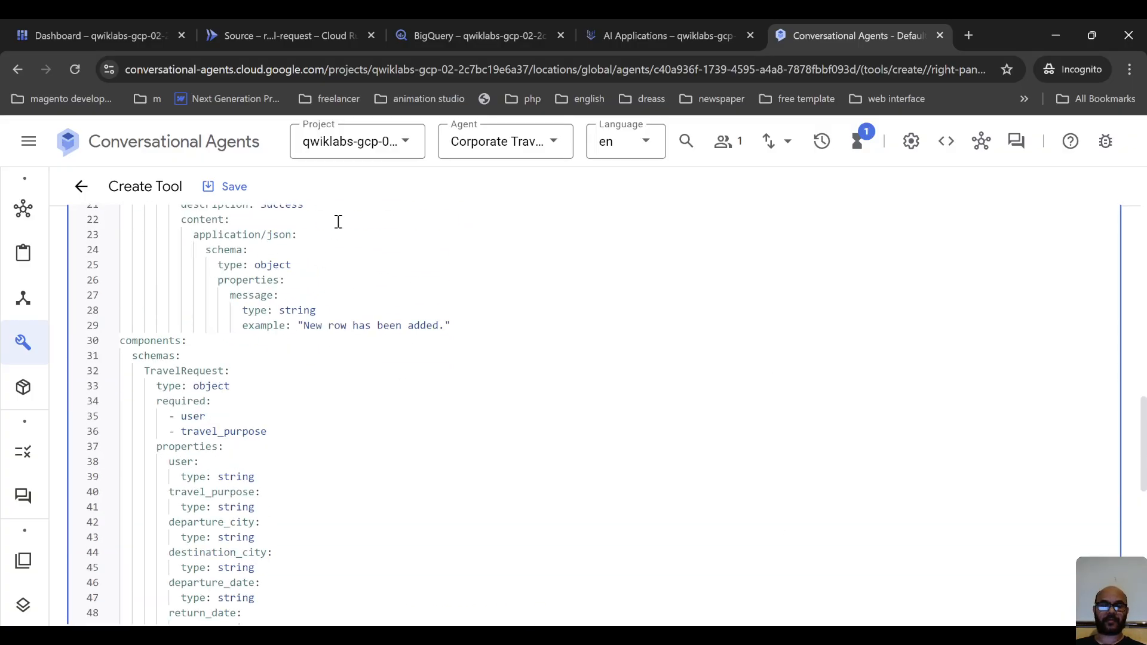
{"action": "scroll", "coordinate": [363, 317], "scroll_direction": "up", "scroll_amount": 3}
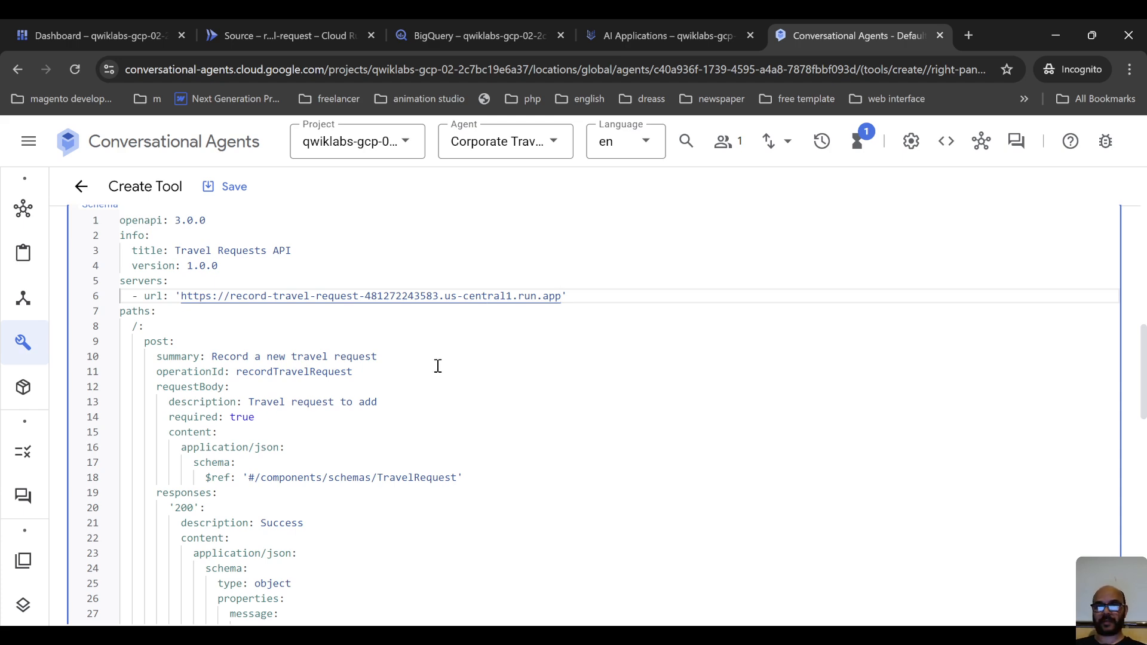
{"action": "scroll", "coordinate": [446, 391], "scroll_direction": "down", "scroll_amount": 1}
{"action": "scroll", "coordinate": [448, 403], "scroll_direction": "down", "scroll_amount": 5}
{"action": "scroll", "coordinate": [831, 583], "scroll_direction": "down", "scroll_amount": 3}
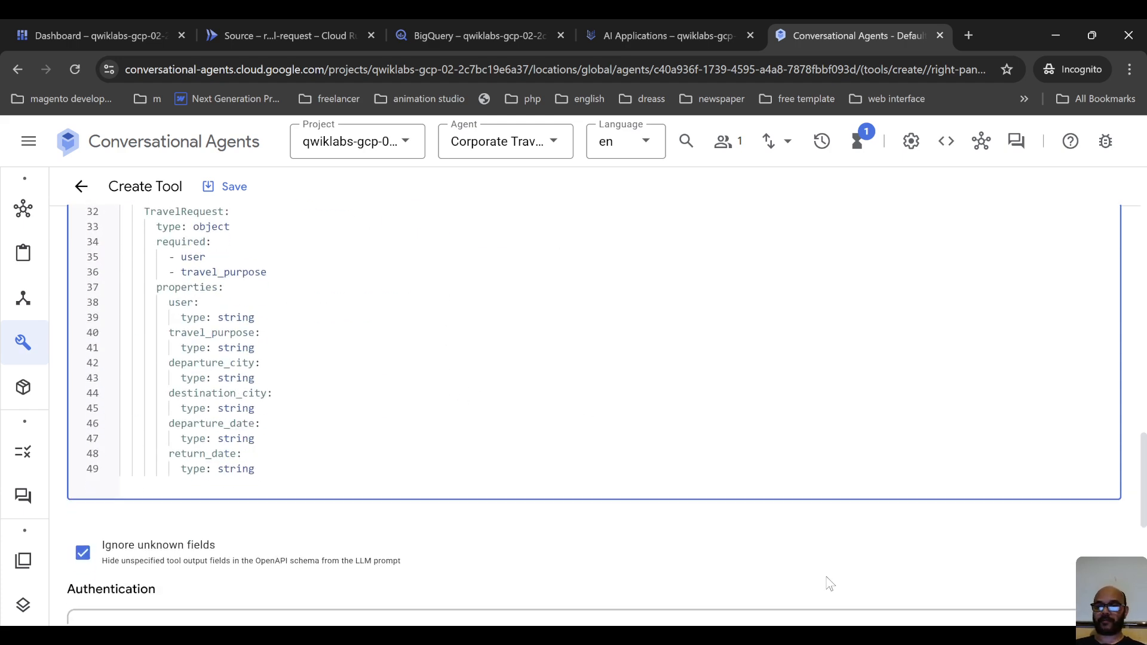
Save the Record Travel Request tool.
{"action": "key", "text": "alt+Tab"}
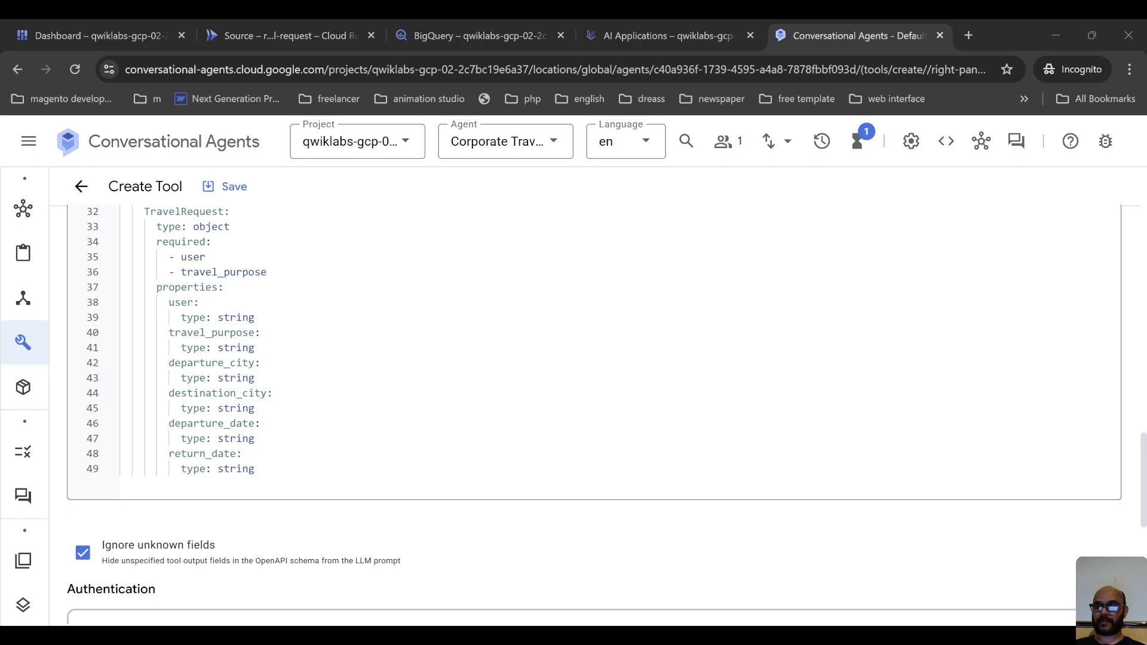
{"action": "key", "text": "alt+Tab"}
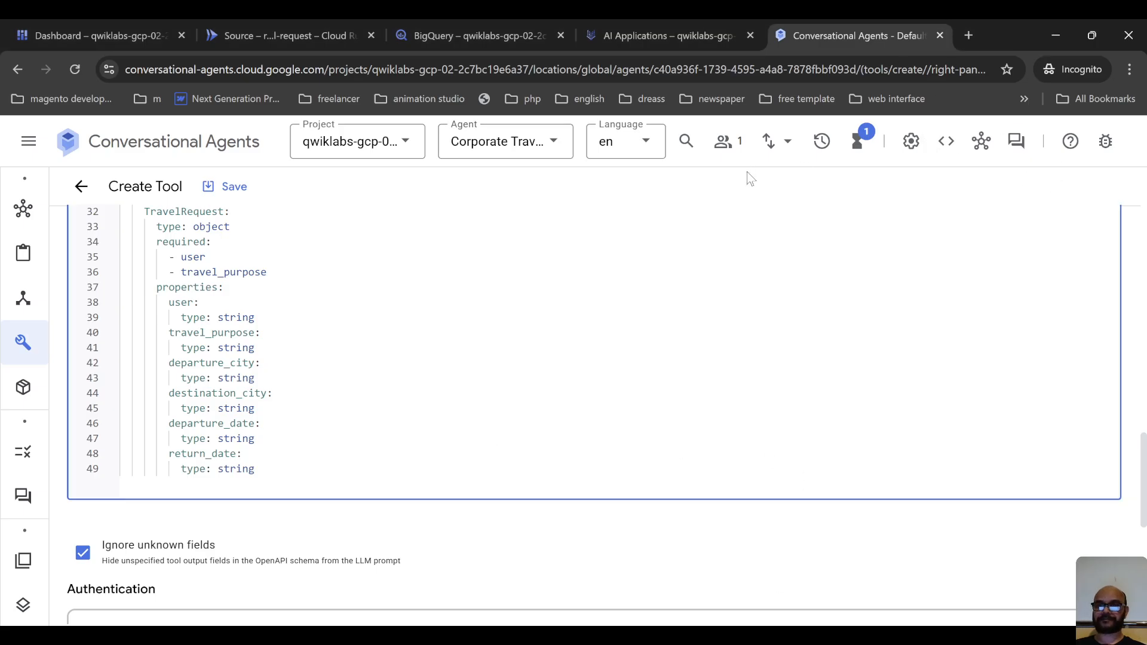
{"action": "left_click", "coordinate": [236, 183]}
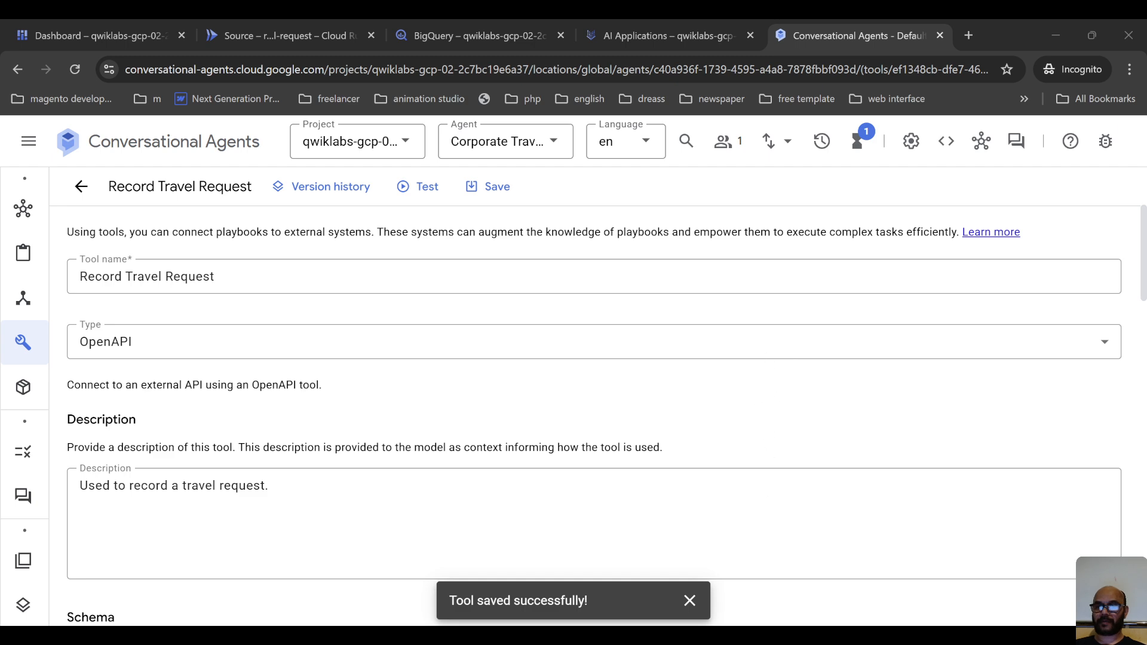
{"action": "left_click", "coordinate": [30, 145]}
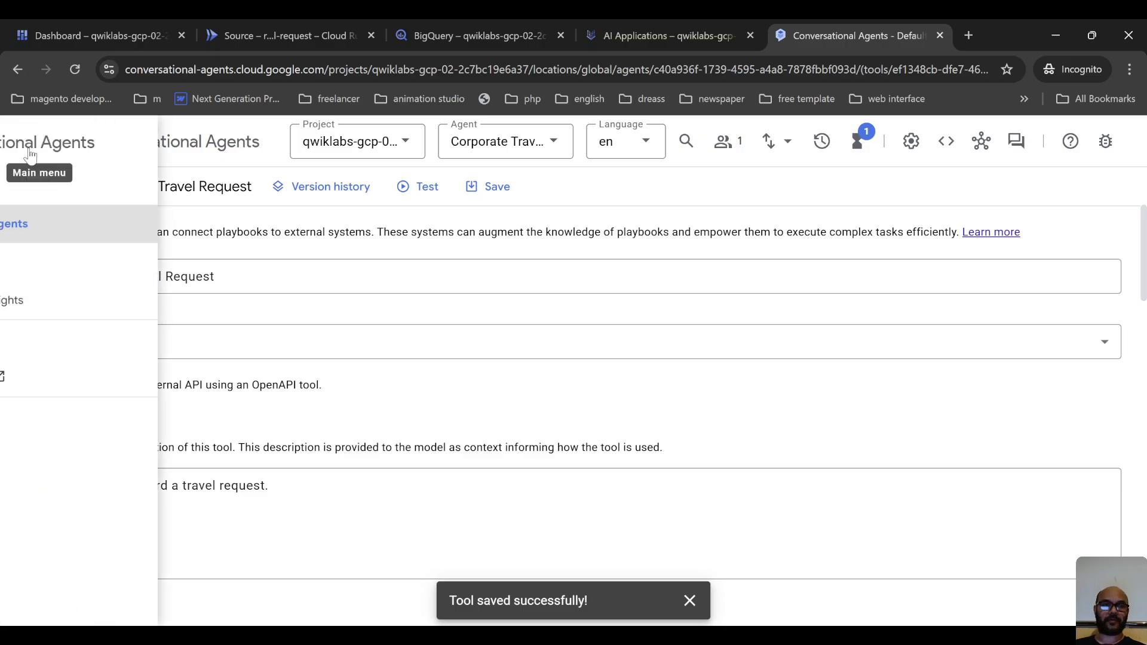
{"action": "left_click", "coordinate": [573, 256]}
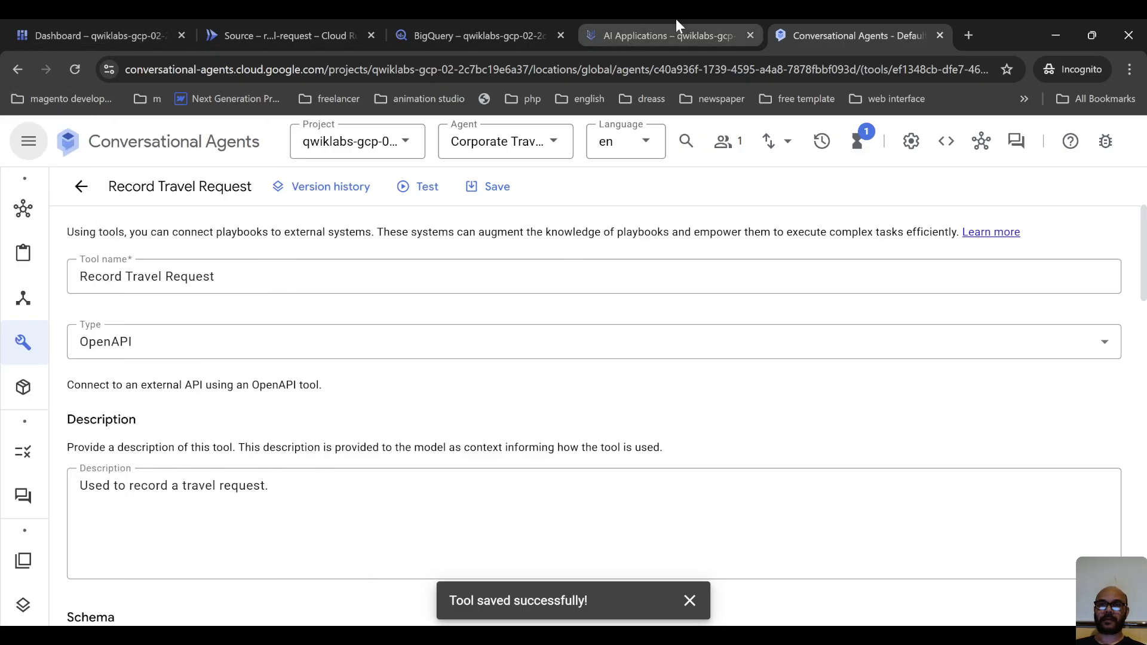
{"action": "left_click", "coordinate": [25, 152]}
{"action": "left_click", "coordinate": [28, 149]}
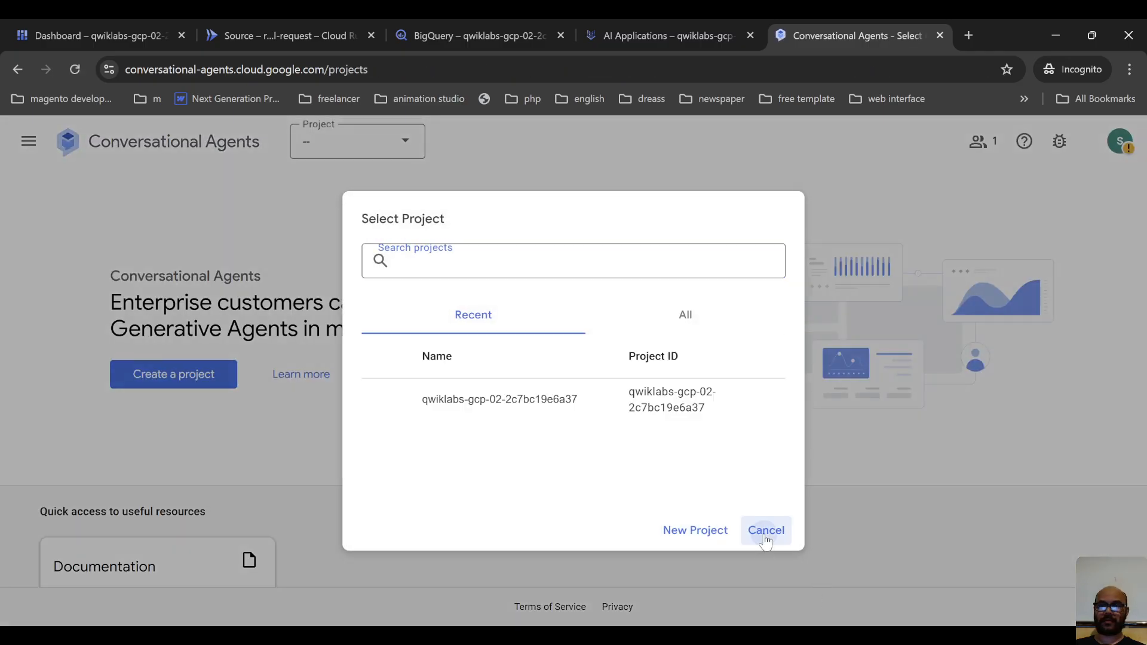
{"action": "left_click", "coordinate": [766, 530]}
{"action": "left_click", "coordinate": [12, 73]}
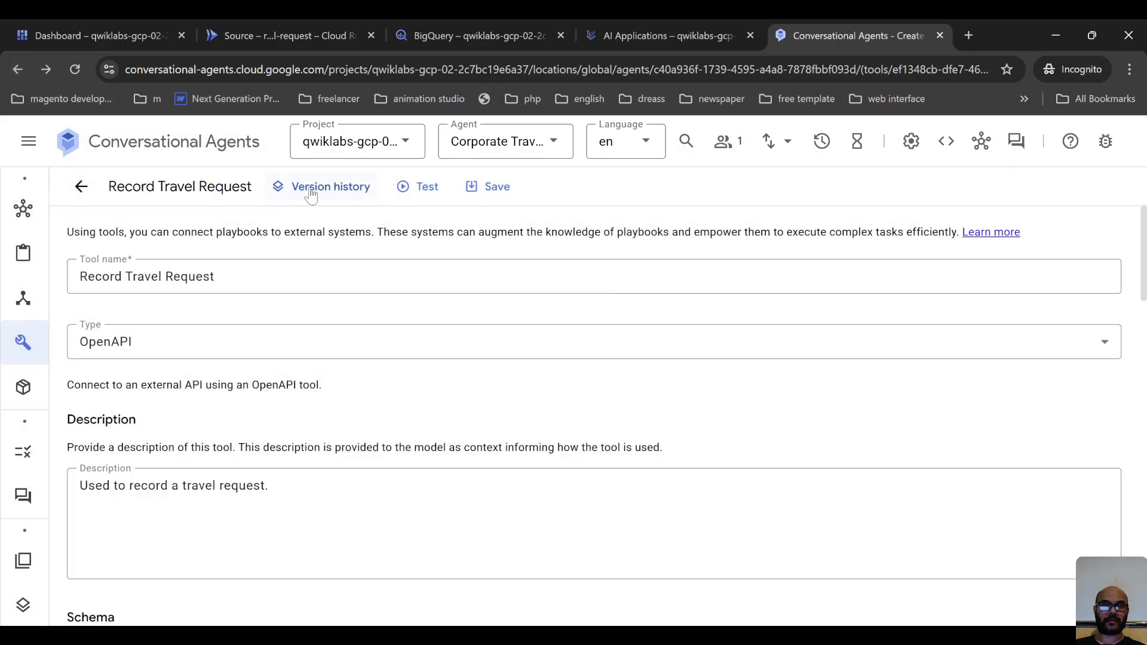
Switch to the Google Cloud console and open the project's IAM & Admin page in a new browser tab.
{"action": "left_click", "coordinate": [472, 35]}
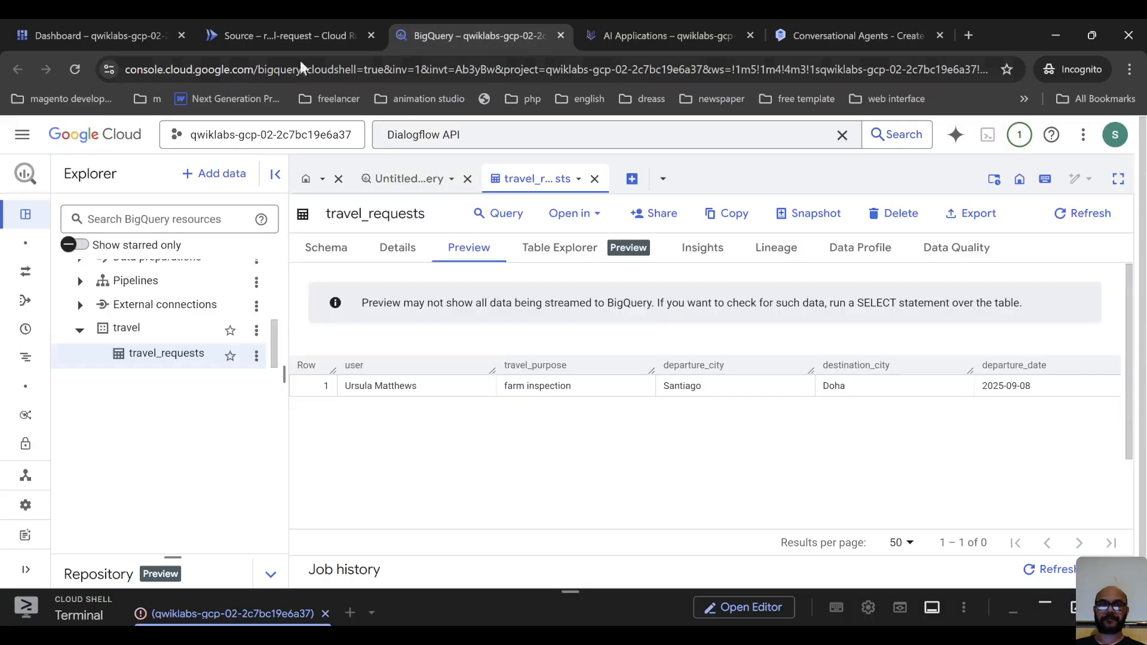
{"action": "left_click", "coordinate": [22, 135]}
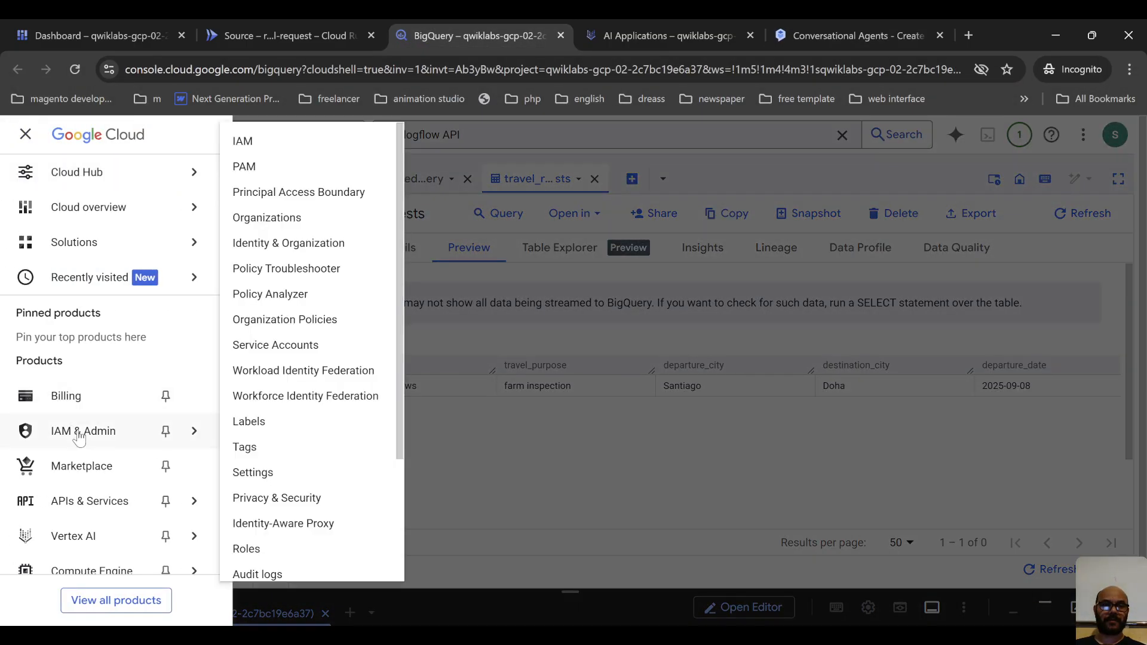
{"action": "middle_click", "coordinate": [98, 445]}
{"action": "left_click", "coordinate": [538, 27]}
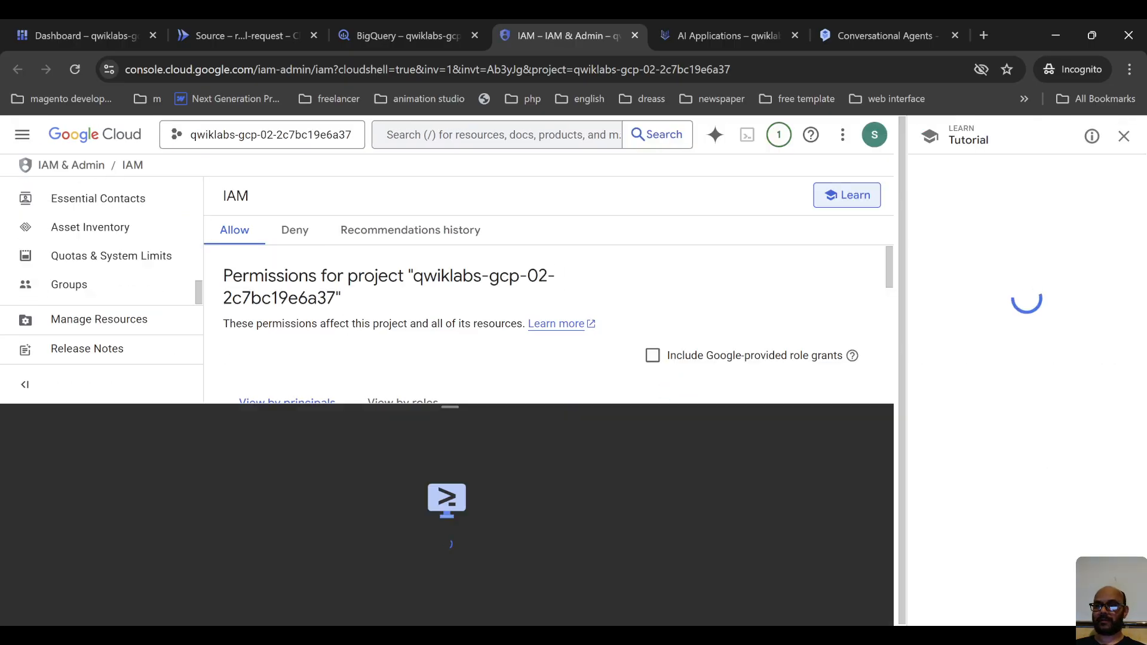
Close the tutorial, shrink Cloud Shell, and include Google-provided role grants in the project's IAM permissions list.
{"action": "left_click", "coordinate": [1124, 137]}
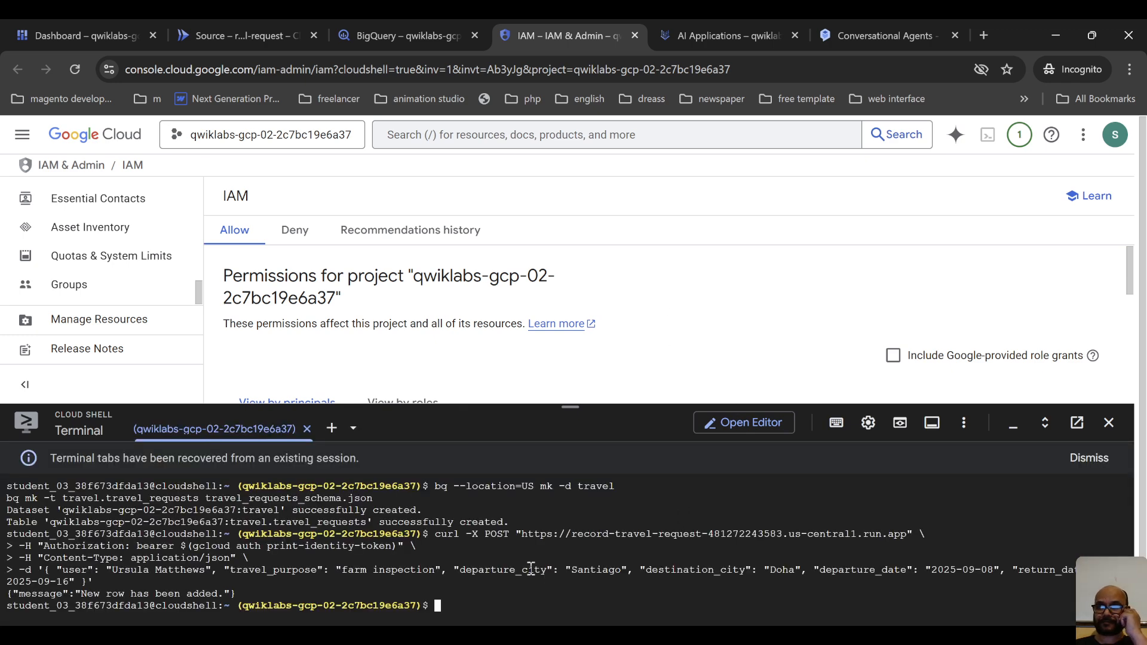
{"action": "left_click_drag", "start_coordinate": [428, 407], "coordinate": [454, 590]}
{"action": "left_click", "coordinate": [894, 356]}
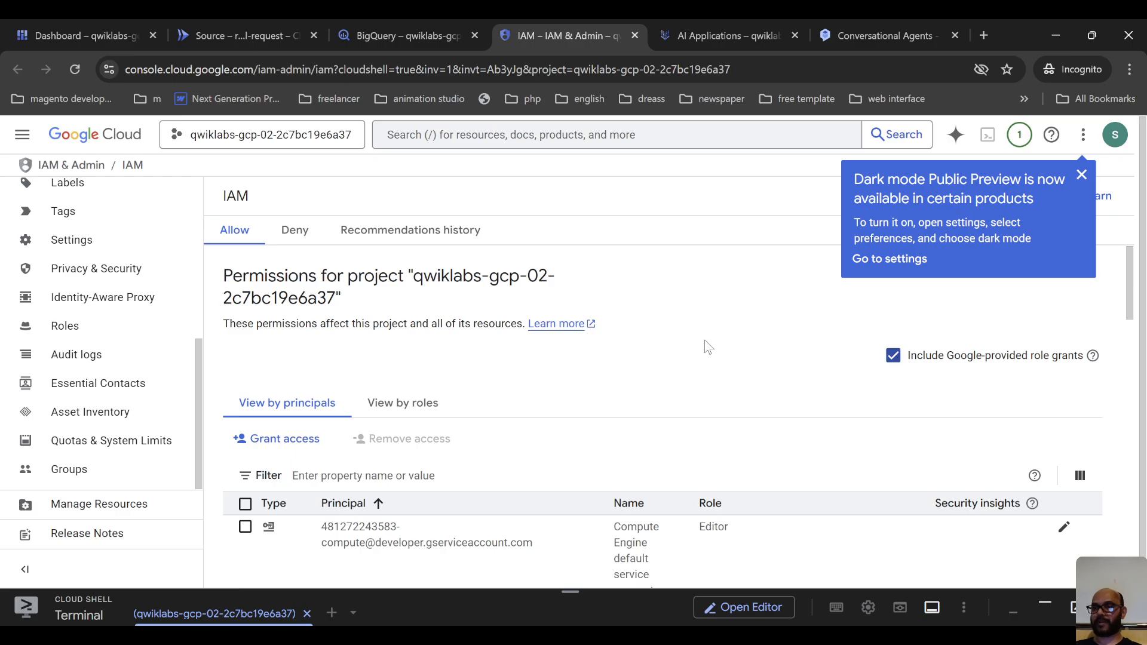
{"action": "scroll", "coordinate": [708, 347], "scroll_direction": "down", "scroll_amount": 2}
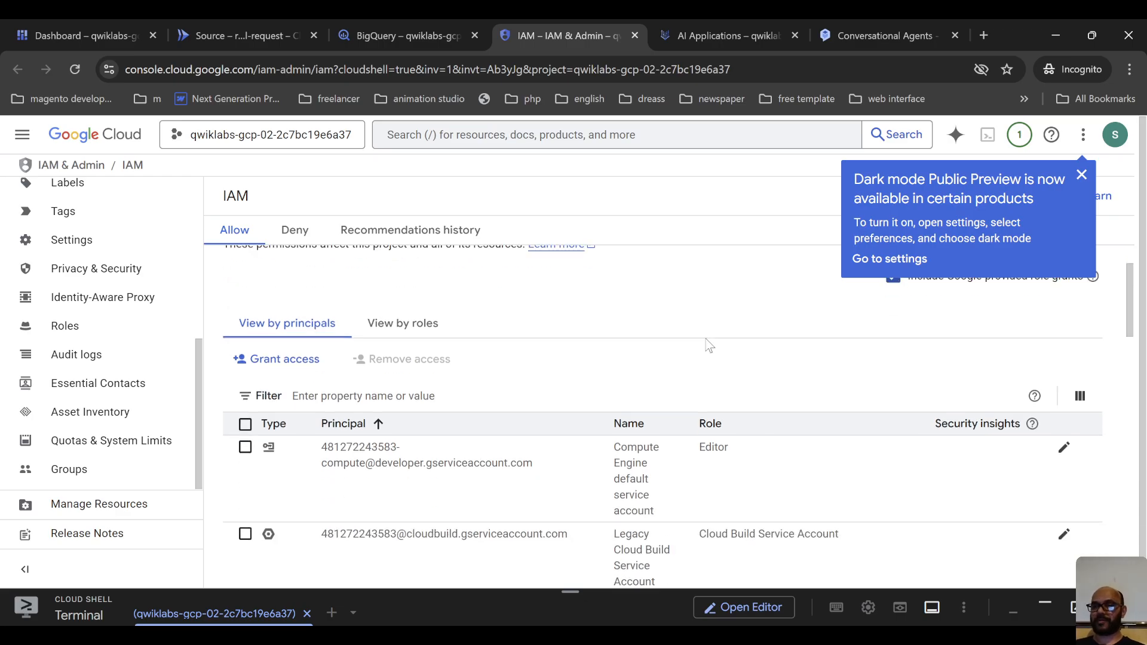
Dismiss the dark mode callout and look through the service accounts and their roles in the project's permissions list.
{"action": "left_click", "coordinate": [1082, 175]}
{"action": "mouse_move", "coordinate": [1082, 289]}
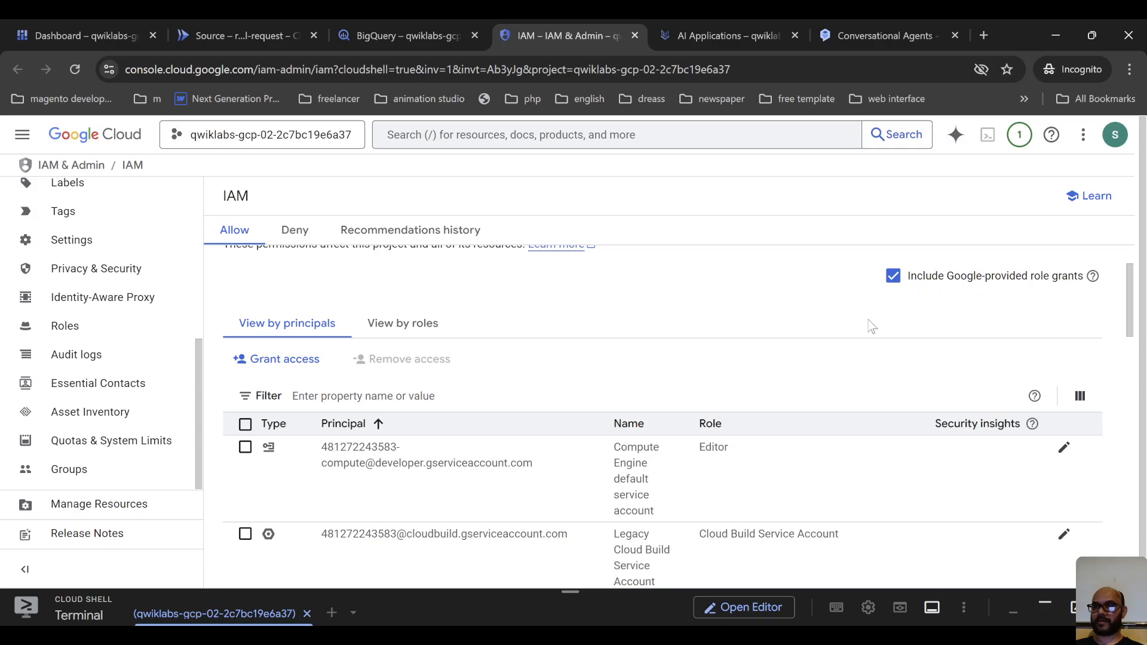
{"action": "scroll", "coordinate": [555, 330], "scroll_direction": "down", "scroll_amount": 4}
{"action": "scroll", "coordinate": [549, 375], "scroll_direction": "down", "scroll_amount": 4}
{"action": "scroll", "coordinate": [547, 395], "scroll_direction": "down", "scroll_amount": 10}
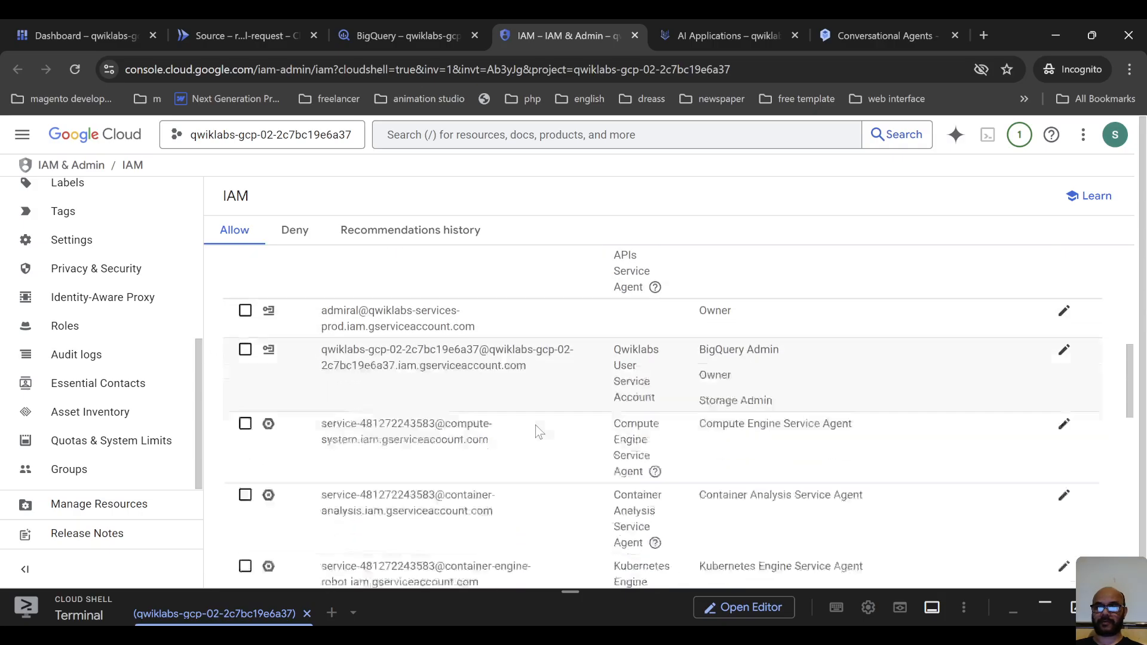
{"action": "scroll", "coordinate": [543, 406], "scroll_direction": "up", "scroll_amount": 12}
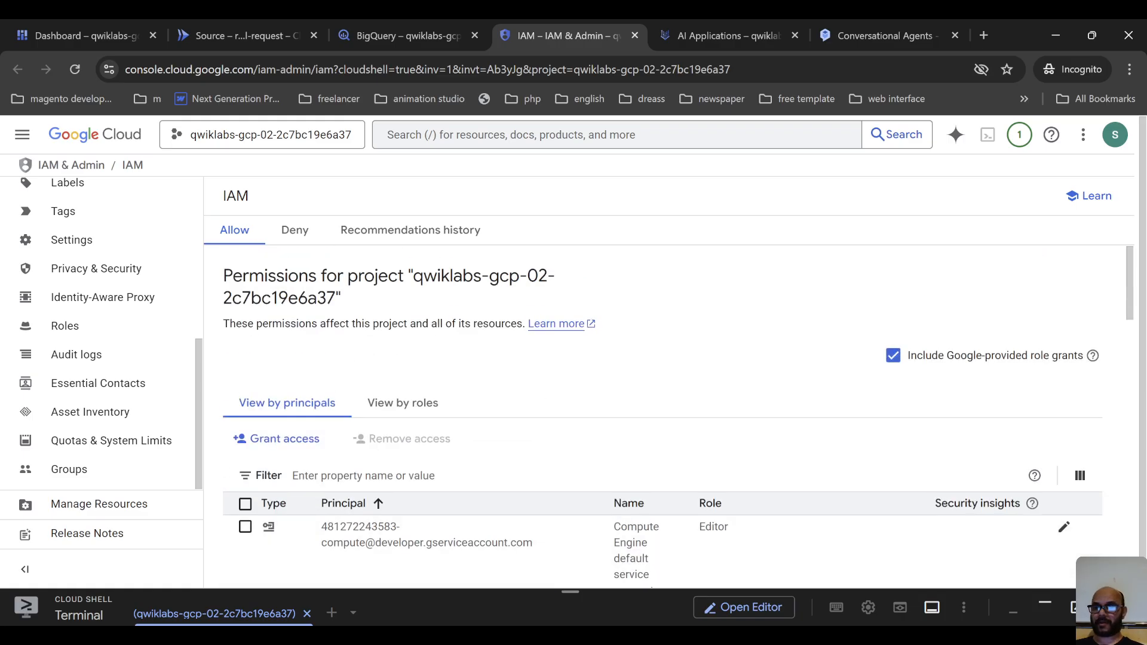
{"action": "key", "text": "alt+Tab"}
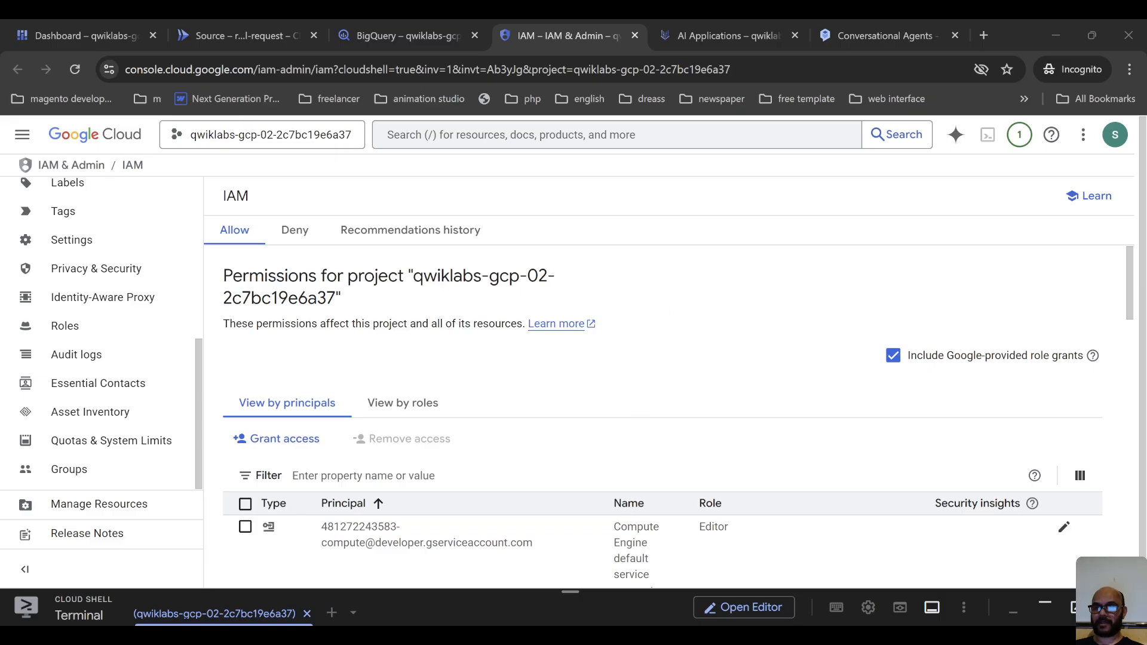
{"action": "key", "text": "alt+Tab"}
{"action": "scroll", "coordinate": [383, 419], "scroll_direction": "down", "scroll_amount": 5}
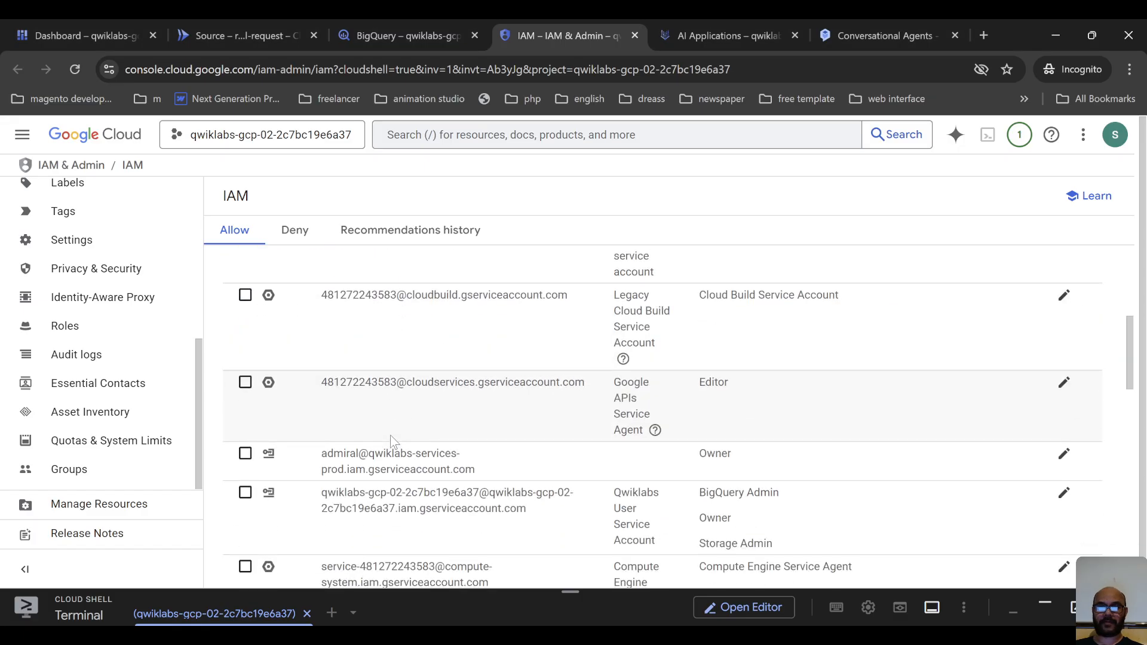
{"action": "scroll", "coordinate": [458, 505], "scroll_direction": "down", "scroll_amount": 1}
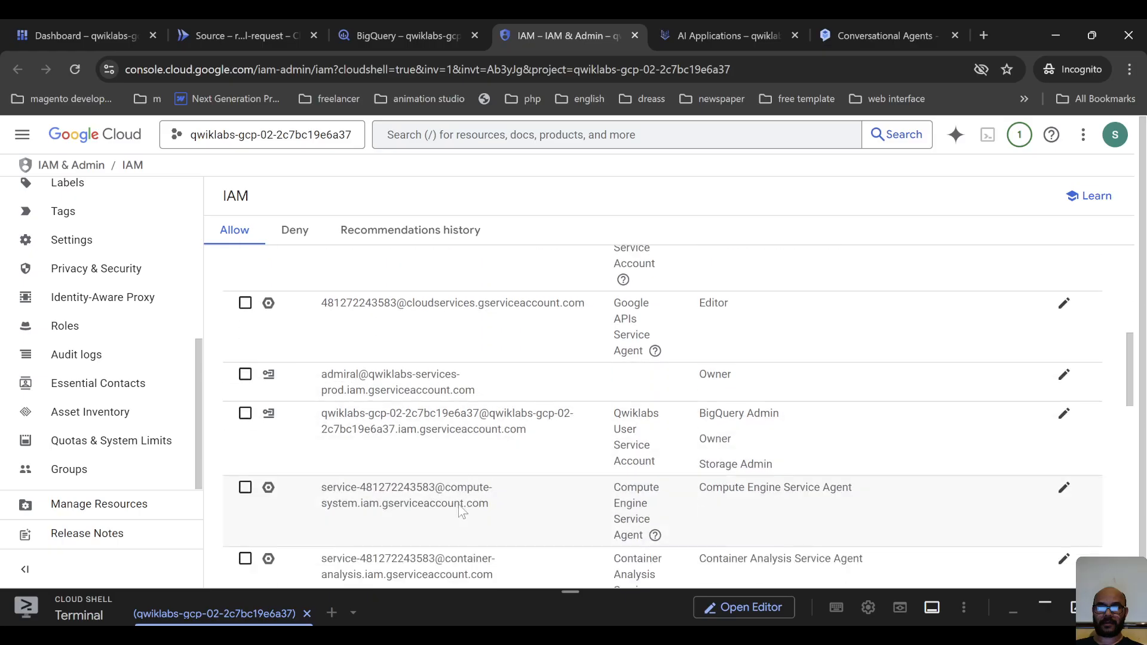
{"action": "scroll", "coordinate": [569, 478], "scroll_direction": "down", "scroll_amount": 3}
{"action": "scroll", "coordinate": [569, 478], "scroll_direction": "down", "scroll_amount": 3}
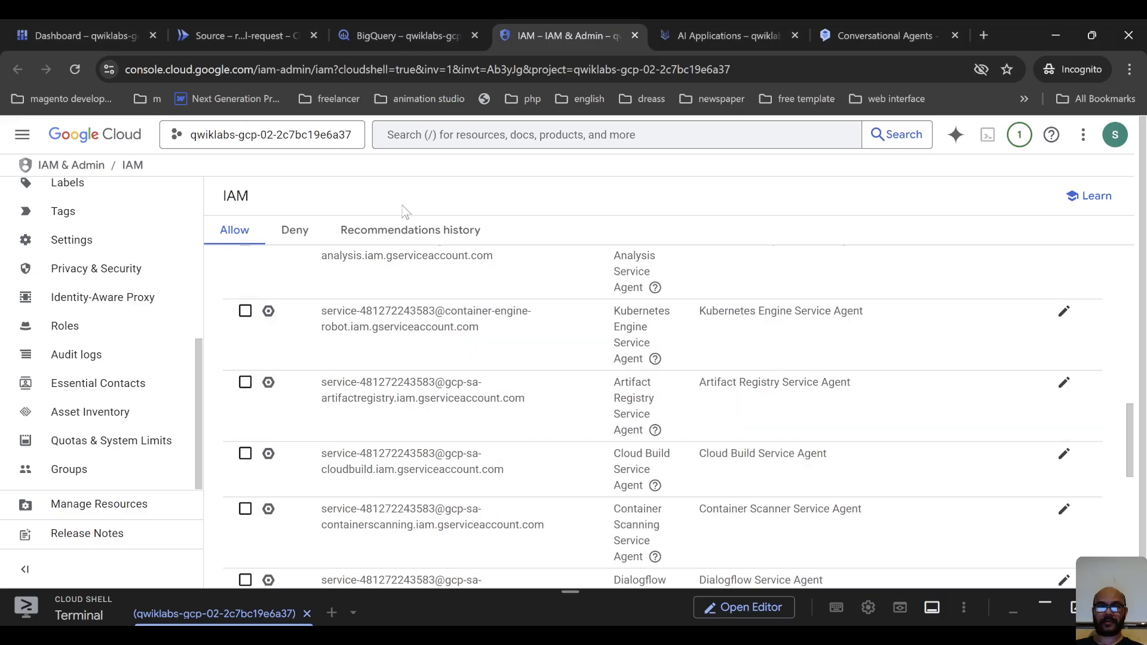
{"action": "scroll", "coordinate": [415, 254], "scroll_direction": "up", "scroll_amount": 5}
{"action": "scroll", "coordinate": [418, 290], "scroll_direction": "up", "scroll_amount": 3}
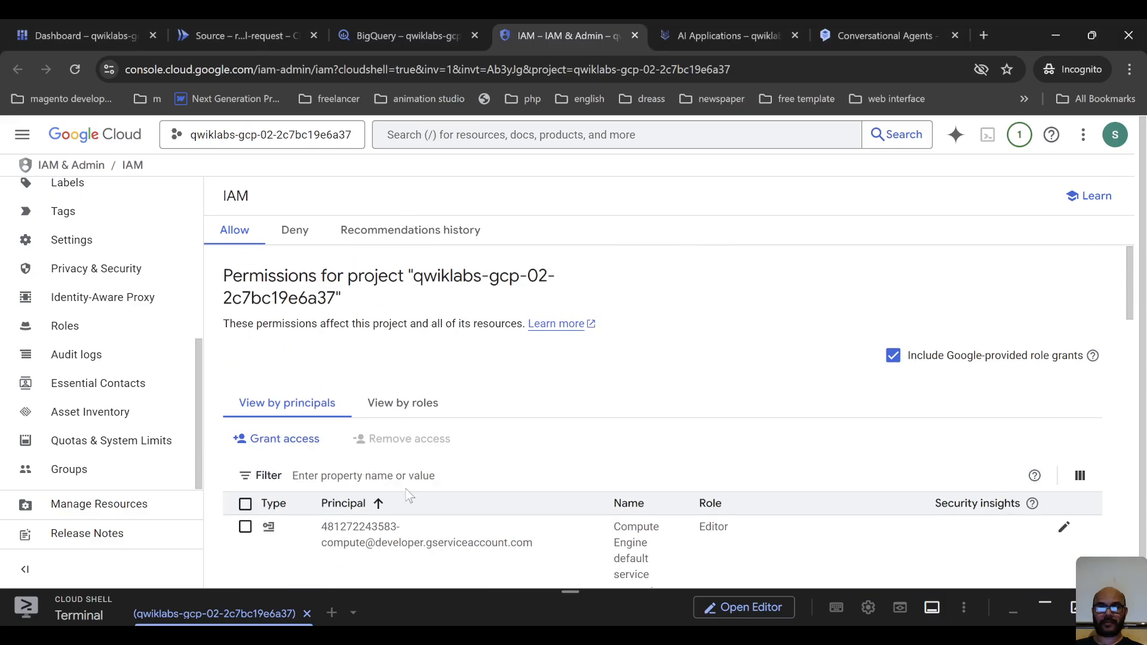
Filter the principals list by the value Dialogflow Service Agent.
{"action": "left_click", "coordinate": [326, 476]}
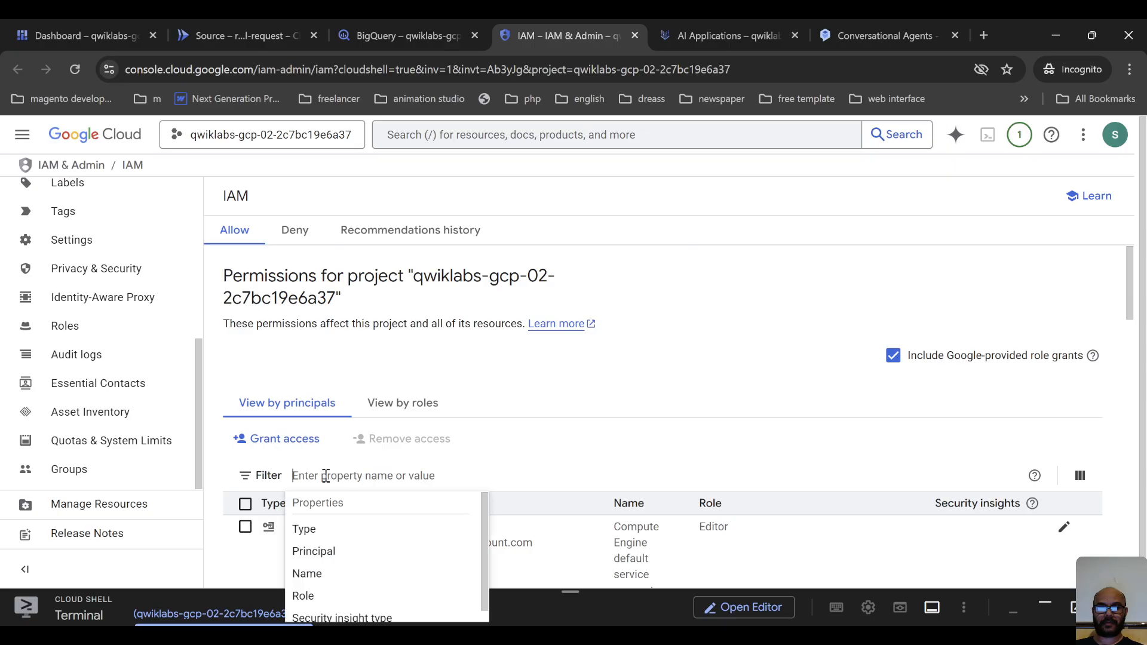
{"action": "type", "text": "Dialogflow Service Agent"}
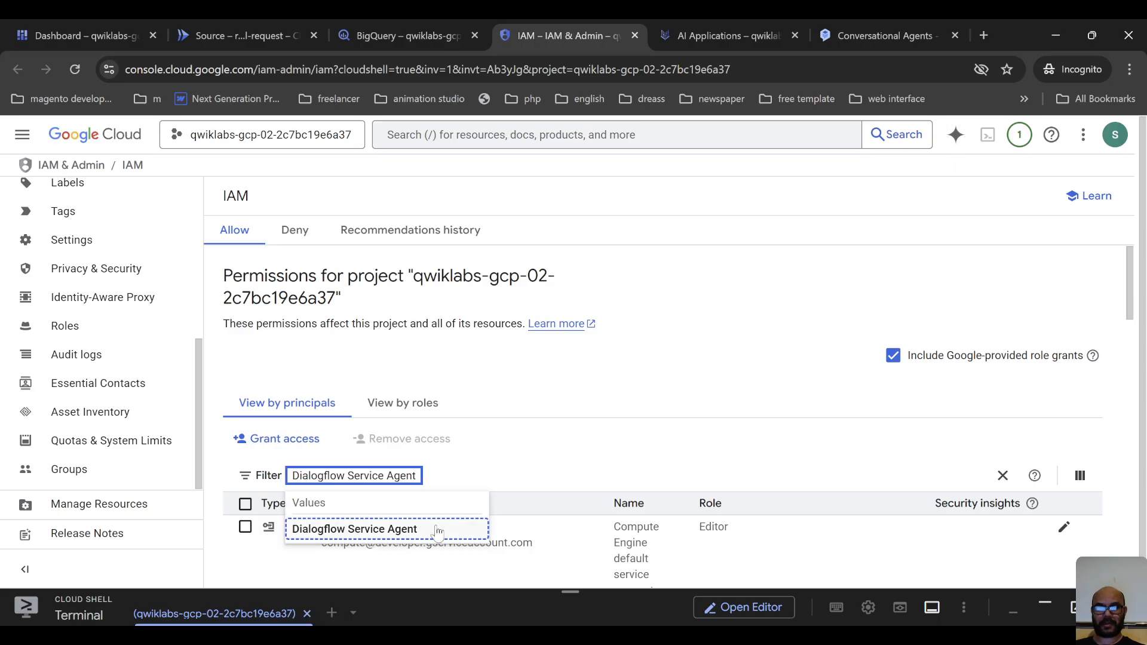
{"action": "left_click", "coordinate": [409, 531]}
{"action": "scroll", "coordinate": [623, 431], "scroll_direction": "down", "scroll_amount": 1}
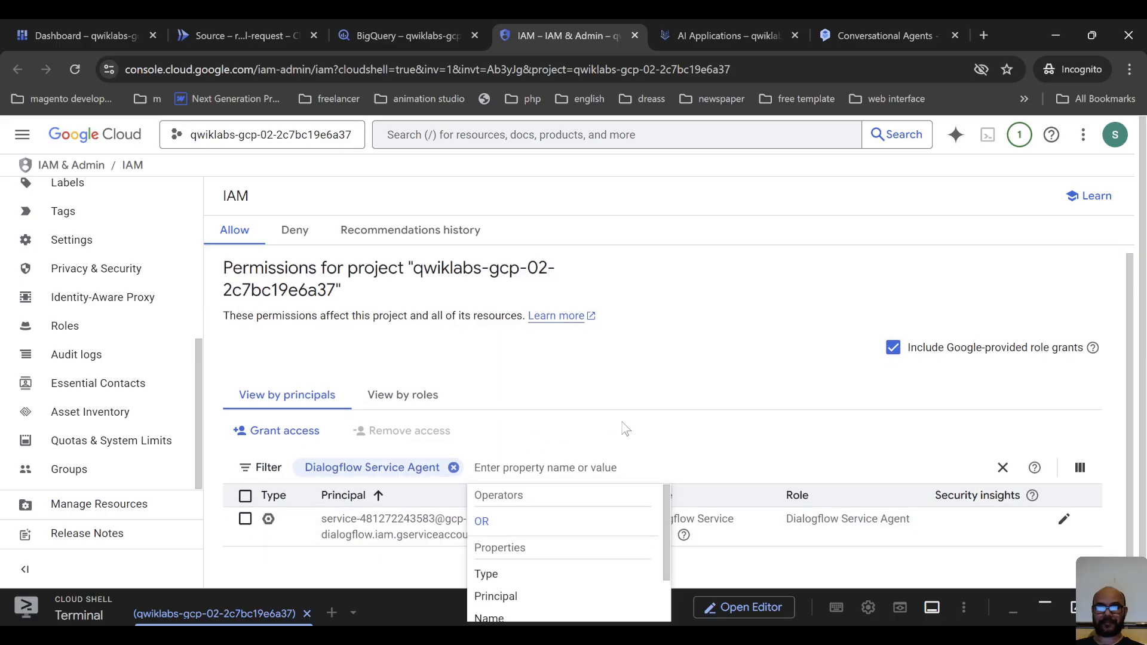
{"action": "left_click", "coordinate": [352, 540]}
Add the Cloud Run Invoker role to the Dialogflow service account alongside its existing role and save the access change.
{"action": "left_click", "coordinate": [1064, 519]}
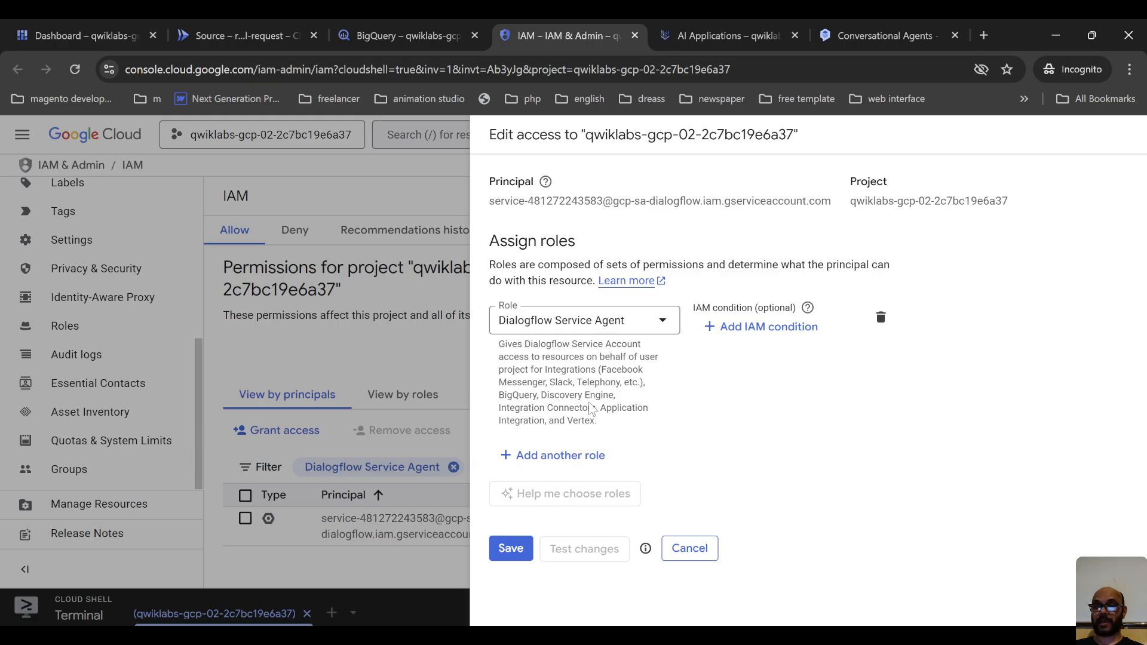
{"action": "left_click", "coordinate": [568, 456]}
{"action": "left_click", "coordinate": [542, 473]}
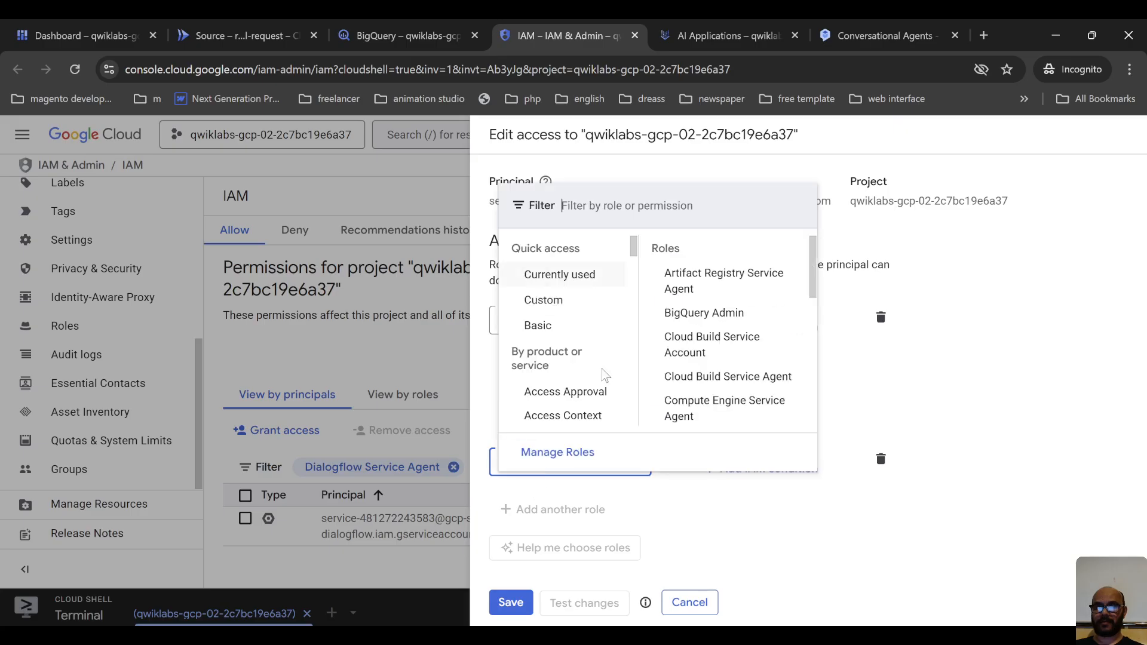
{"action": "left_click", "coordinate": [617, 334]}
{"action": "type", "text": "Cloud Run Invoker"}
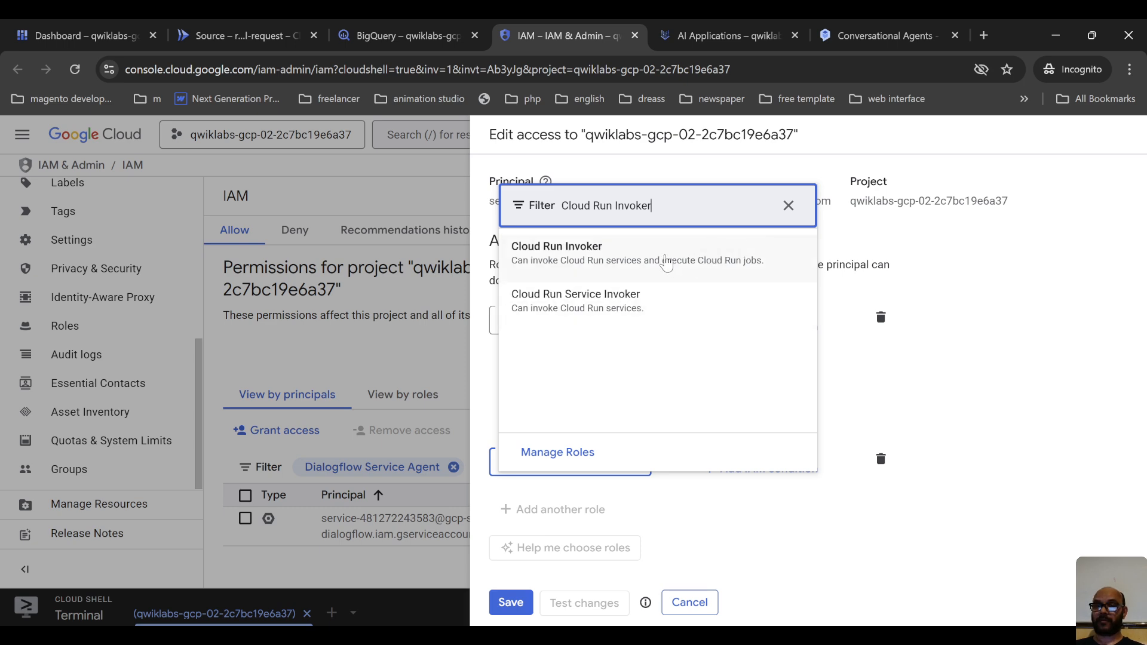
{"action": "left_click", "coordinate": [571, 258]}
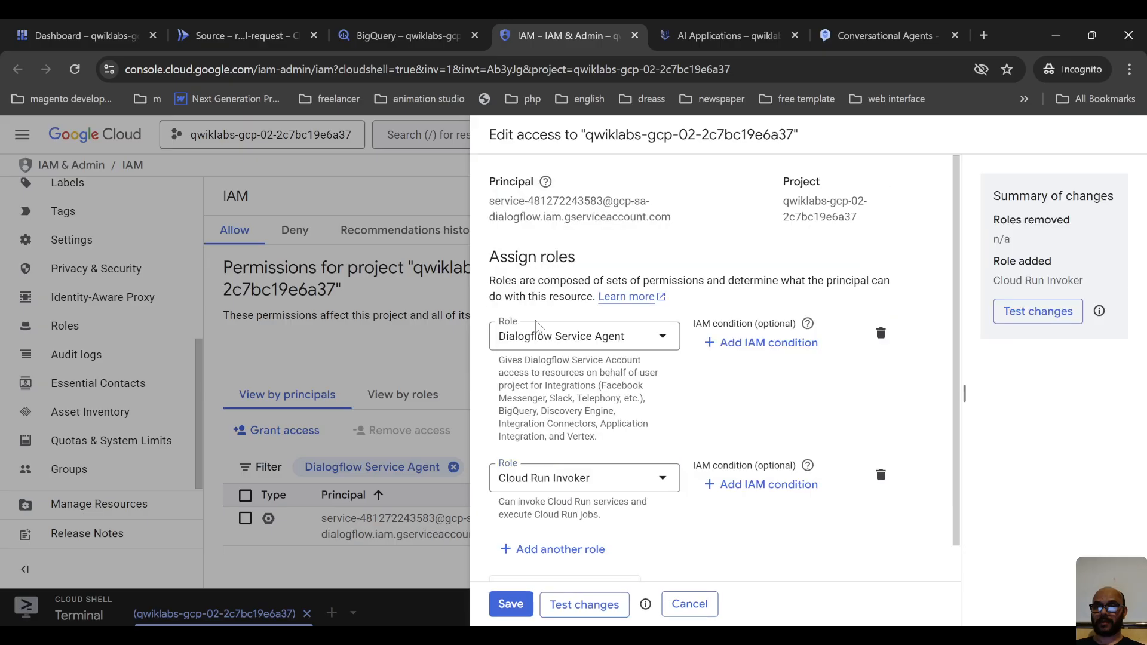
{"action": "left_click", "coordinate": [509, 605]}
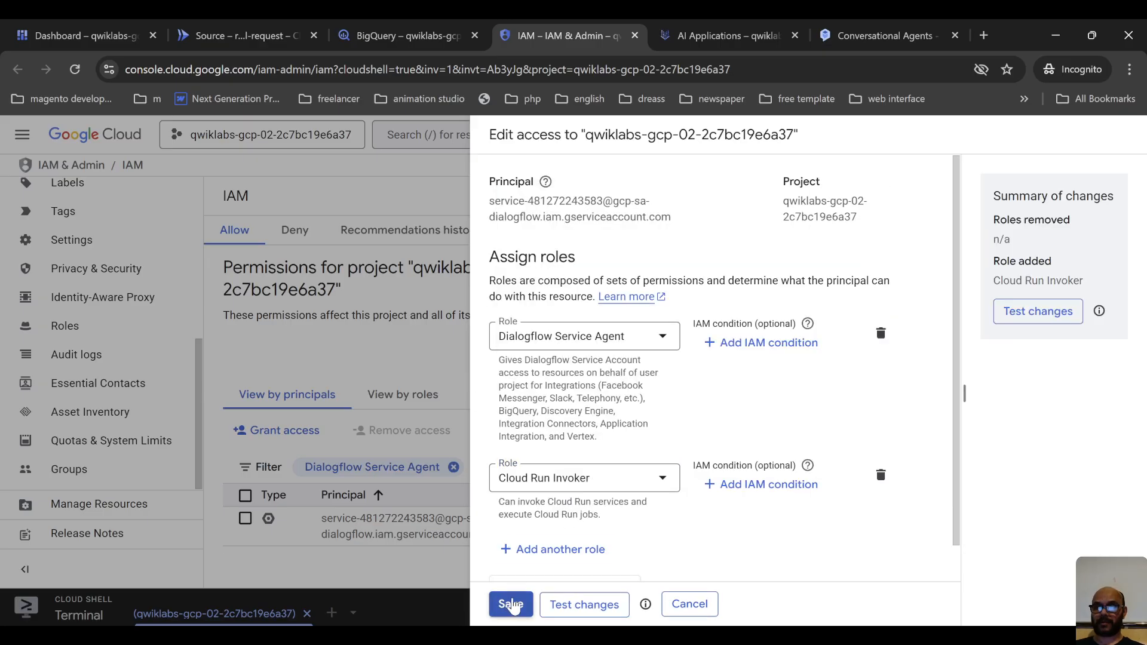
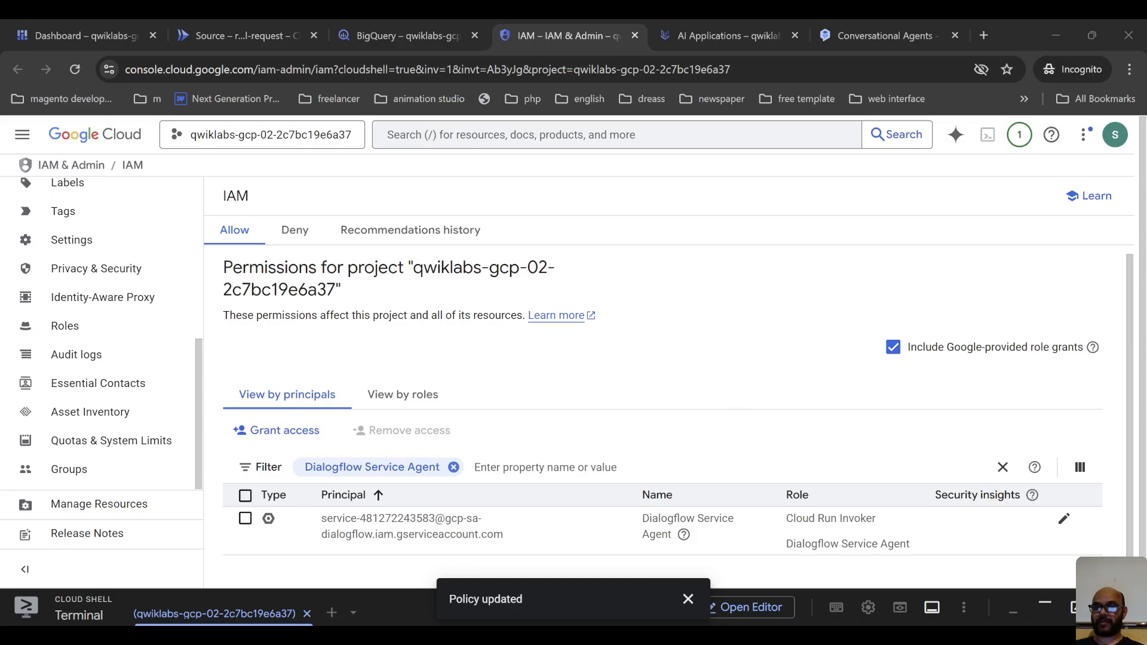
Switch to the Conversational Agents browser tab and open the Default Generative Playbook from the agent's playbooks.
{"action": "left_click", "coordinate": [720, 33]}
{"action": "left_click", "coordinate": [882, 24]}
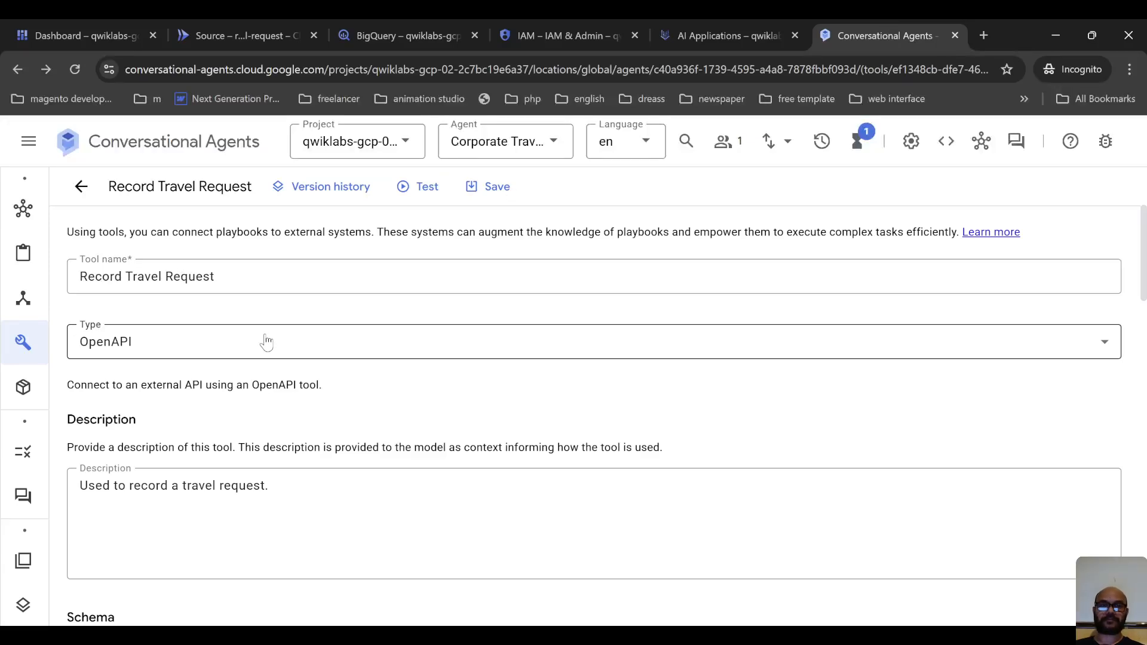
{"action": "scroll", "coordinate": [233, 397], "scroll_direction": "down", "scroll_amount": 3}
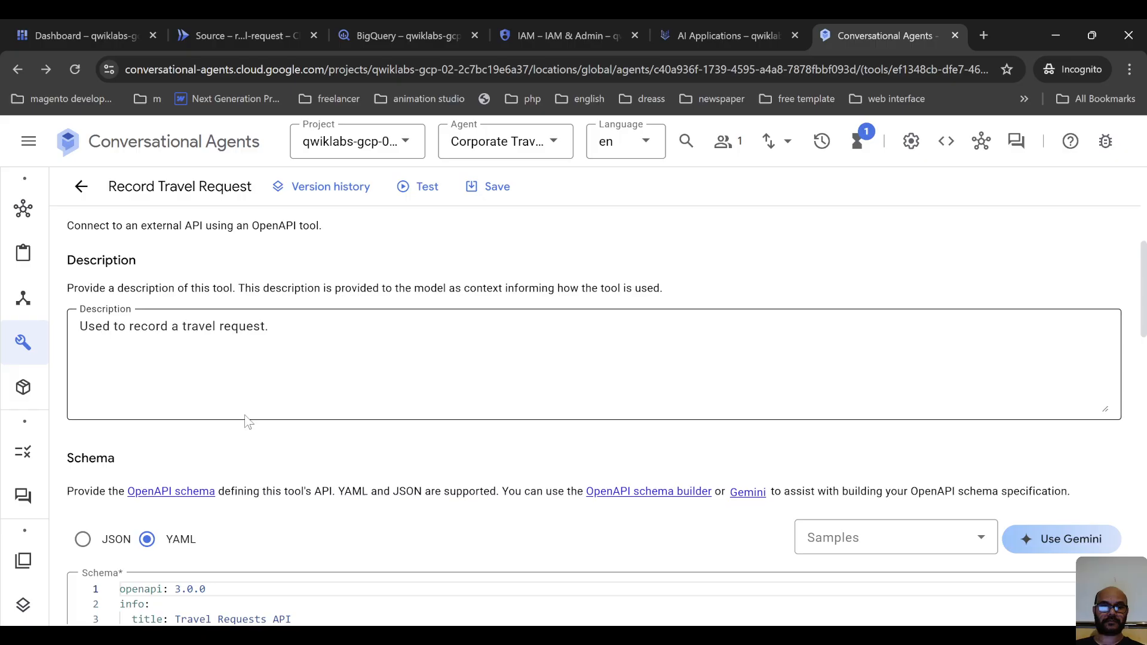
{"action": "scroll", "coordinate": [245, 423], "scroll_direction": "down", "scroll_amount": 15}
{"action": "scroll", "coordinate": [263, 436], "scroll_direction": "down", "scroll_amount": 5}
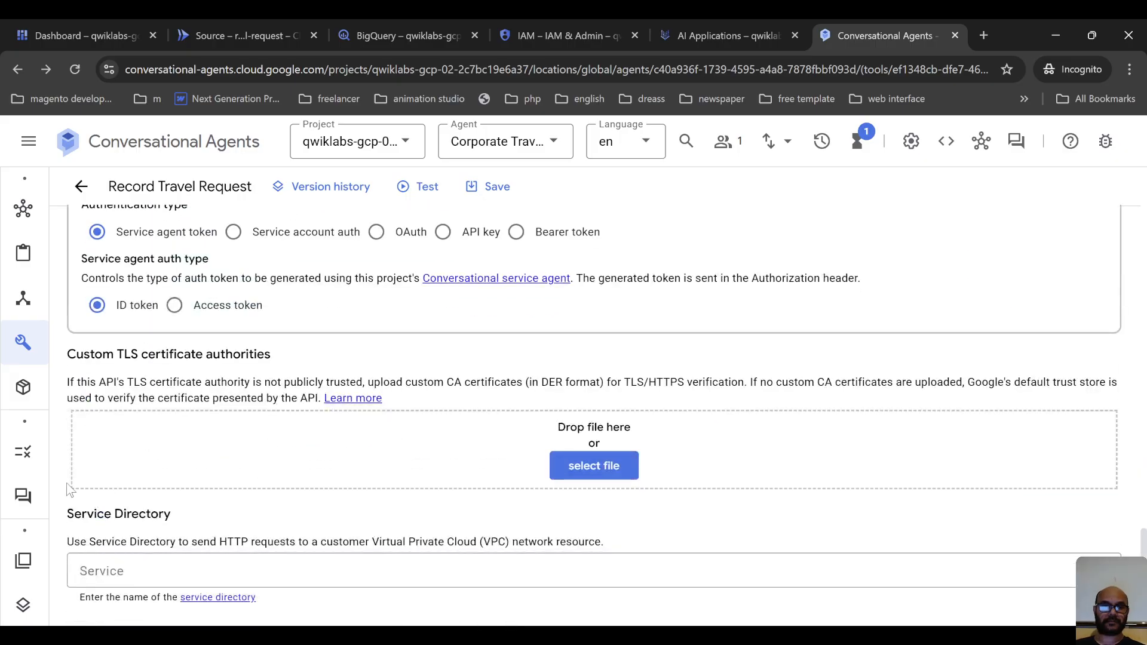
{"action": "mouse_move", "coordinate": [35, 467]}
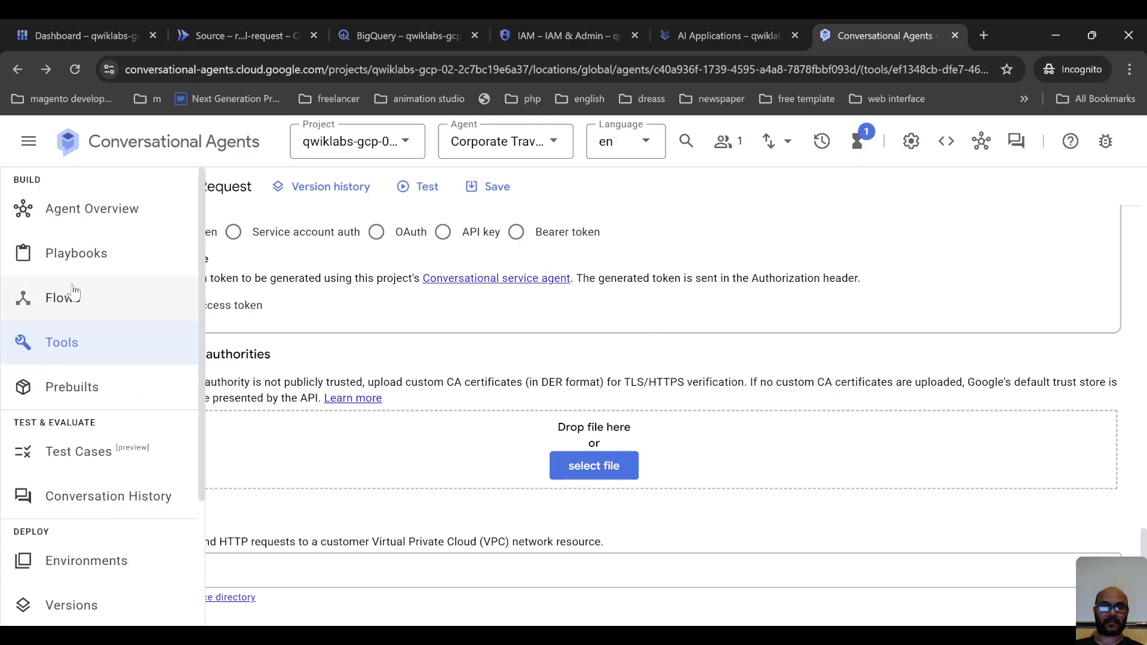
{"action": "left_click", "coordinate": [136, 254]}
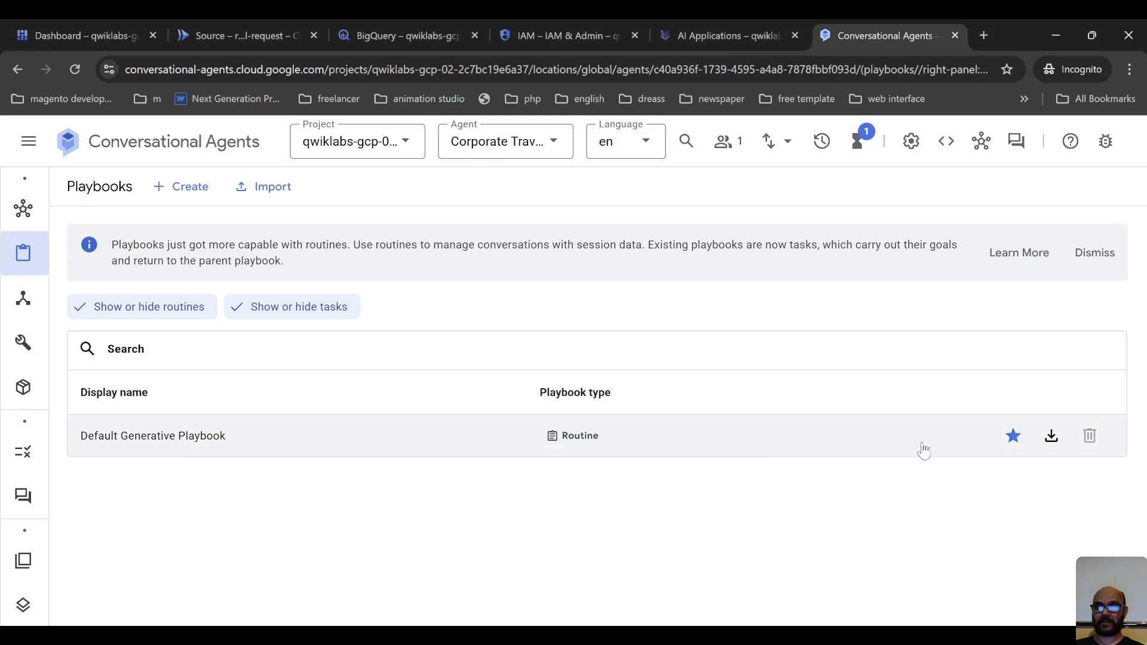
{"action": "left_click", "coordinate": [147, 443]}
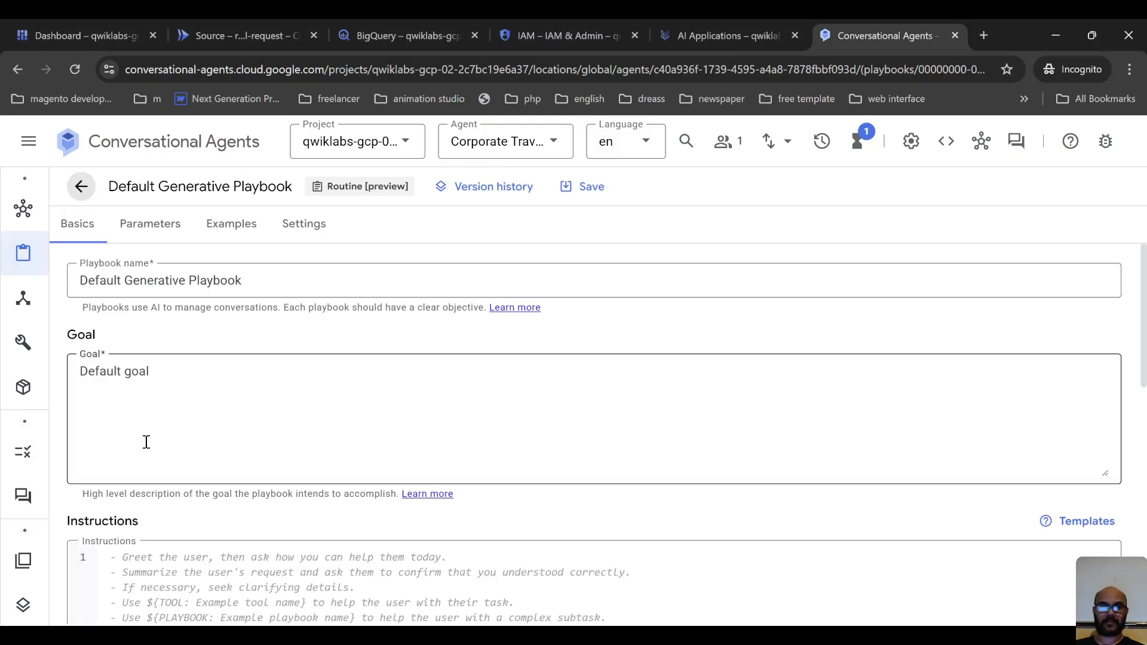
Rename the playbook to "Confirm Travel Data" and replace its goal with "Help users book travel.".
{"action": "triple_click", "coordinate": [257, 274]}
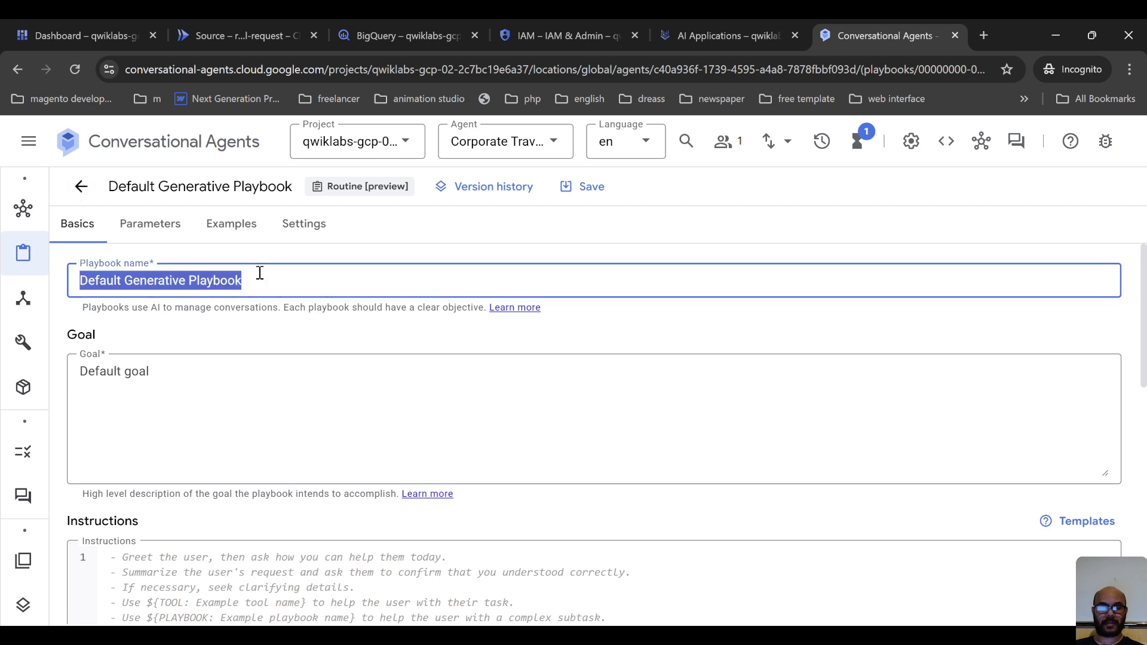
{"action": "type", "text": "Confirm Travel Data"}
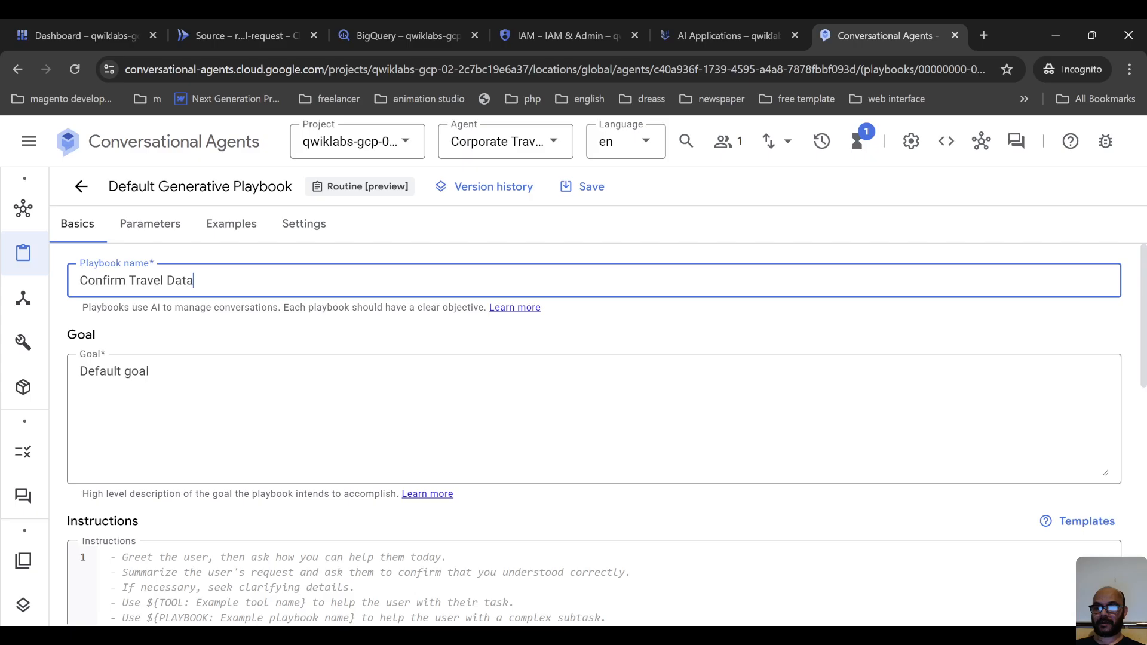
{"action": "key", "text": "alt+Tab"}
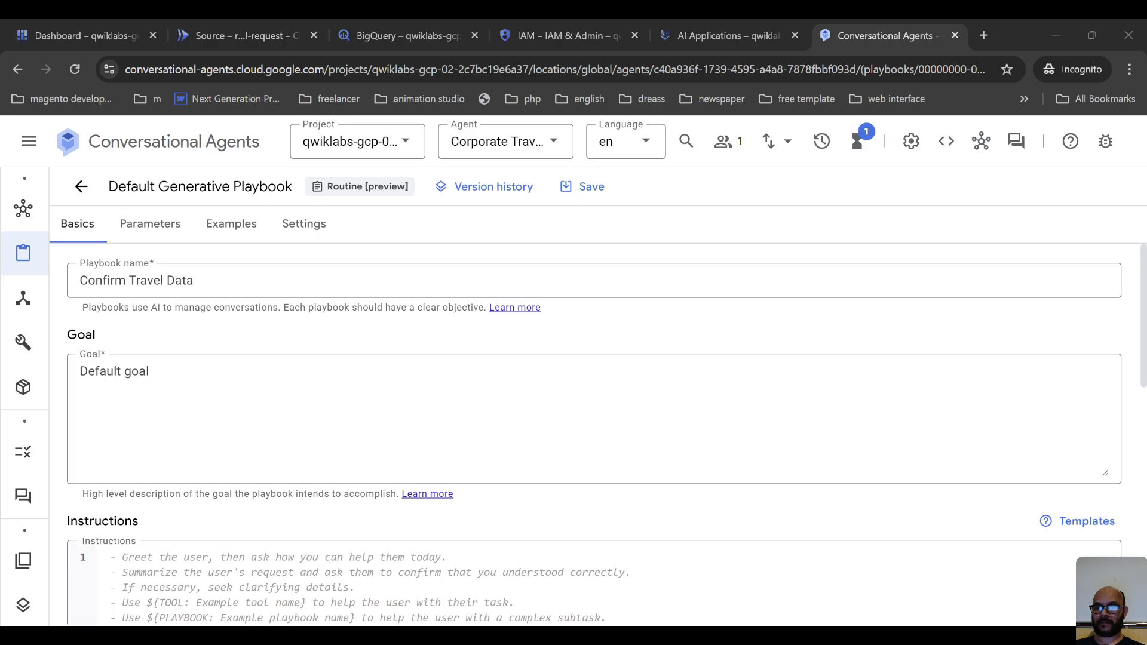
{"action": "key", "text": "alt+Tab"}
{"action": "left_click", "coordinate": [213, 387]}
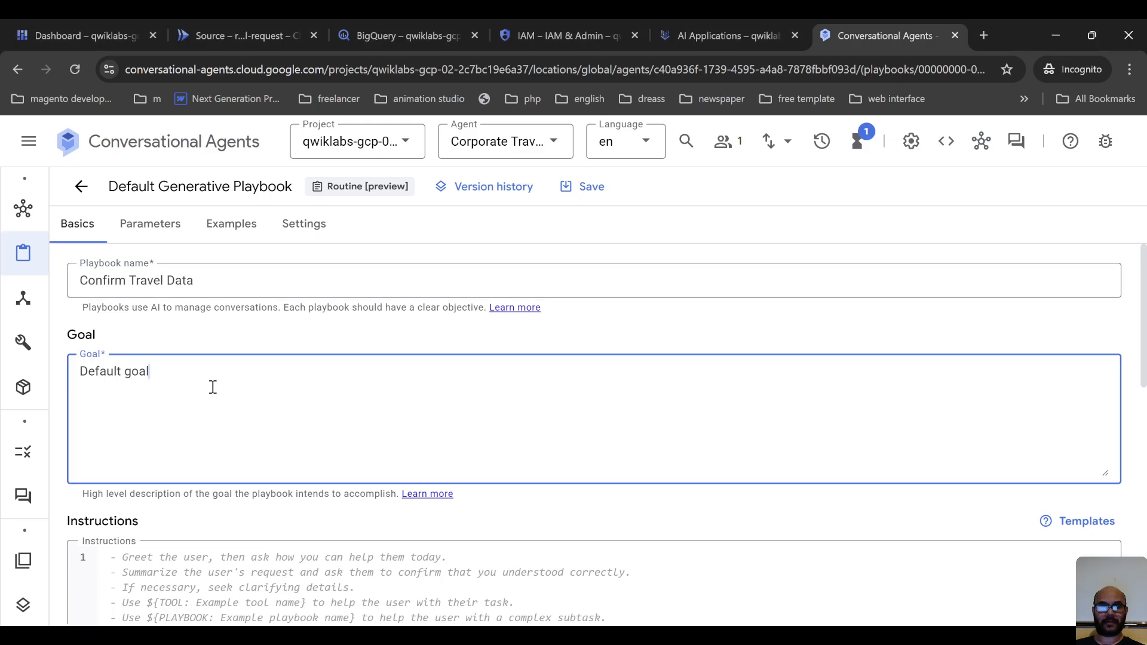
{"action": "key", "text": "ctrl+shift+Left"}
{"action": "key", "text": "ctrl+shift+Left"}
{"action": "type", "text": "Help users book travel."}
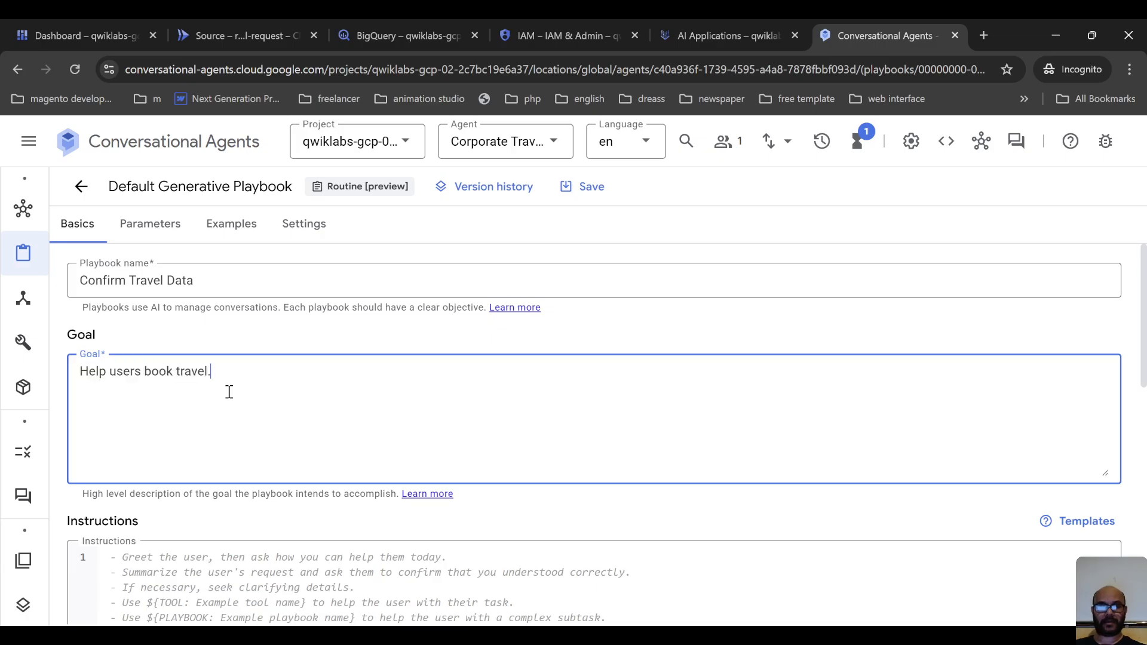
Enter instructions requesting travel details and dates (assuming 2025), using ${TOOL:Record Travel Request}, and telling users to expect a flight list by email within 24 hours.
{"action": "key", "text": "alt+Tab"}
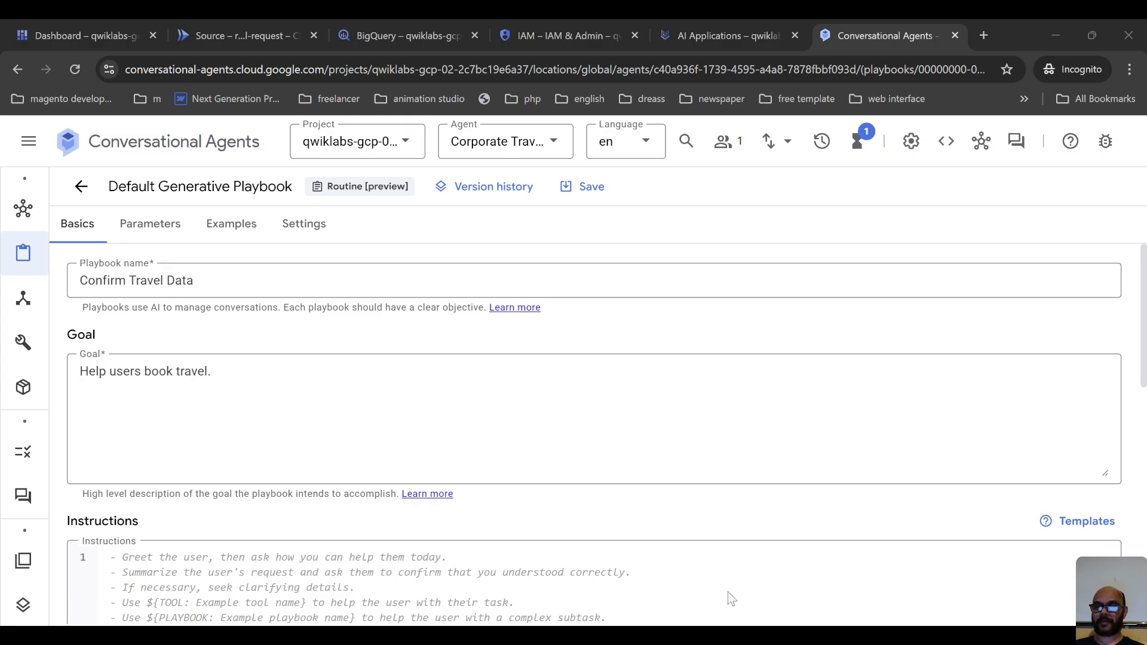
{"action": "left_click", "coordinate": [343, 432]}
{"action": "scroll", "coordinate": [343, 433], "scroll_direction": "down", "scroll_amount": 3}
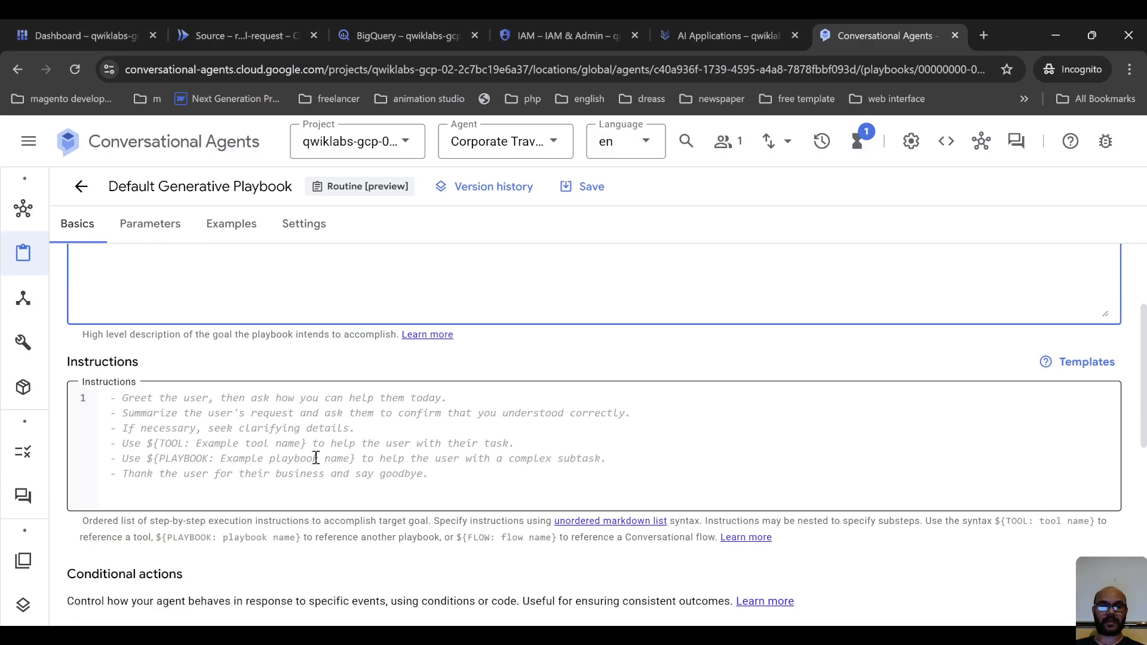
{"action": "left_click", "coordinate": [311, 441]}
{"action": "type", "text": "- Ask the user to provide for user name, travel purpose, departure city, destination city, and a range of dates. Assume a year of 2025 for dates without a year:     - Use ${TOOL:Record Travel Request}     - Let the user know that they should receive a list of flights to choose from in their email within 24 hours."}
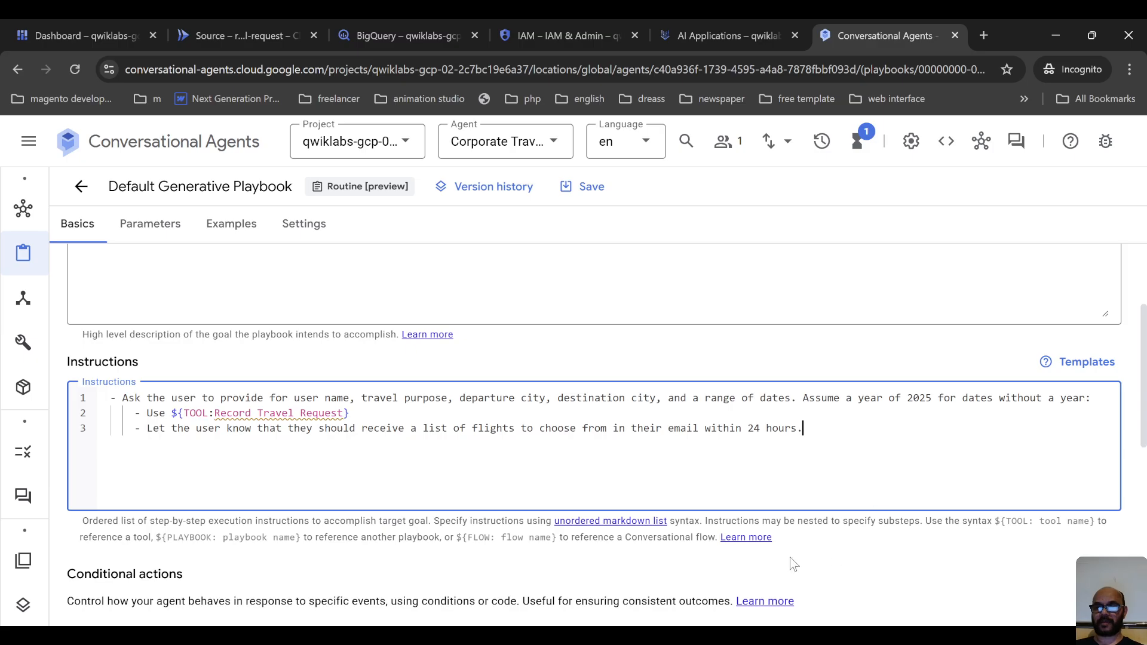
Look over the playbook's conditional actions and Python code sections, leave them empty, and save the playbook.
{"action": "key", "text": "alt+Tab"}
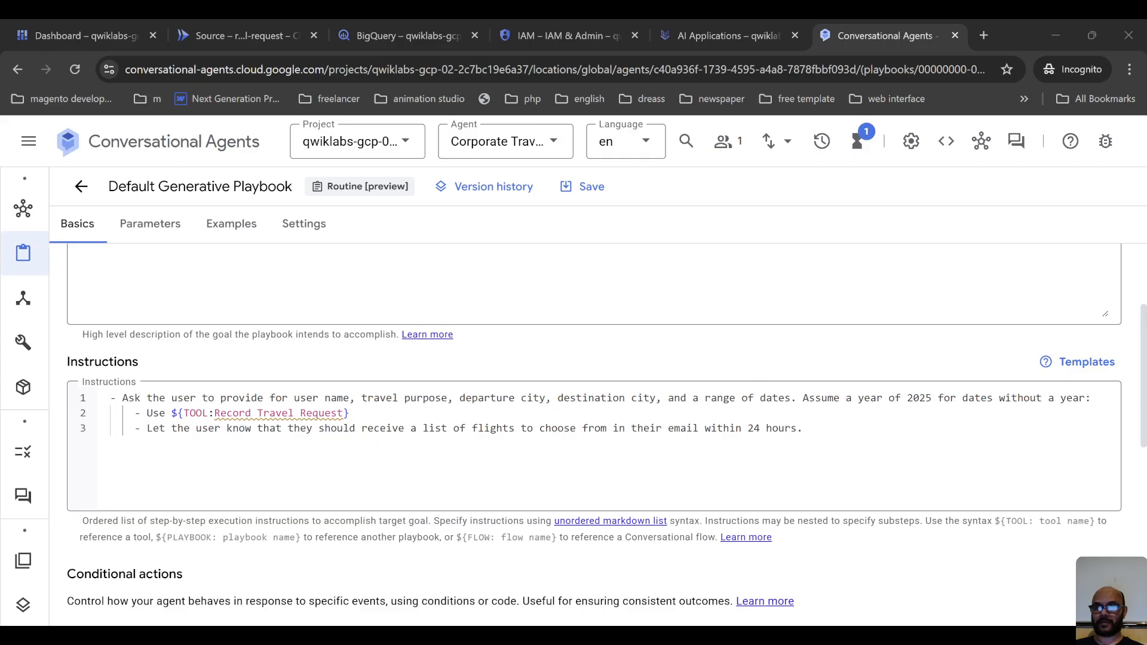
{"action": "key", "text": "alt+Tab"}
{"action": "scroll", "coordinate": [251, 461], "scroll_direction": "down", "scroll_amount": 3}
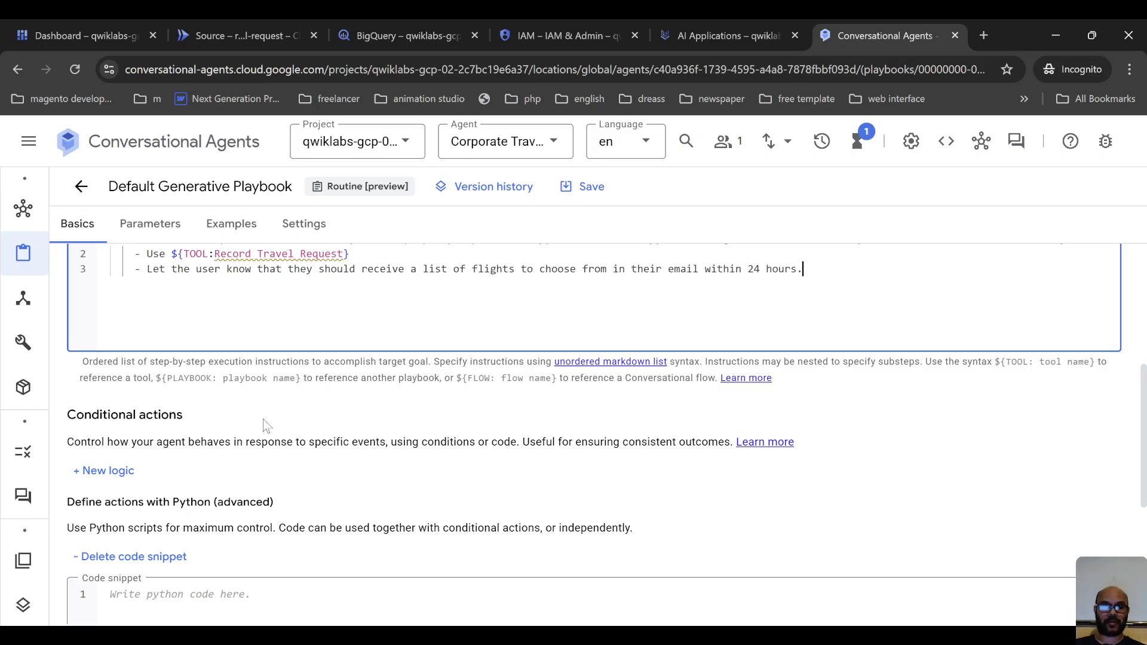
{"action": "scroll", "coordinate": [263, 422], "scroll_direction": "down", "scroll_amount": 3}
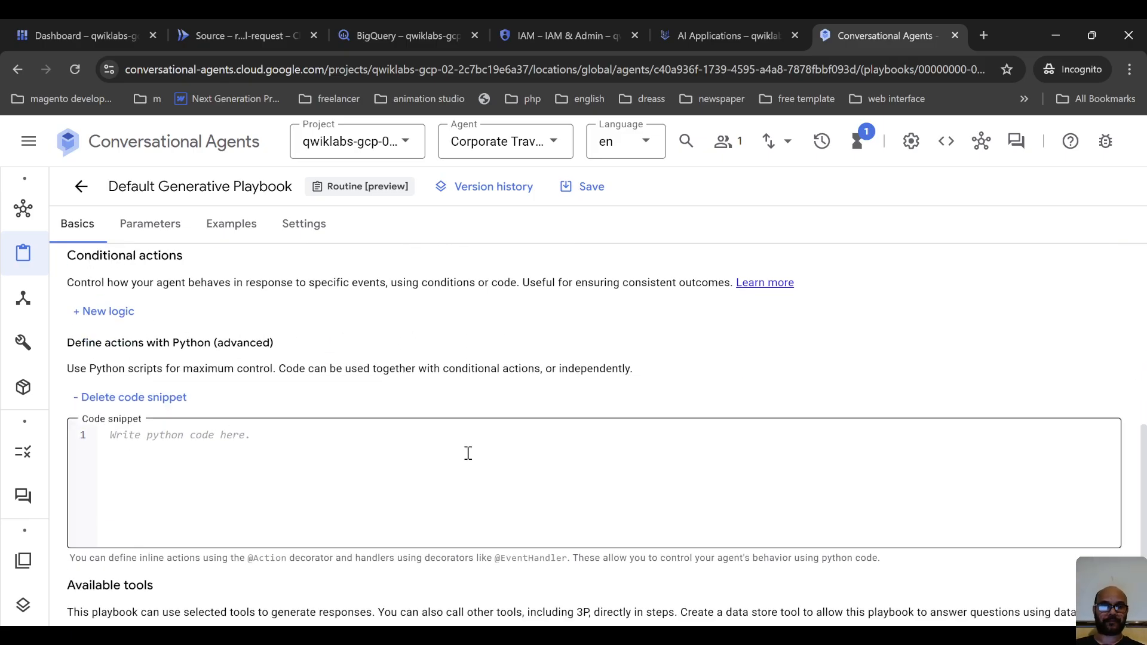
{"action": "key", "text": "alt+Tab"}
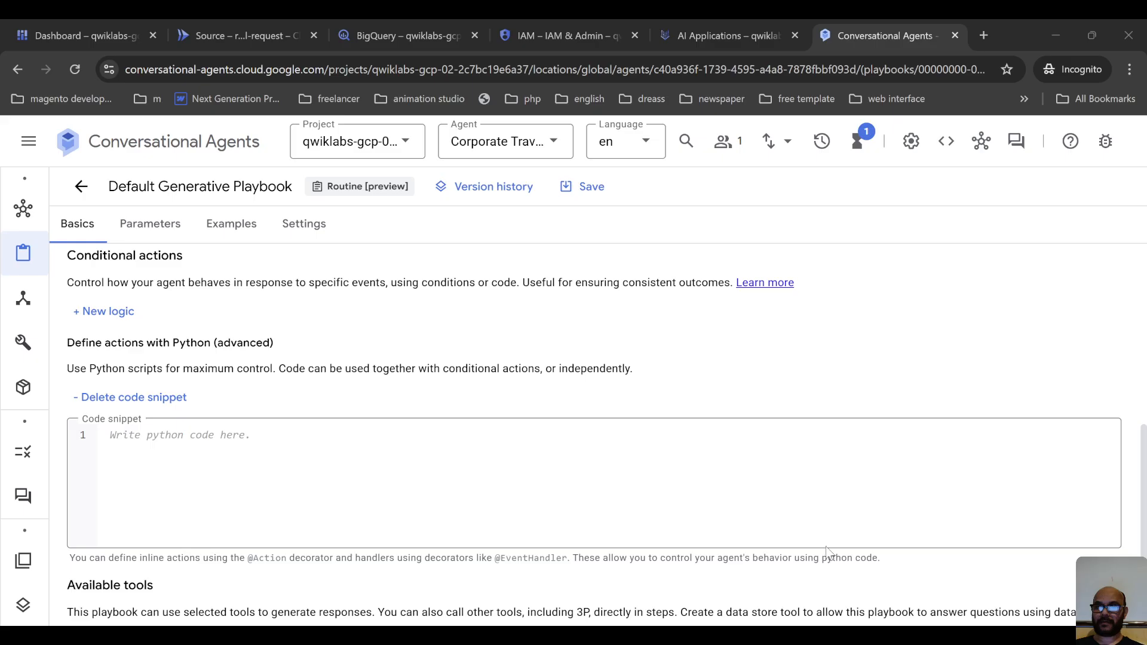
{"action": "key", "text": "alt+Tab"}
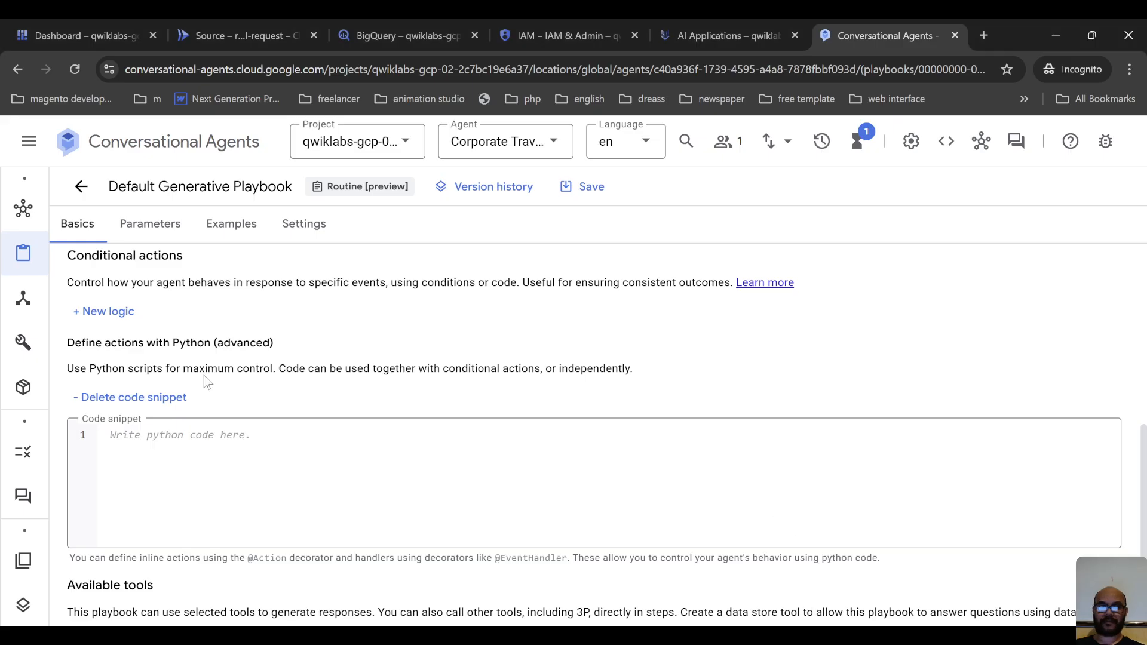
{"action": "left_click", "coordinate": [590, 186]}
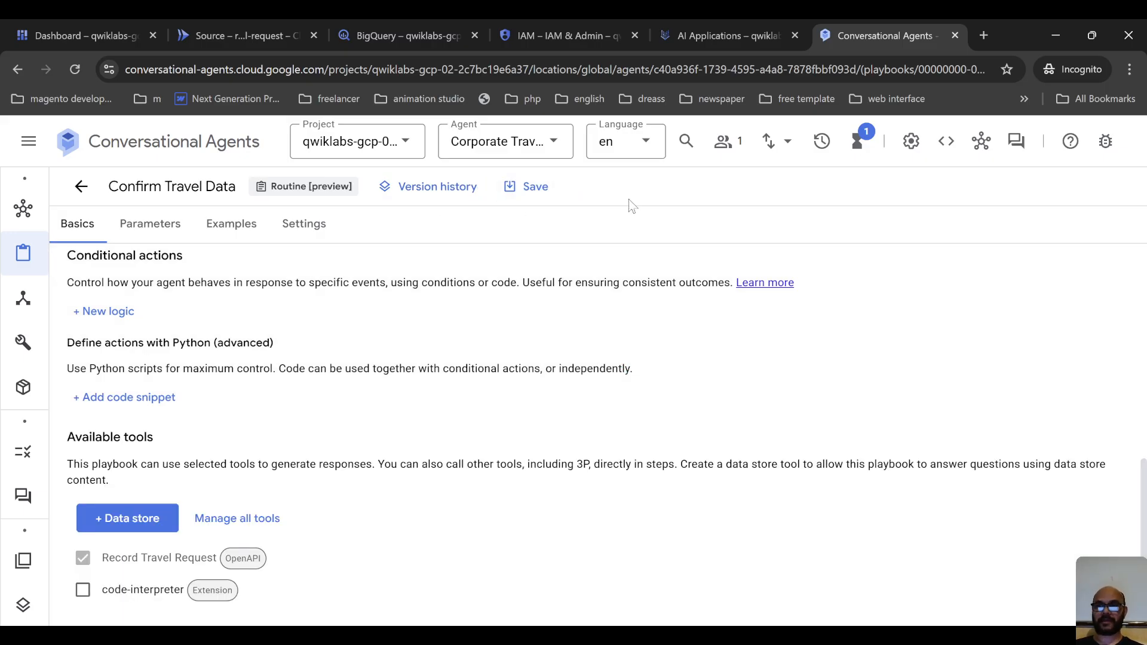
Open the agent preview and send "can you help me book a flight?" with Confirm Travel Data as the start resource.
{"action": "left_click", "coordinate": [1013, 150]}
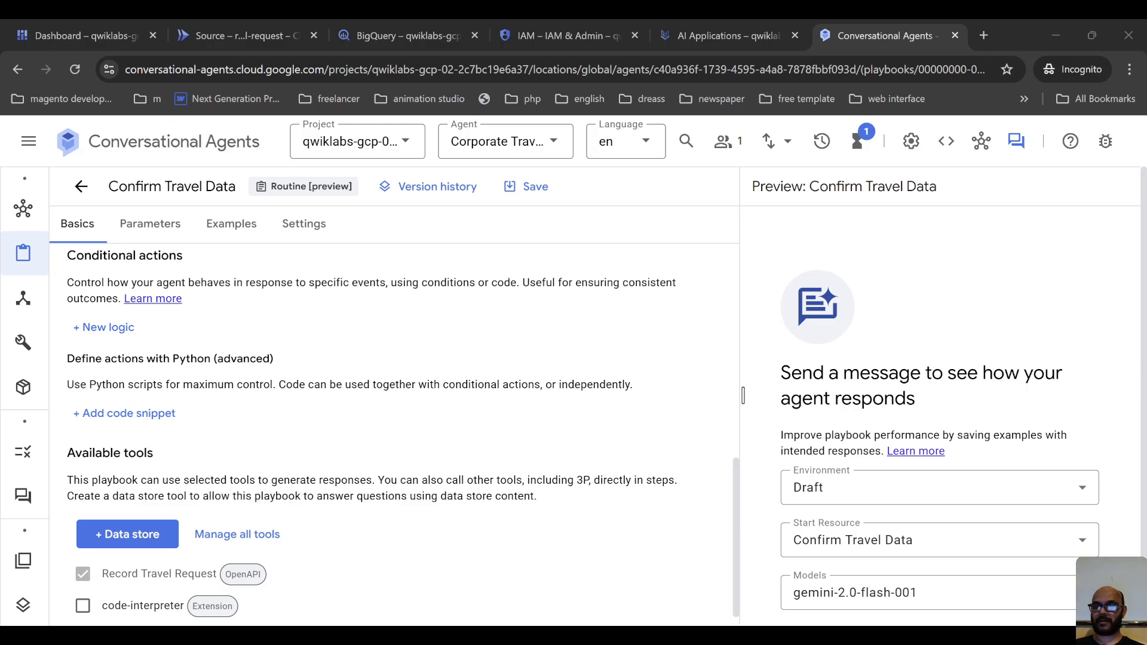
{"action": "scroll", "coordinate": [863, 528], "scroll_direction": "down", "scroll_amount": 1}
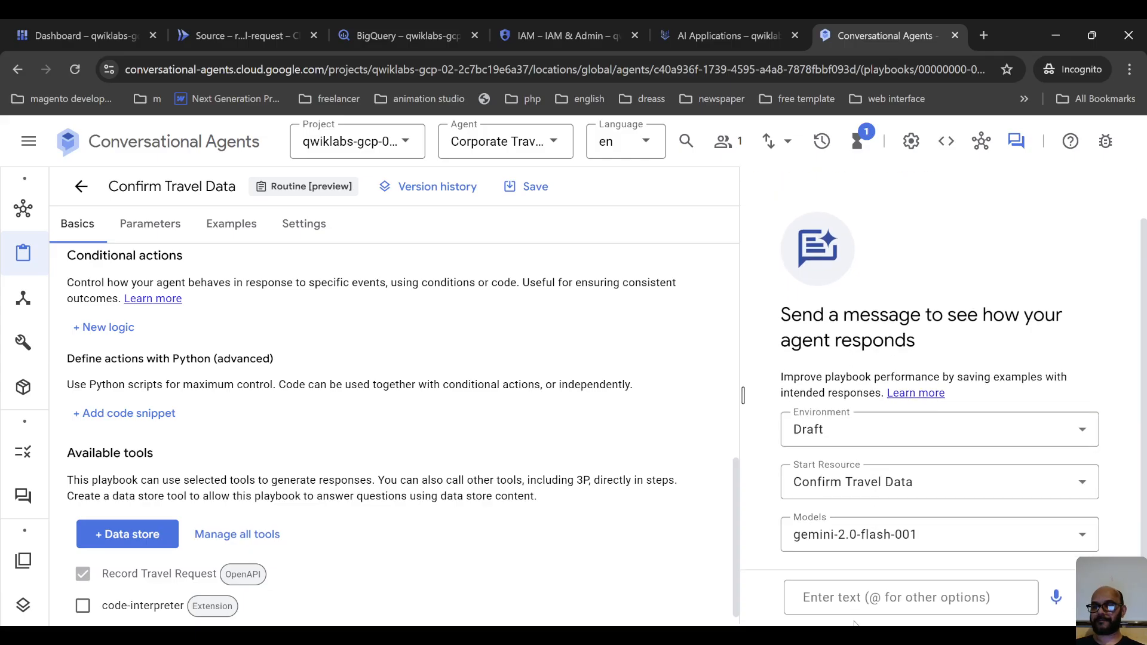
{"action": "type", "text": "can you help me book a flight?"}
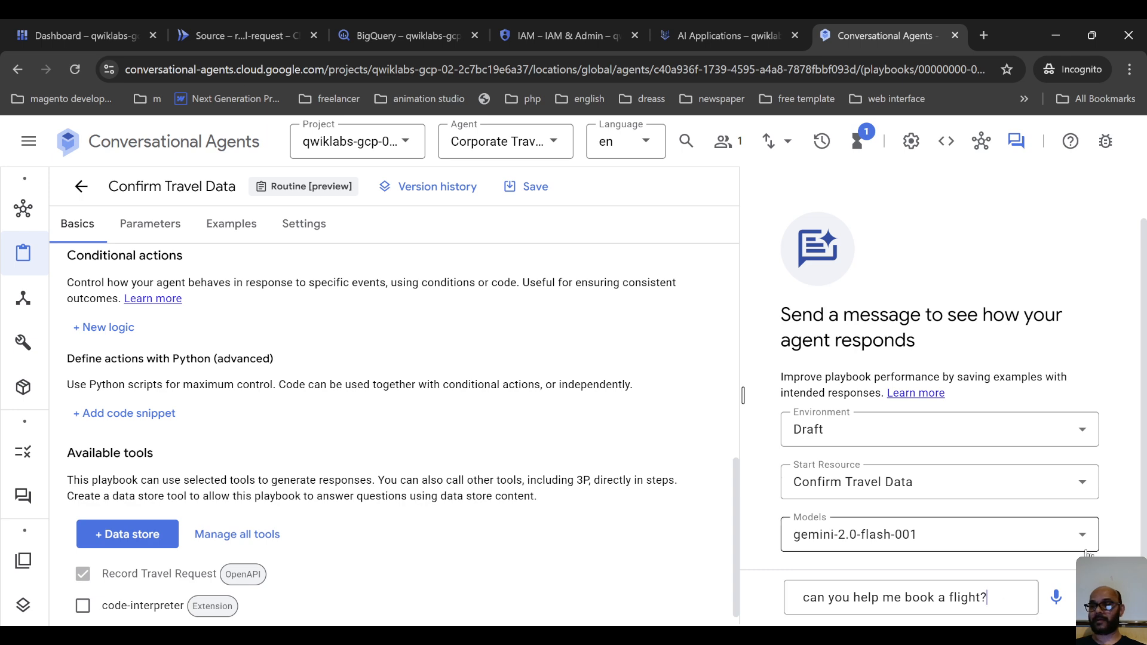
{"action": "left_click", "coordinate": [1062, 497]}
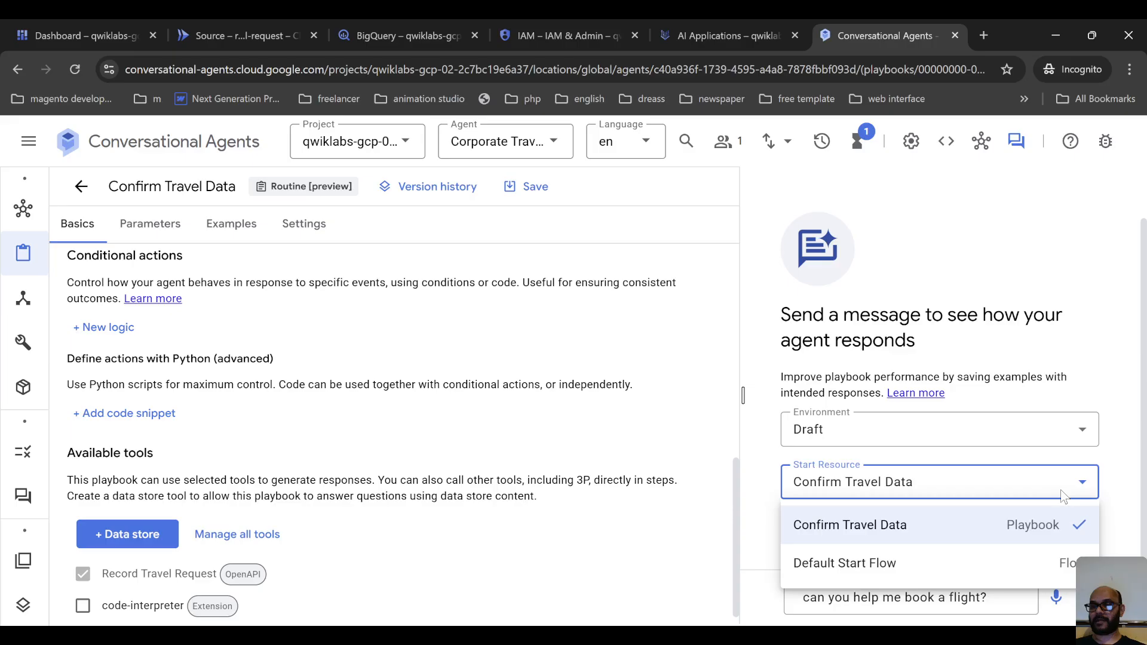
{"action": "left_click", "coordinate": [1062, 494]}
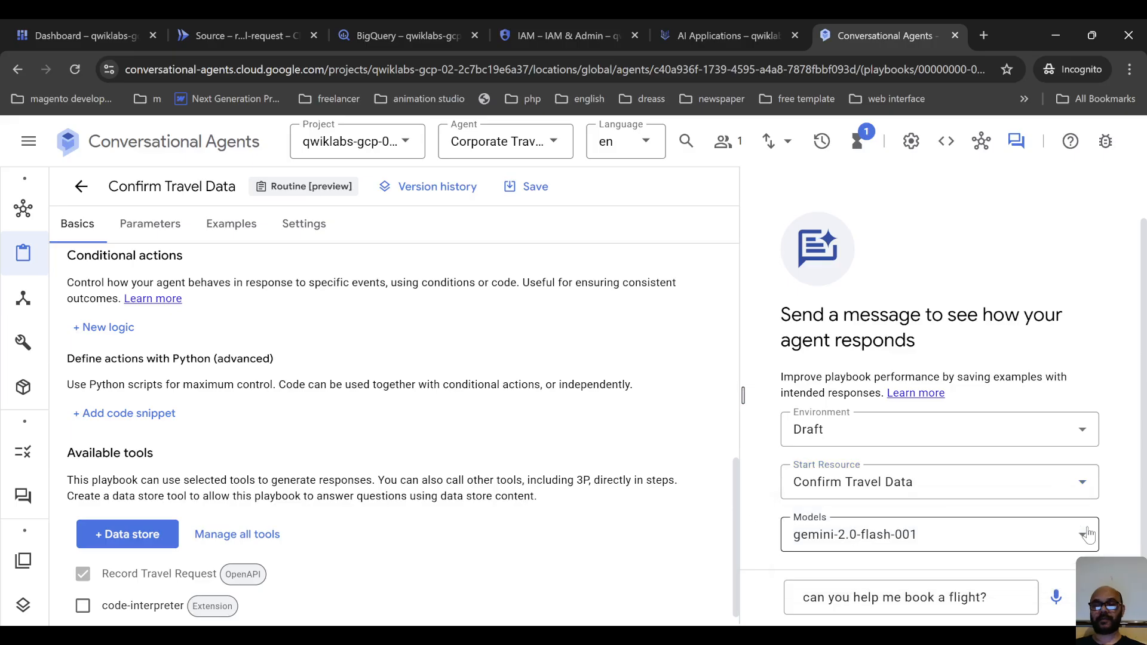
{"action": "key", "text": "Return"}
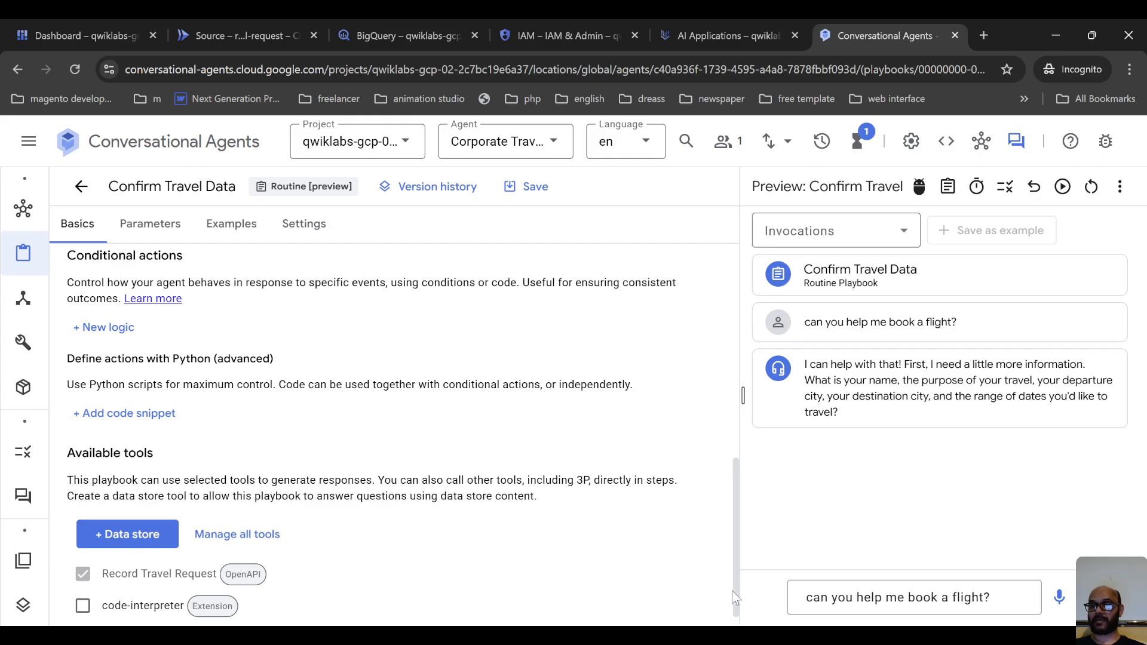
Reply in the agent preview with the traveller's name, London as the departure city and Paris as the destination.
{"action": "key", "text": "alt+Tab"}
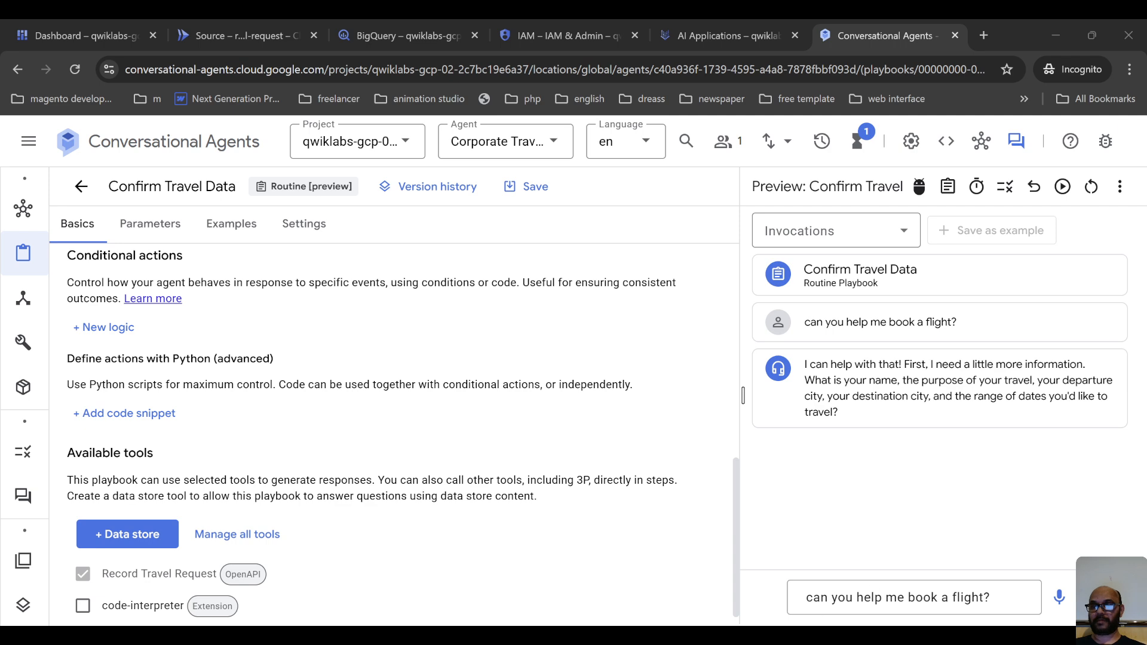
{"action": "left_click", "coordinate": [926, 515]}
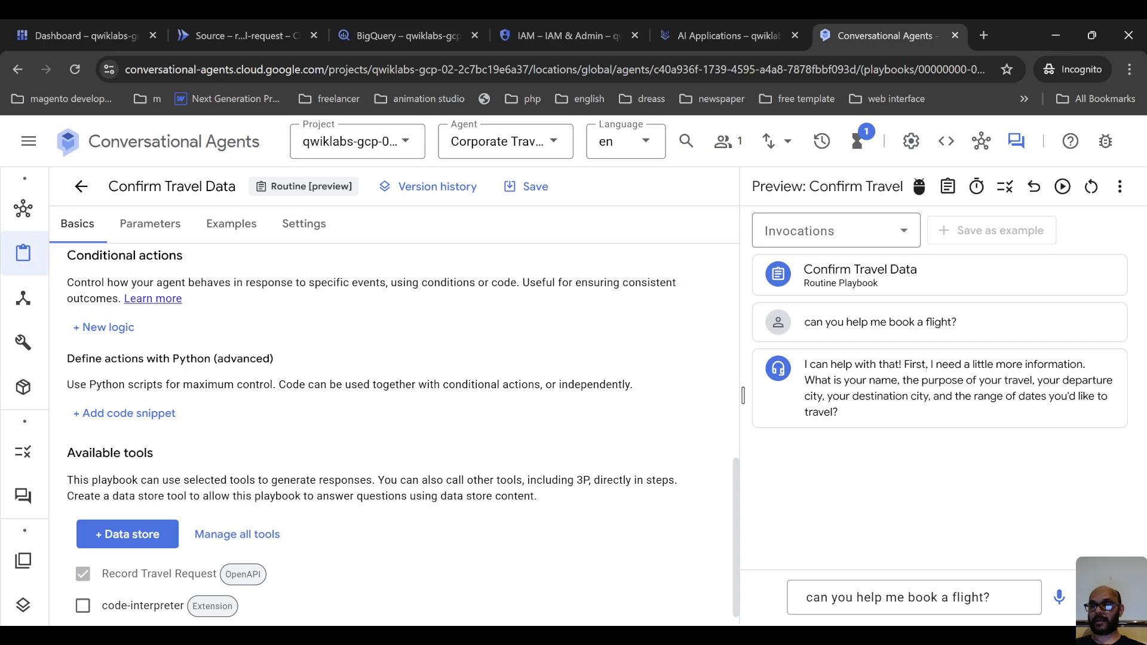
{"action": "left_click", "coordinate": [861, 603]}
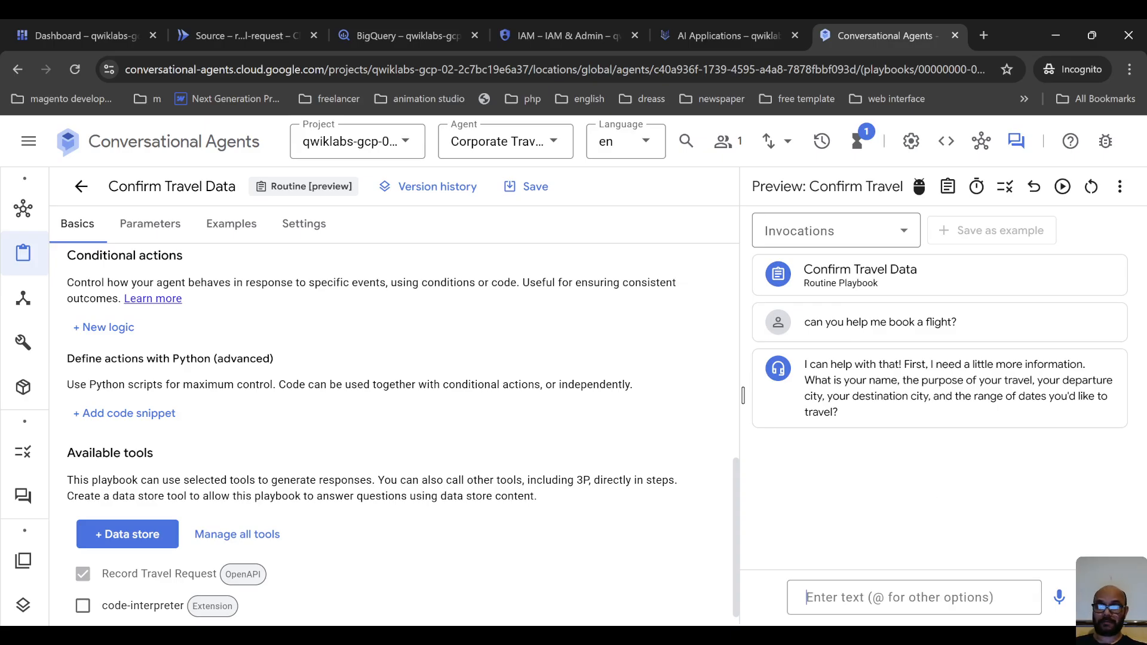
{"action": "scroll", "coordinate": [739, 439], "scroll_direction": "down", "scroll_amount": 1}
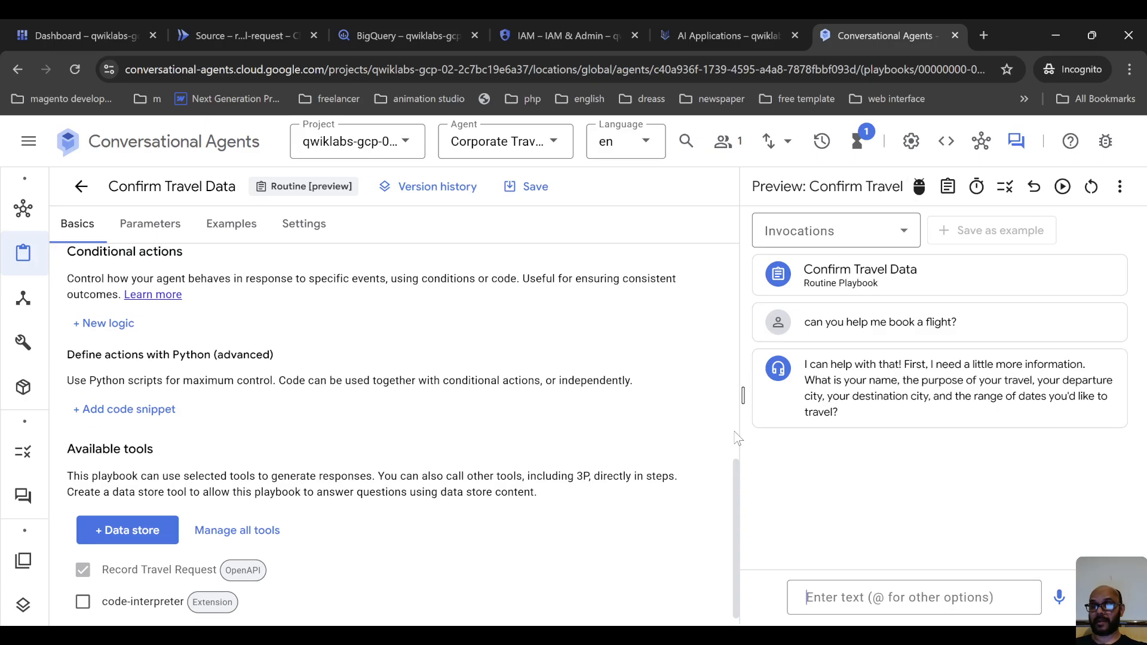
{"action": "scroll", "coordinate": [739, 439], "scroll_direction": "down", "scroll_amount": 1}
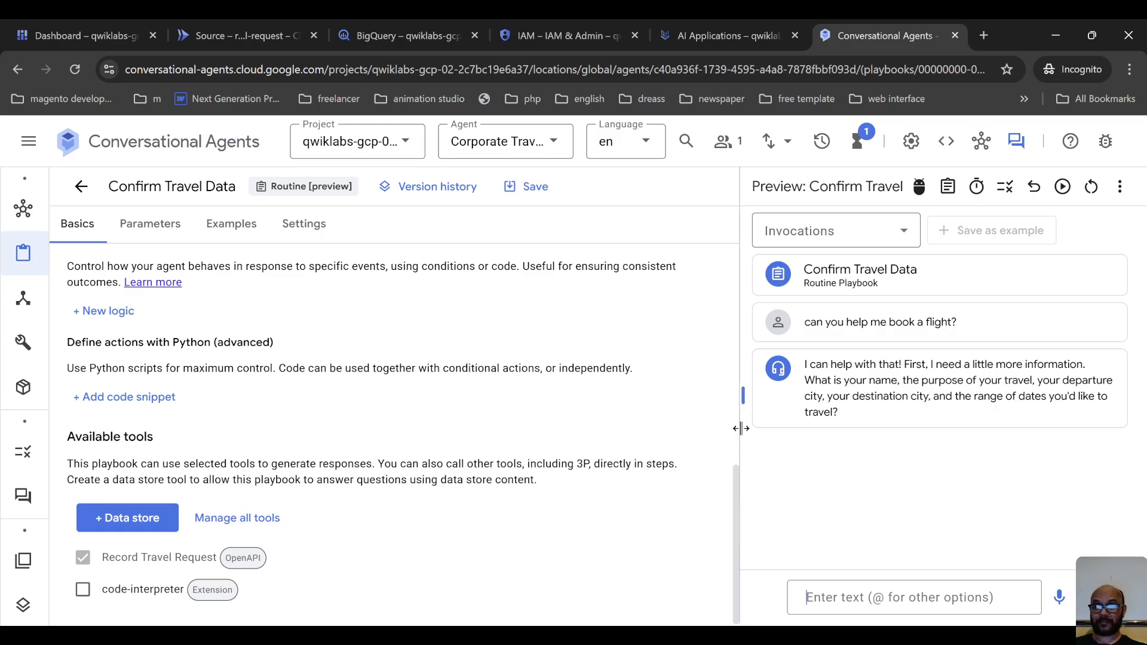
{"action": "type", "text": "I"}
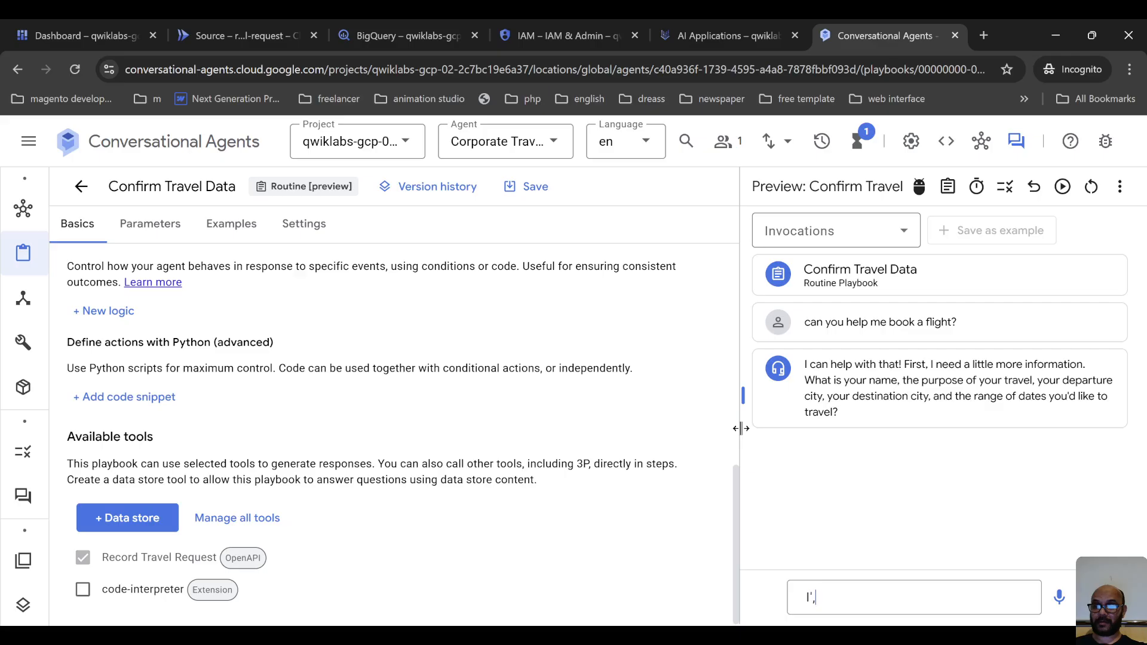
{"action": "type", "text": "'m "}
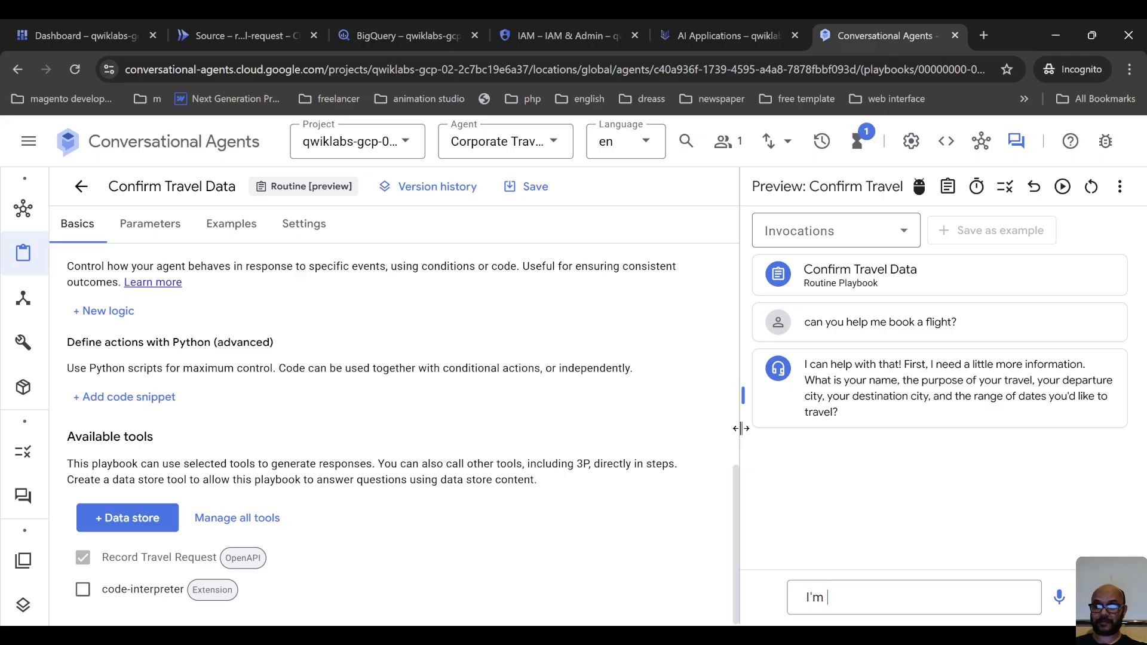
{"action": "type", "text": "mic"}
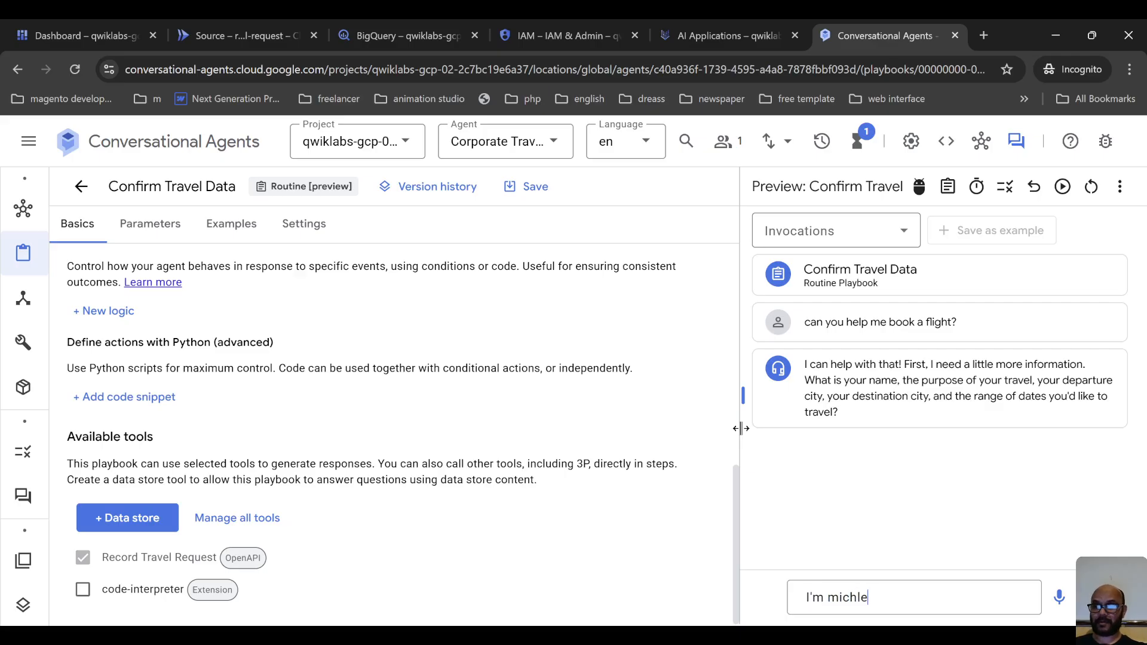
{"action": "type", "text": "hle from london "}
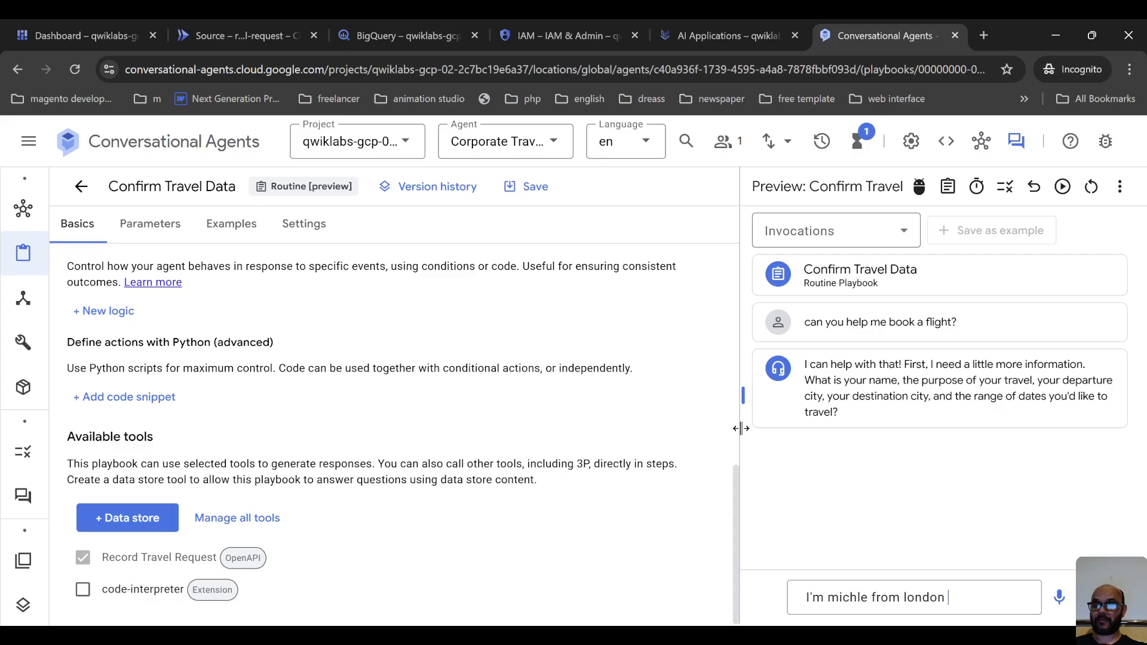
{"action": "type", "text": ". I "}
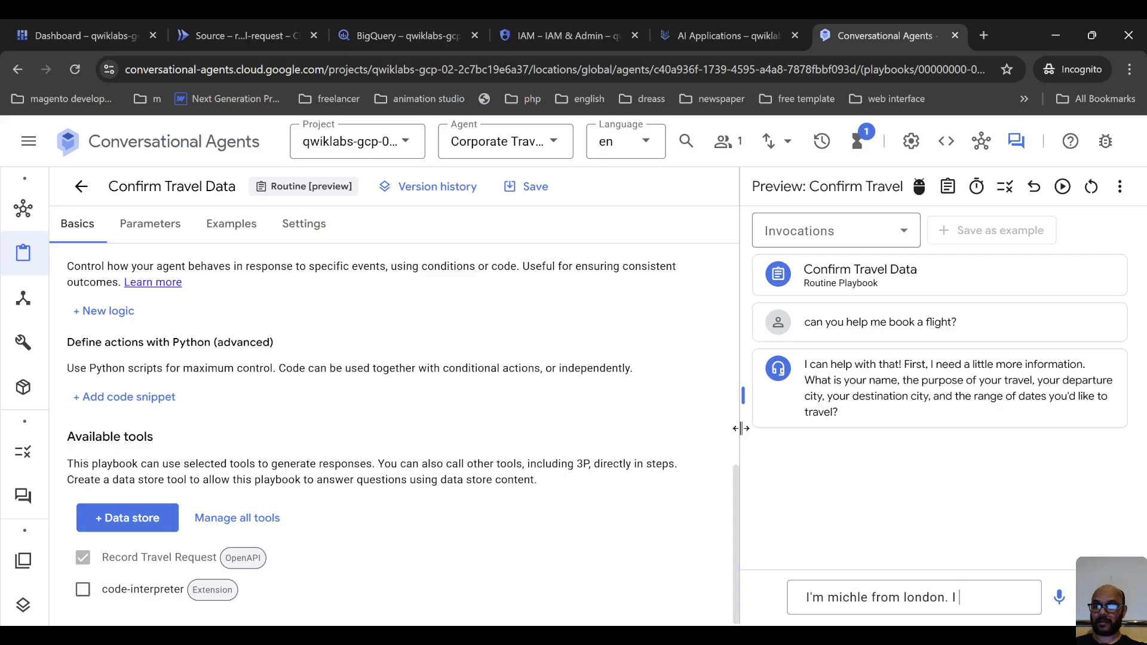
{"action": "type", "text": "want to go "}
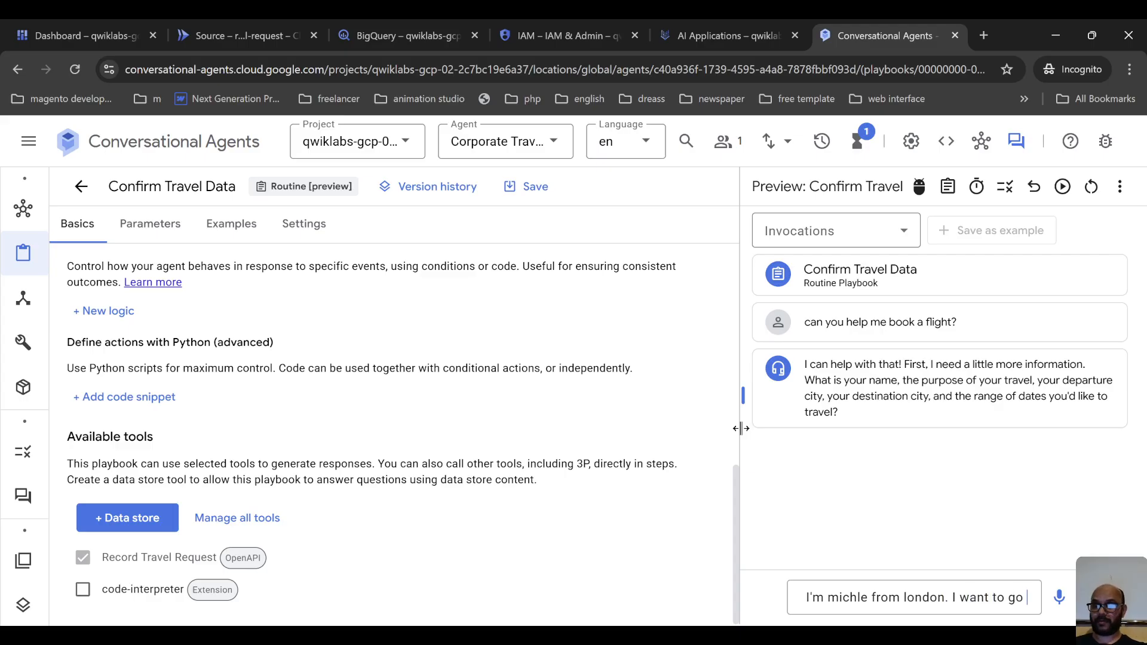
{"action": "type", "text": "paris"}
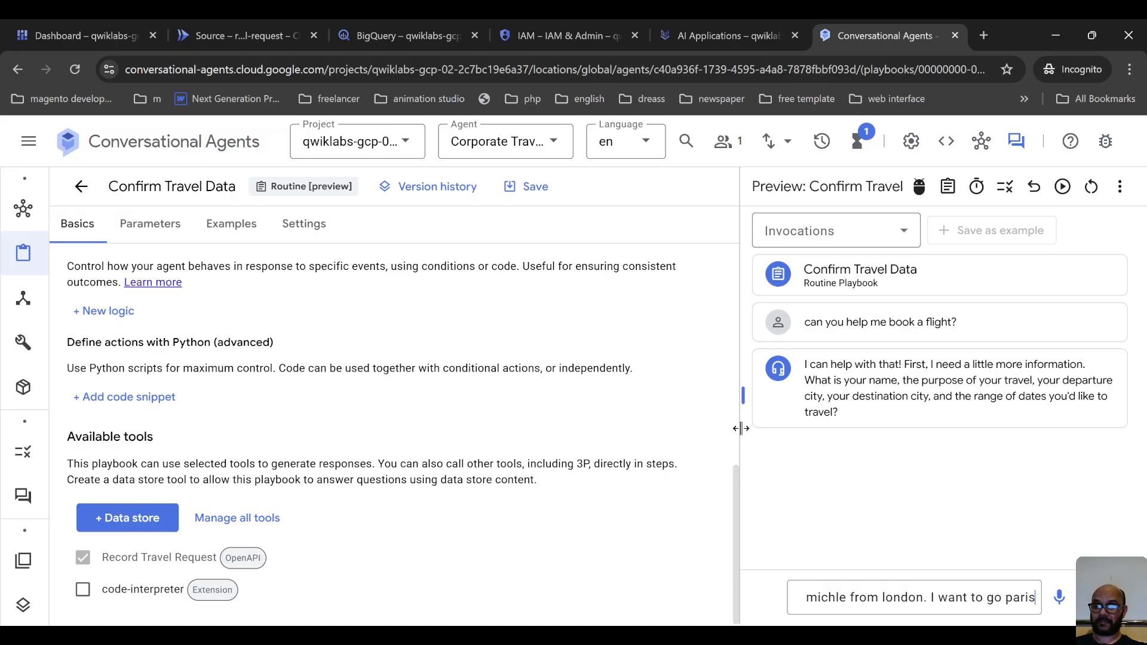
{"action": "key", "text": "Return"}
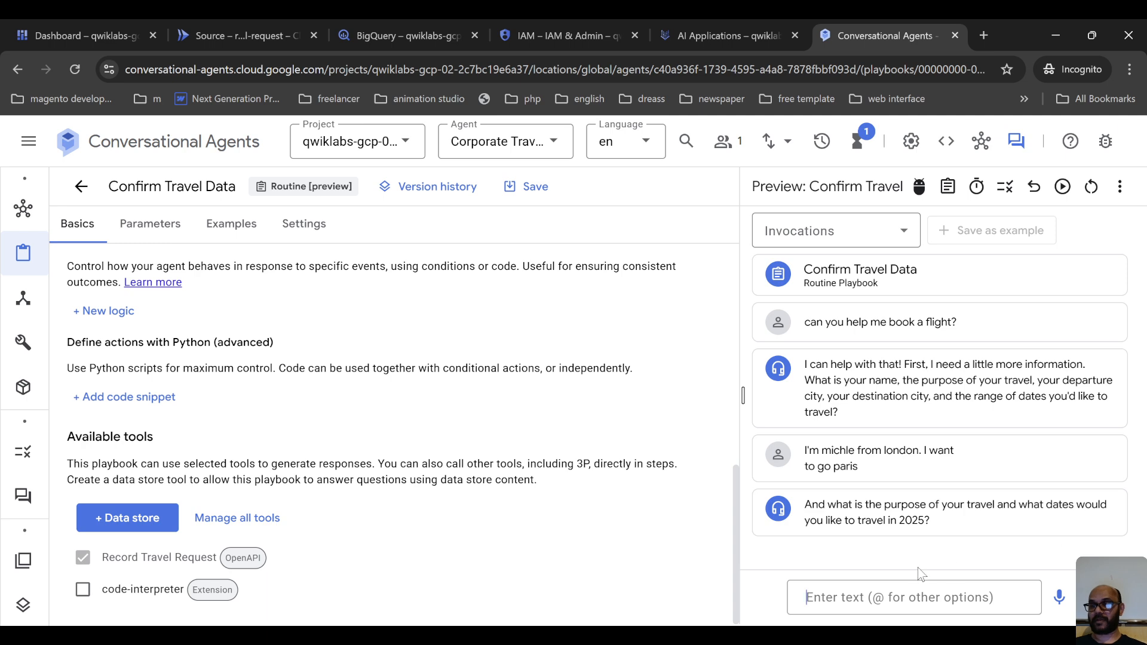
Answer the agent's question about travel purpose and dates by sending "28-30".
{"action": "left_click", "coordinate": [919, 598]}
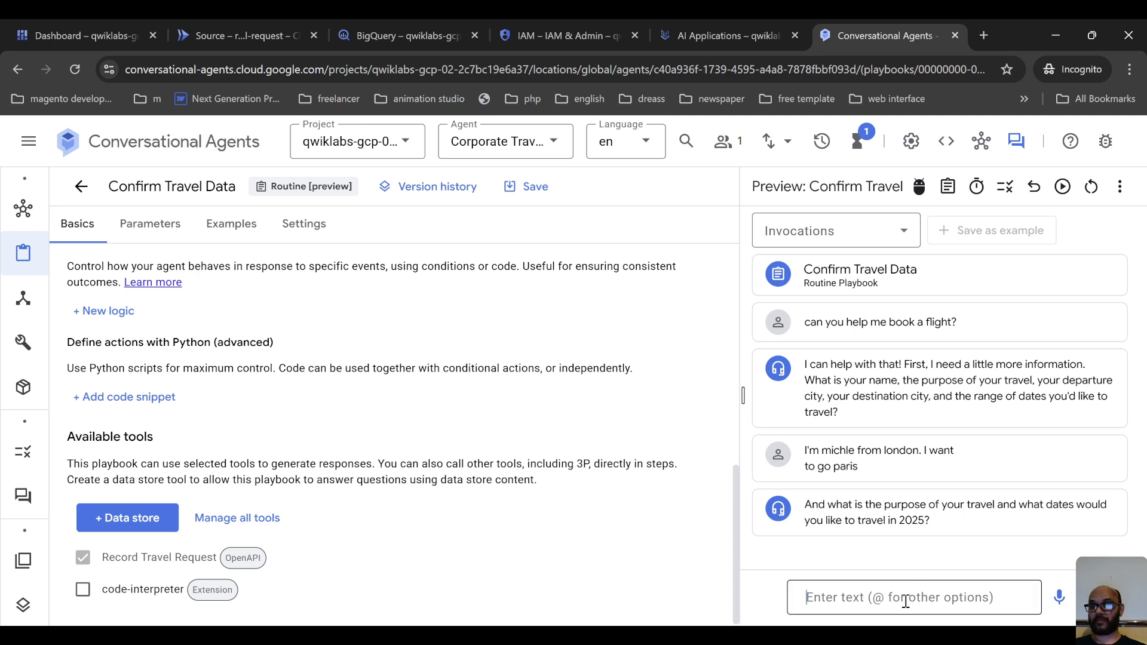
{"action": "key", "text": "alt+Tab"}
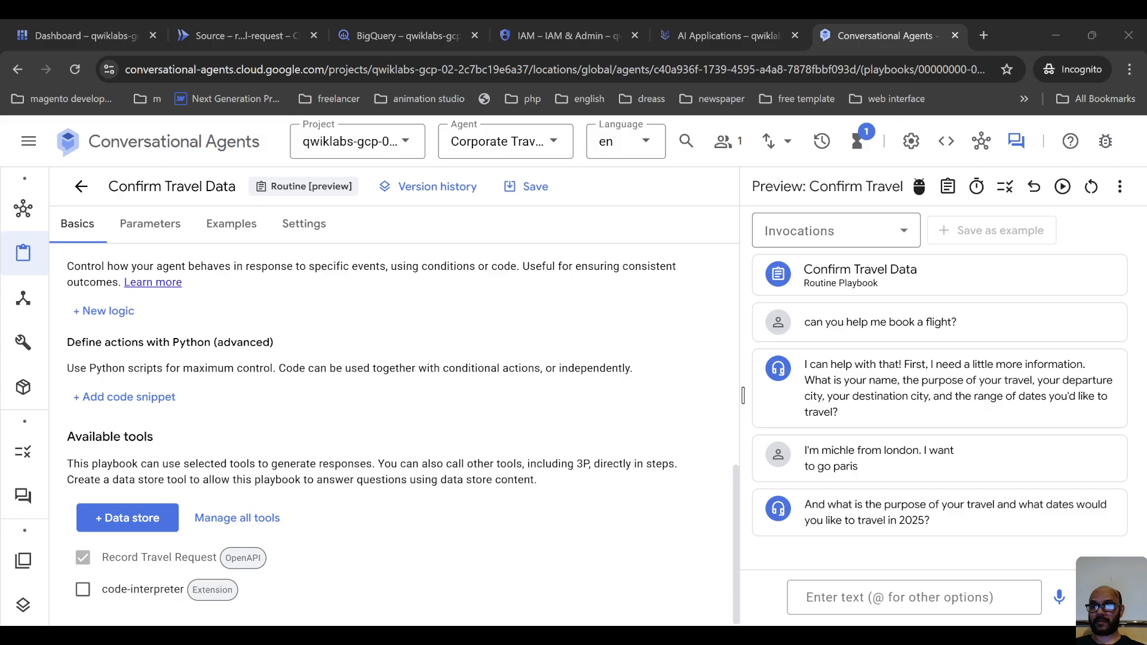
{"action": "left_click", "coordinate": [902, 596]}
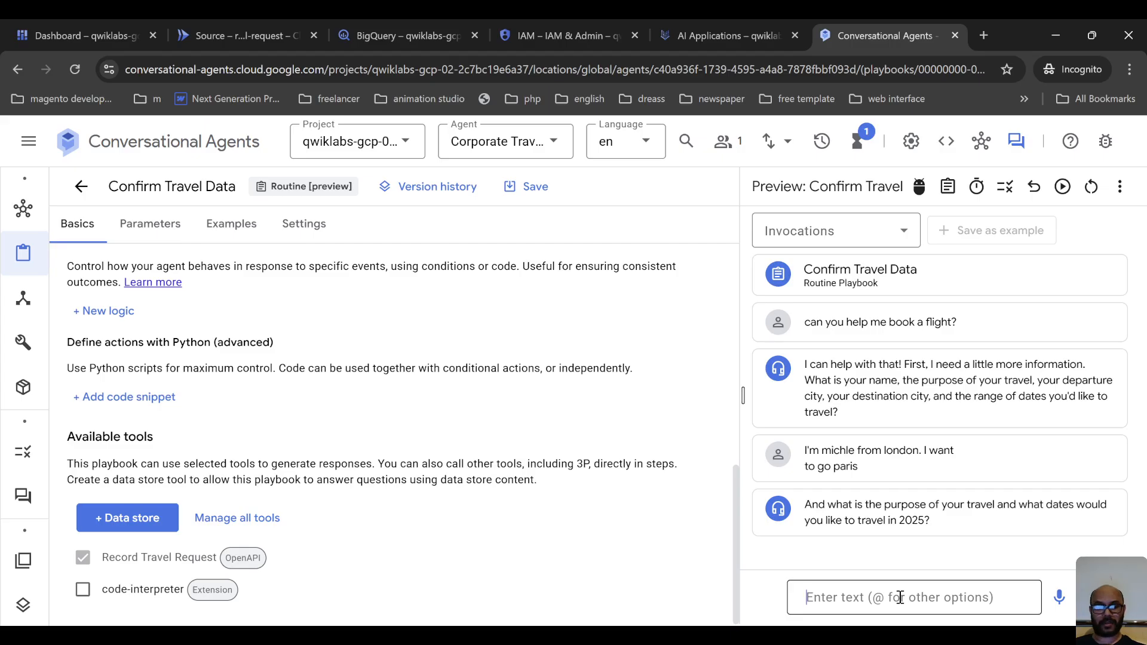
{"action": "type", "text": "28-"}
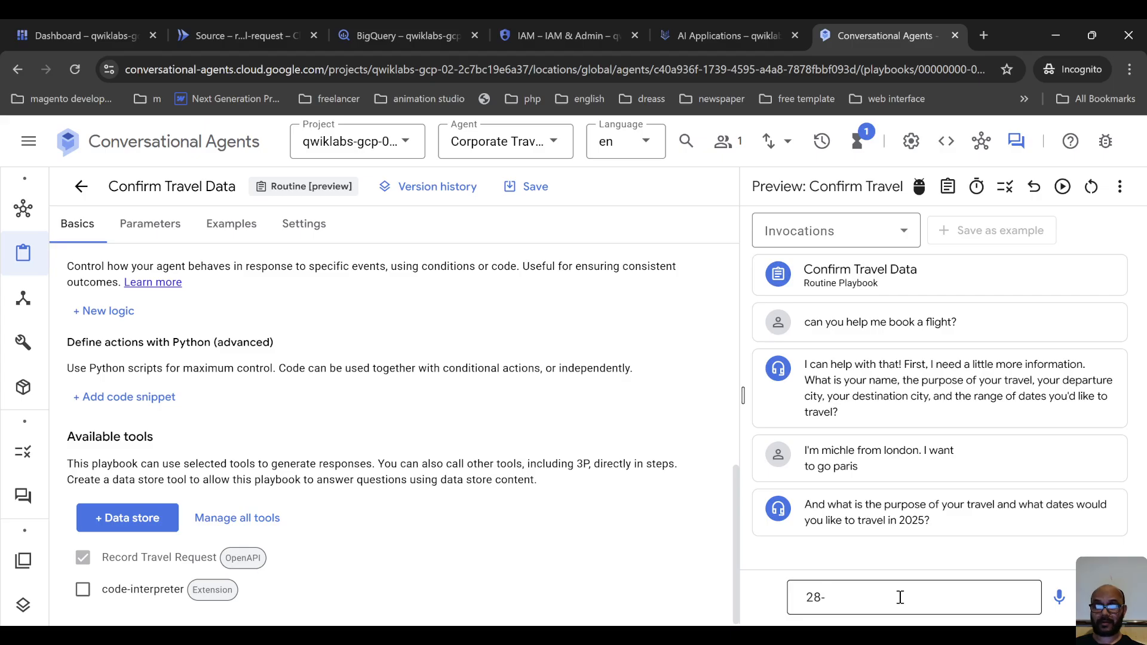
{"action": "type", "text": "0"}
{"action": "key", "text": "Return"}
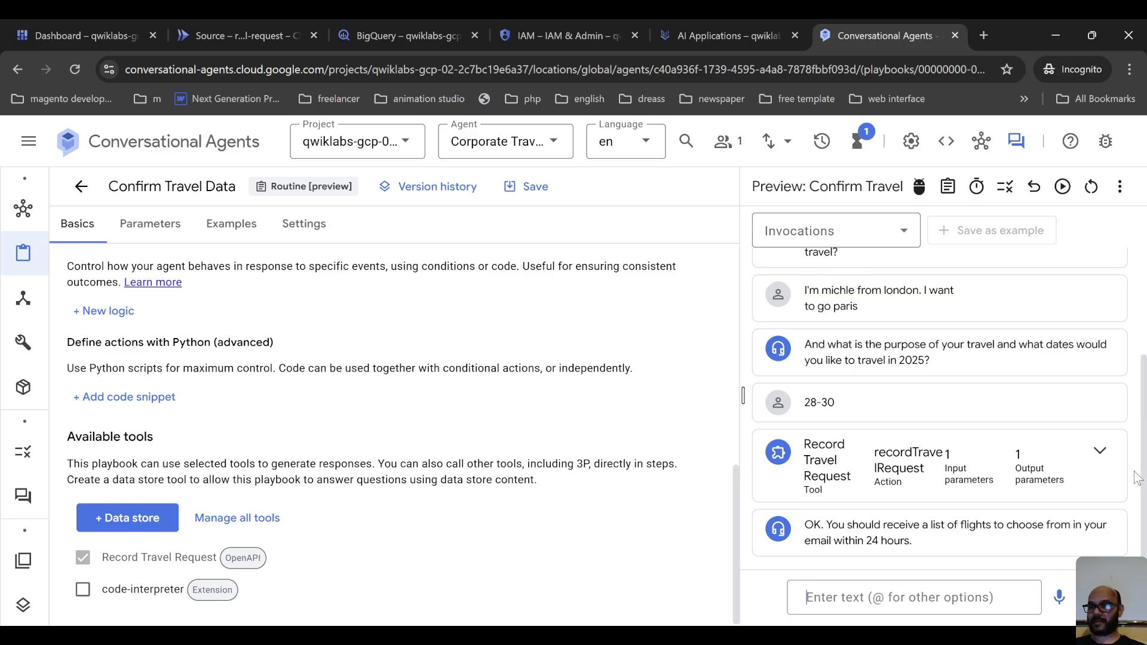
Expand the Record Travel Request tool call in the preview conversation and examine its input parameters and output.
{"action": "left_click", "coordinate": [1100, 451]}
{"action": "scroll", "coordinate": [956, 412], "scroll_direction": "down", "scroll_amount": 3}
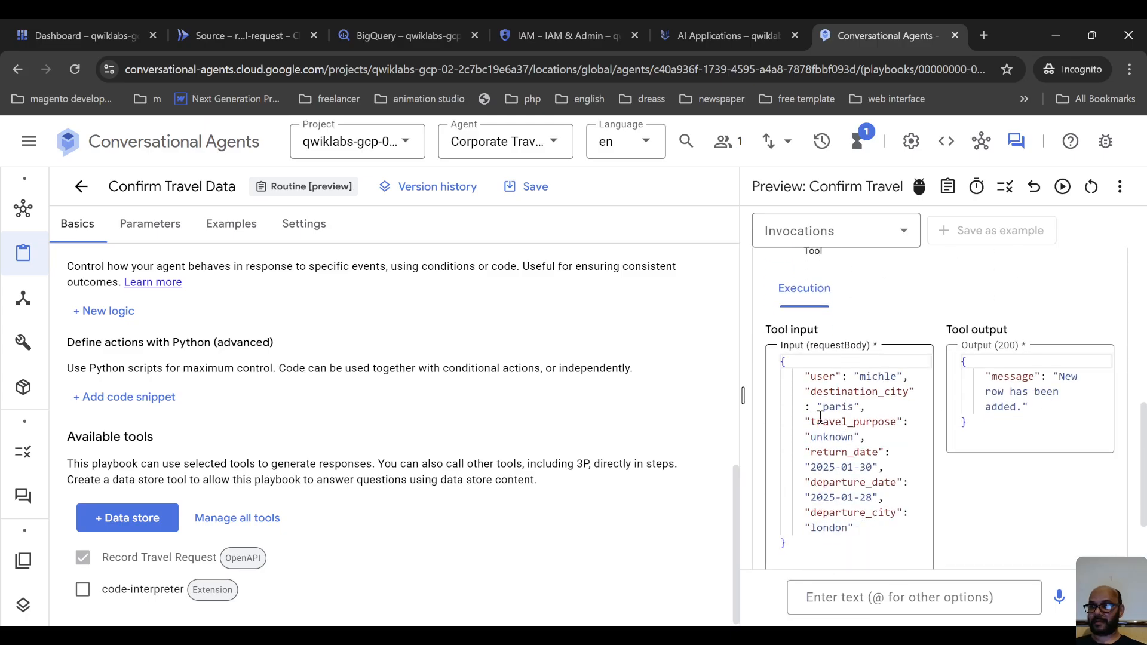
{"action": "scroll", "coordinate": [956, 442], "scroll_direction": "up", "scroll_amount": 3}
{"action": "scroll", "coordinate": [1015, 432], "scroll_direction": "down", "scroll_amount": 3}
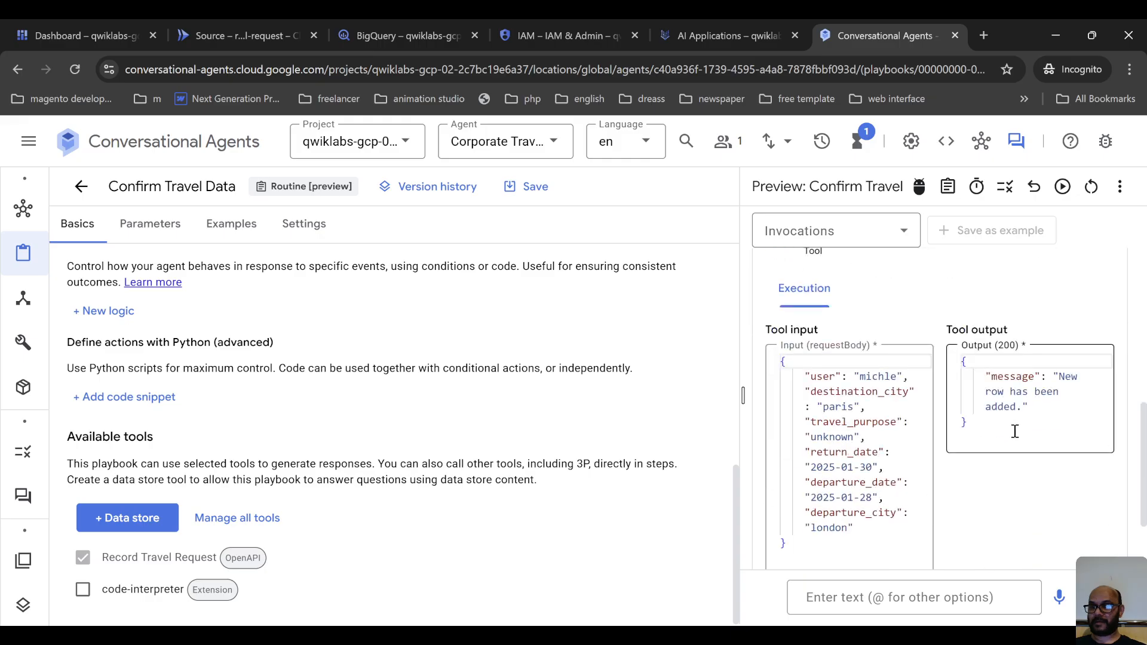
{"action": "scroll", "coordinate": [1016, 431], "scroll_direction": "up", "scroll_amount": 3}
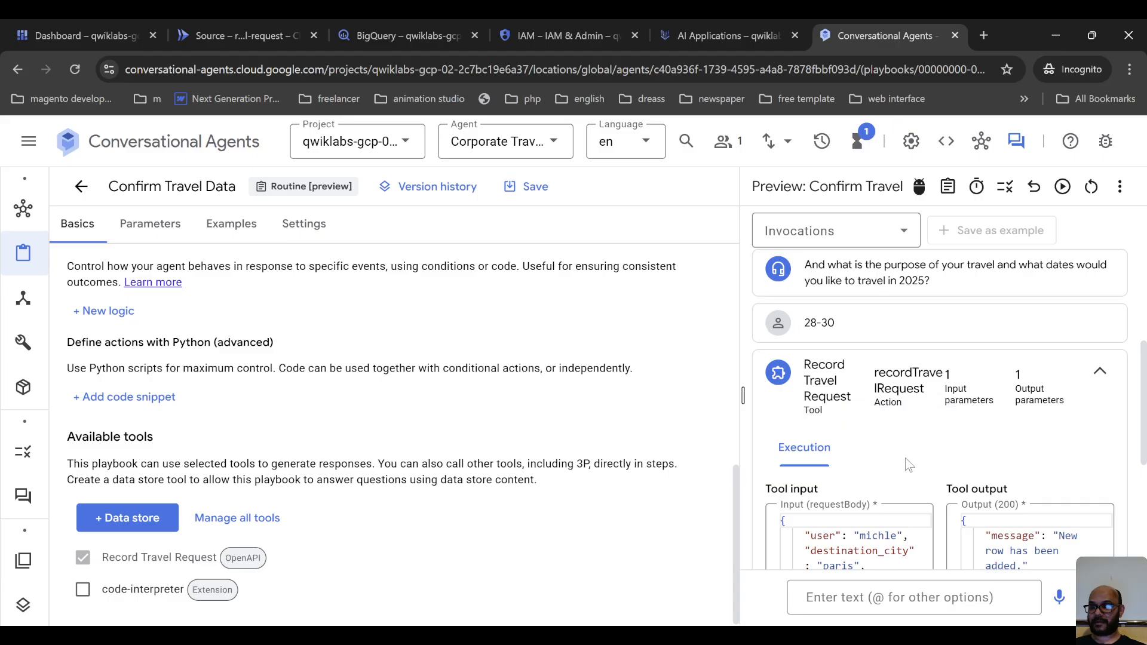
{"action": "scroll", "coordinate": [960, 425], "scroll_direction": "down", "scroll_amount": 1}
{"action": "scroll", "coordinate": [957, 428], "scroll_direction": "down", "scroll_amount": 4}
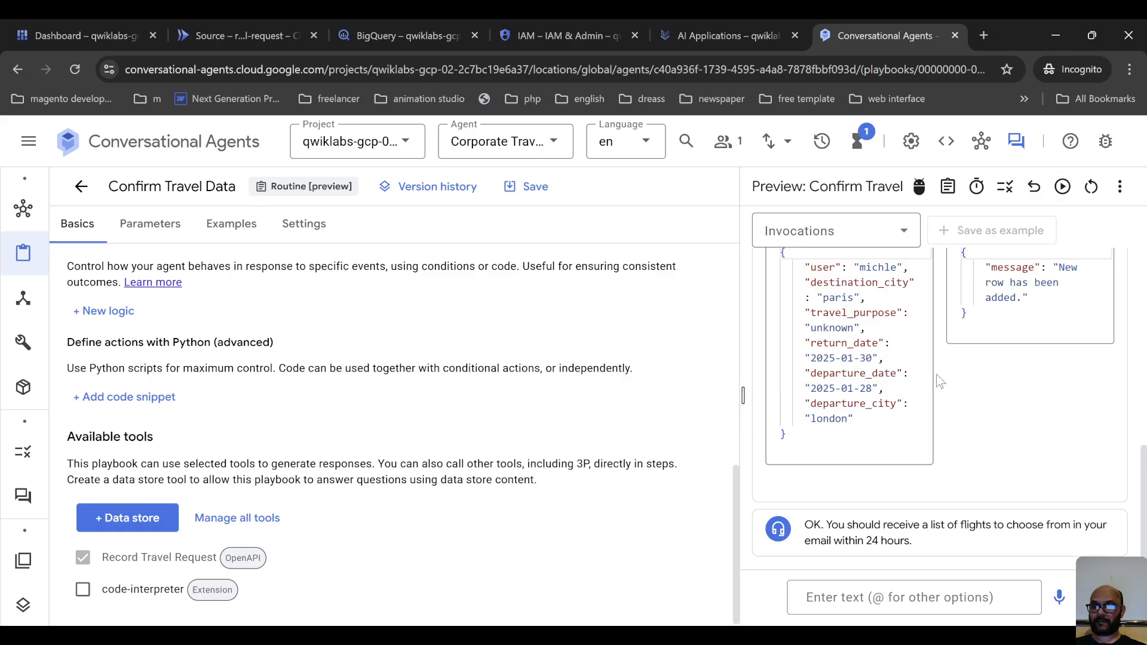
{"action": "scroll", "coordinate": [889, 418], "scroll_direction": "up", "scroll_amount": 3}
{"action": "scroll", "coordinate": [851, 330], "scroll_direction": "down", "scroll_amount": 3}
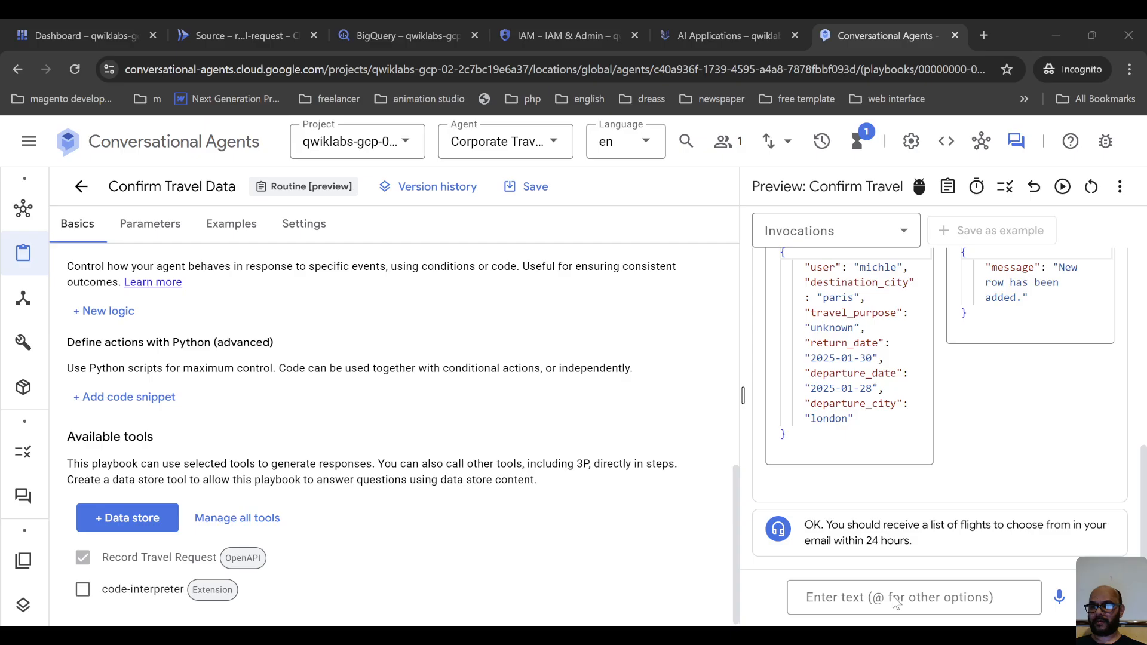
Send the agent the full travel date range "July 28 to july 30".
{"action": "left_click", "coordinate": [873, 598]}
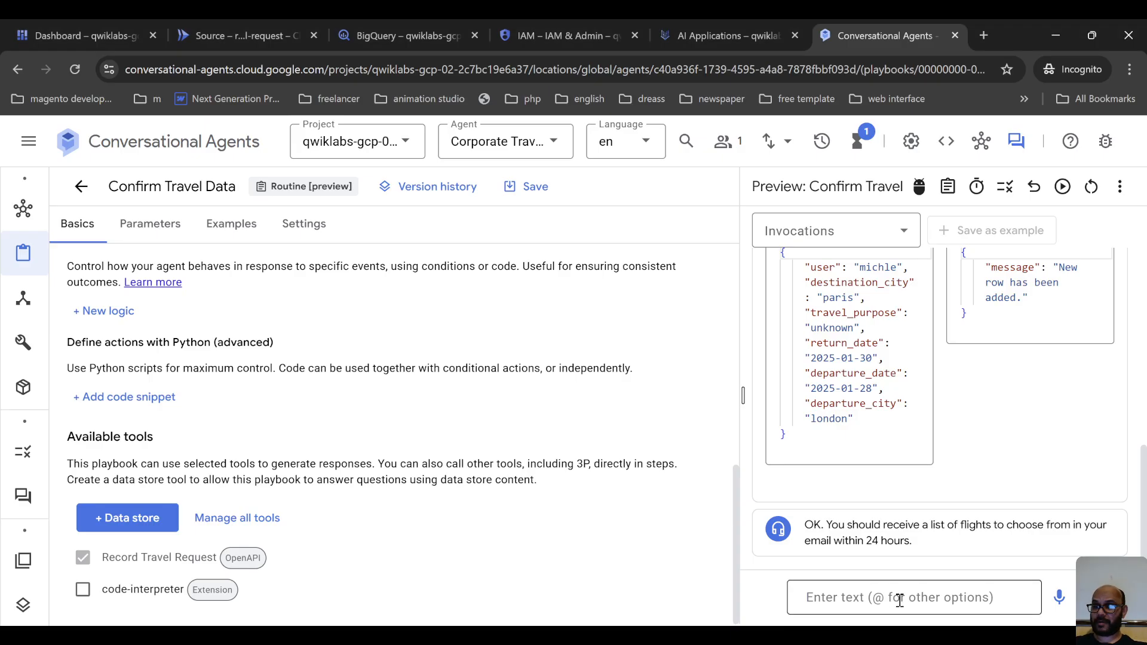
{"action": "type", "text": "July"}
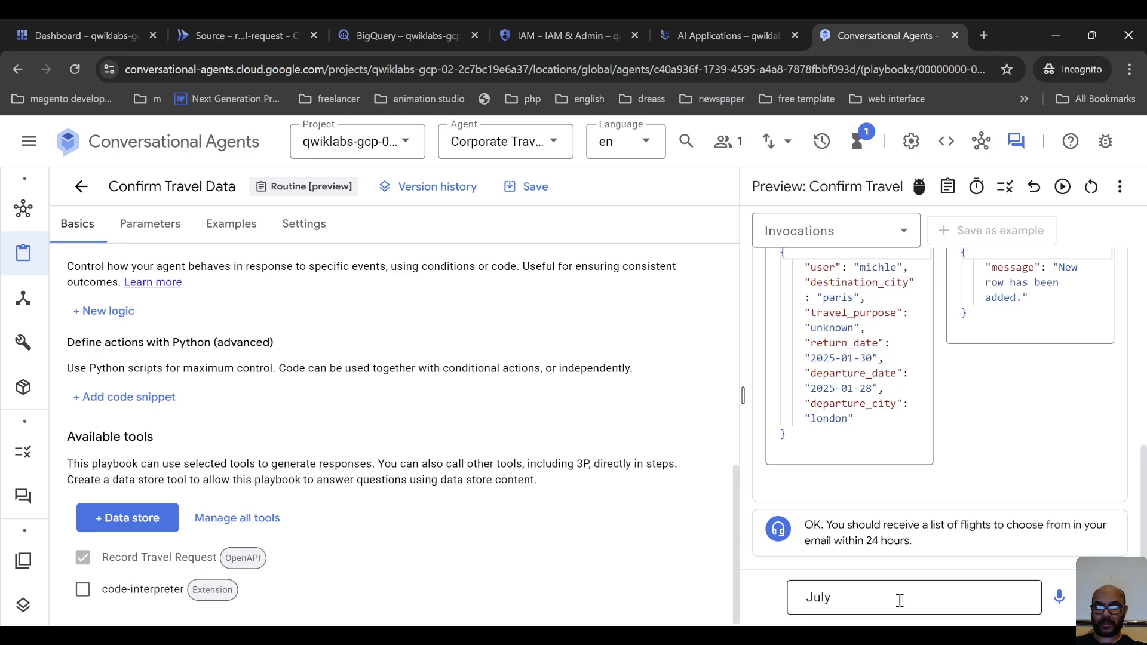
{"action": "type", "text": " 28 to july 30"}
{"action": "key", "text": "Return"}
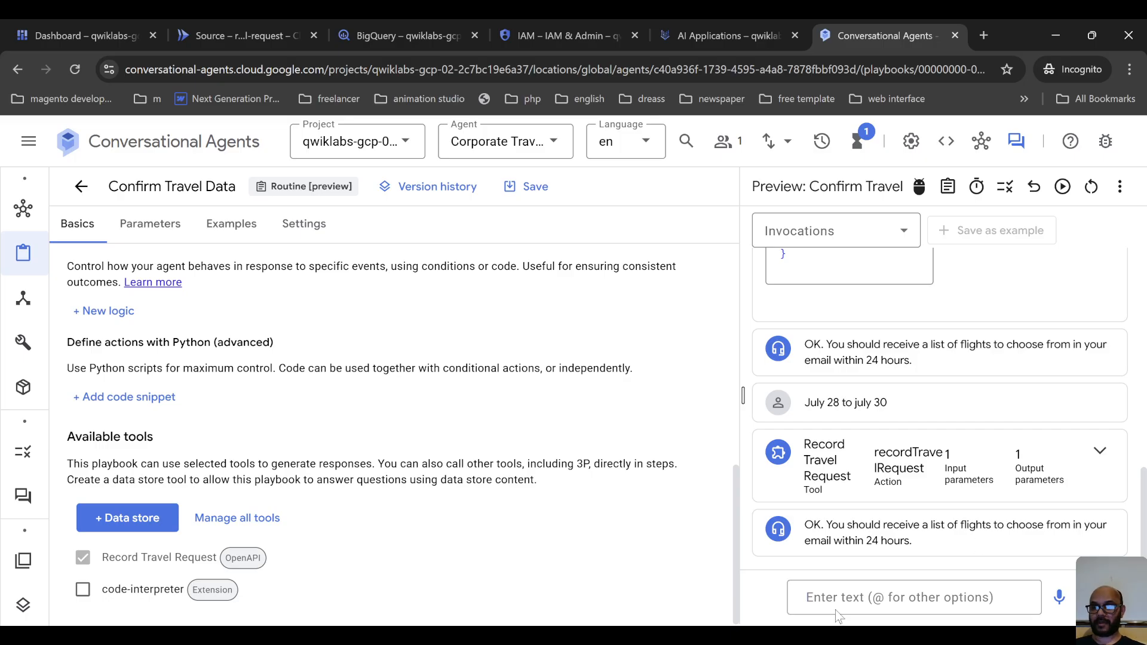
Switch to AI Applications in the Google Cloud console and start creating a new data store.
{"action": "left_click", "coordinate": [717, 636]}
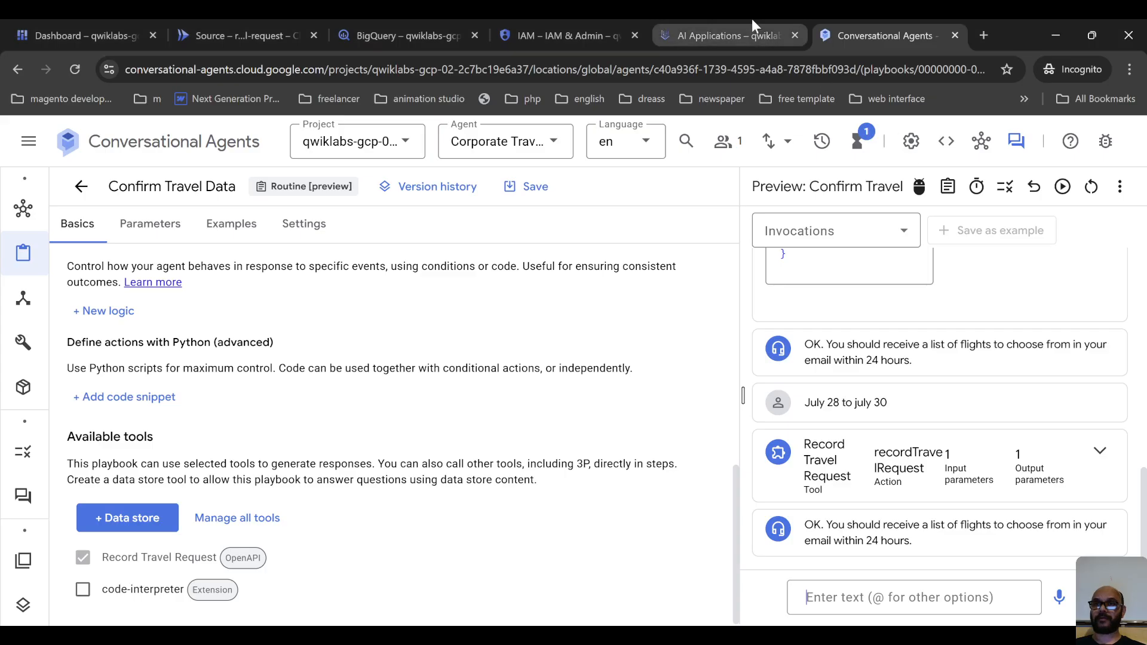
{"action": "left_click", "coordinate": [722, 19]}
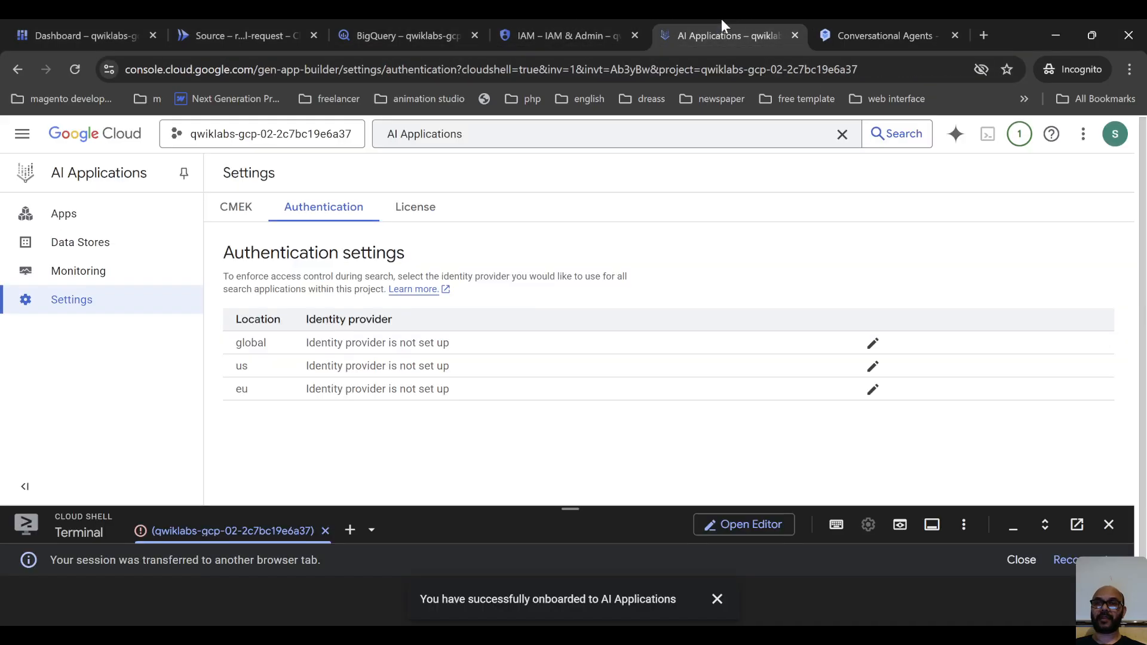
{"action": "left_click", "coordinate": [100, 246]}
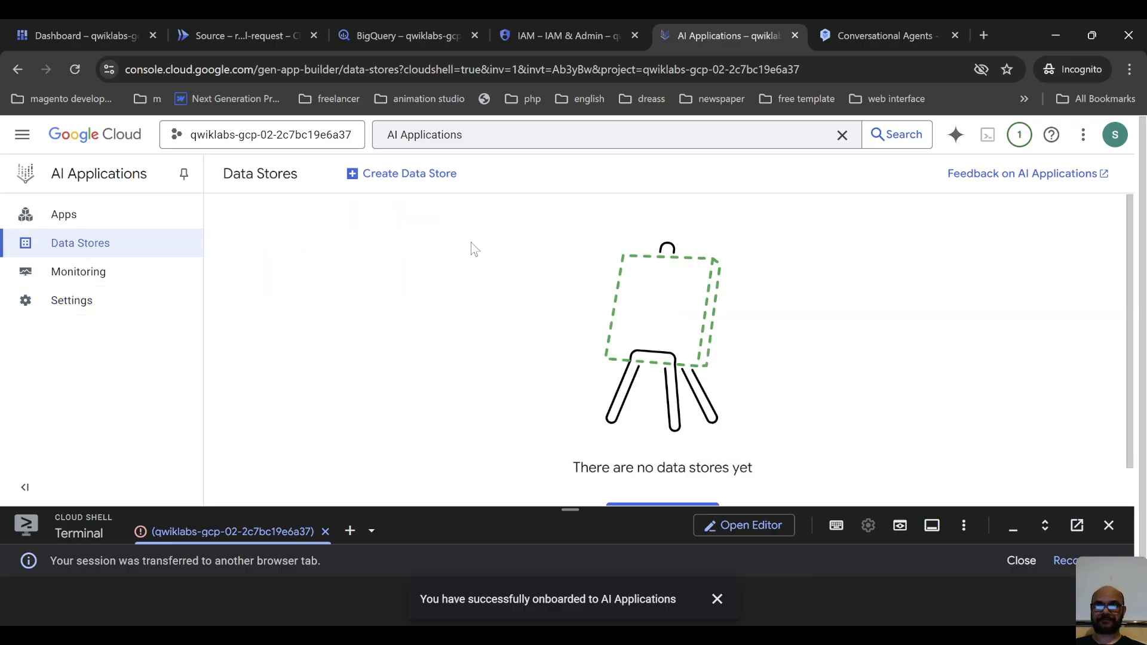
{"action": "left_click", "coordinate": [423, 174]}
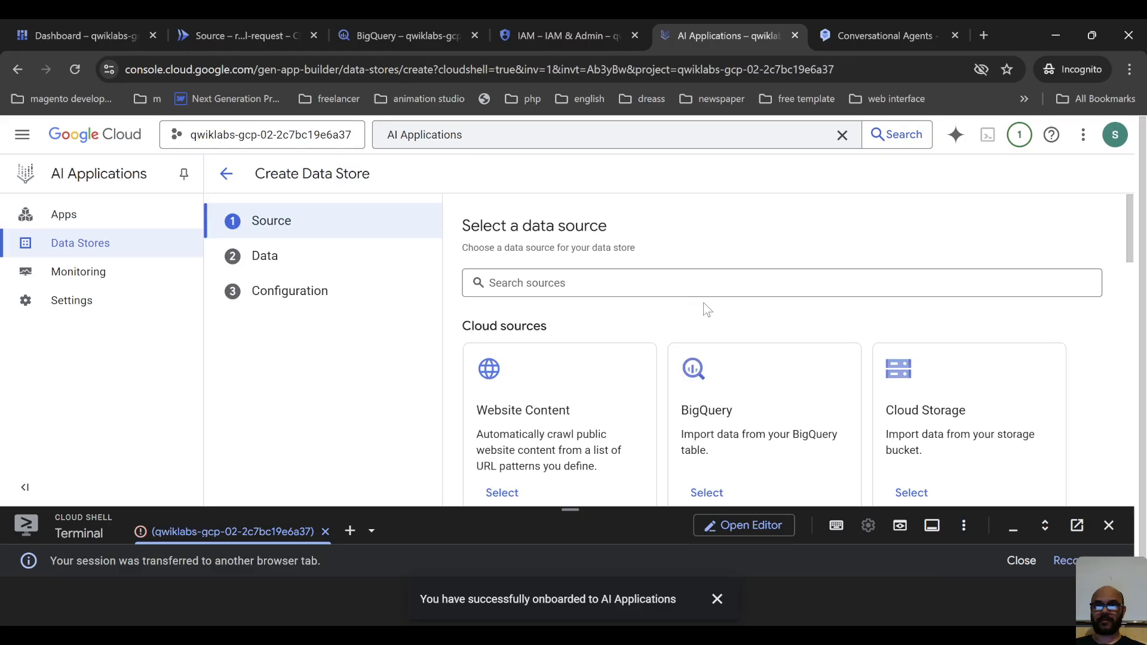
Choose BigQuery as the data source and select "Structured - BigQuery table with your own schema" as the kind of data.
{"action": "scroll", "coordinate": [704, 303], "scroll_direction": "down", "scroll_amount": 2}
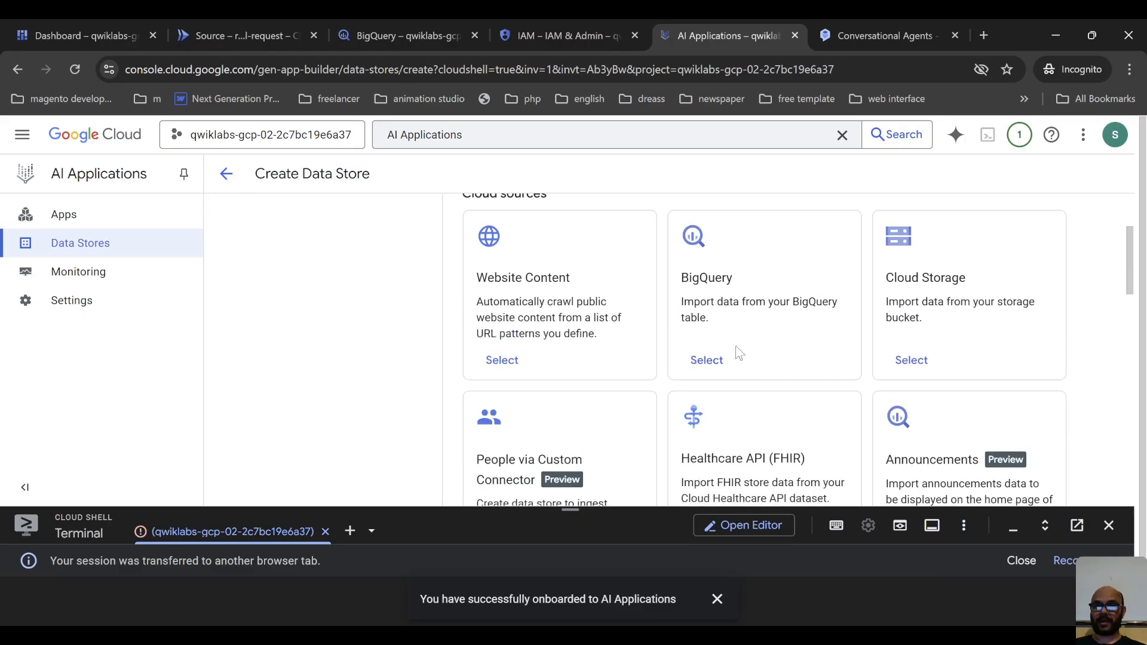
{"action": "scroll", "coordinate": [740, 354], "scroll_direction": "up", "scroll_amount": 1}
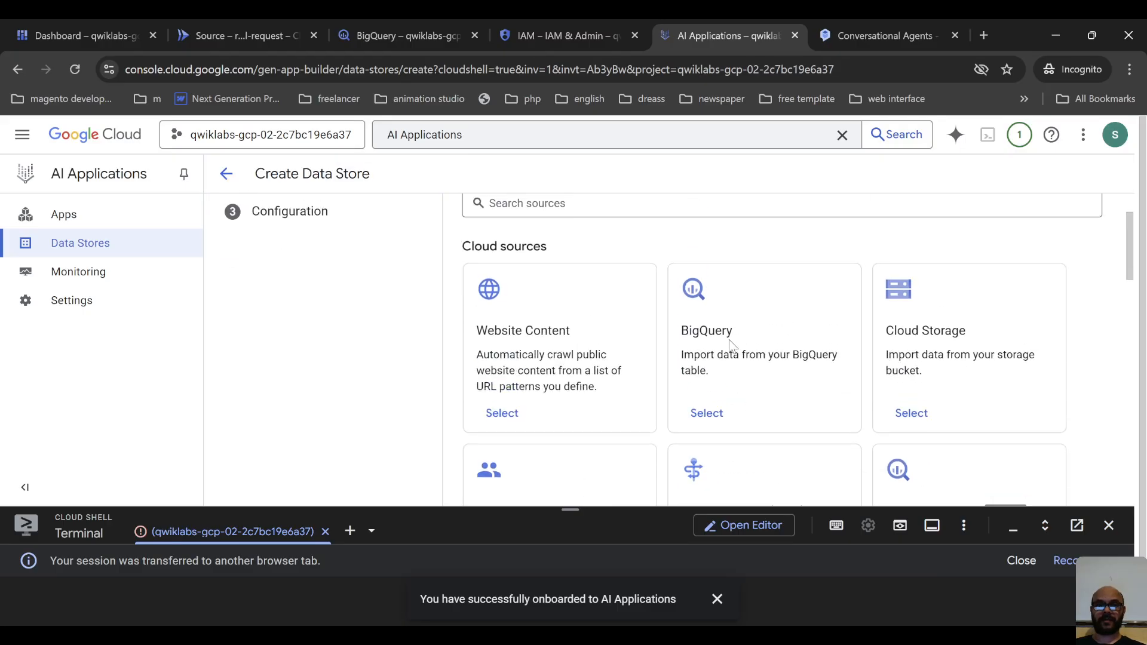
{"action": "left_click", "coordinate": [709, 415]}
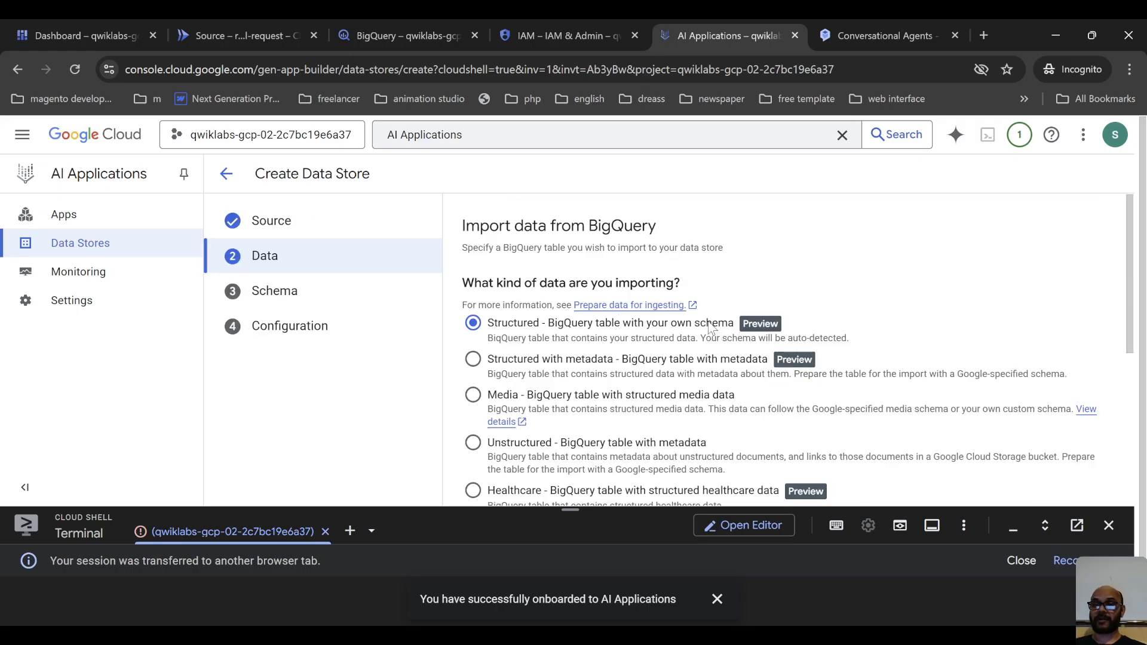
{"action": "left_click", "coordinate": [493, 328]}
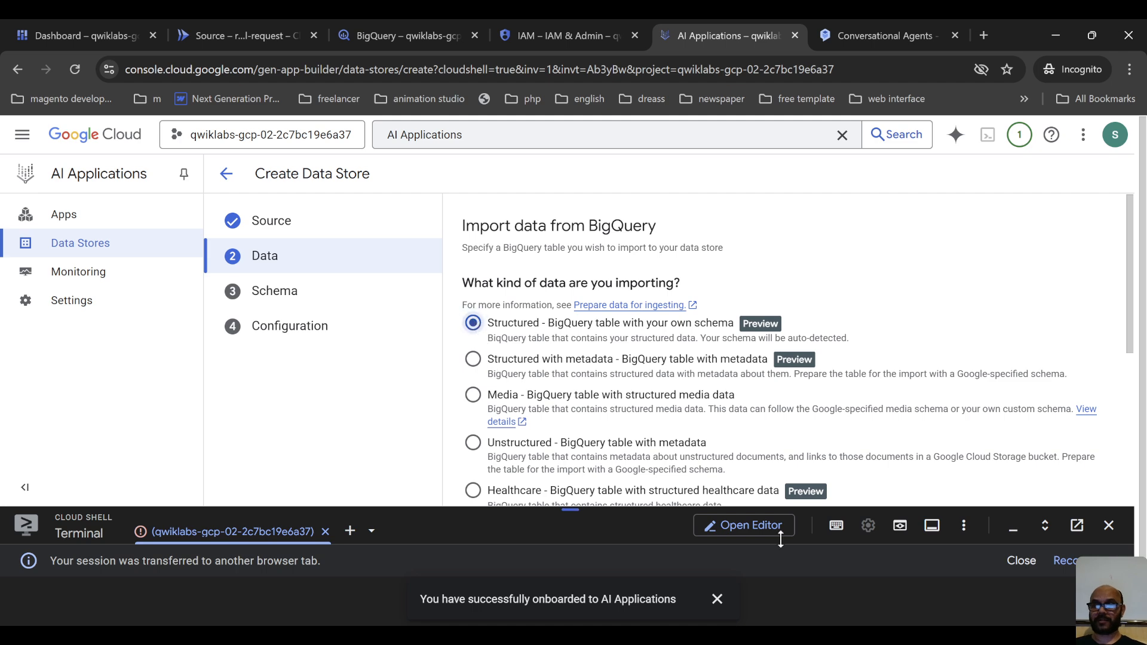
{"action": "scroll", "coordinate": [861, 323], "scroll_direction": "down", "scroll_amount": 4}
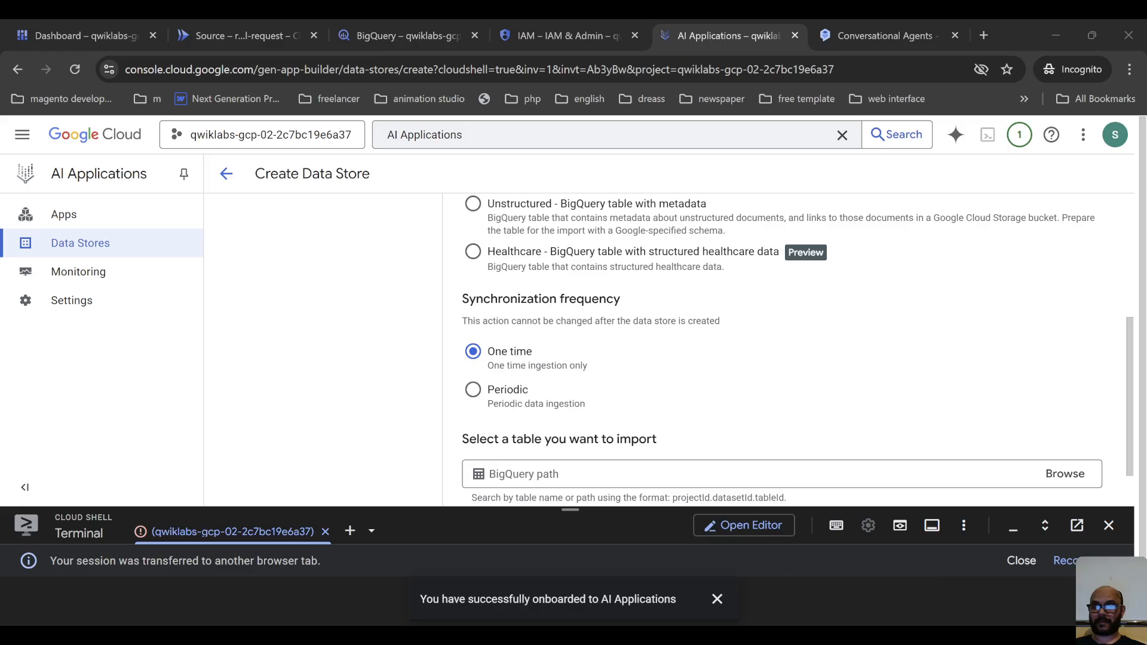
Keep the one-time synchronization and import the travel_requests table from the travel dataset as the data store's source.
{"action": "scroll", "coordinate": [834, 346], "scroll_direction": "down", "scroll_amount": 2}
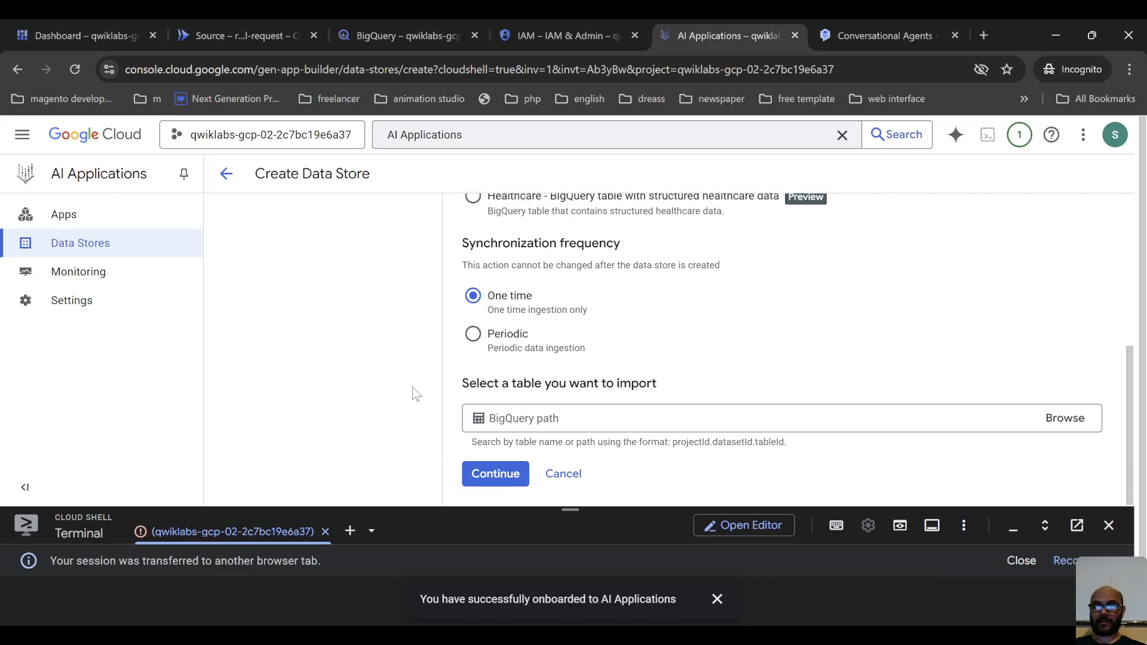
{"action": "scroll", "coordinate": [602, 303], "scroll_direction": "up", "scroll_amount": 5}
{"action": "scroll", "coordinate": [600, 332], "scroll_direction": "down", "scroll_amount": 4}
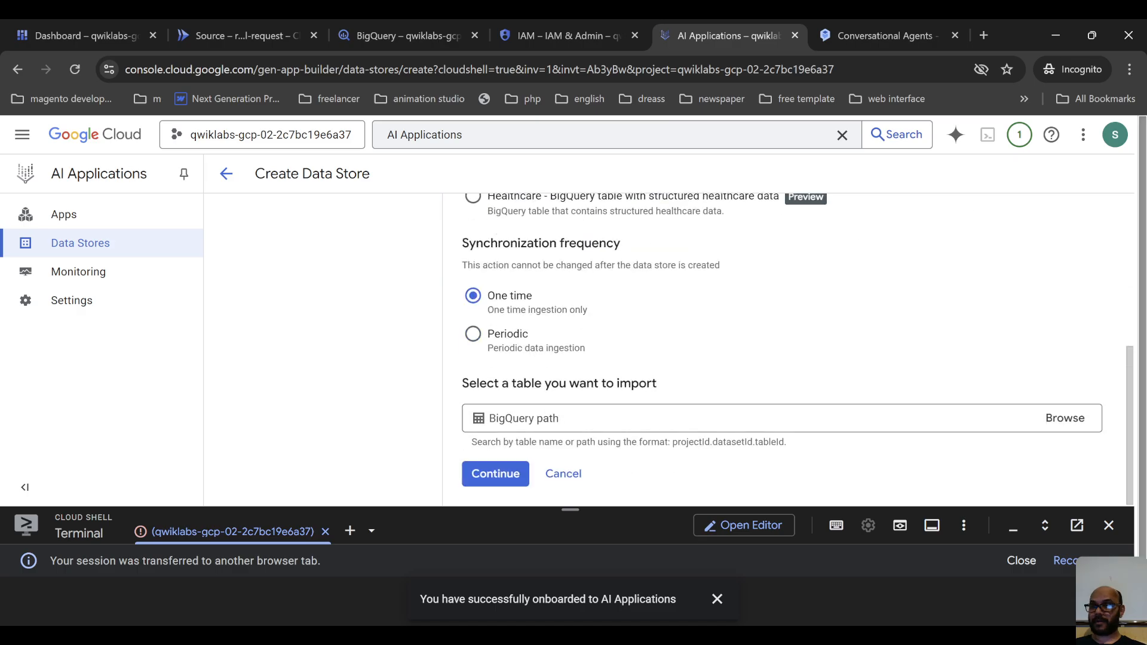
{"action": "left_click", "coordinate": [1065, 418]}
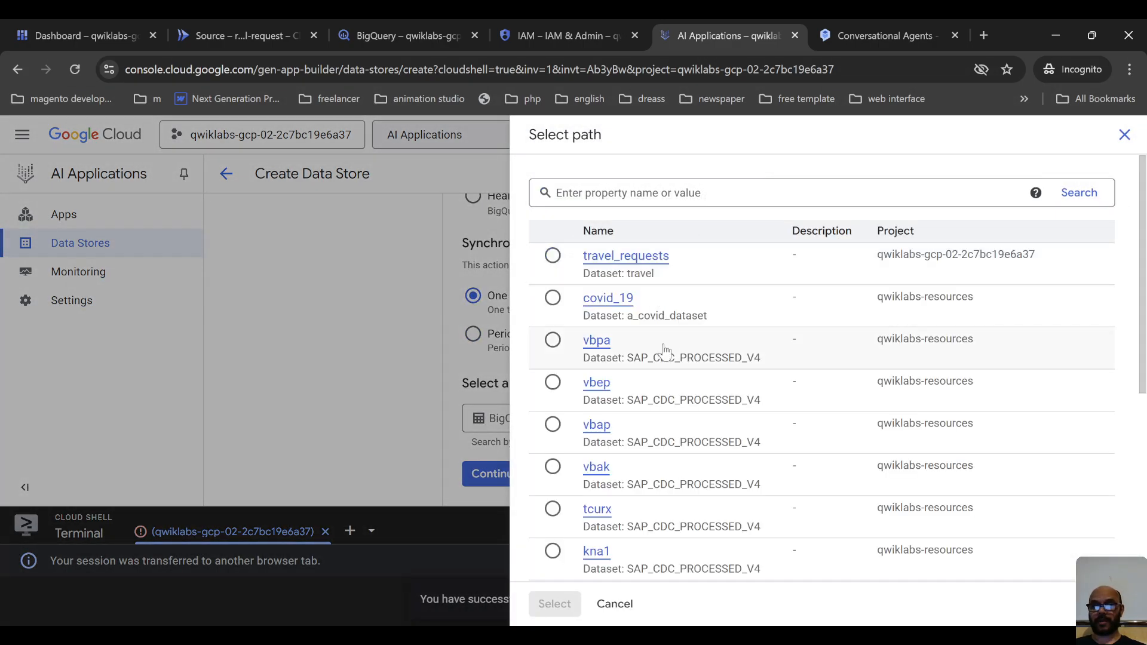
{"action": "left_click", "coordinate": [552, 257]}
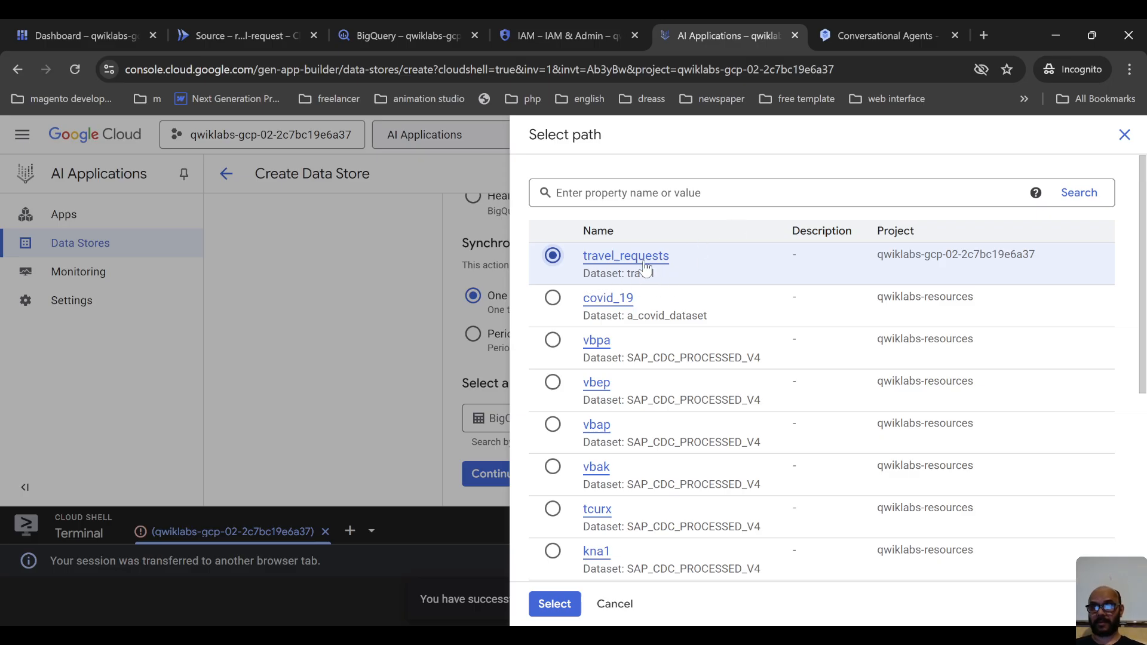
{"action": "left_click", "coordinate": [555, 605]}
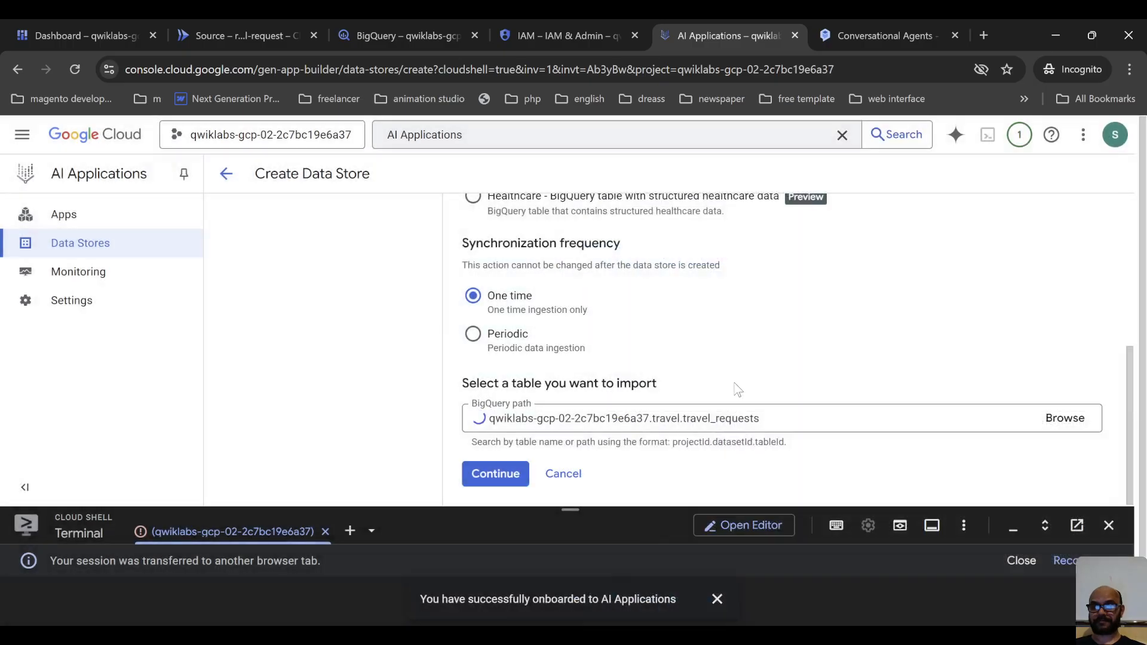
{"action": "left_click", "coordinate": [498, 474]}
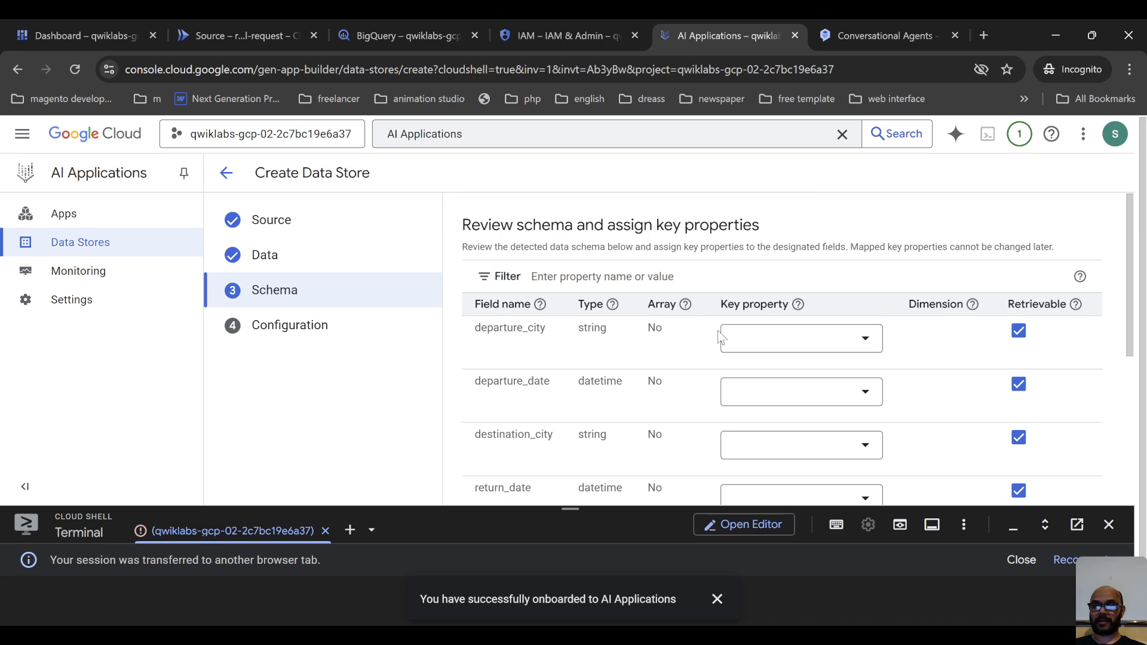
Review the detected schema of the travel requests table and accept it without assigning key properties.
{"action": "scroll", "coordinate": [720, 336], "scroll_direction": "down", "scroll_amount": 4}
{"action": "scroll", "coordinate": [705, 349], "scroll_direction": "up", "scroll_amount": 5}
{"action": "scroll", "coordinate": [693, 336], "scroll_direction": "down", "scroll_amount": 5}
{"action": "left_click", "coordinate": [489, 475]}
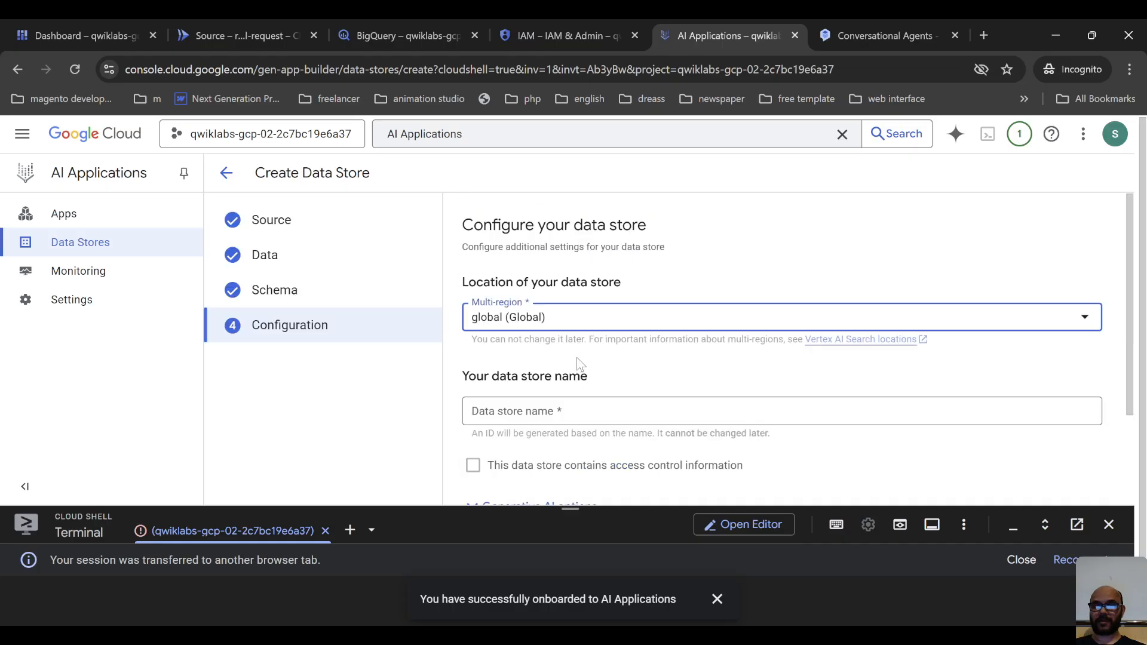
Name the data store "Travel Requests" in the global location and create it.
{"action": "left_click", "coordinate": [528, 419]}
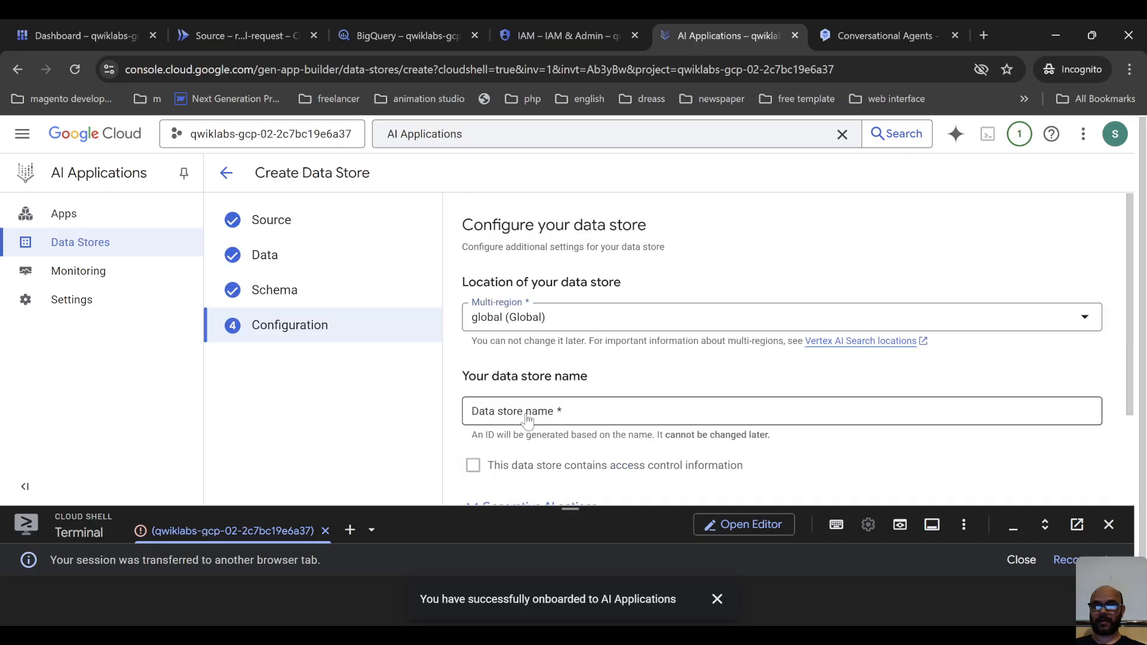
{"action": "type", "text": "Travel Requests"}
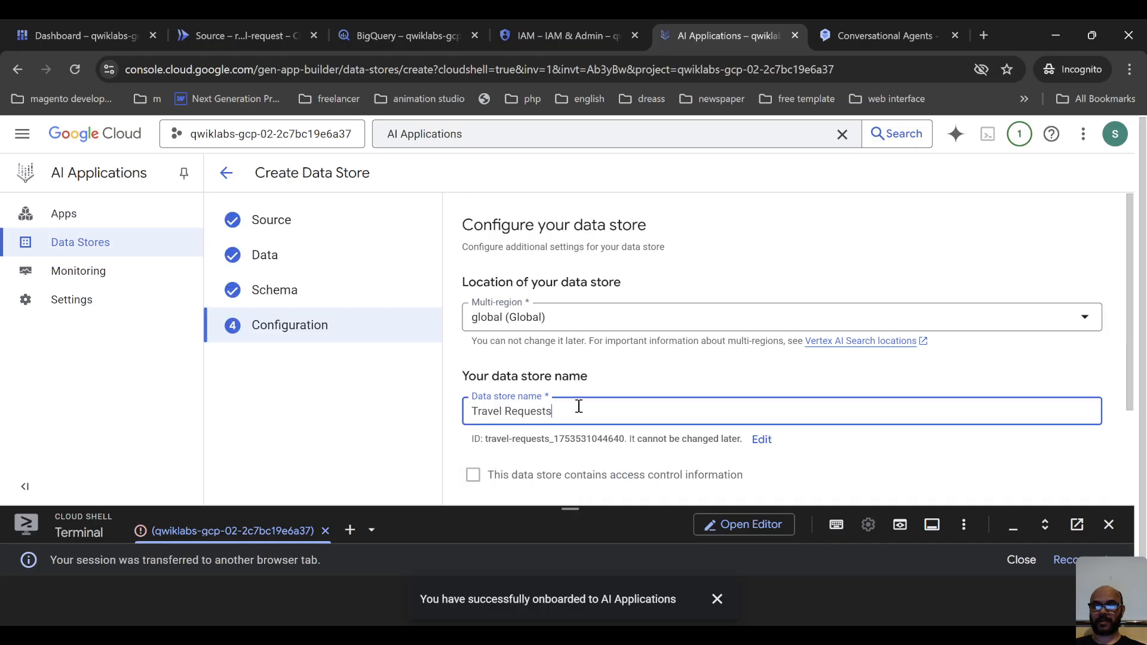
{"action": "scroll", "coordinate": [640, 410], "scroll_direction": "down", "scroll_amount": 2}
{"action": "left_click", "coordinate": [514, 473]}
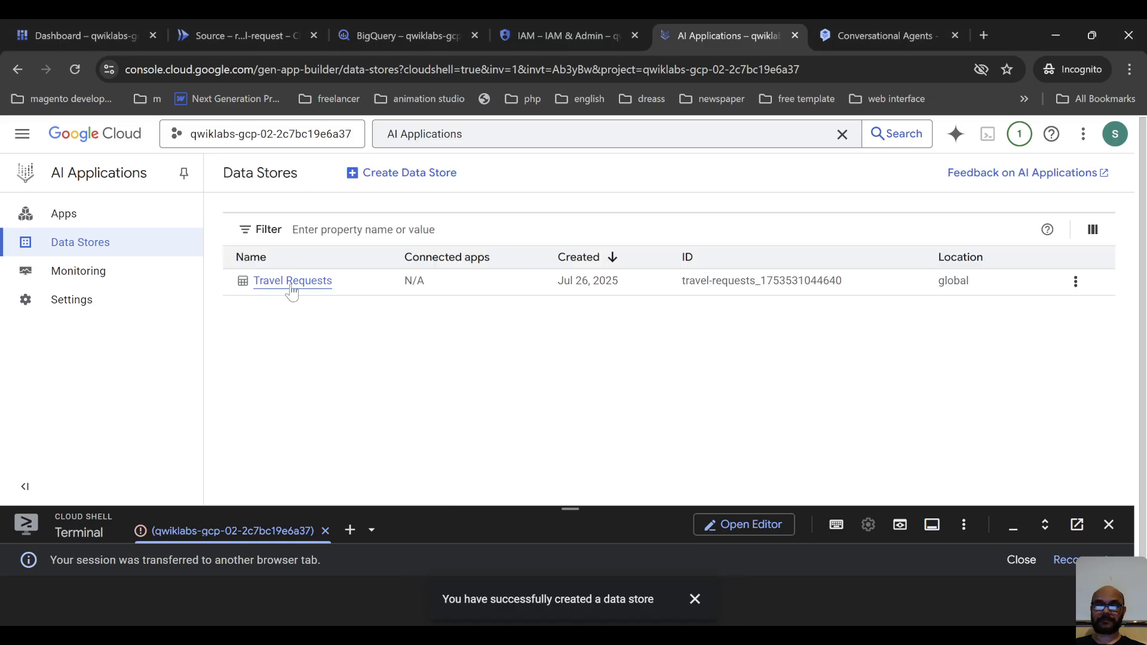
Start creating a new app in AI Applications and choose Agentspace as its type.
{"action": "left_click", "coordinate": [88, 224]}
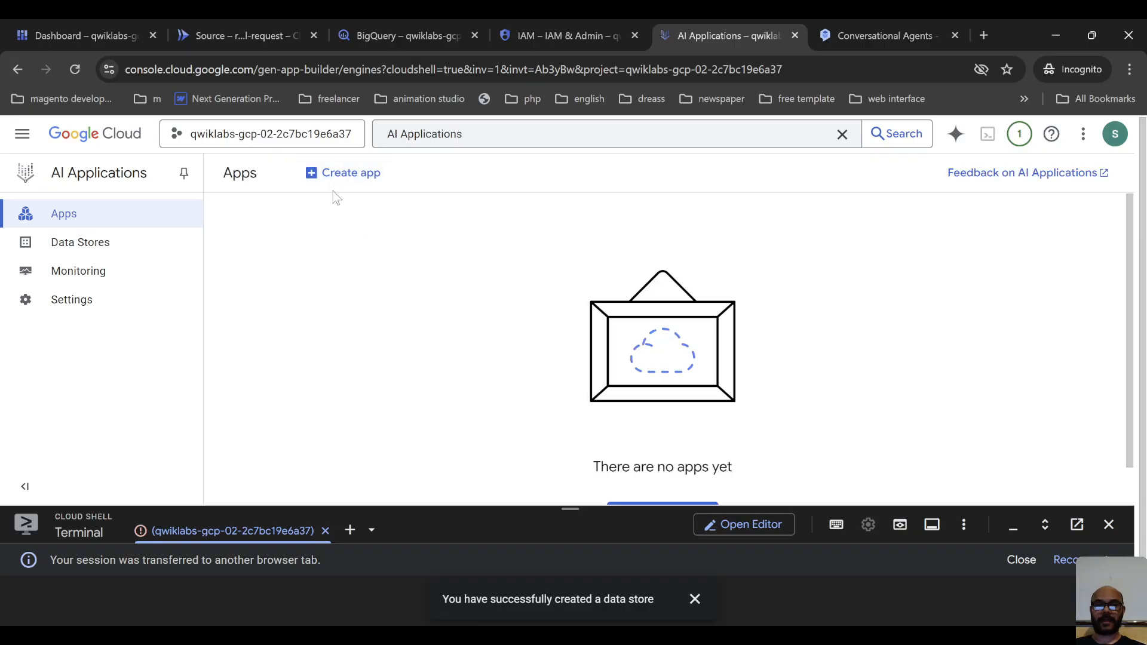
{"action": "left_click", "coordinate": [334, 177]}
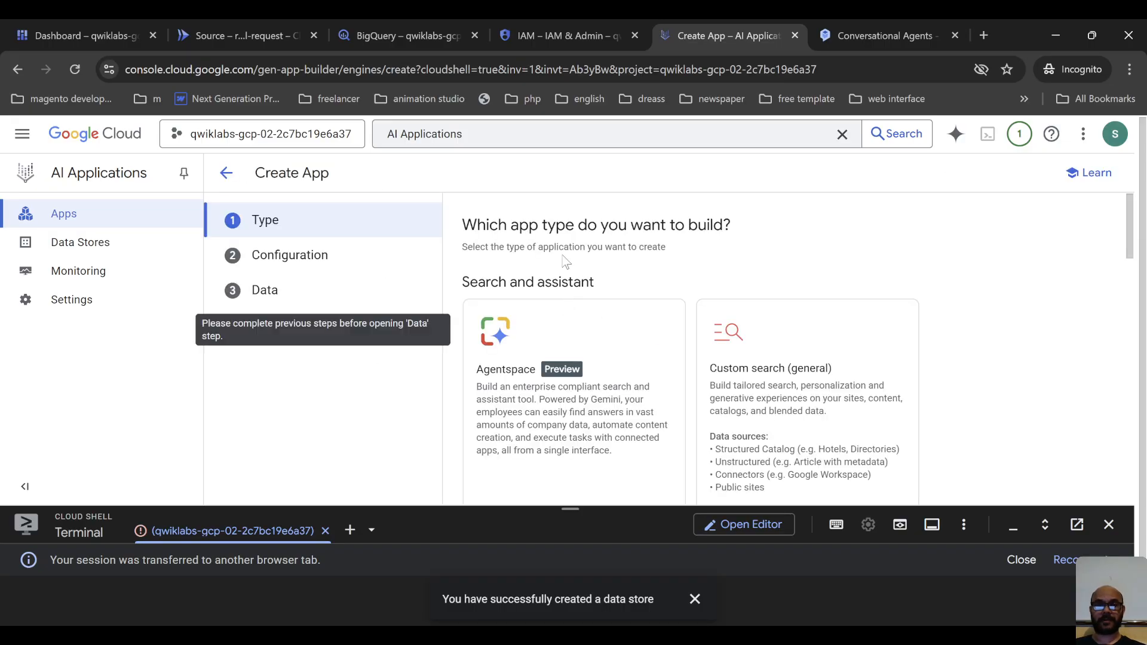
{"action": "scroll", "coordinate": [567, 263], "scroll_direction": "down", "scroll_amount": 3}
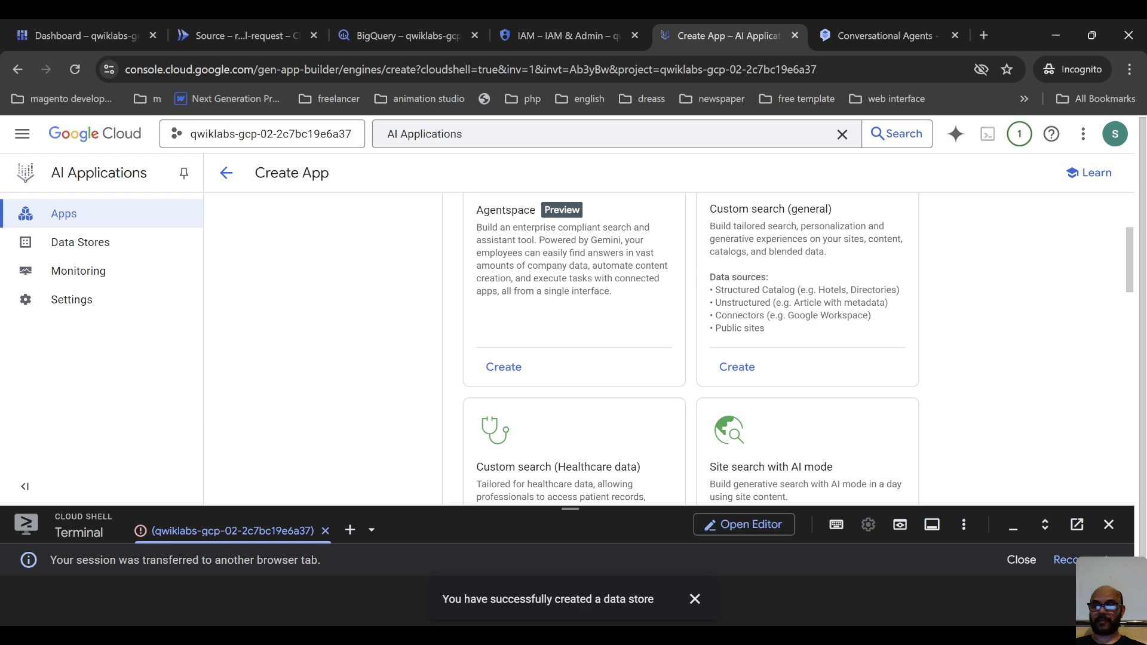
{"action": "key", "text": "alt+Tab"}
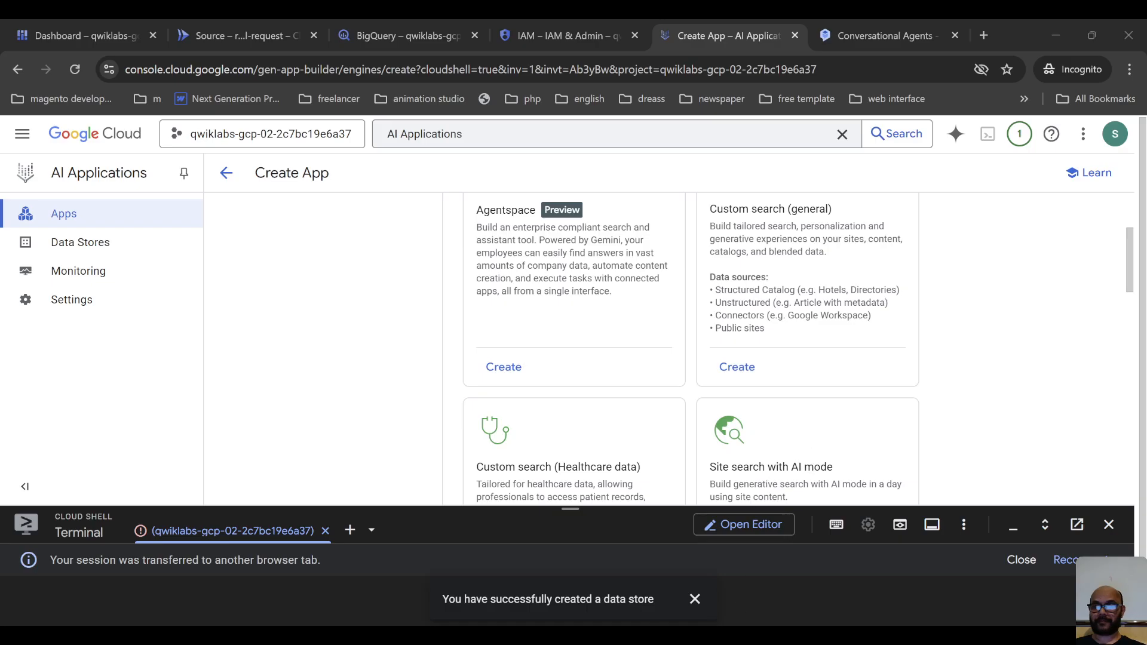
{"action": "key", "text": "alt+Tab"}
{"action": "scroll", "coordinate": [597, 311], "scroll_direction": "up", "scroll_amount": 4}
{"action": "scroll", "coordinate": [570, 345], "scroll_direction": "down", "scroll_amount": 4}
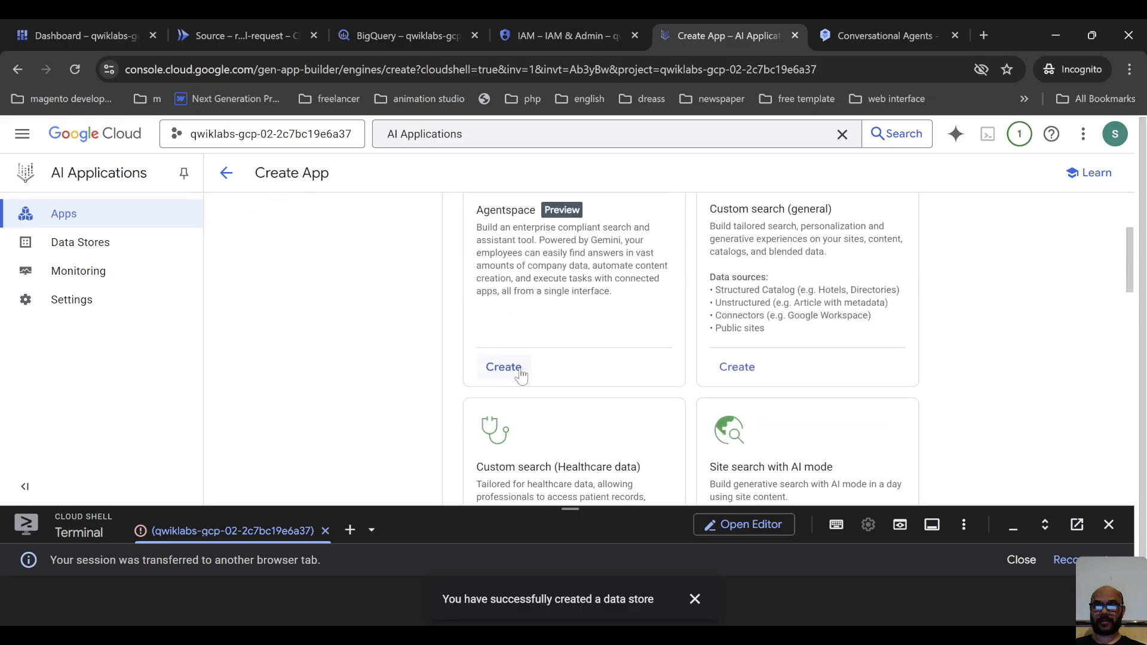
{"action": "left_click", "coordinate": [503, 367]}
{"action": "scroll", "coordinate": [597, 311], "scroll_direction": "up", "scroll_amount": 2}
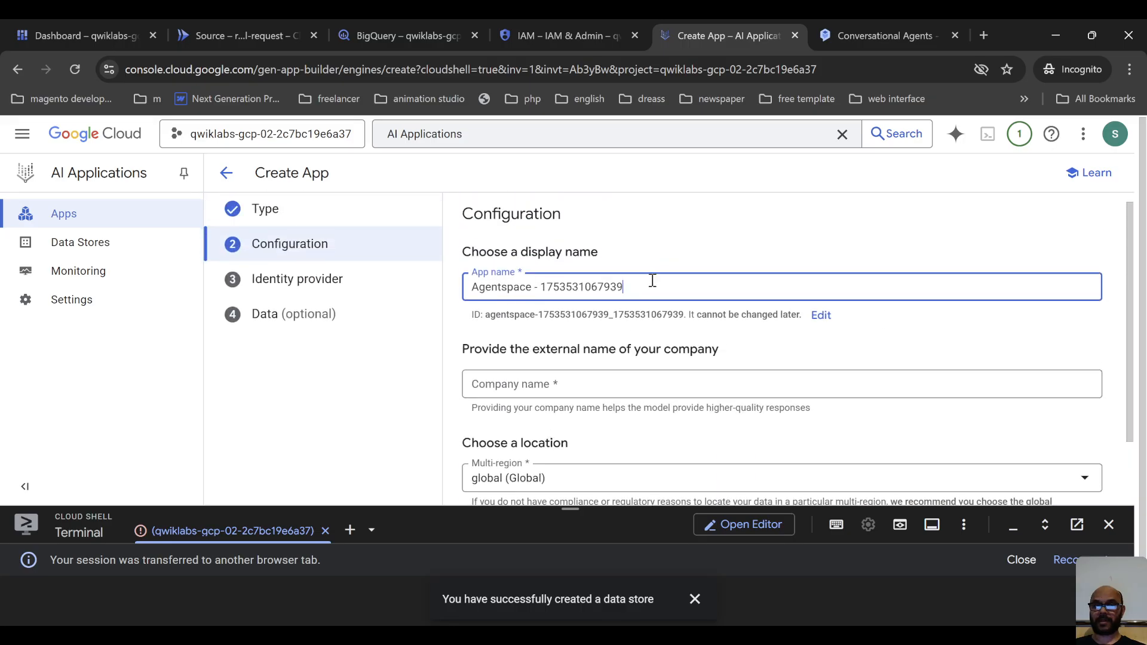
Name the app "Cymbal Agentspace App", set the company name to "Cymbal Shops" and continue with the global location.
{"action": "left_click_drag", "start_coordinate": [650, 281], "coordinate": [328, 298]}
{"action": "type", "text": "Cymbal Agentspace App"}
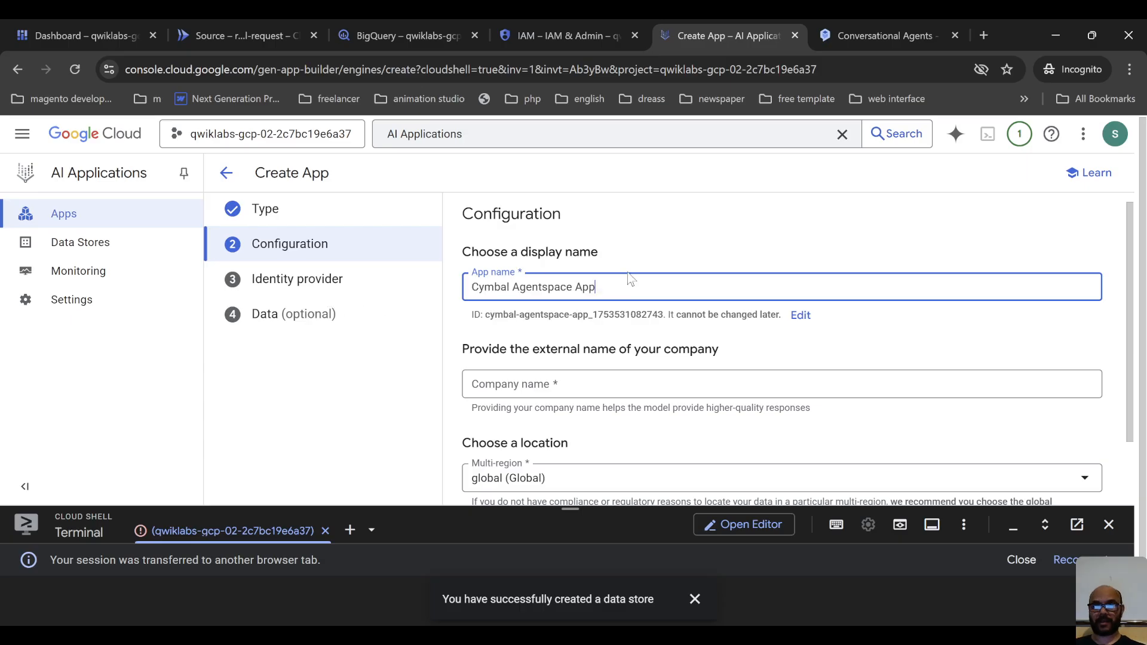
{"action": "scroll", "coordinate": [621, 310], "scroll_direction": "down", "scroll_amount": 1}
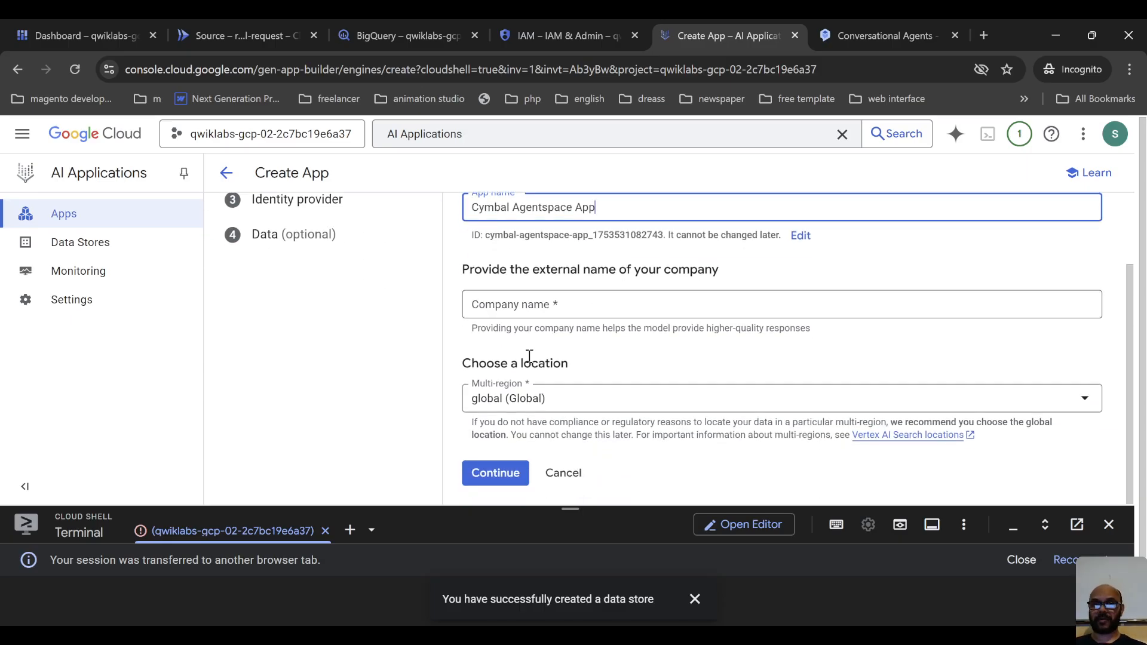
{"action": "left_click", "coordinate": [555, 308]}
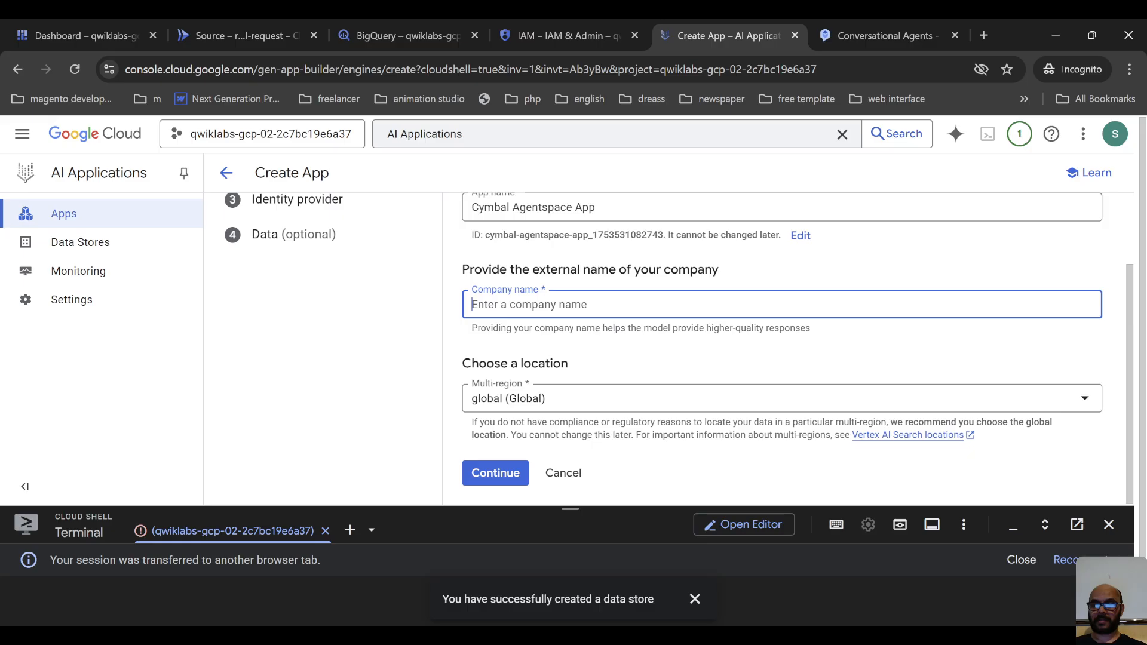
{"action": "key", "text": "alt+Tab"}
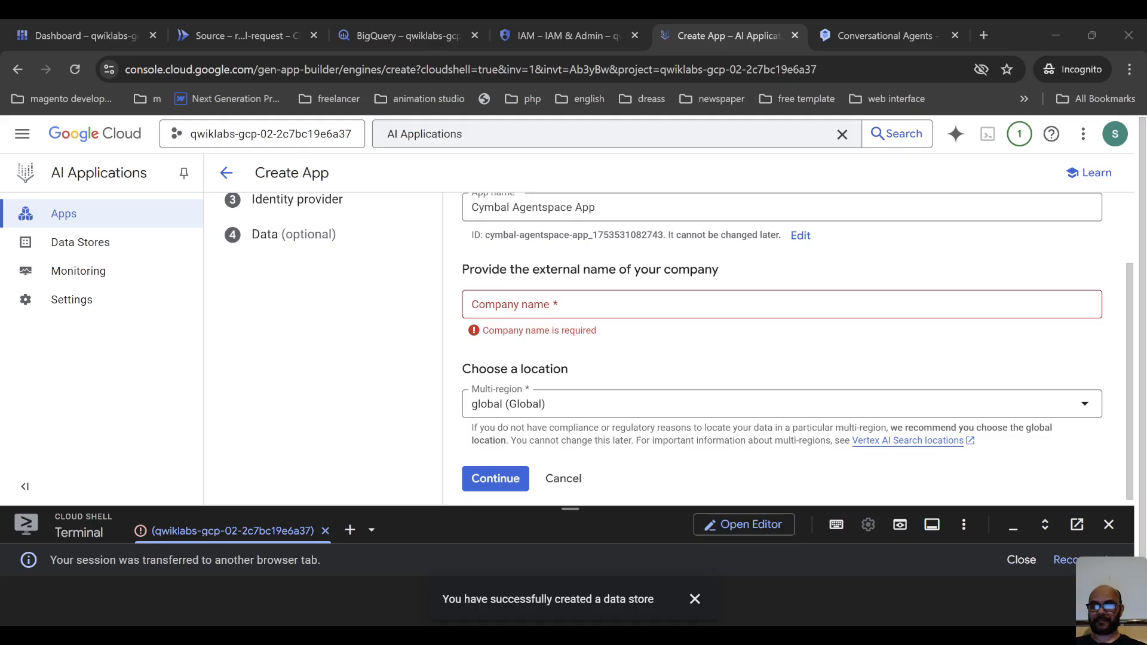
{"action": "key", "text": "alt+Tab"}
{"action": "type", "text": "Cymbal Shops"}
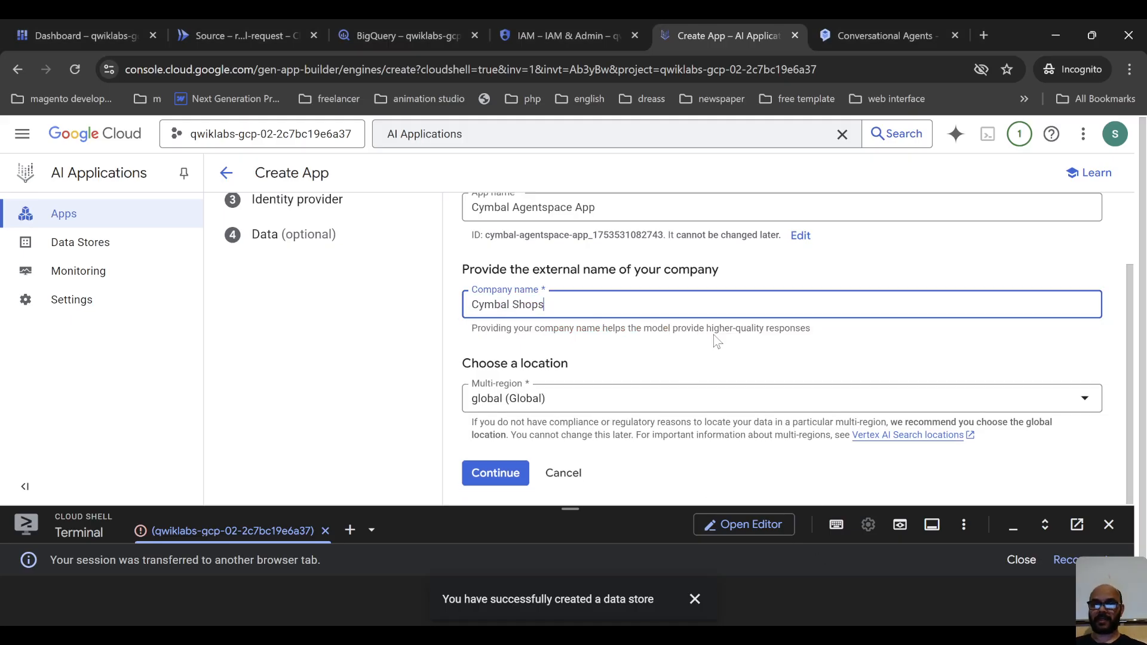
{"action": "left_click", "coordinate": [496, 472]}
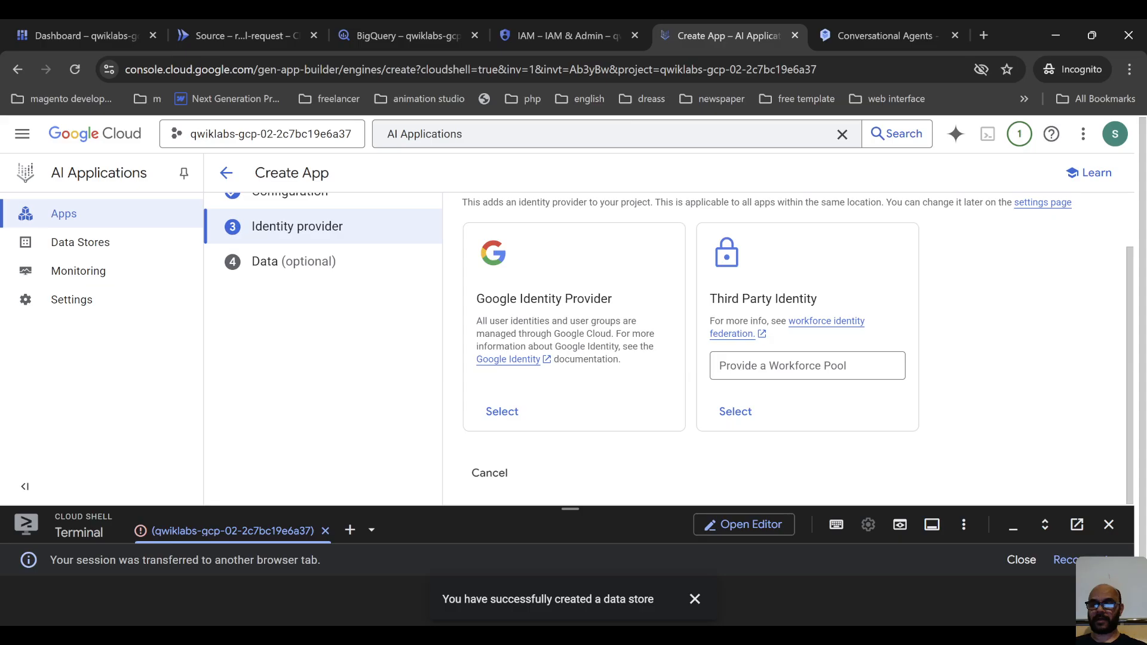
Select Google Identity Provider for the app and create it with the Travel Requests data store connected.
{"action": "key", "text": "alt+Tab"}
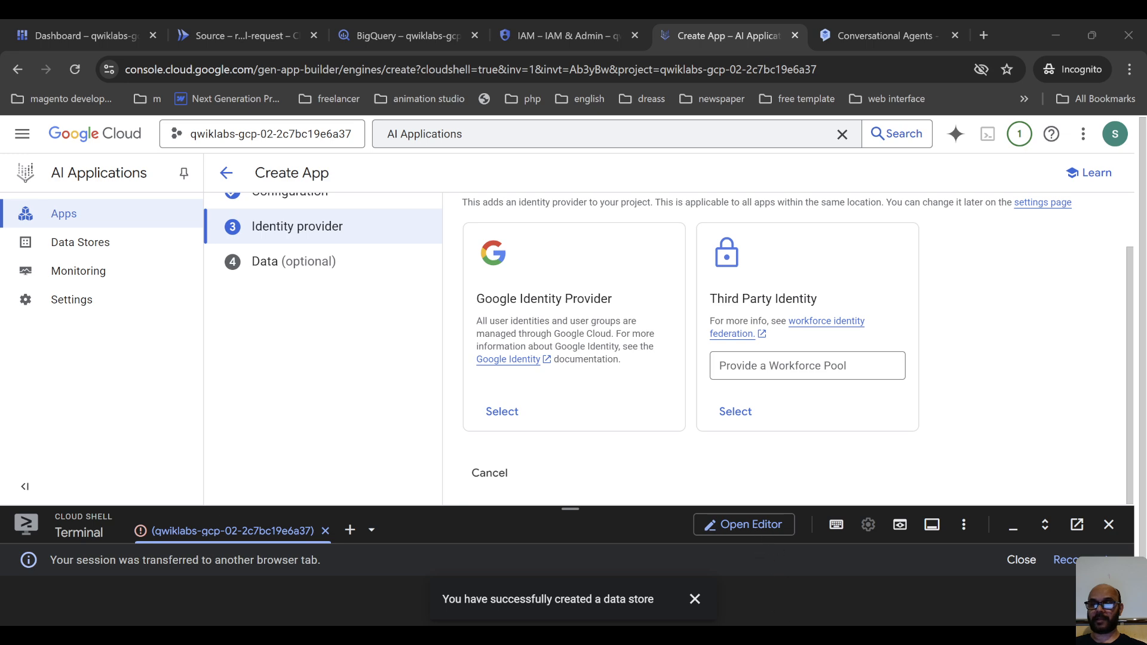
{"action": "left_click", "coordinate": [569, 397]}
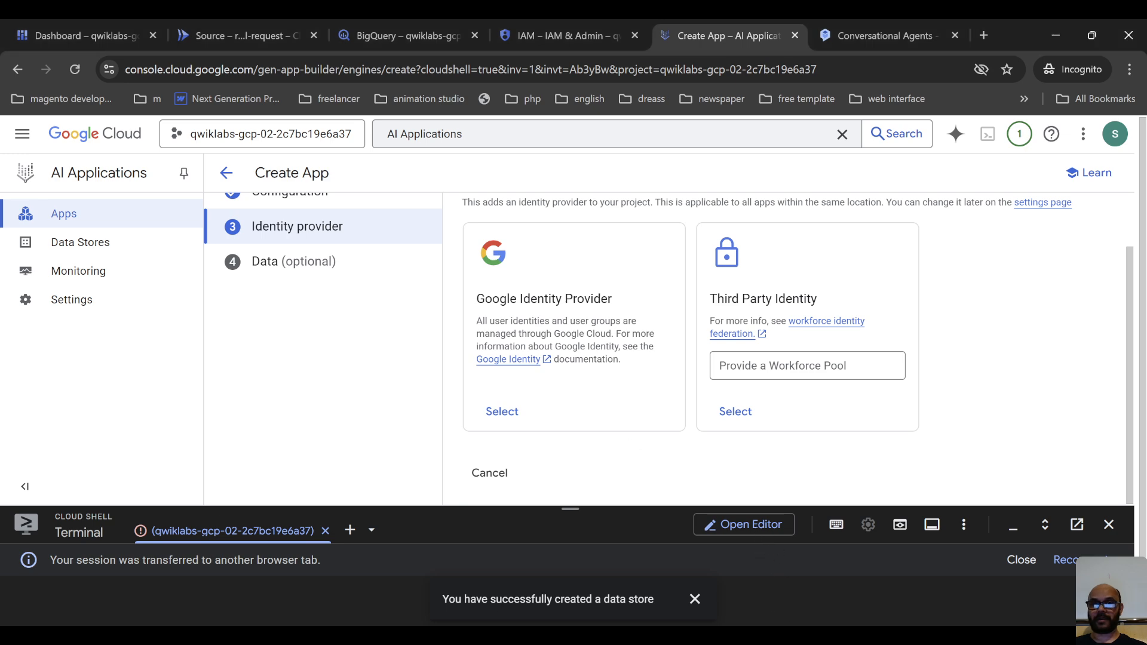
{"action": "left_click", "coordinate": [505, 413]}
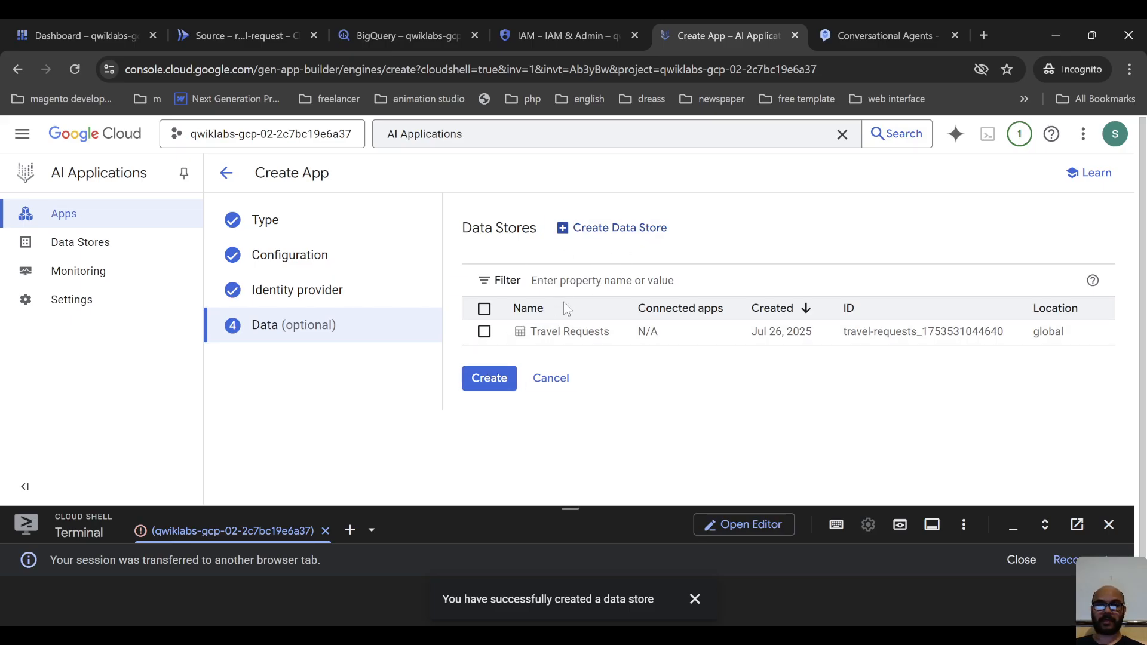
{"action": "left_click", "coordinate": [484, 332]}
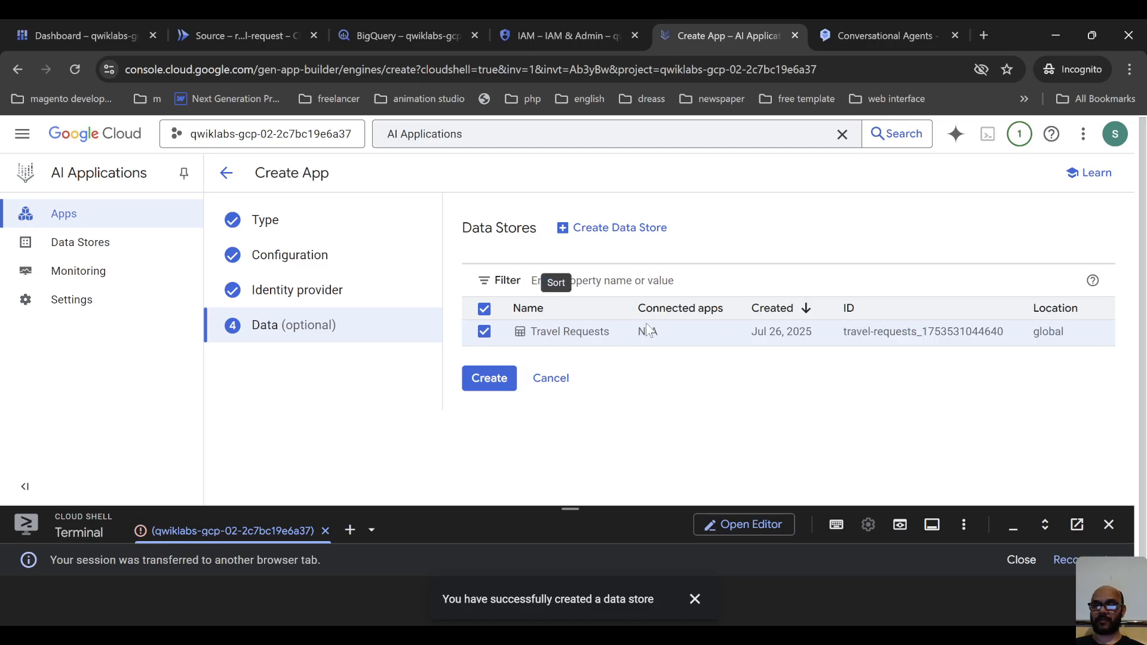
{"action": "left_click", "coordinate": [485, 385]}
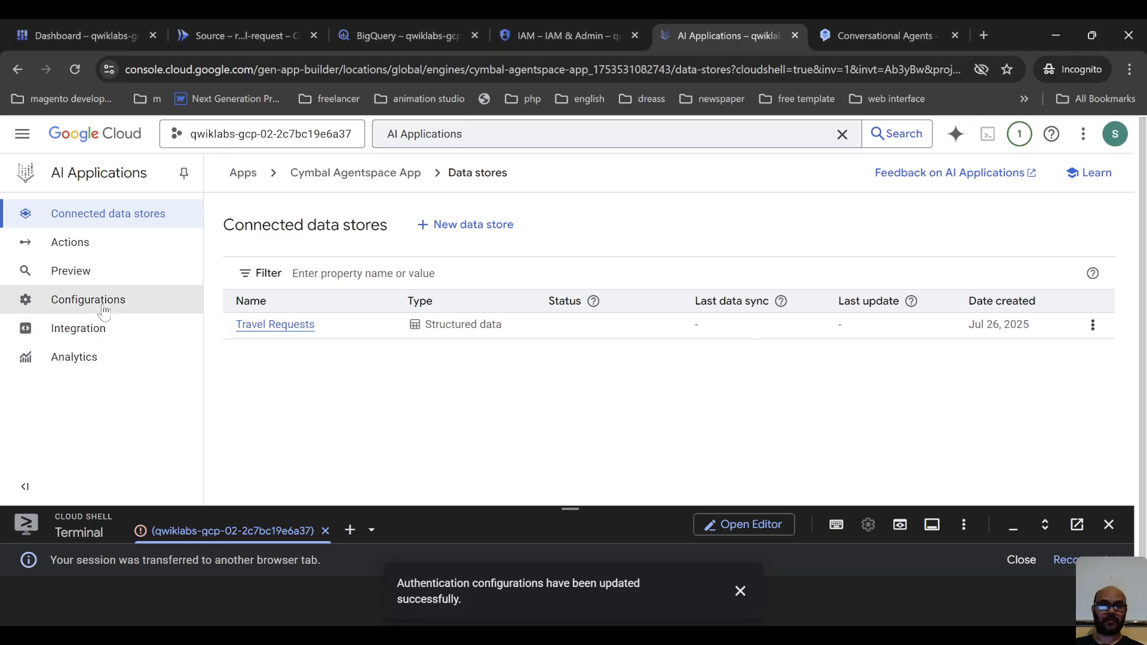
Examine the Cymbal Agentspace App's configurations, including the Search UI settings and the end-user options in Feature Management.
{"action": "left_click", "coordinate": [68, 299]}
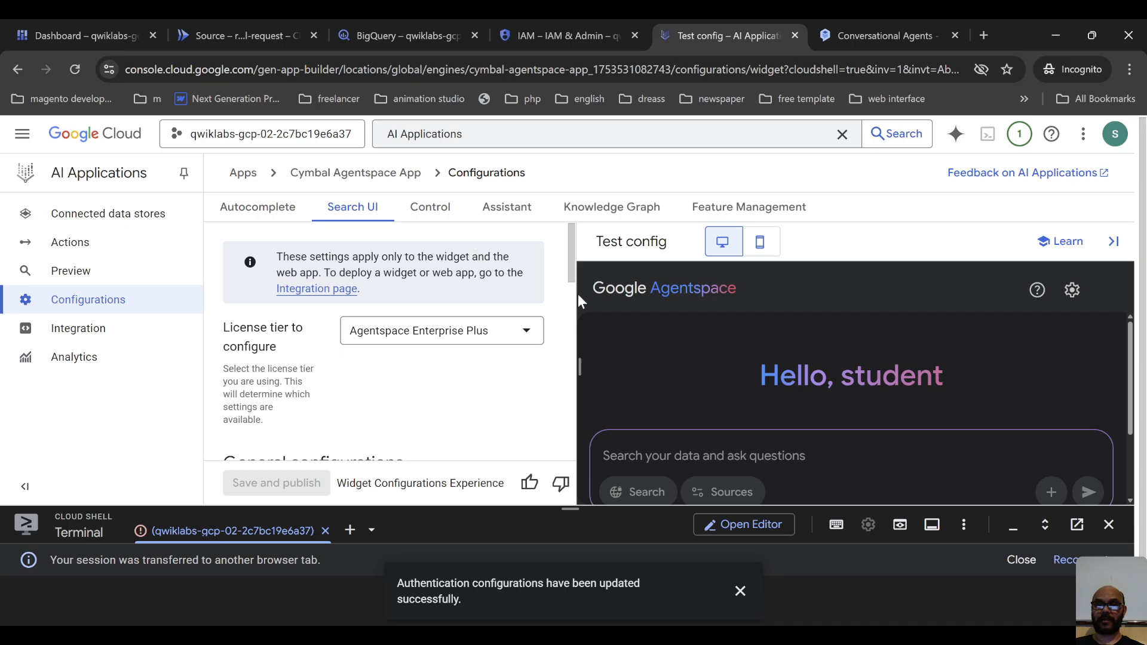
{"action": "scroll", "coordinate": [558, 395], "scroll_direction": "down", "scroll_amount": 10}
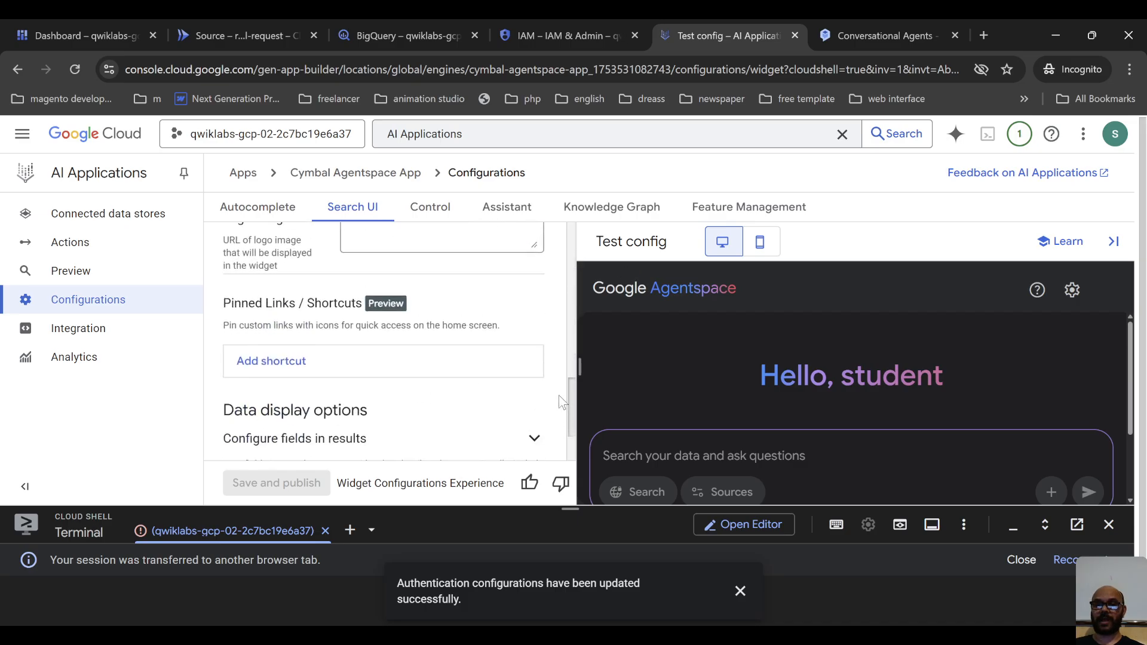
{"action": "scroll", "coordinate": [558, 395], "scroll_direction": "up", "scroll_amount": 10}
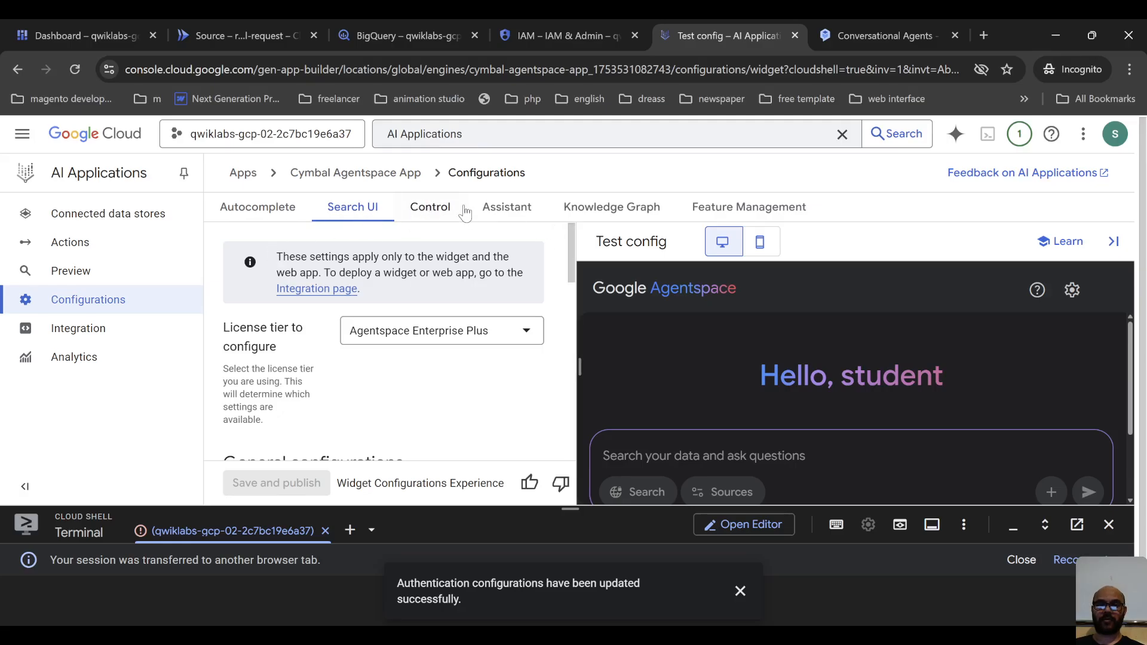
{"action": "left_click", "coordinate": [501, 210]}
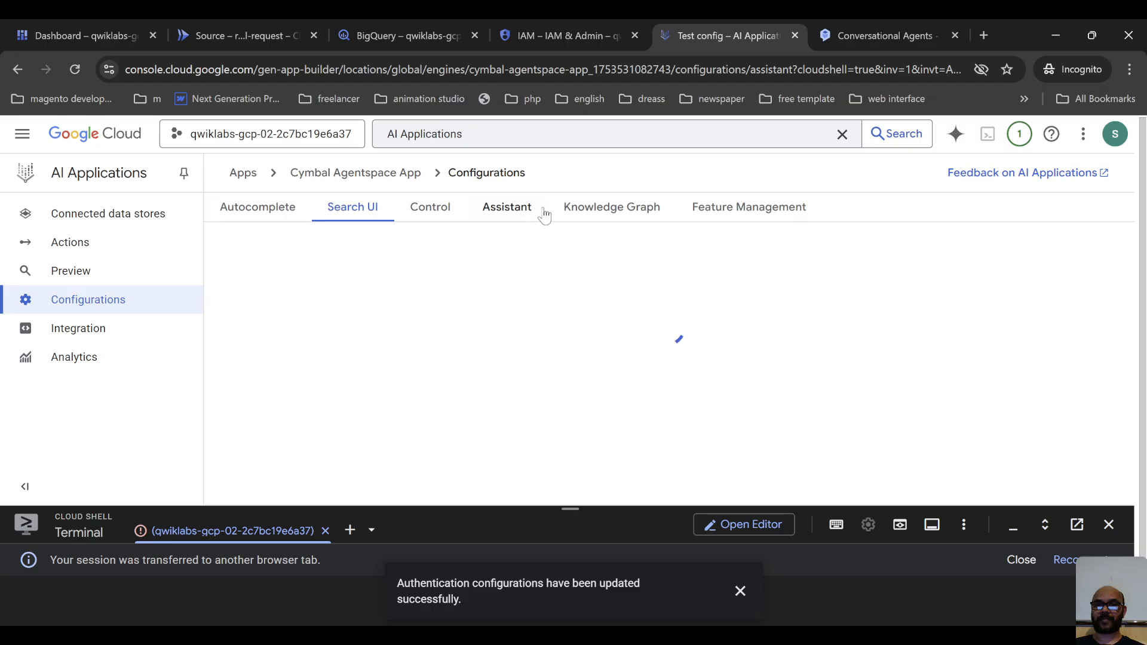
{"action": "left_click", "coordinate": [614, 209]}
{"action": "left_click", "coordinate": [752, 211]}
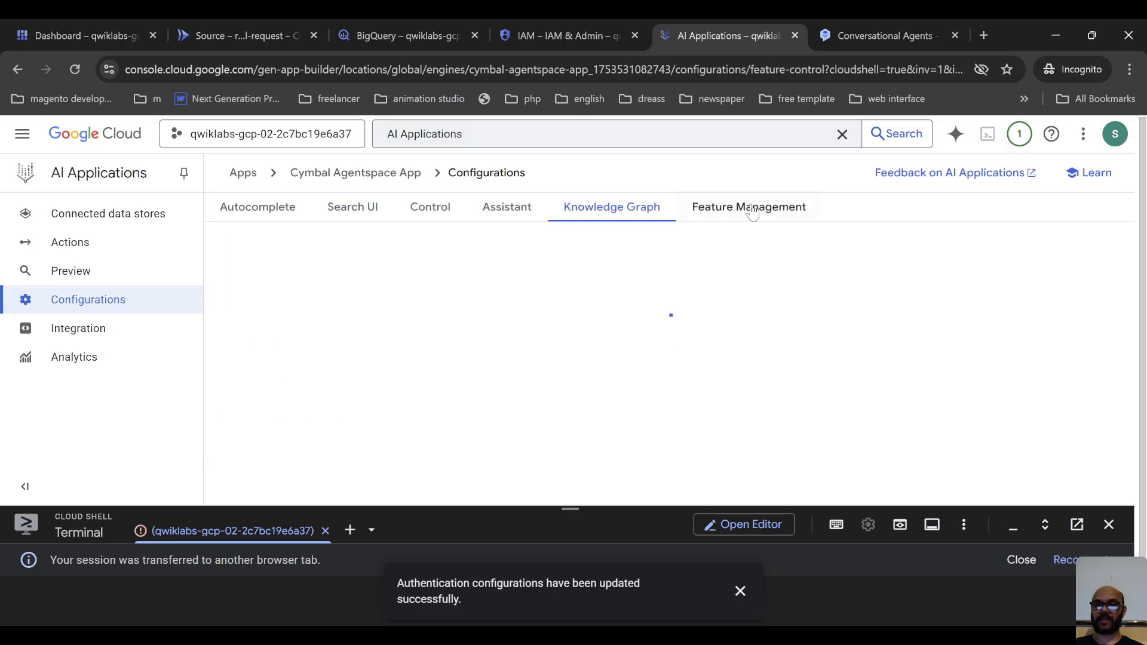
{"action": "scroll", "coordinate": [508, 282], "scroll_direction": "down", "scroll_amount": 3}
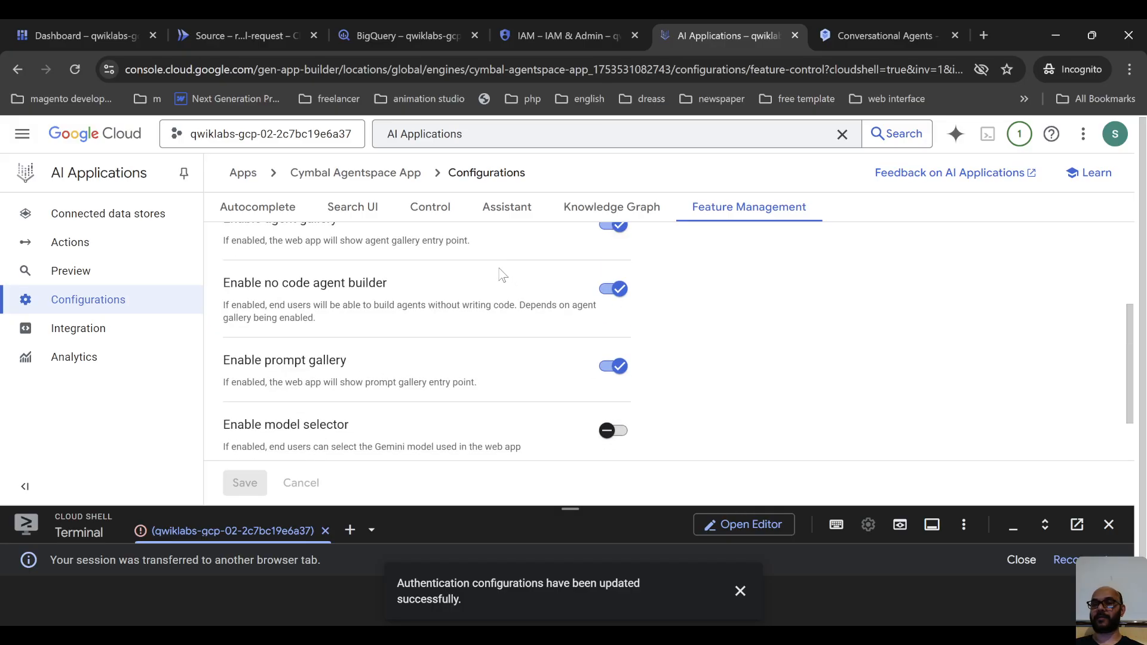
{"action": "scroll", "coordinate": [500, 287], "scroll_direction": "up", "scroll_amount": 3}
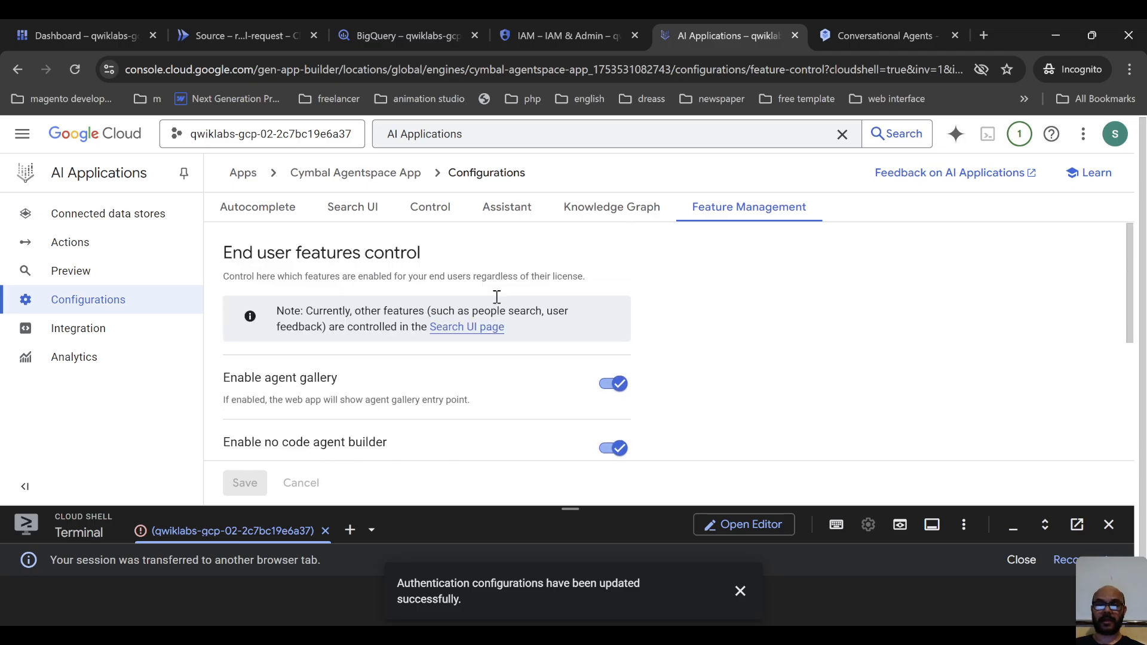
{"action": "scroll", "coordinate": [489, 286], "scroll_direction": "down", "scroll_amount": 3}
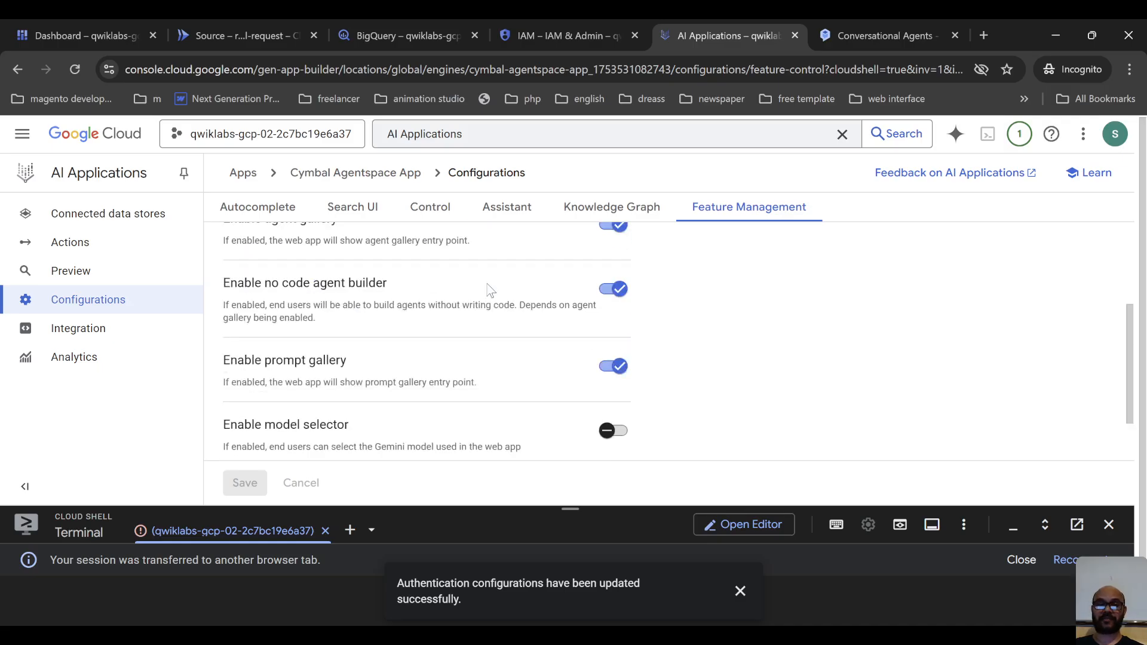
Examine the remaining Feature Management options and the Assistant settings for LLM system instructions, web grounding, banned phrases and agents.
{"action": "scroll", "coordinate": [489, 290], "scroll_direction": "down", "scroll_amount": 1}
{"action": "scroll", "coordinate": [490, 285], "scroll_direction": "up", "scroll_amount": 1}
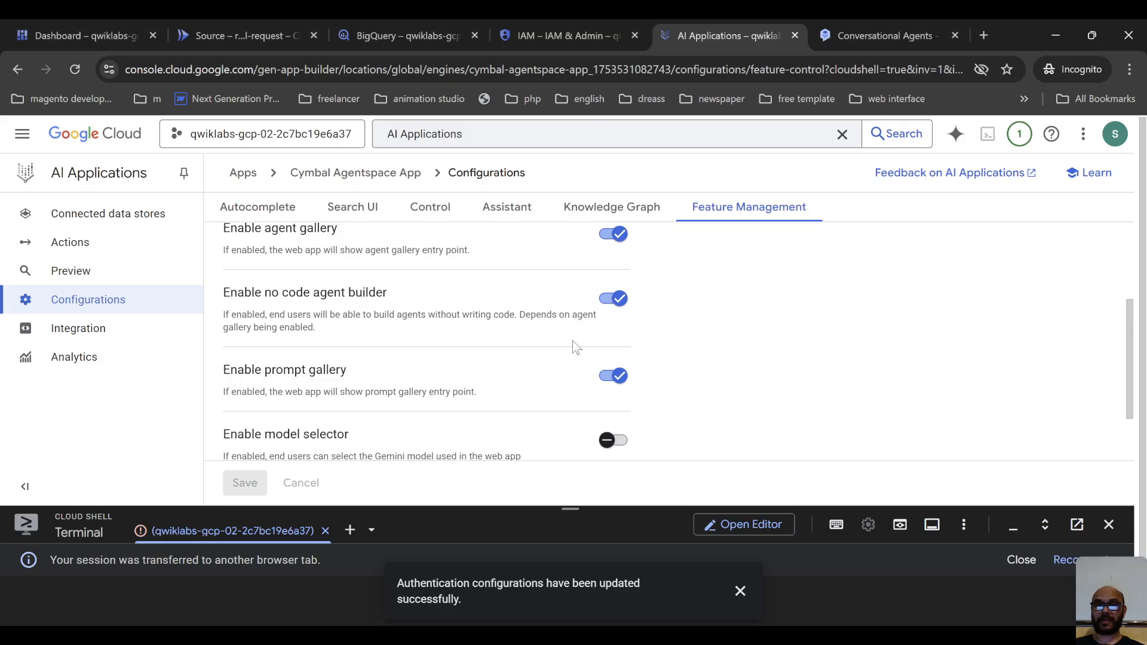
{"action": "scroll", "coordinate": [562, 338], "scroll_direction": "up", "scroll_amount": 2}
{"action": "left_click", "coordinate": [514, 209]}
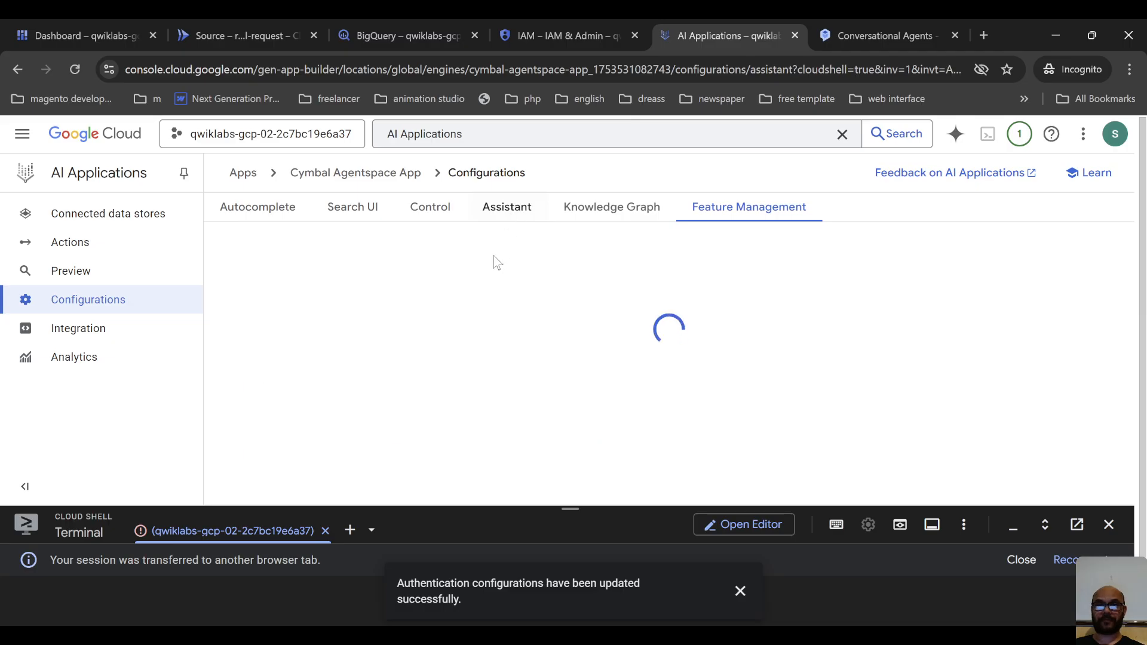
{"action": "scroll", "coordinate": [451, 305], "scroll_direction": "down", "scroll_amount": 1}
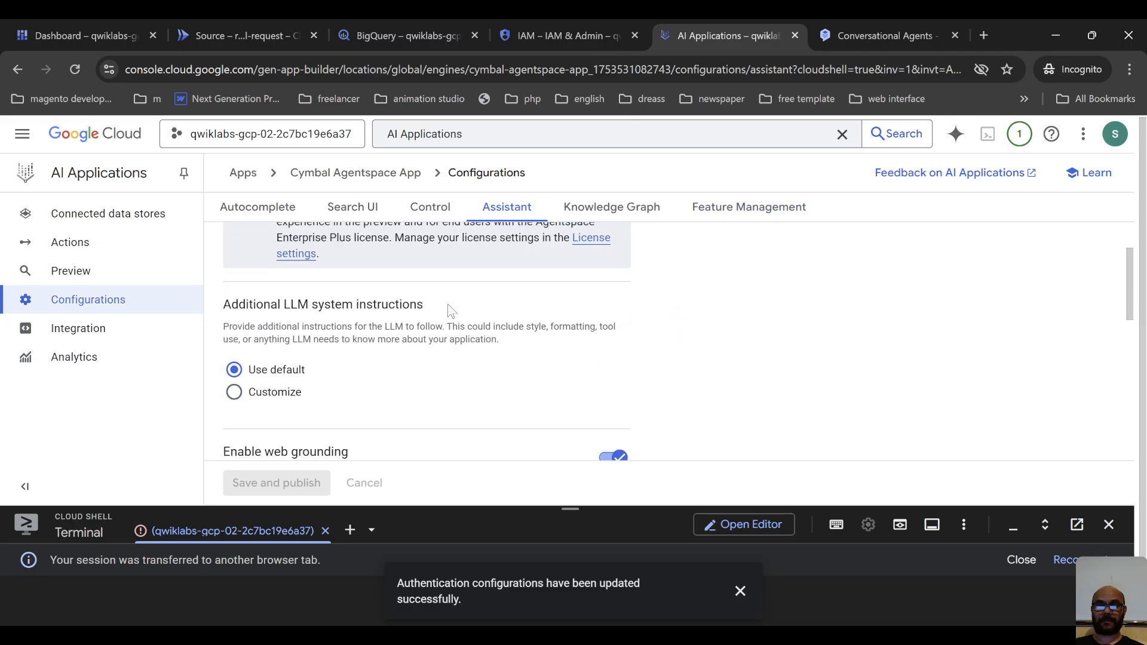
{"action": "scroll", "coordinate": [451, 305], "scroll_direction": "down", "scroll_amount": 5}
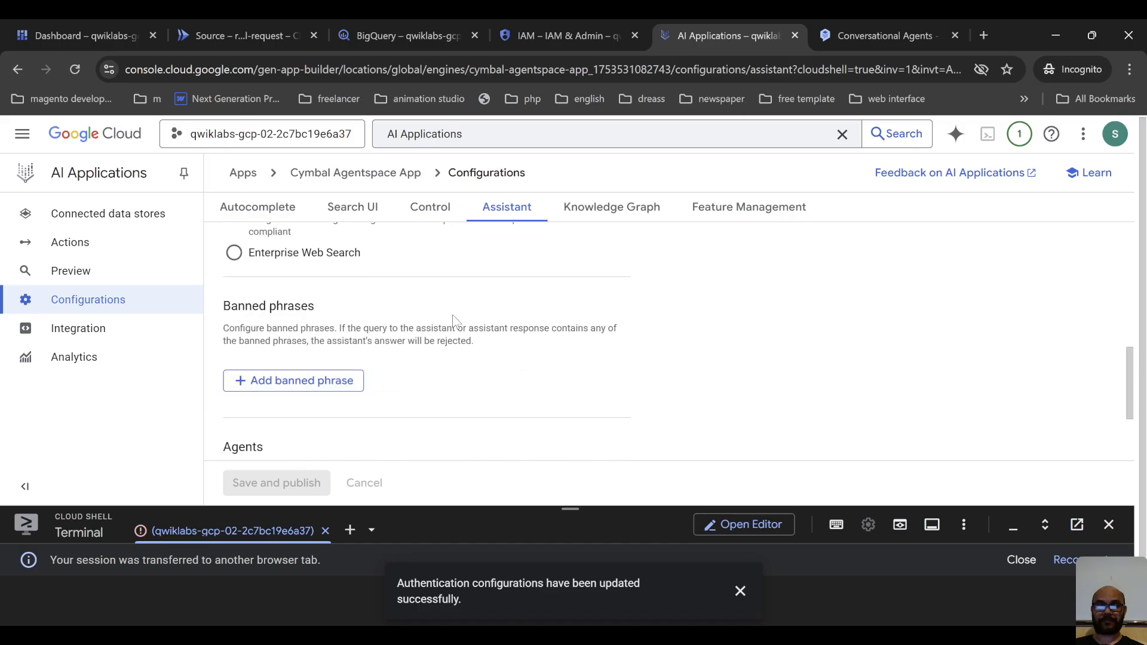
{"action": "scroll", "coordinate": [463, 339], "scroll_direction": "up", "scroll_amount": 6}
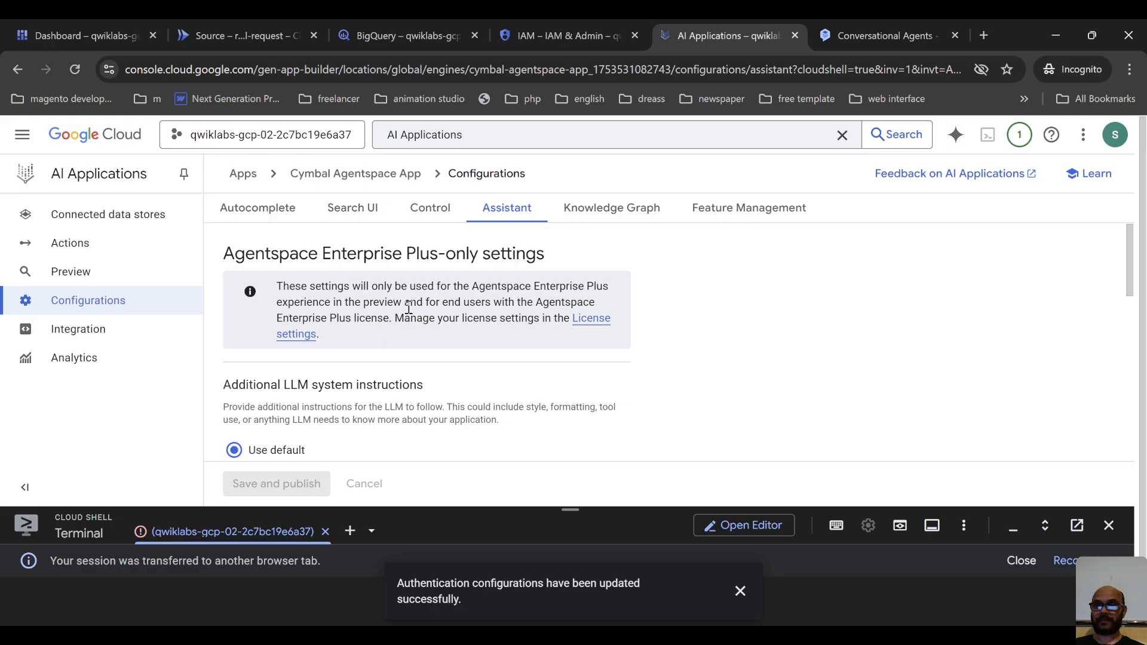
{"action": "scroll", "coordinate": [483, 295], "scroll_direction": "down", "scroll_amount": 4}
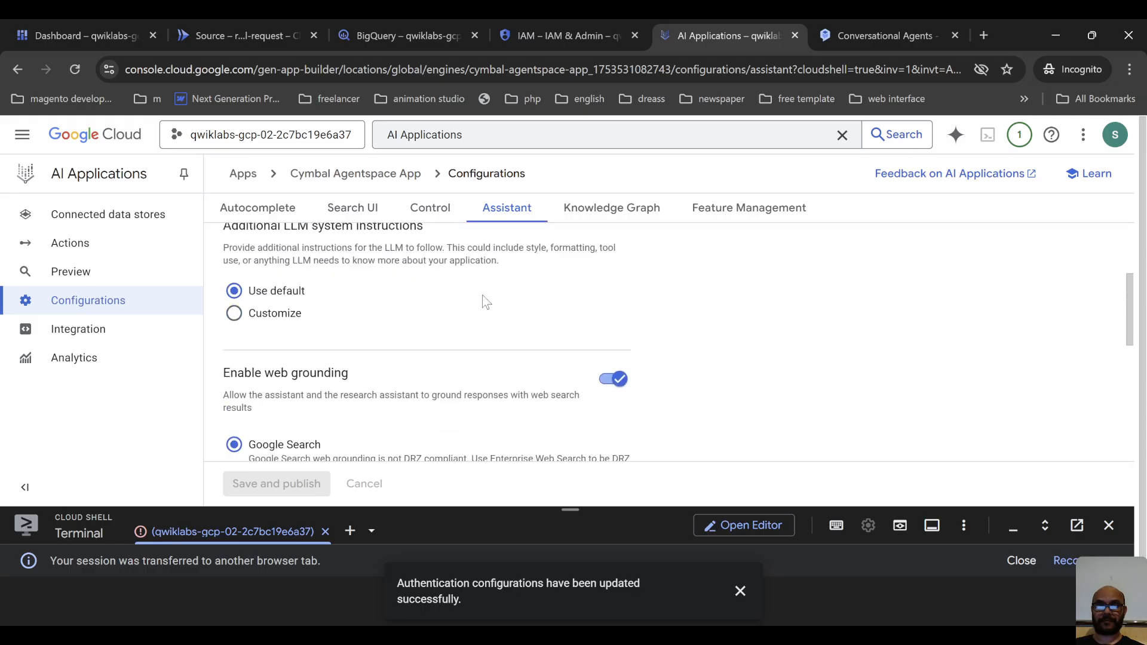
{"action": "scroll", "coordinate": [482, 299], "scroll_direction": "down", "scroll_amount": 5}
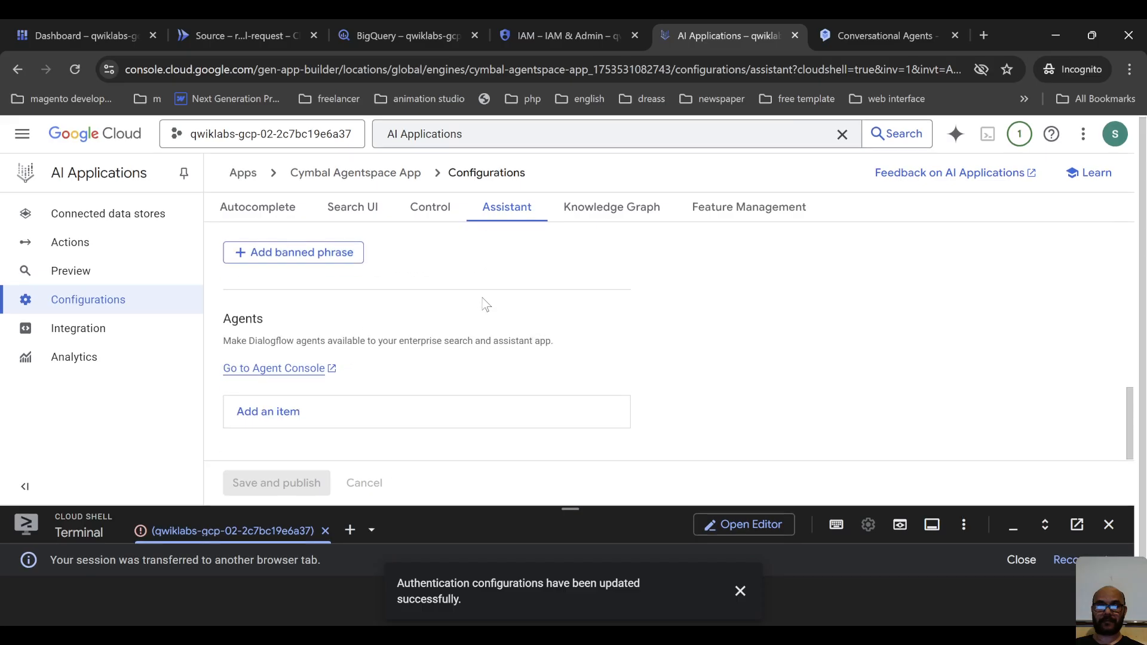
{"action": "scroll", "coordinate": [478, 303], "scroll_direction": "up", "scroll_amount": 6}
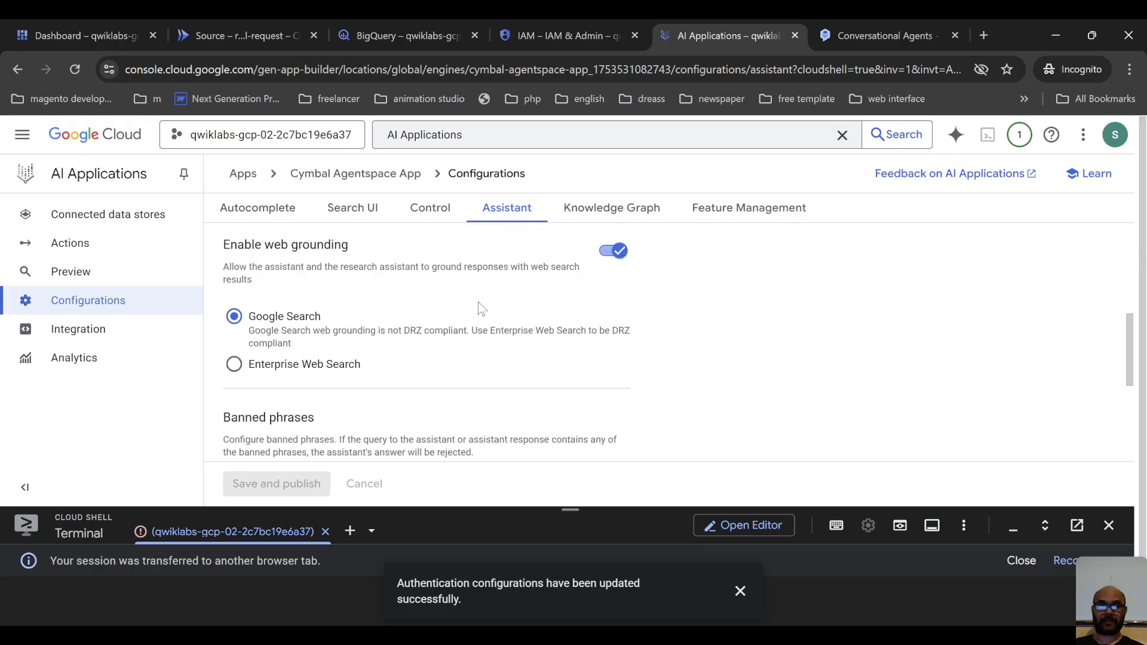
{"action": "scroll", "coordinate": [483, 308], "scroll_direction": "up", "scroll_amount": 1}
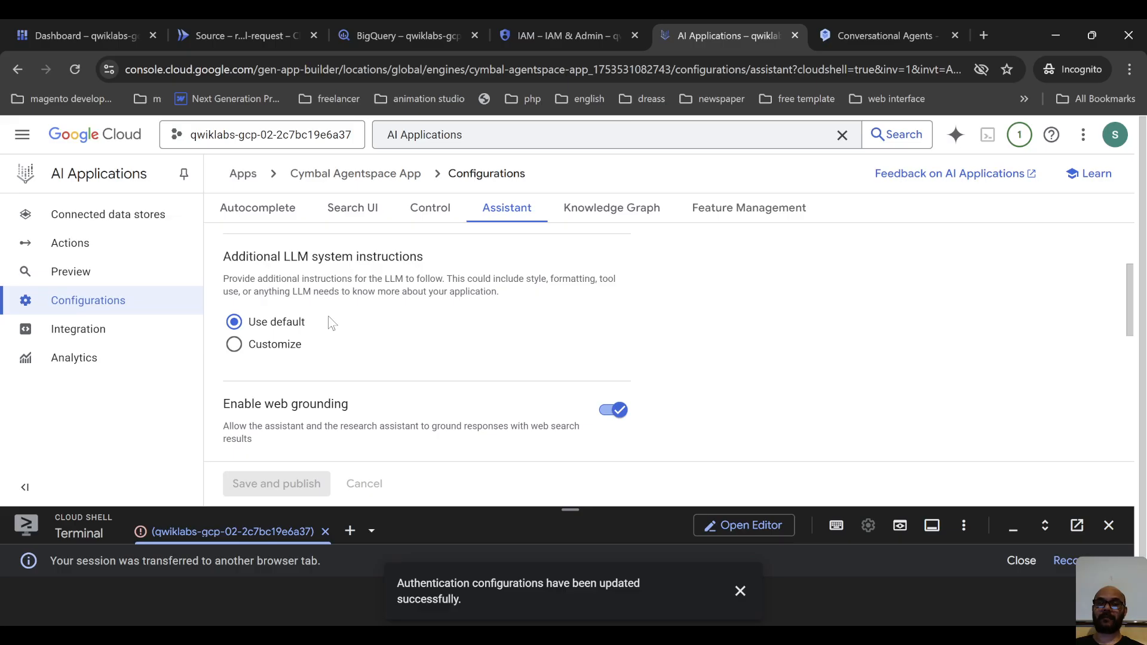
{"action": "scroll", "coordinate": [289, 339], "scroll_direction": "down", "scroll_amount": 2}
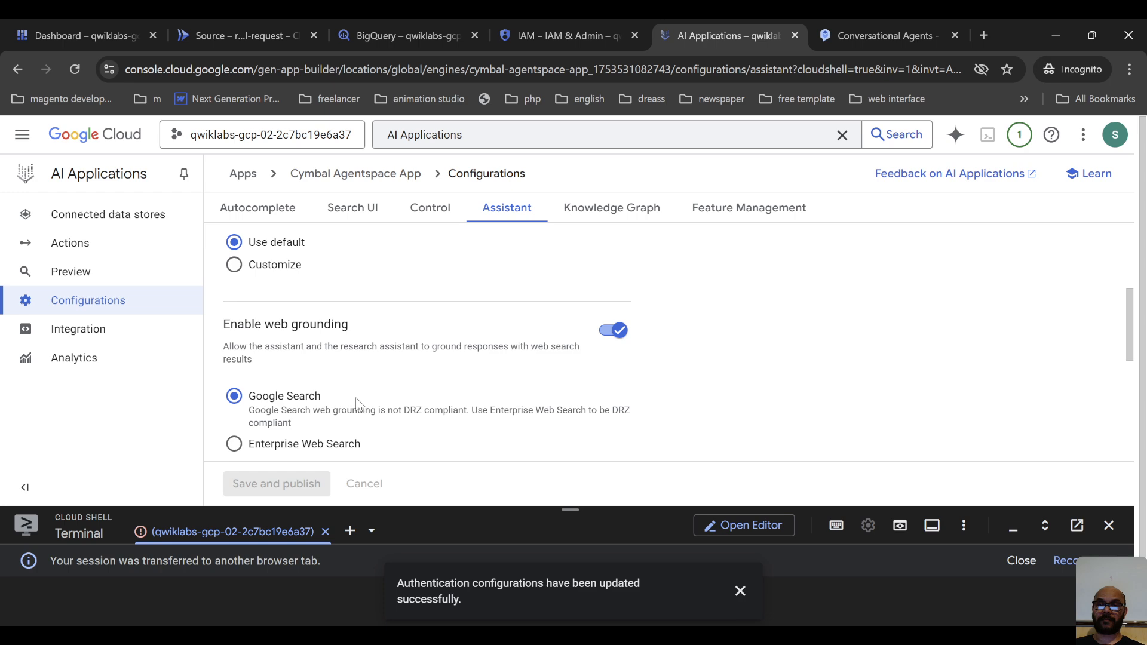
{"action": "scroll", "coordinate": [356, 397], "scroll_direction": "down", "scroll_amount": 4}
{"action": "scroll", "coordinate": [360, 295], "scroll_direction": "down", "scroll_amount": 2}
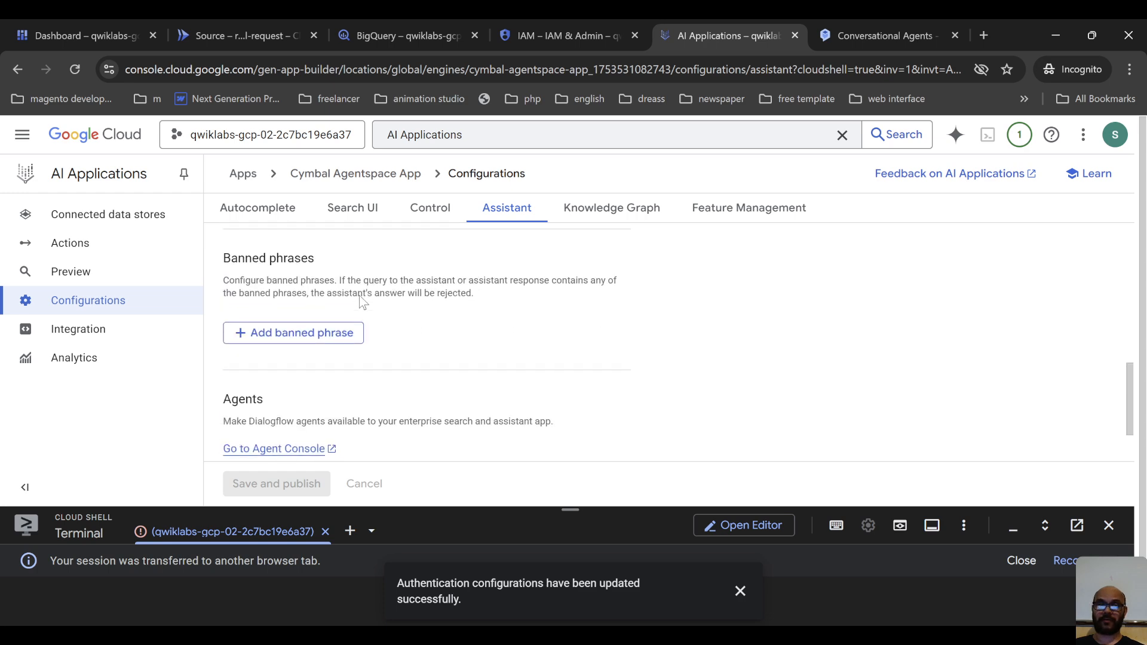
{"action": "scroll", "coordinate": [360, 295], "scroll_direction": "down", "scroll_amount": 2}
{"action": "scroll", "coordinate": [418, 313], "scroll_direction": "up", "scroll_amount": 2}
{"action": "triple_click", "coordinate": [467, 282]}
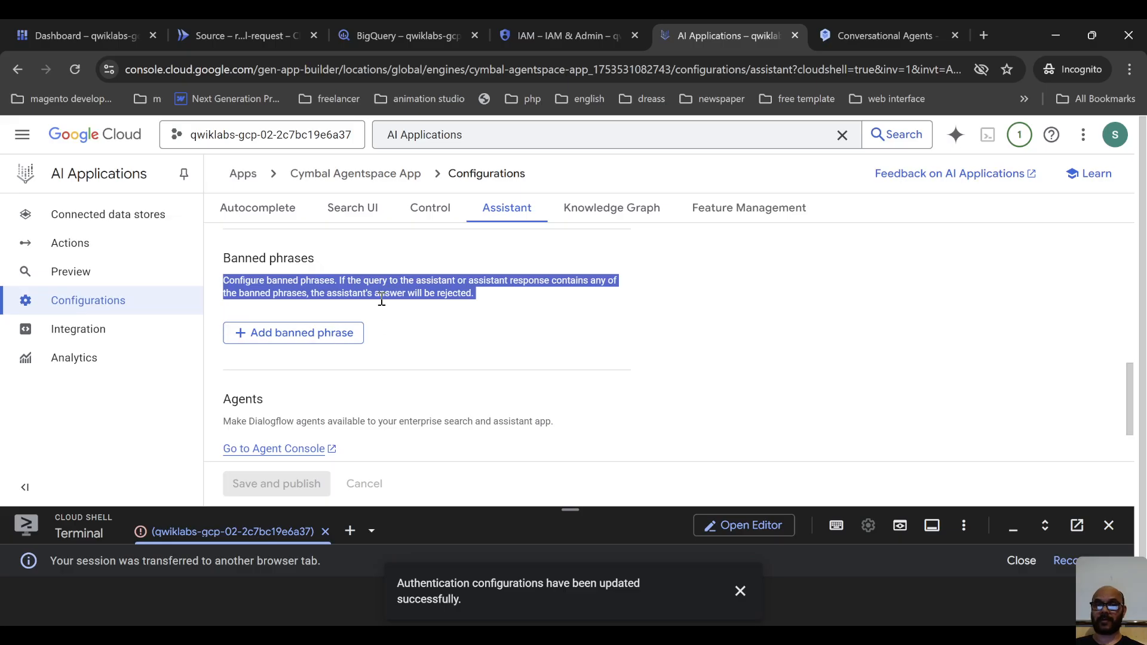
{"action": "scroll", "coordinate": [385, 316], "scroll_direction": "down", "scroll_amount": 1}
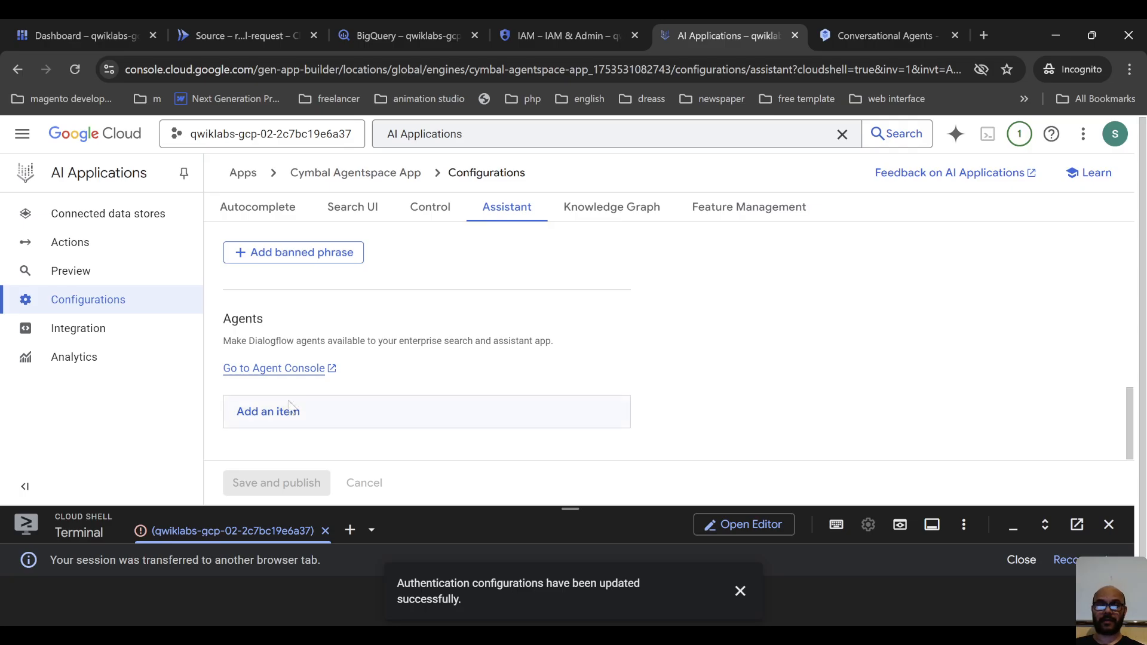
Add a new agent item under Agents in the Assistant configuration and review its empty fields.
{"action": "left_click", "coordinate": [309, 421]}
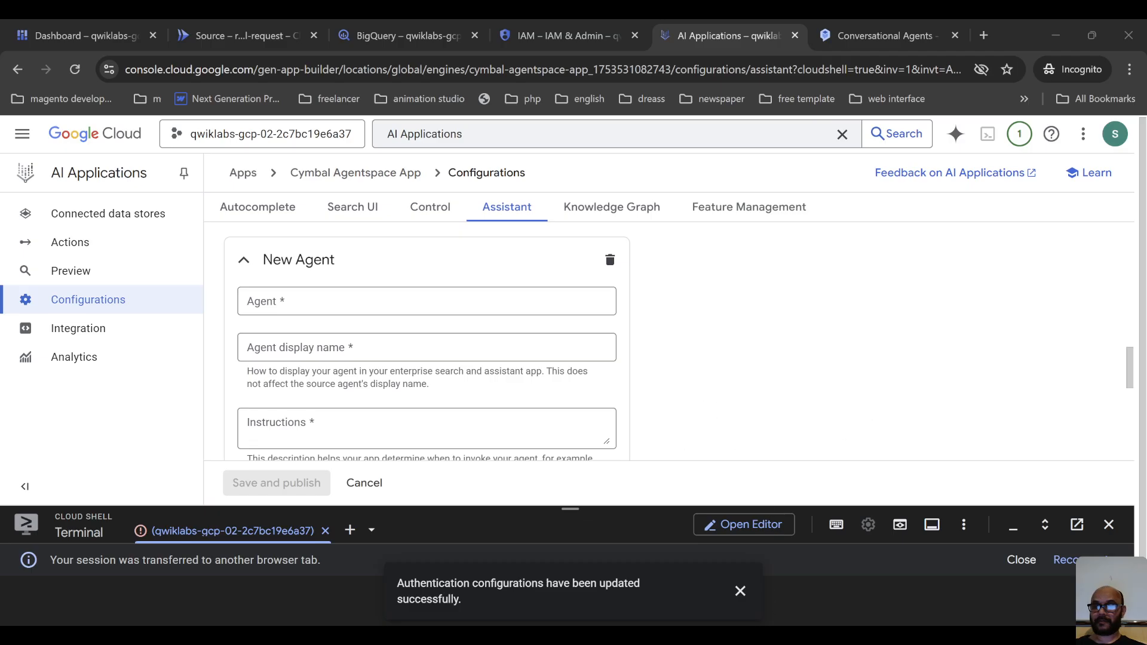
{"action": "left_click", "coordinate": [343, 301]}
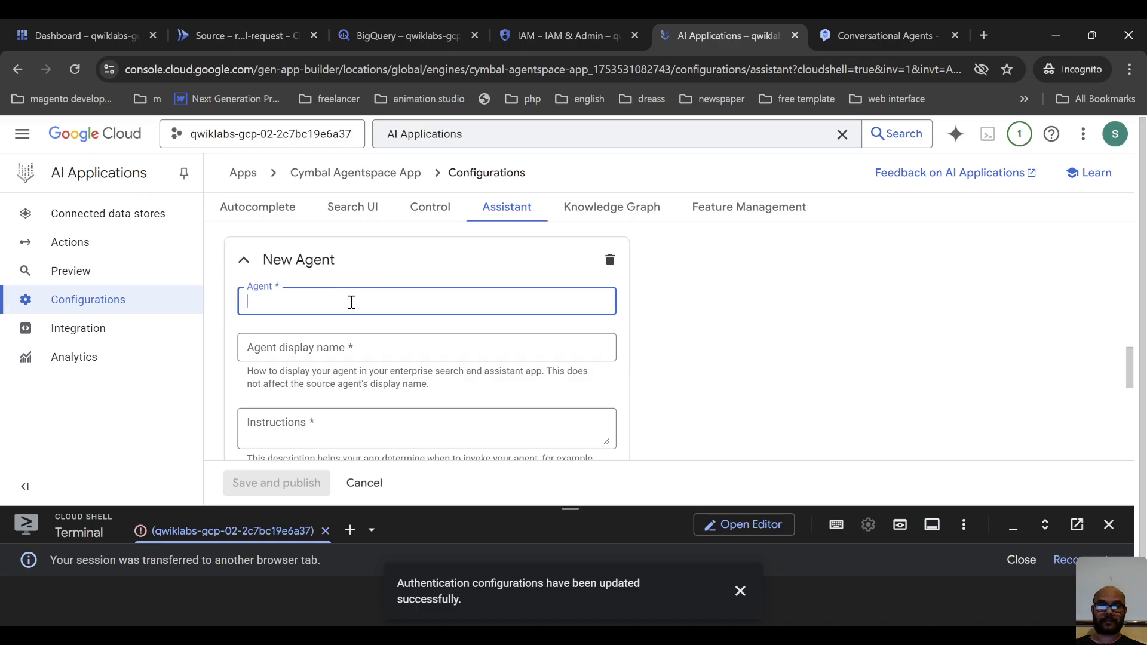
{"action": "scroll", "coordinate": [412, 340], "scroll_direction": "down", "scroll_amount": 3}
{"action": "scroll", "coordinate": [391, 368], "scroll_direction": "up", "scroll_amount": 6}
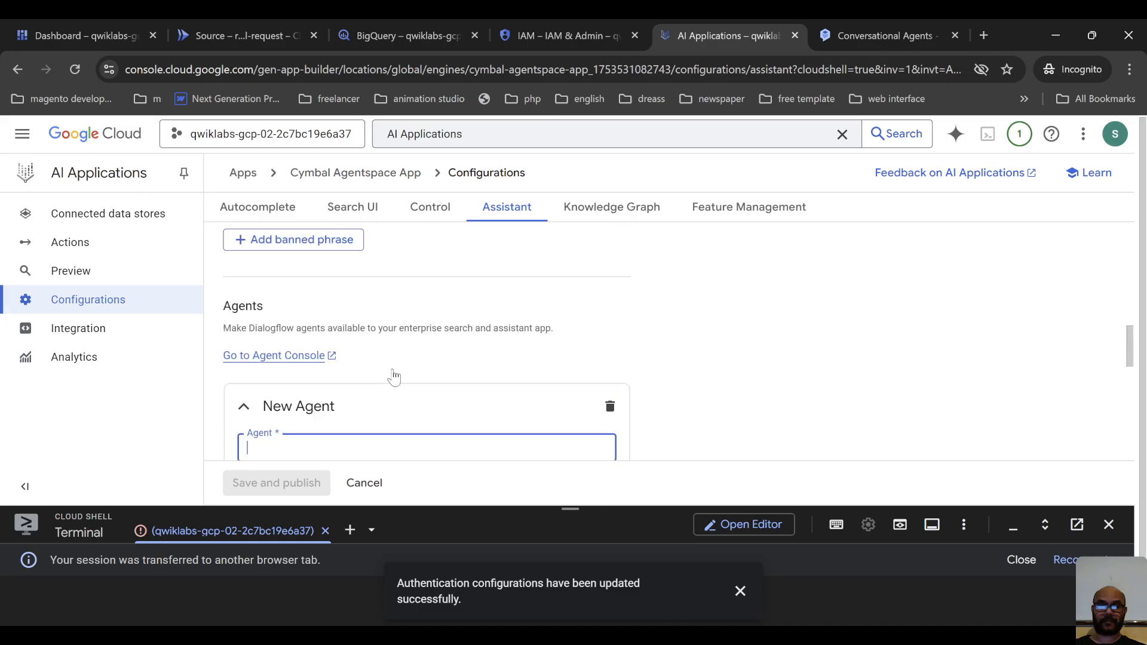
{"action": "scroll", "coordinate": [394, 374], "scroll_direction": "down", "scroll_amount": 1}
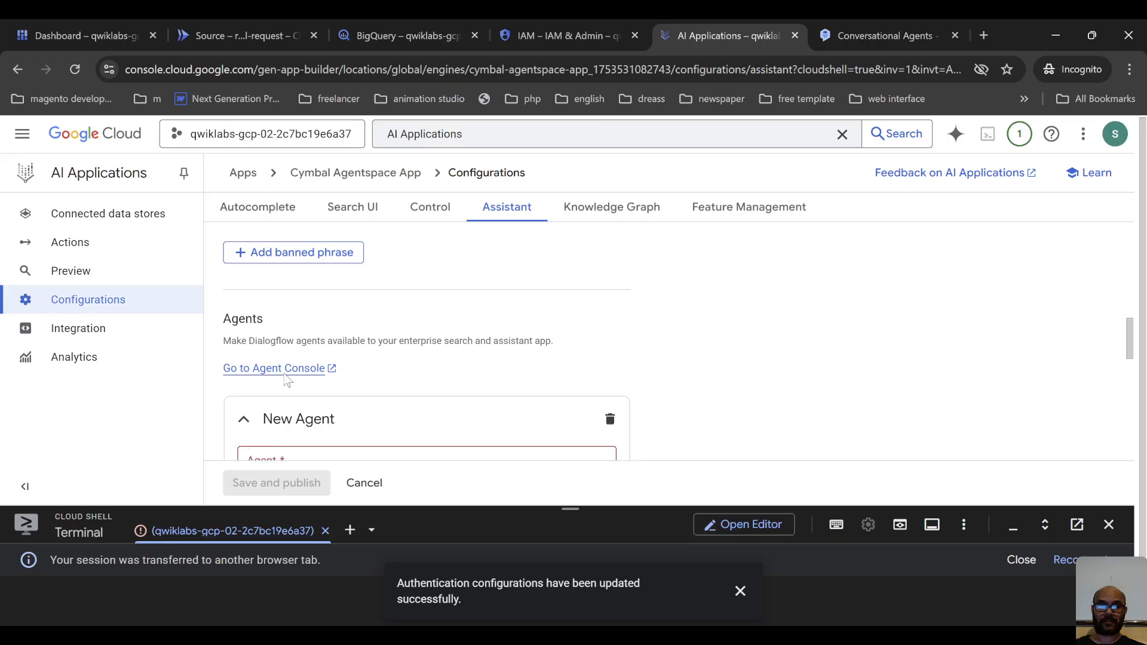
Open the Agent Console in a separate tab and look over the project's agents and location filter.
{"action": "middle_click", "coordinate": [301, 369]}
{"action": "scroll", "coordinate": [384, 384], "scroll_direction": "down", "scroll_amount": 1}
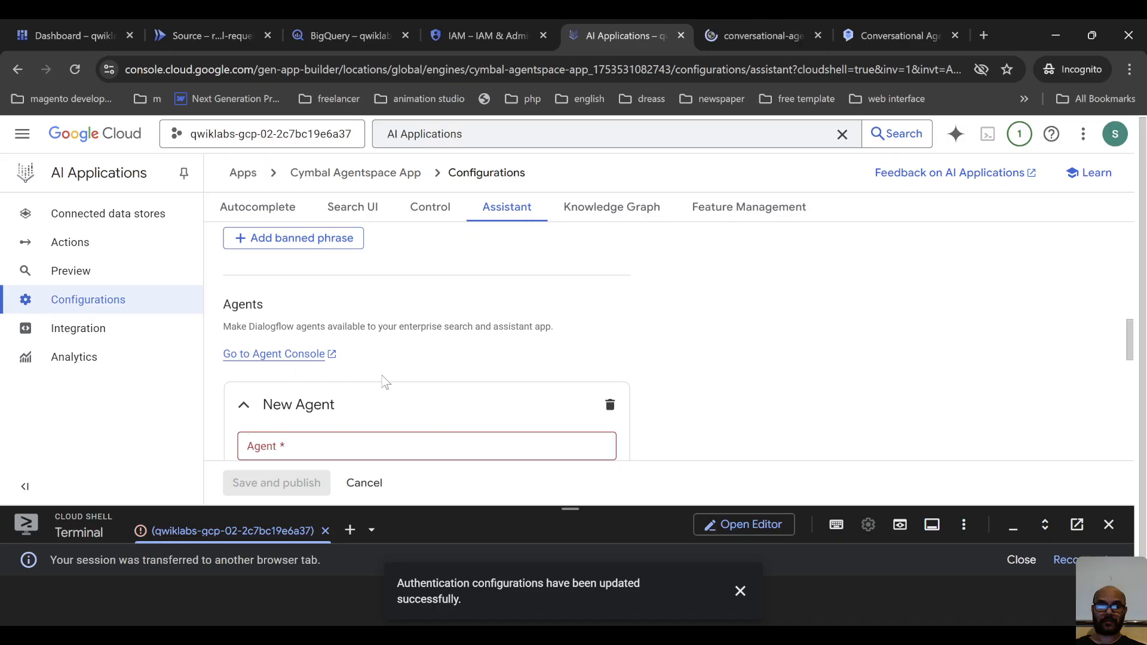
{"action": "left_click", "coordinate": [749, 37]}
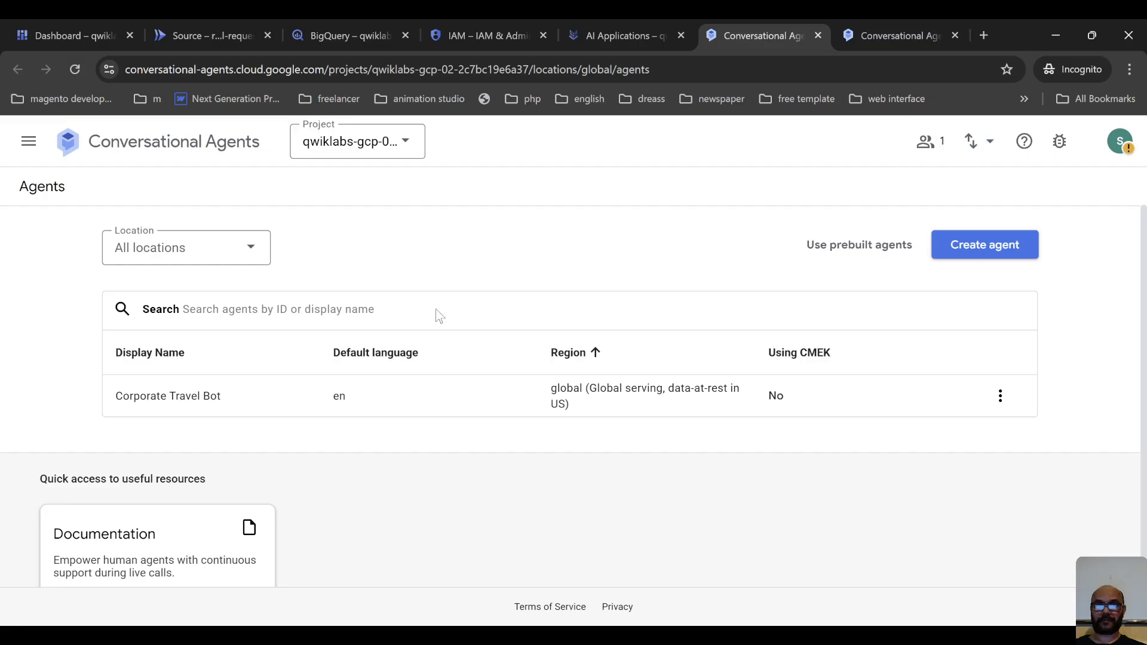
{"action": "left_click", "coordinate": [267, 256]}
{"action": "left_click", "coordinate": [267, 257]}
{"action": "scroll", "coordinate": [837, 359], "scroll_direction": "down", "scroll_amount": 2}
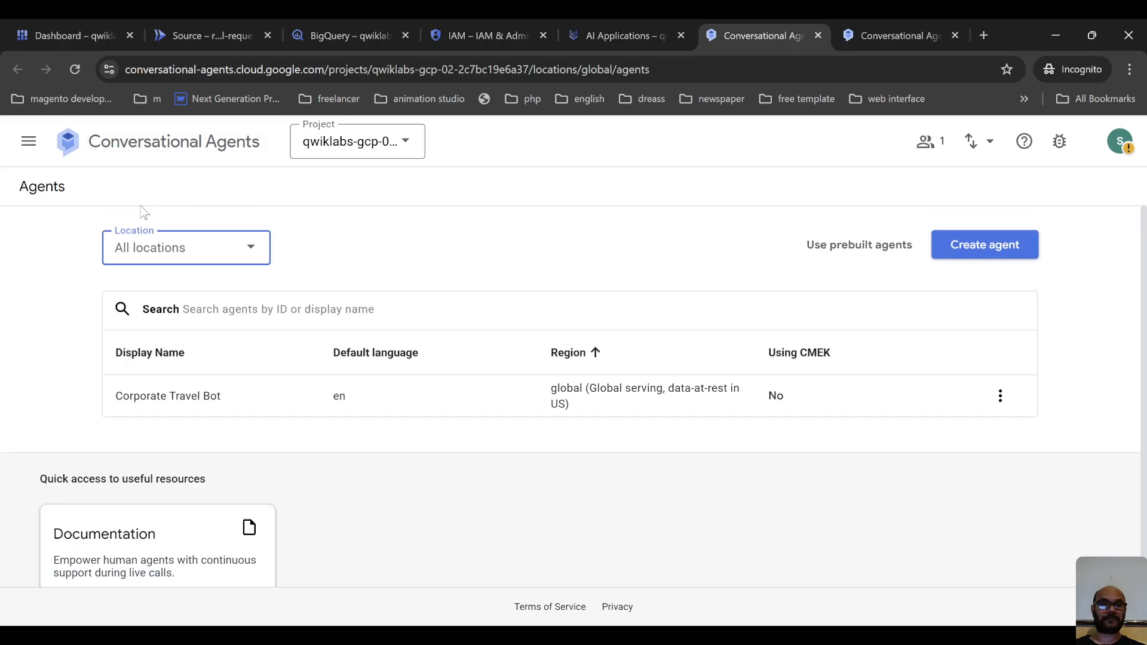
Return to the Conversational Agents project selection and reselect the qwiklabs-gcp-02-2c7bc19e6a37 project.
{"action": "left_click", "coordinate": [106, 147]}
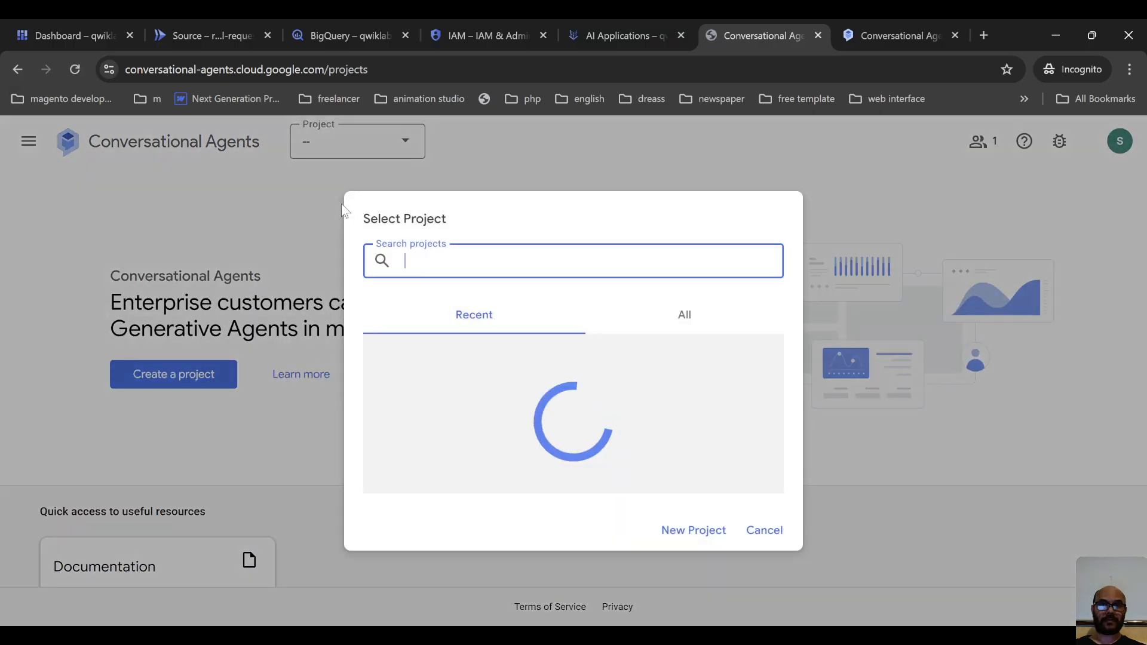
{"action": "left_click", "coordinate": [692, 317]}
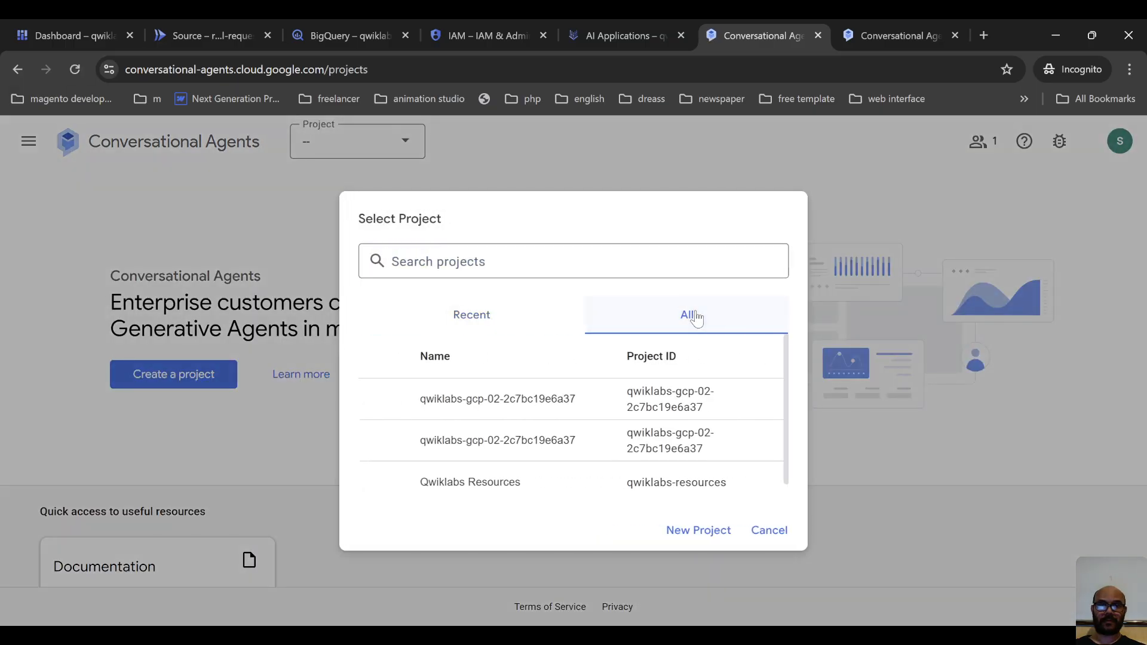
{"action": "scroll", "coordinate": [639, 398], "scroll_direction": "down", "scroll_amount": 1}
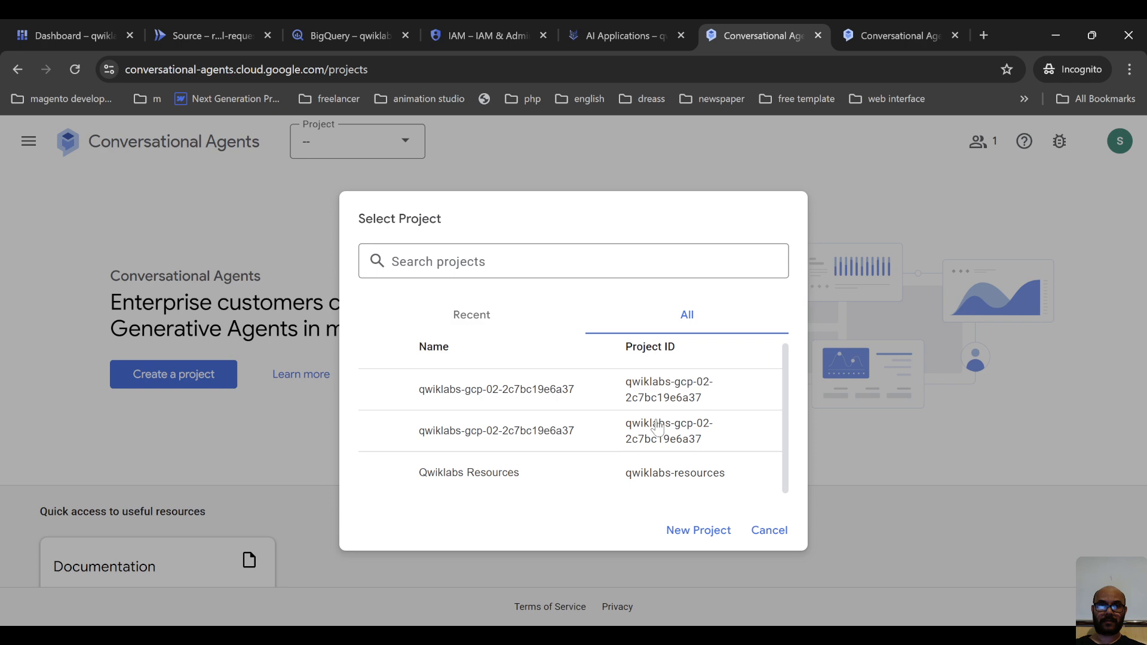
{"action": "scroll", "coordinate": [598, 383], "scroll_direction": "up", "scroll_amount": 1}
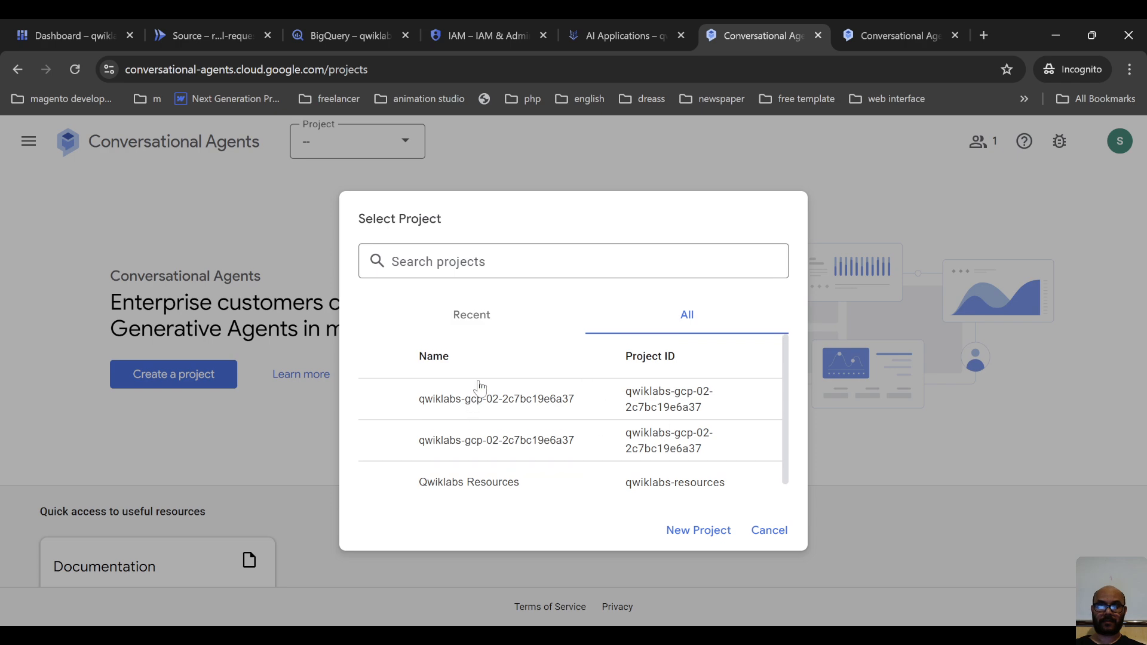
{"action": "left_click", "coordinate": [465, 328]}
{"action": "left_click", "coordinate": [536, 413]}
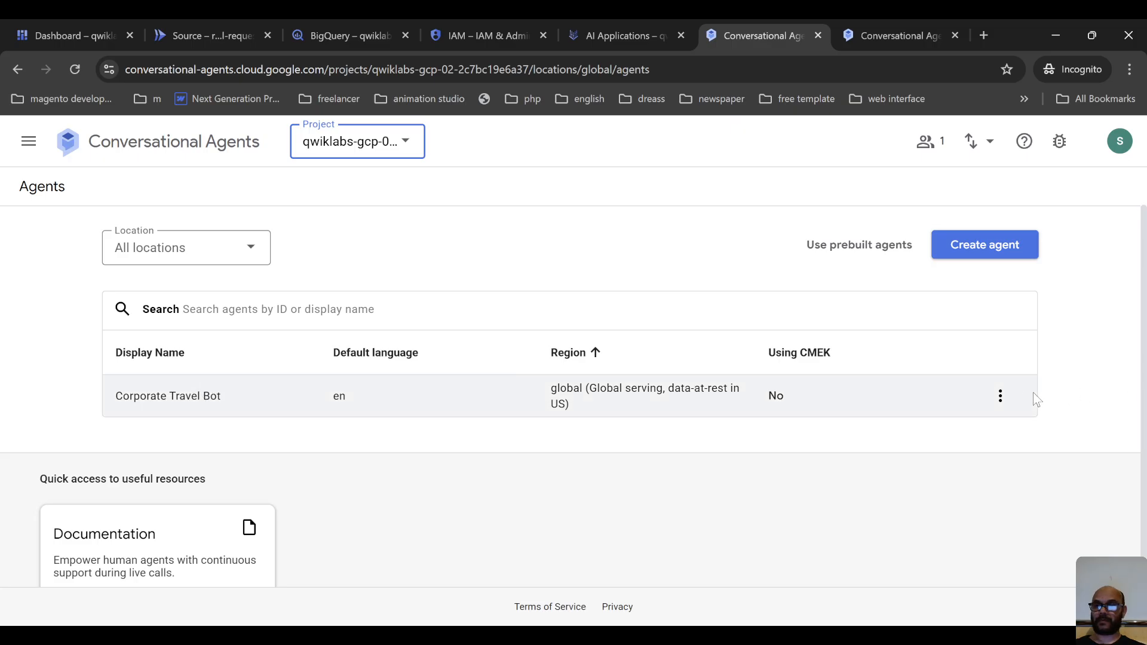
Copy the resource name of the Corporate Travel Bot agent from the Agents list.
{"action": "left_click", "coordinate": [1001, 395]}
{"action": "left_click", "coordinate": [1067, 440]}
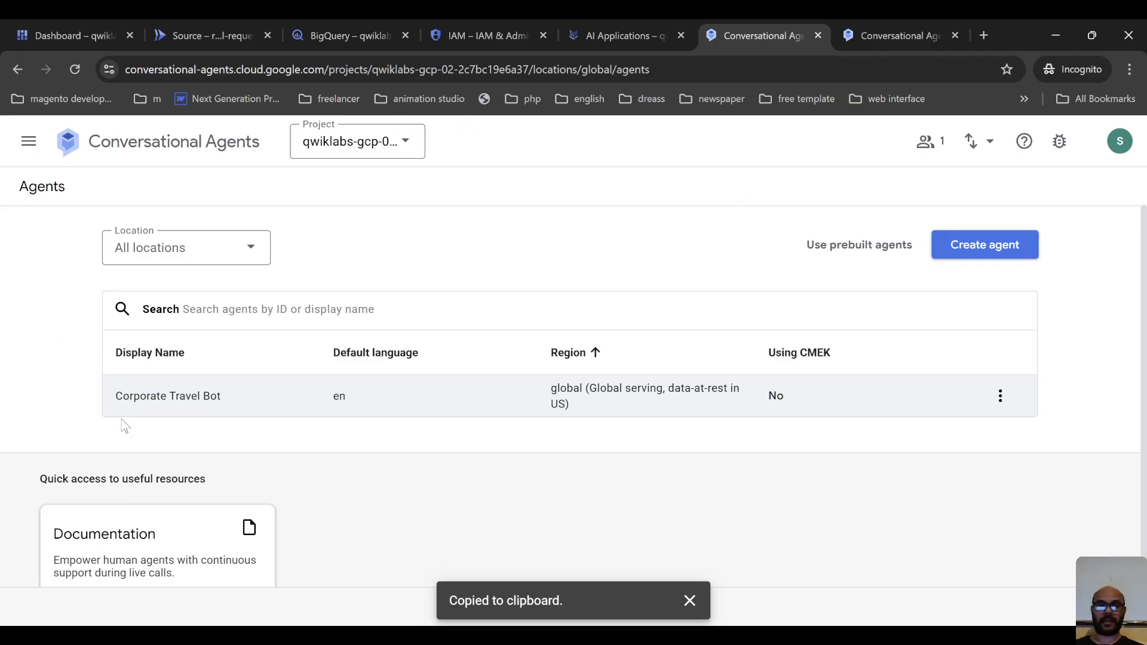
{"action": "left_click_drag", "start_coordinate": [116, 397], "coordinate": [248, 406]}
{"action": "left_click", "coordinate": [17, 71]}
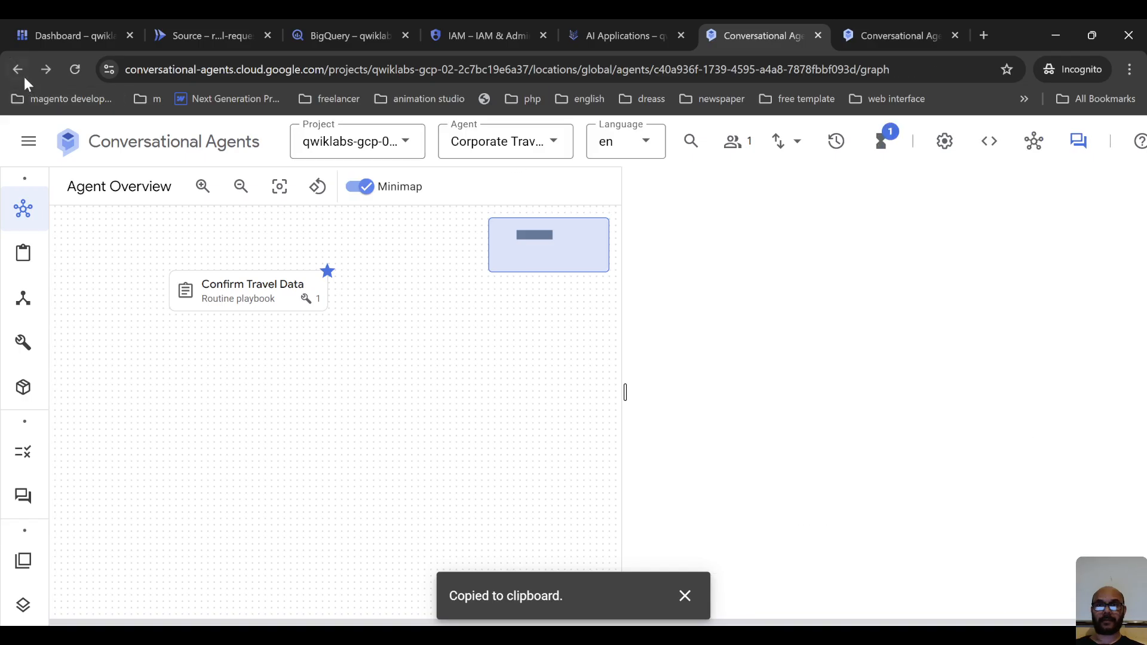
{"action": "left_click", "coordinate": [14, 69]}
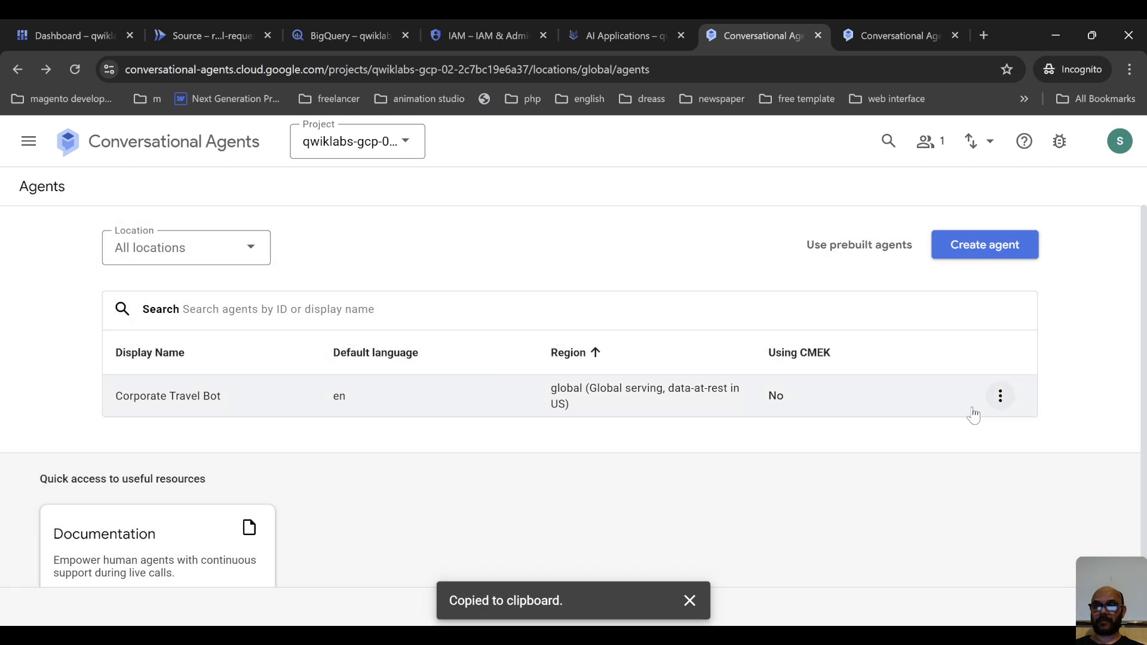
{"action": "left_click", "coordinate": [1000, 396]}
{"action": "left_click", "coordinate": [1016, 436]}
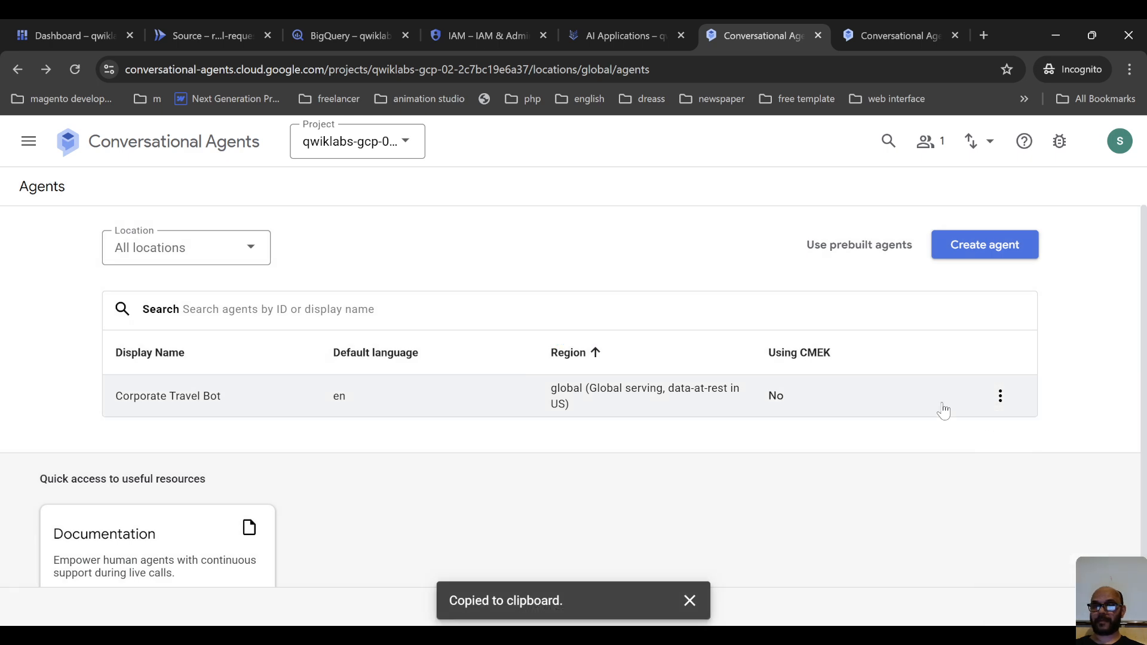
{"action": "left_click", "coordinate": [1000, 396]}
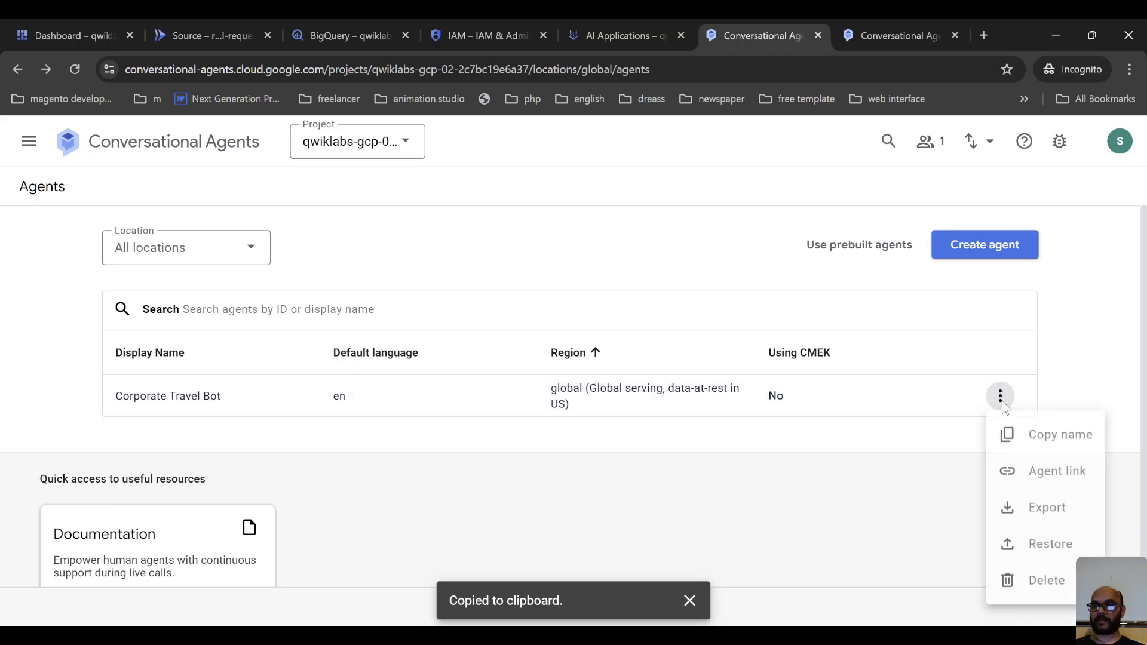
{"action": "left_click", "coordinate": [1052, 445]}
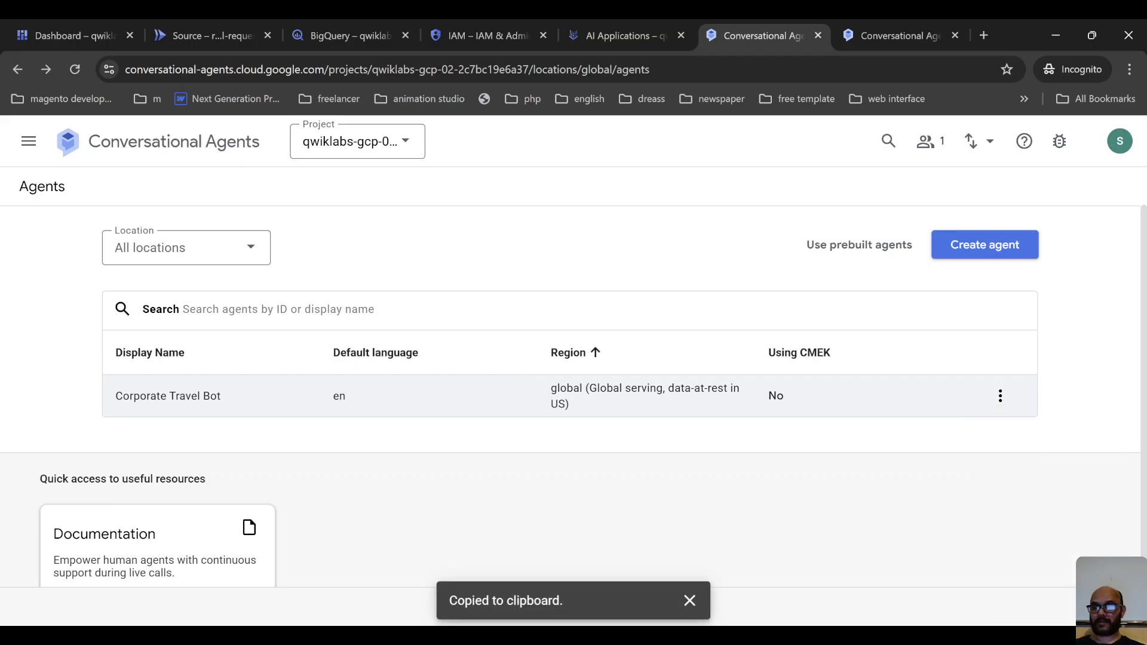
Switch to AI Applications, paste the copied agent name into the new agent's Agent field and undo the entry.
{"action": "key", "text": "alt+Tab"}
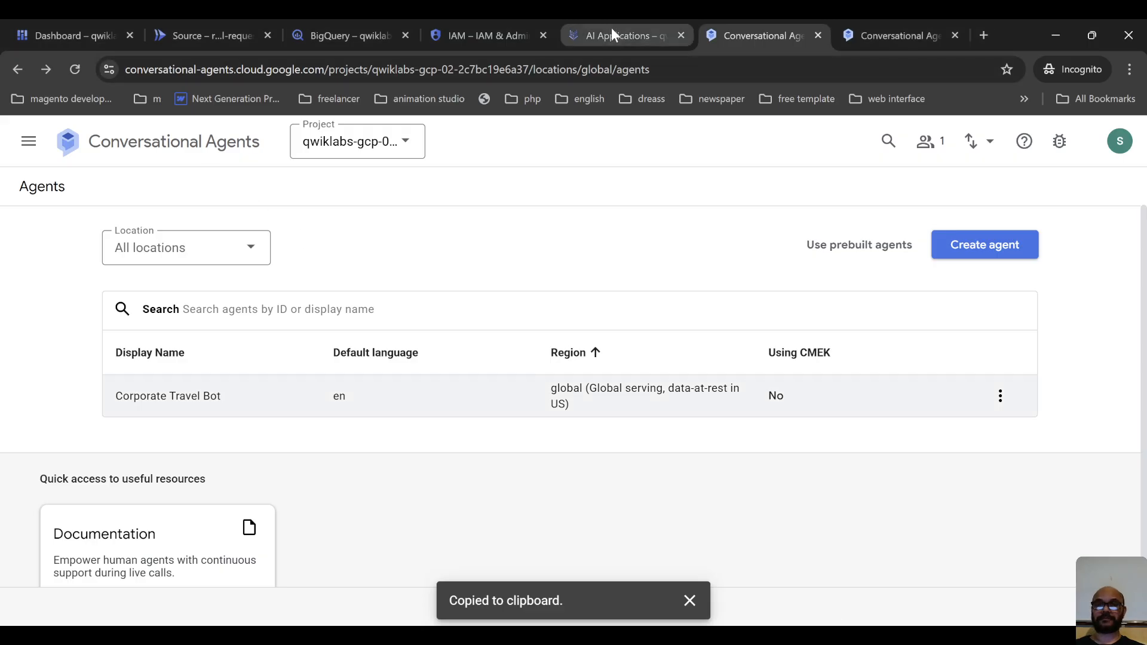
{"action": "left_click", "coordinate": [611, 33]}
{"action": "left_click", "coordinate": [300, 377]}
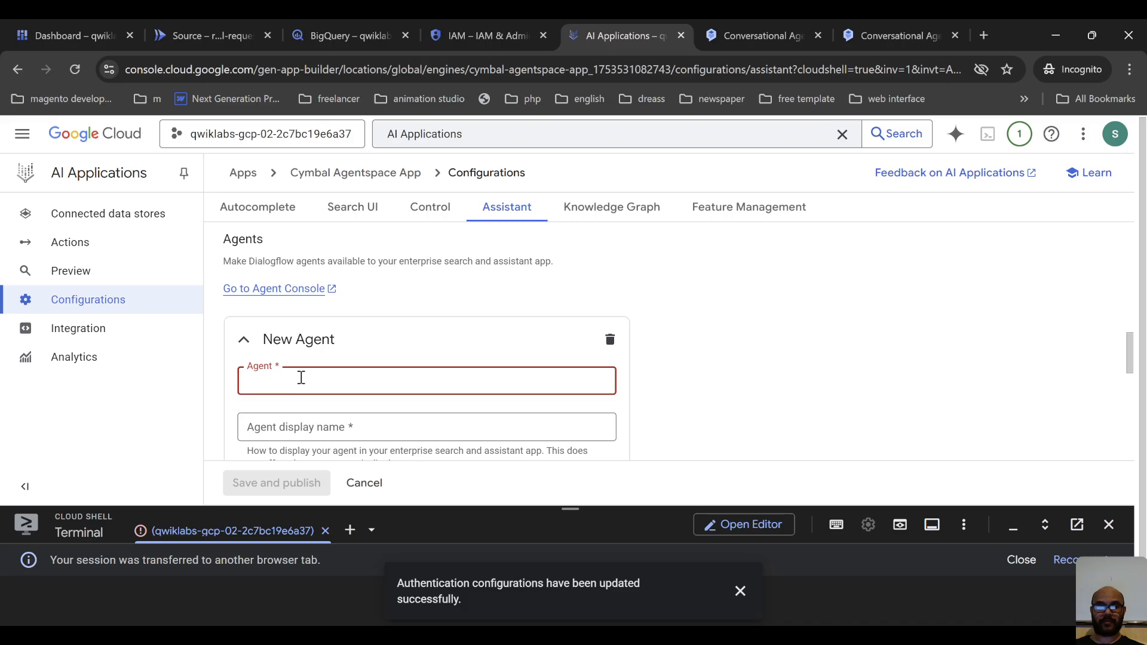
{"action": "key", "text": "ctrl+v"}
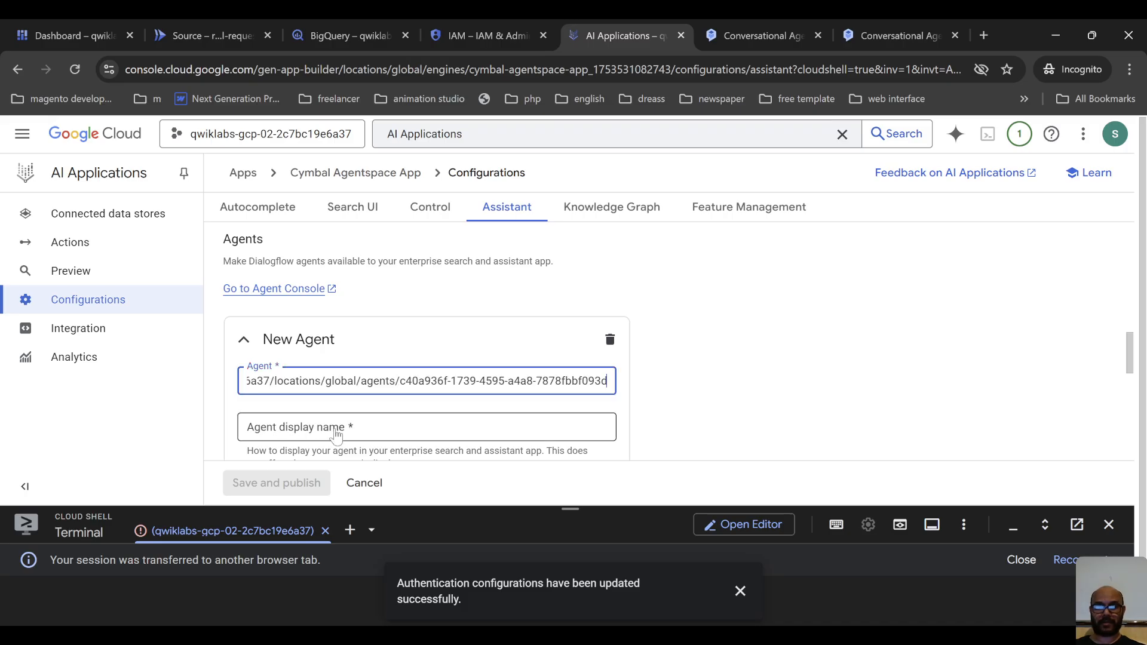
{"action": "key", "text": "ctrl+z"}
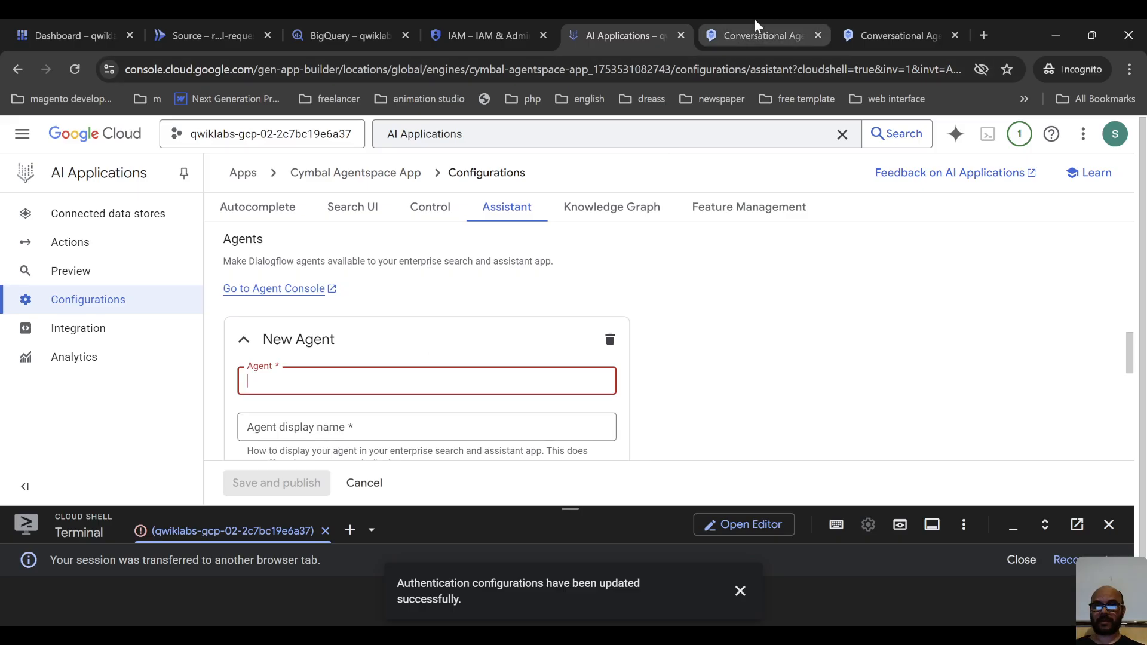
Copy the Corporate Travel Bot's resource name in Conversational Agents and paste it into the new agent's Agent field in AI Applications.
{"action": "left_click", "coordinate": [756, 35]}
{"action": "left_click", "coordinate": [1000, 399]}
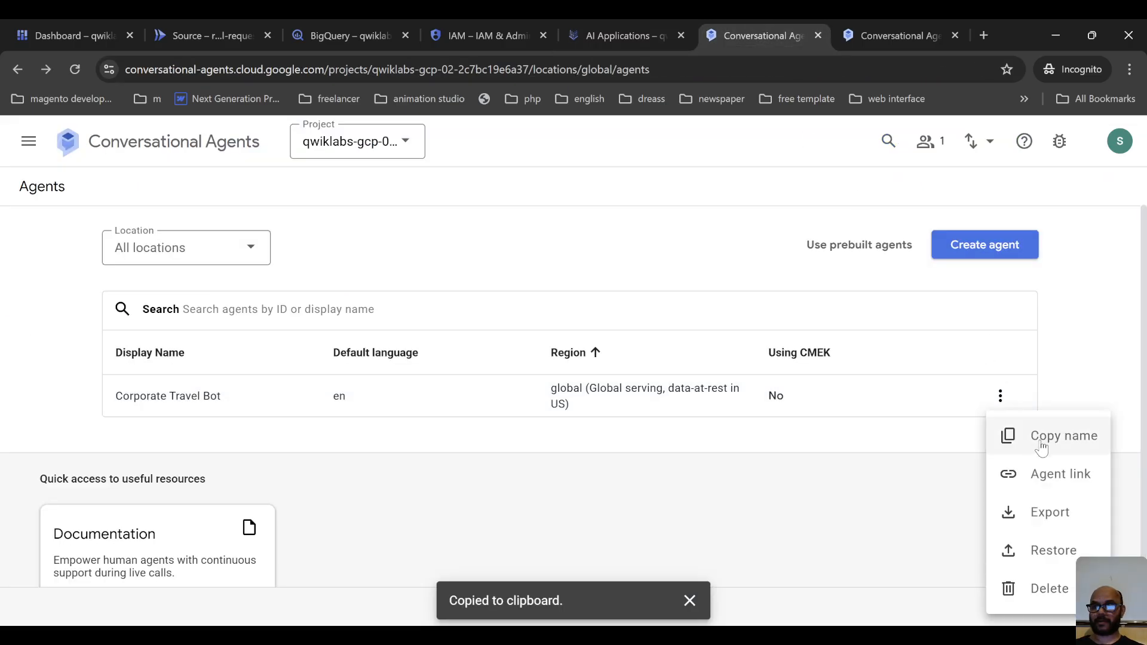
{"action": "left_click", "coordinate": [1016, 439]}
{"action": "left_click", "coordinate": [628, 27]}
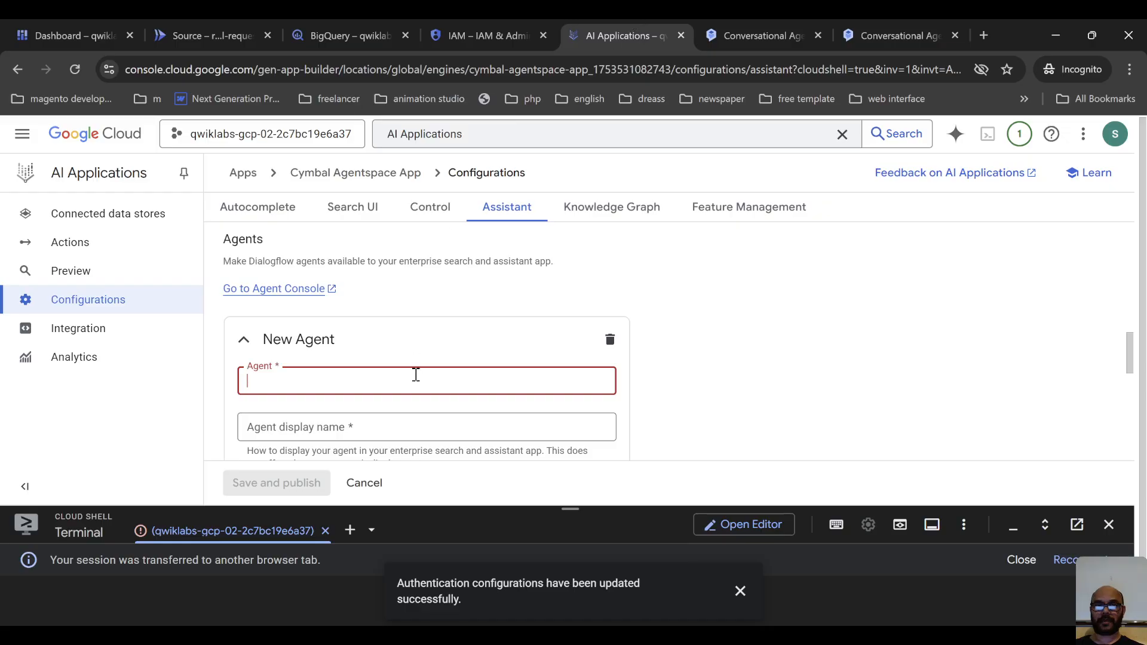
{"action": "key", "text": "ctrl+v"}
{"action": "left_click_drag", "start_coordinate": [398, 385], "coordinate": [345, 385]}
Switch to Conversational Agents, check the Corporate Travel Bot's overview and return to the Agents list.
{"action": "left_click", "coordinate": [894, 22]}
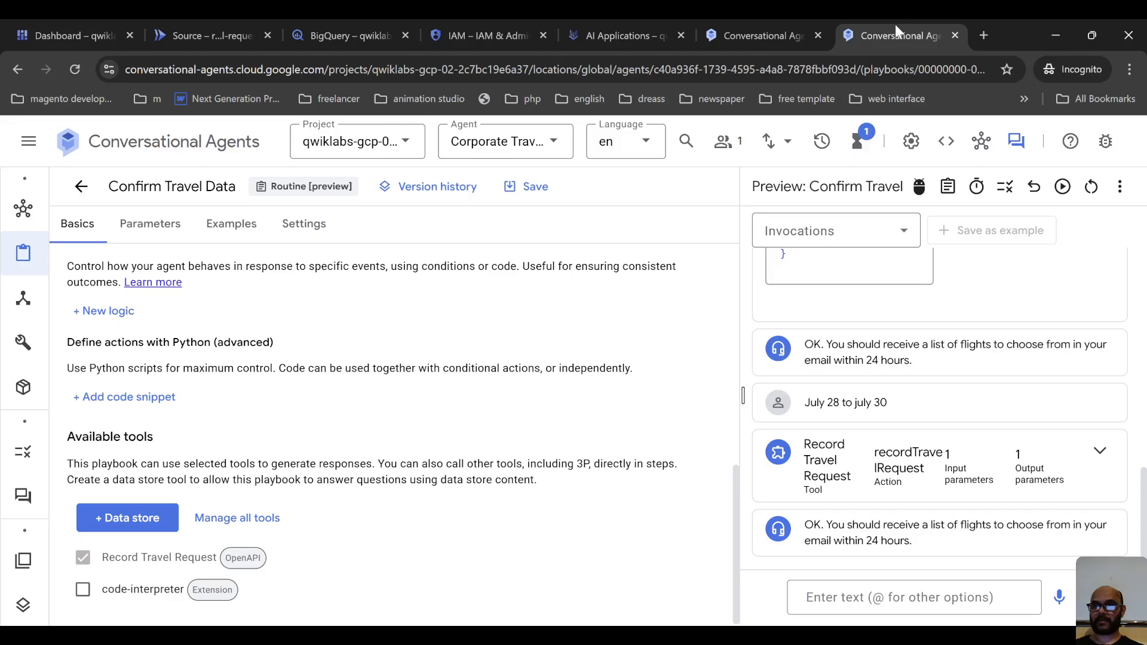
{"action": "left_click", "coordinate": [765, 23]}
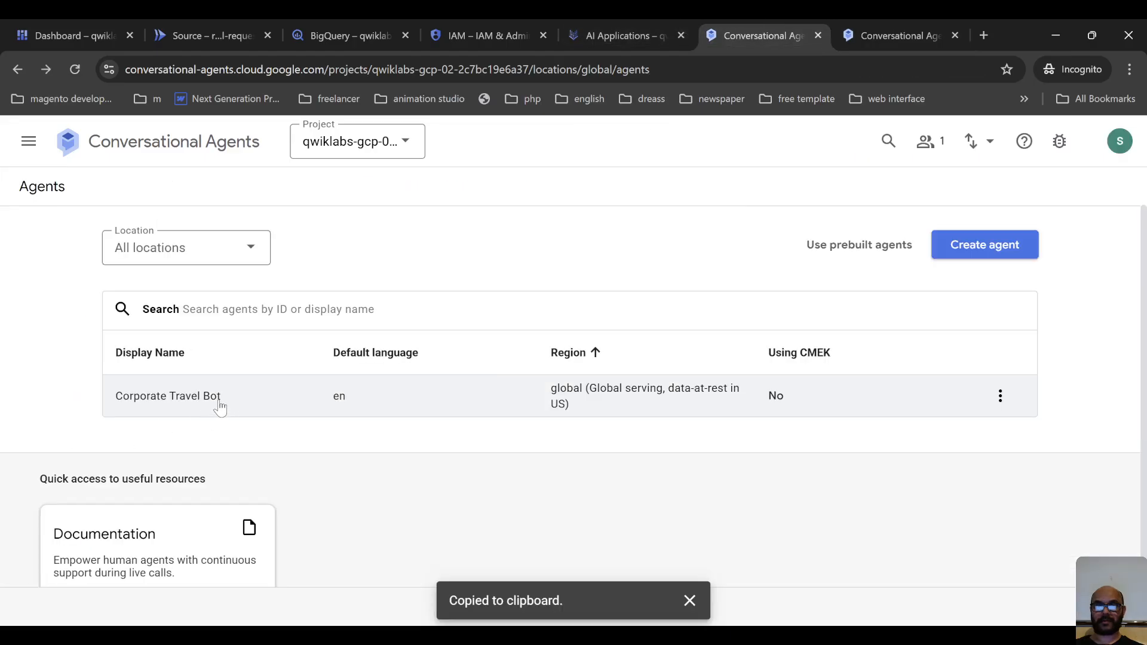
{"action": "left_click", "coordinate": [112, 404]}
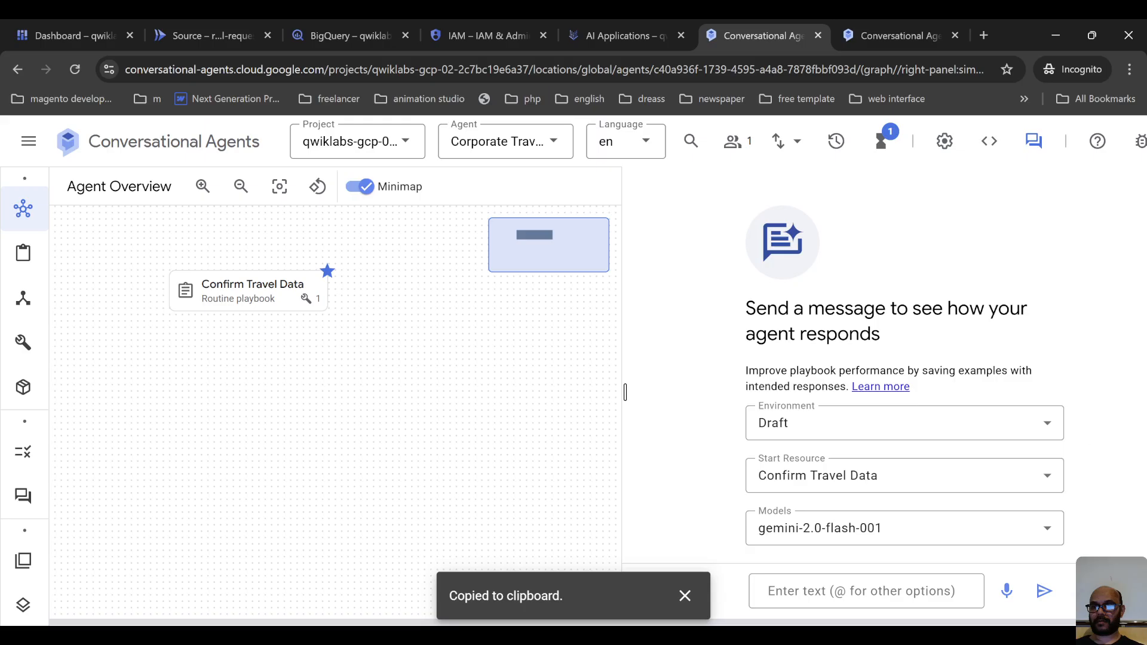
{"action": "left_click", "coordinate": [16, 69]}
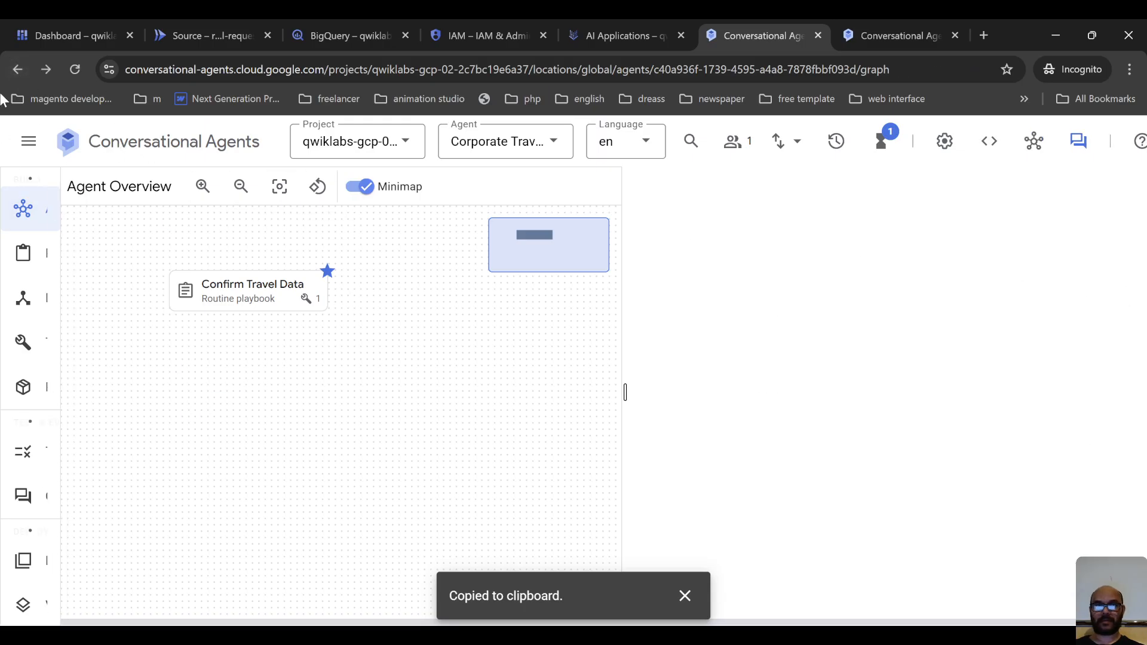
{"action": "left_click", "coordinate": [17, 69]}
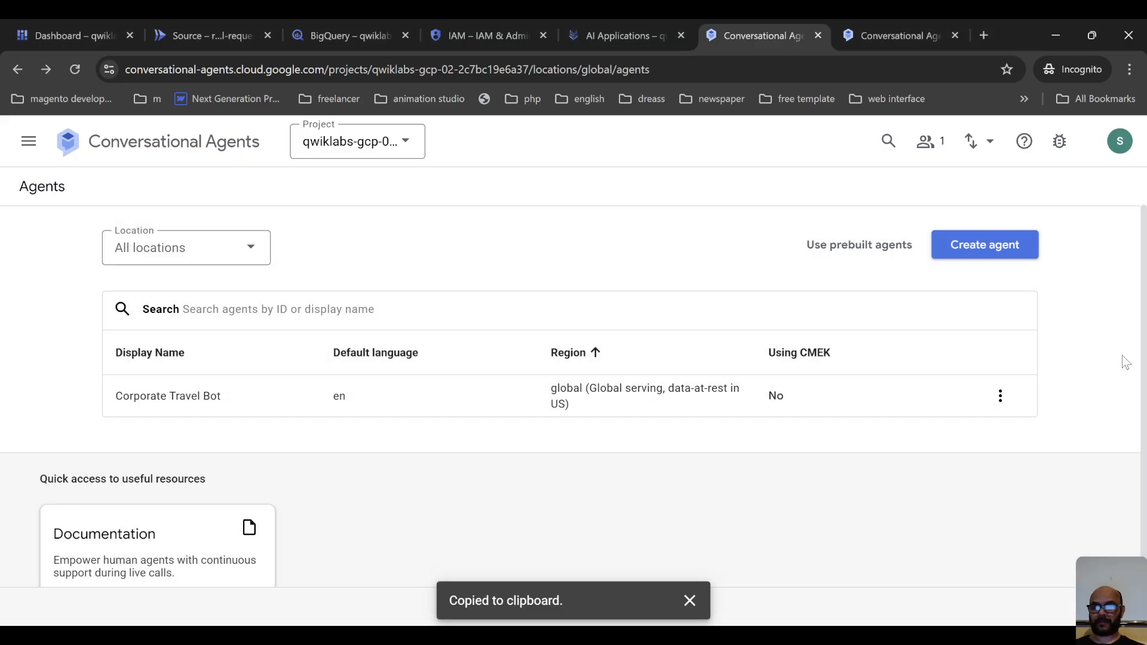
Switch to AI Applications and replace the new agent's Agent value with Corporate Travel Bot.
{"action": "left_click", "coordinate": [622, 35]}
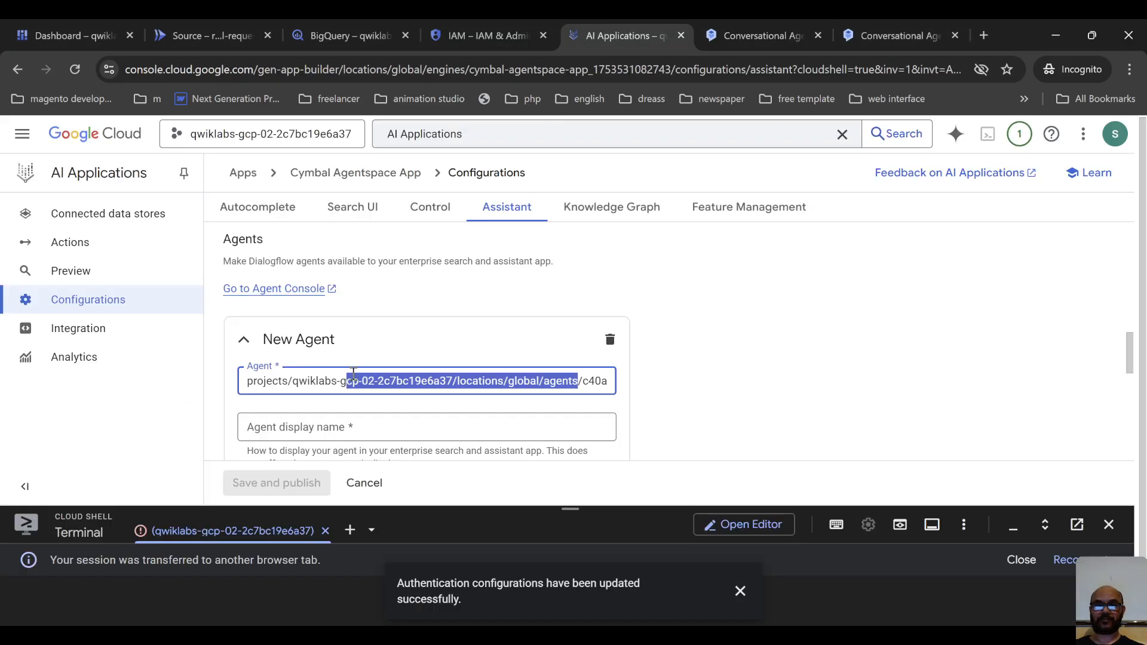
{"action": "key", "text": "ctrl+a"}
{"action": "key", "text": "ctrl+v"}
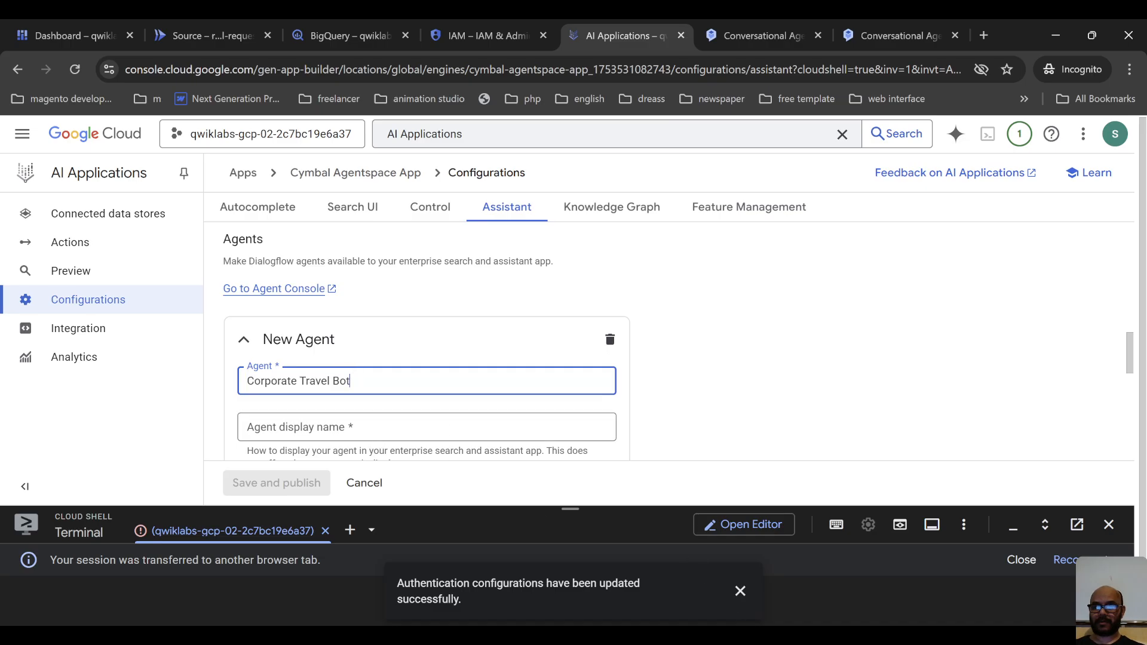
Set the new agent's display name to Corporate Travel Bot.
{"action": "left_click", "coordinate": [762, 636]}
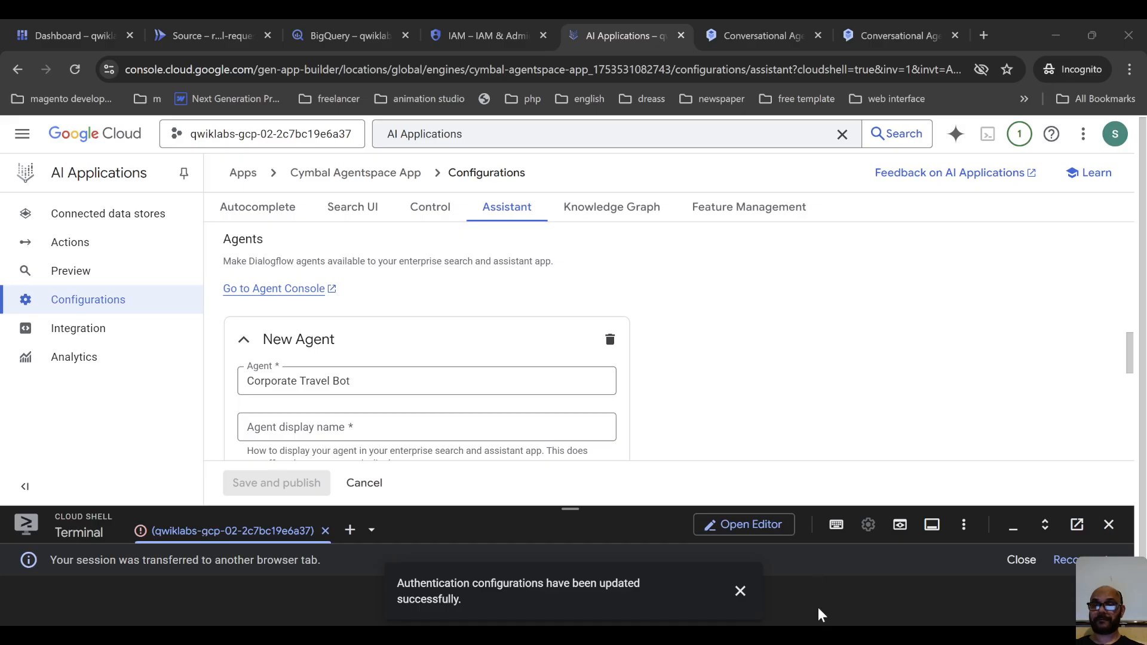
{"action": "left_click", "coordinate": [299, 428]}
{"action": "key", "text": "ctrl+v"}
Copy the bot's resource name from the Conversational Agents list and paste it over the new agent's Agent value in AI Applications.
{"action": "left_click", "coordinate": [741, 33]}
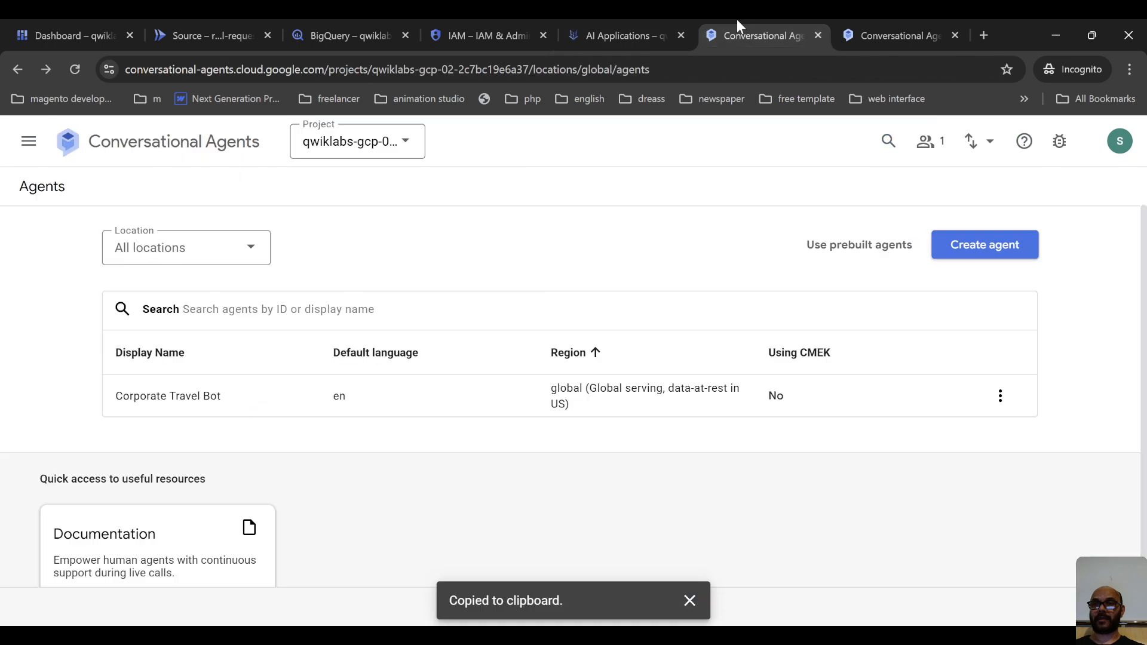
{"action": "left_click", "coordinate": [1001, 396]}
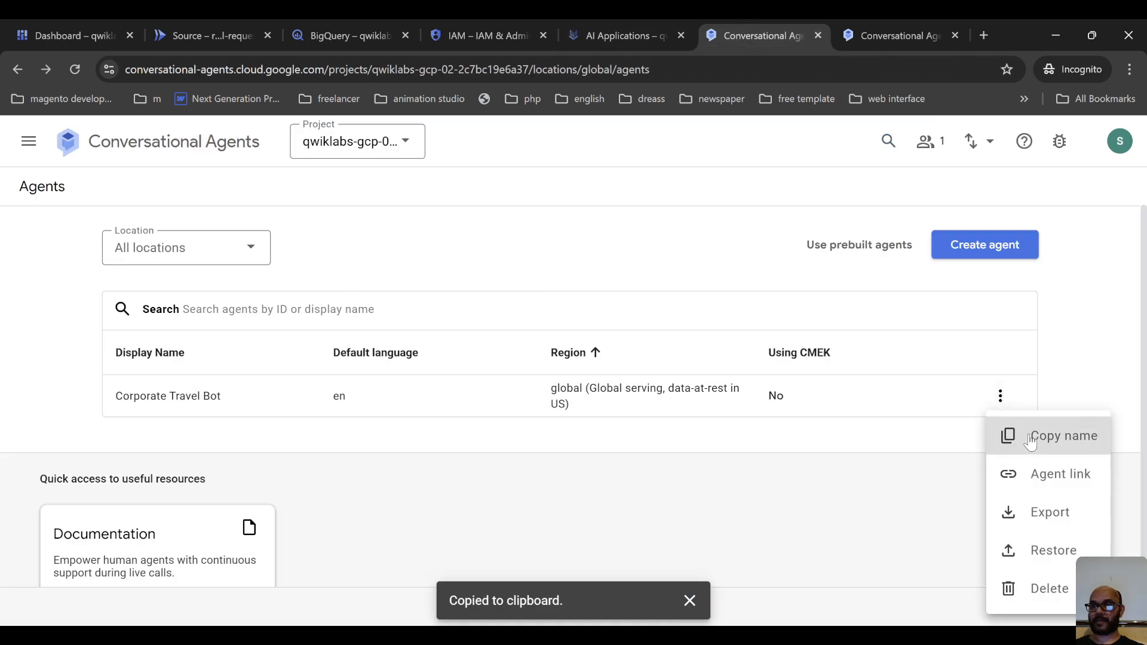
{"action": "left_click", "coordinate": [630, 27]}
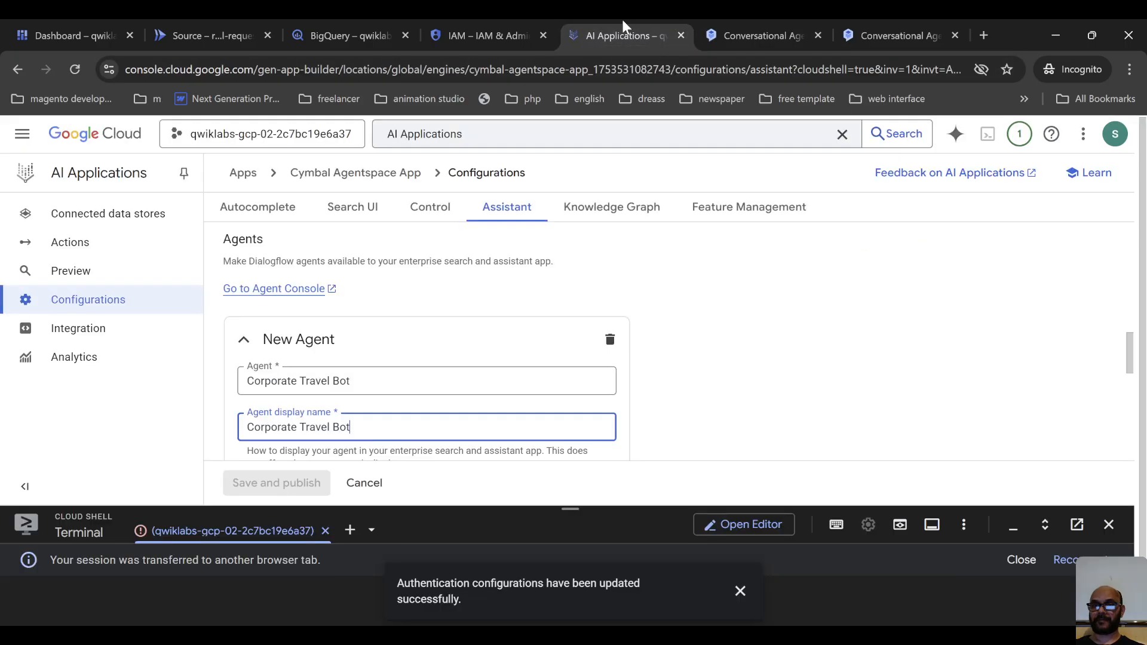
{"action": "left_click", "coordinate": [391, 376]}
{"action": "triple_click", "coordinate": [392, 373]}
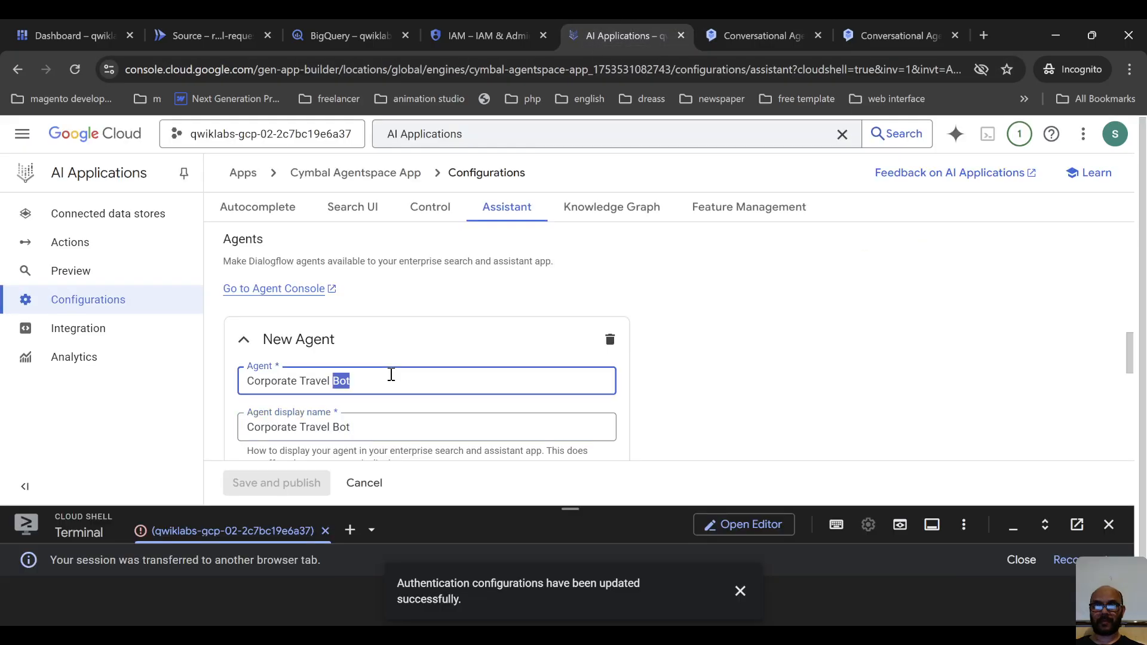
{"action": "key", "text": "ctrl+v"}
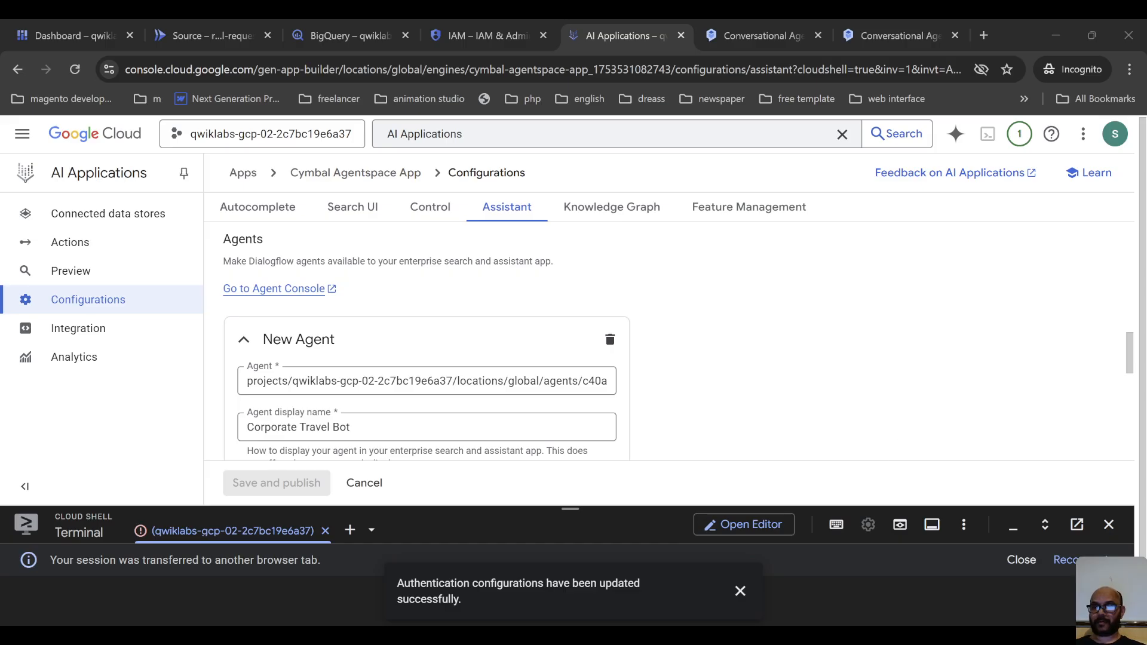
Set the agent's instructions to "Use for booking travel by providing a user, travel purpose, departure city, destination city, and a date range.".
{"action": "scroll", "coordinate": [366, 383], "scroll_direction": "down", "scroll_amount": 3}
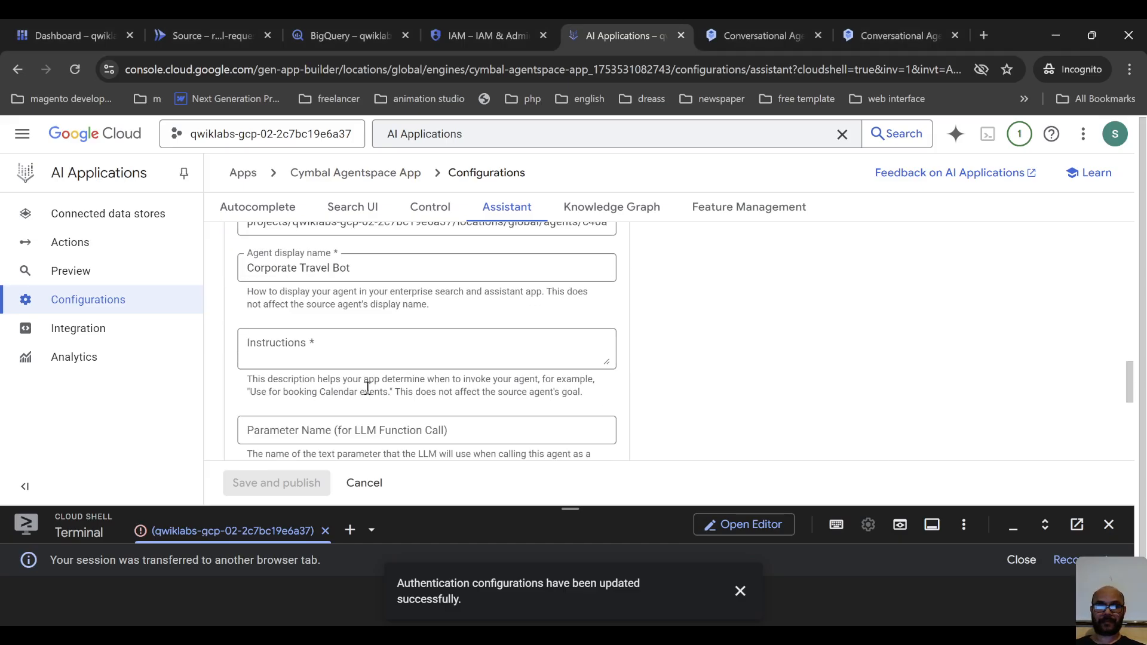
{"action": "left_click", "coordinate": [317, 353]}
{"action": "key", "text": "ctrl+v"}
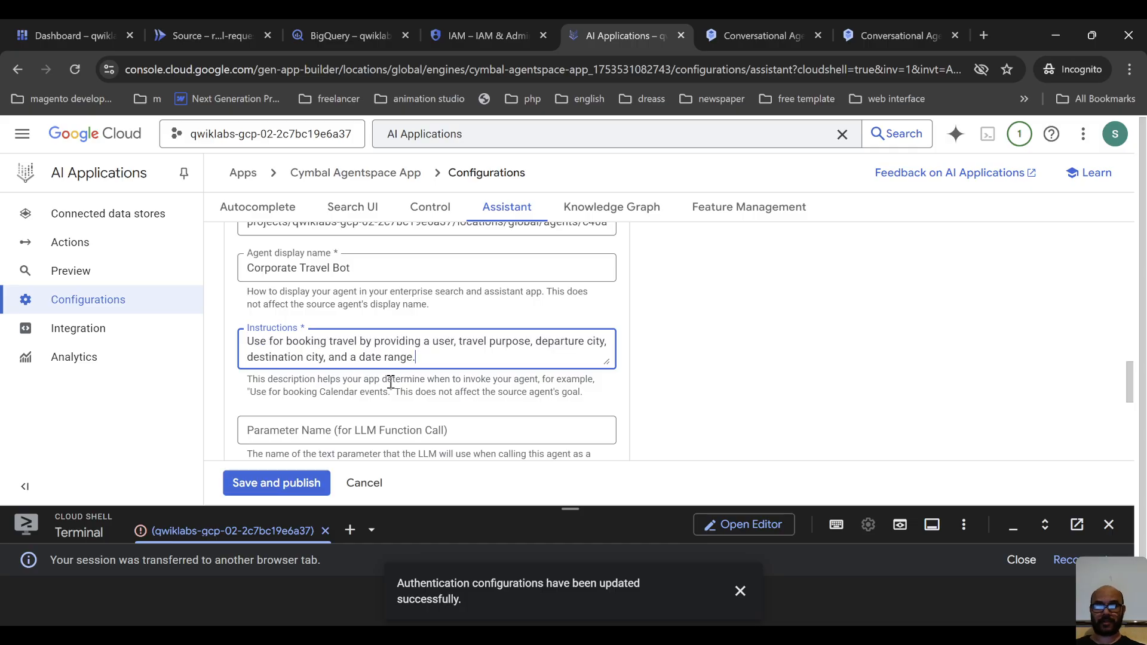
{"action": "scroll", "coordinate": [406, 363], "scroll_direction": "up", "scroll_amount": 1}
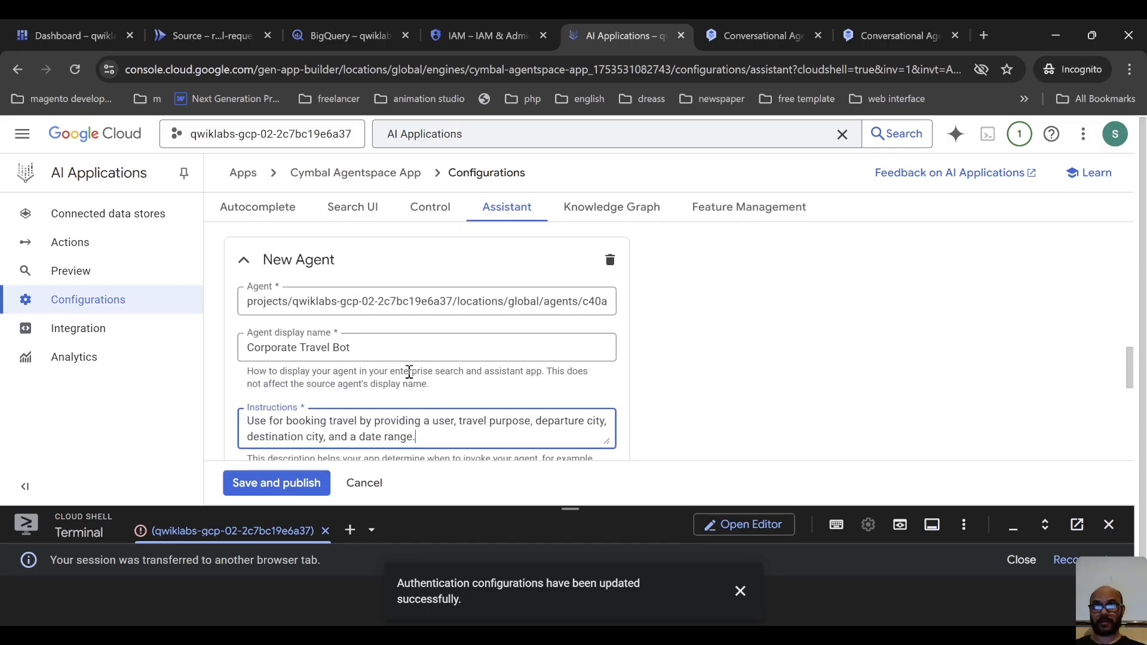
{"action": "scroll", "coordinate": [531, 418], "scroll_direction": "down", "scroll_amount": 3}
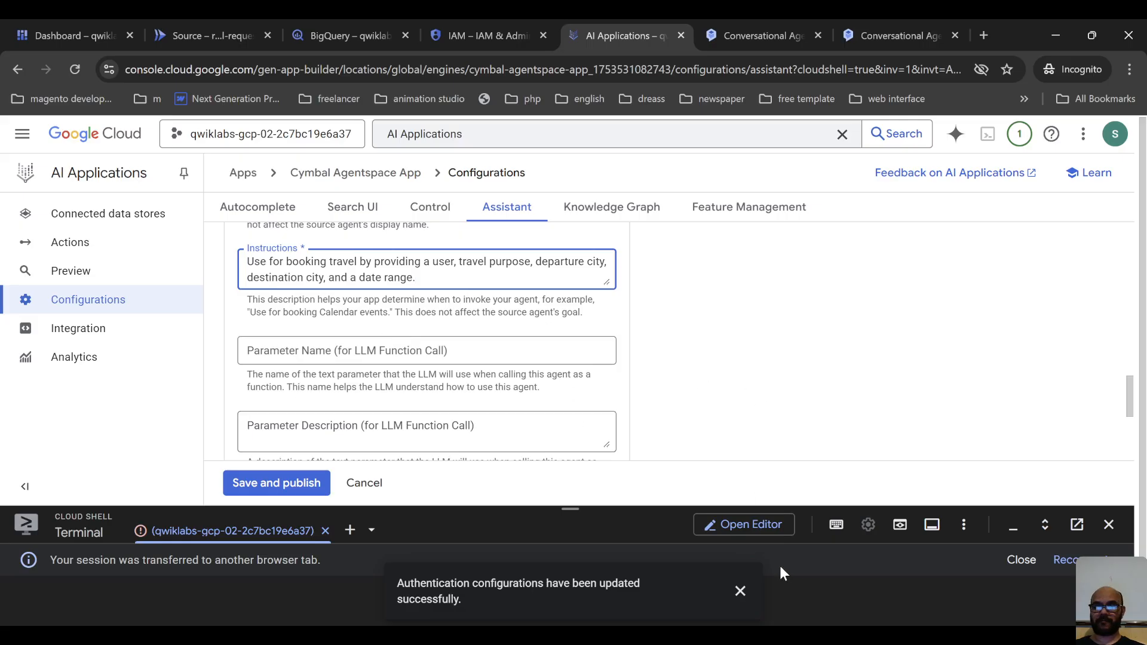
{"action": "key", "text": "alt+Tab"}
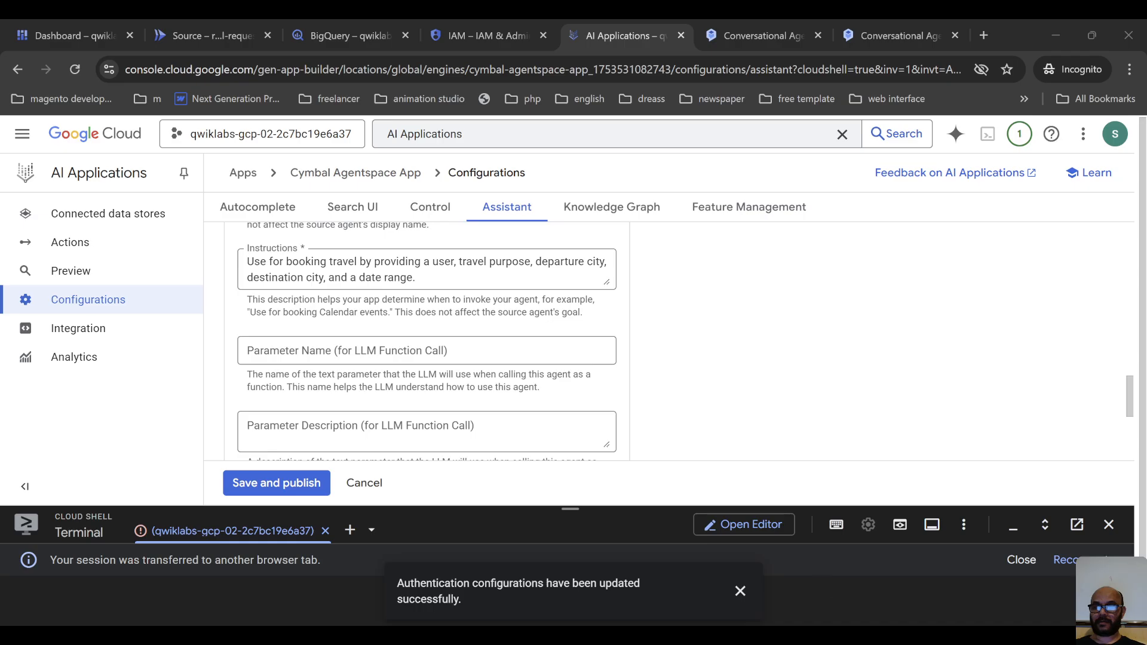
Finish the new agent entry, then save and publish the Assistant configuration.
{"action": "scroll", "coordinate": [402, 438], "scroll_direction": "down", "scroll_amount": 4}
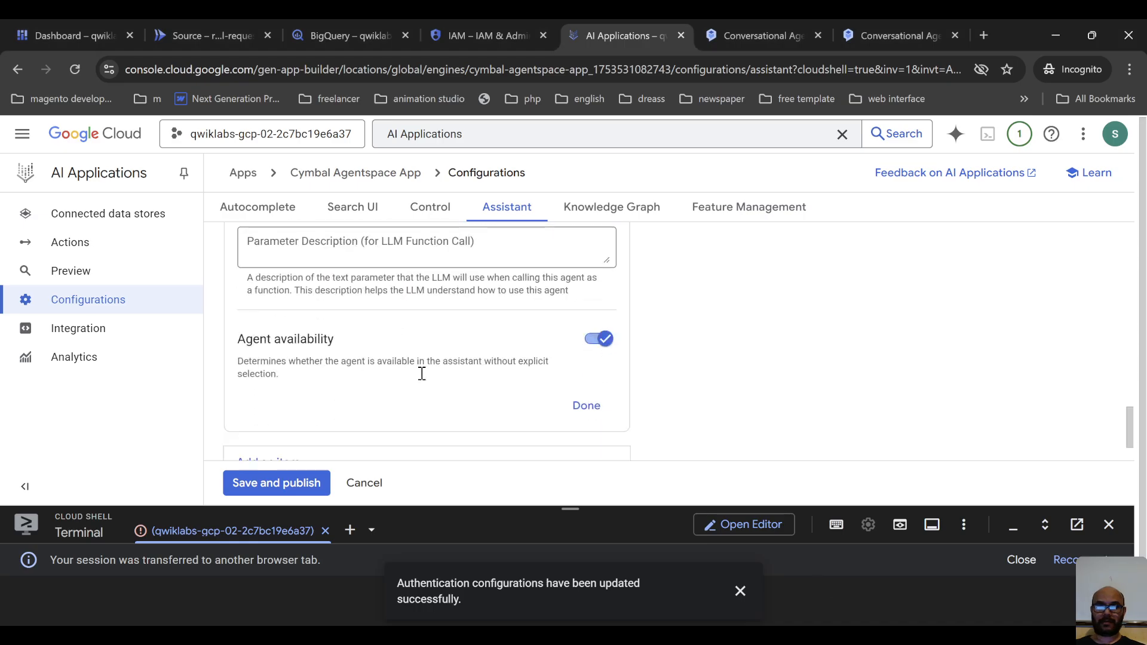
{"action": "left_click", "coordinate": [588, 355]}
{"action": "left_click", "coordinate": [299, 483]}
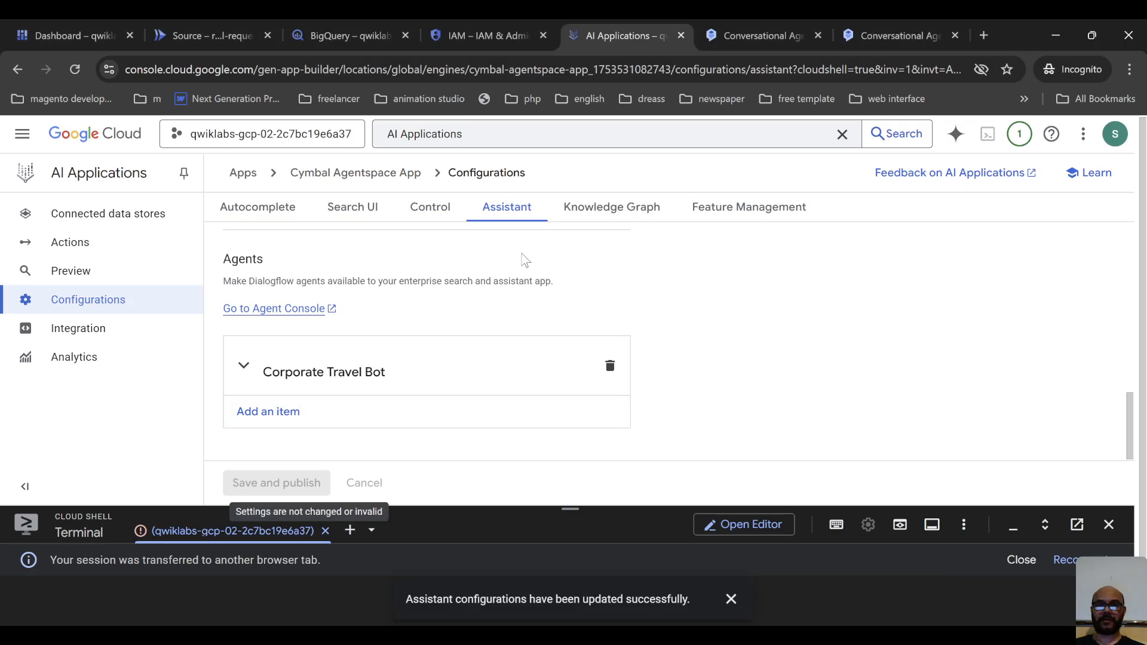
Open the Cymbal Agentspace App's Integration page and examine the web app's enablement, interface language options and link.
{"action": "scroll", "coordinate": [524, 260], "scroll_direction": "up", "scroll_amount": 8}
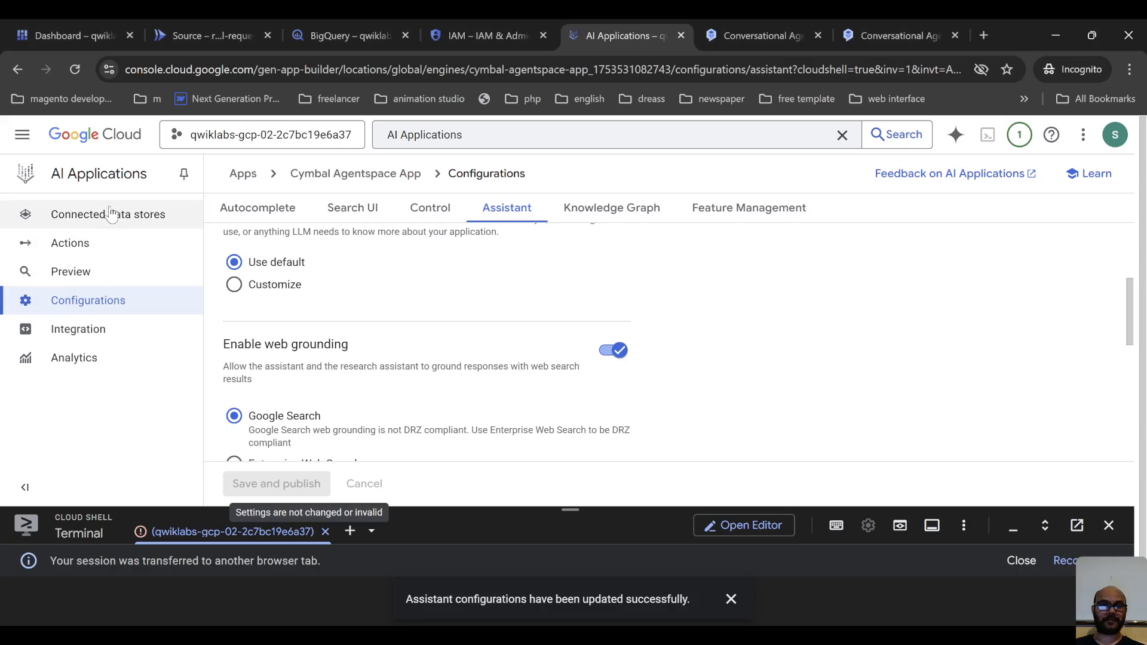
{"action": "left_click", "coordinate": [100, 335]}
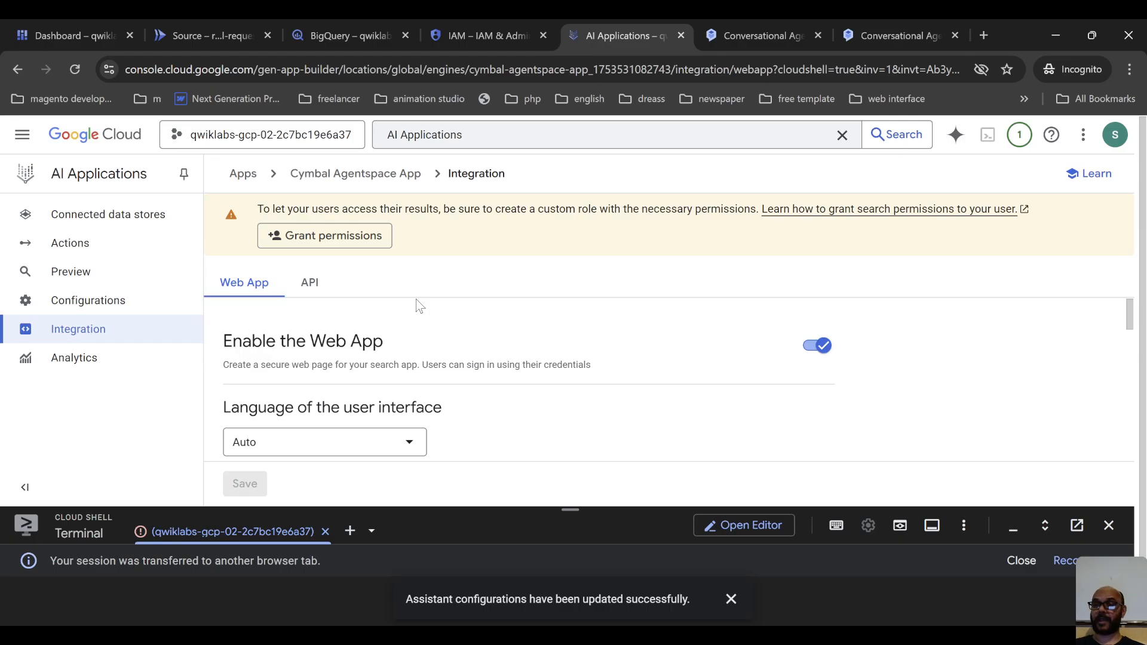
{"action": "scroll", "coordinate": [415, 299], "scroll_direction": "down", "scroll_amount": 1}
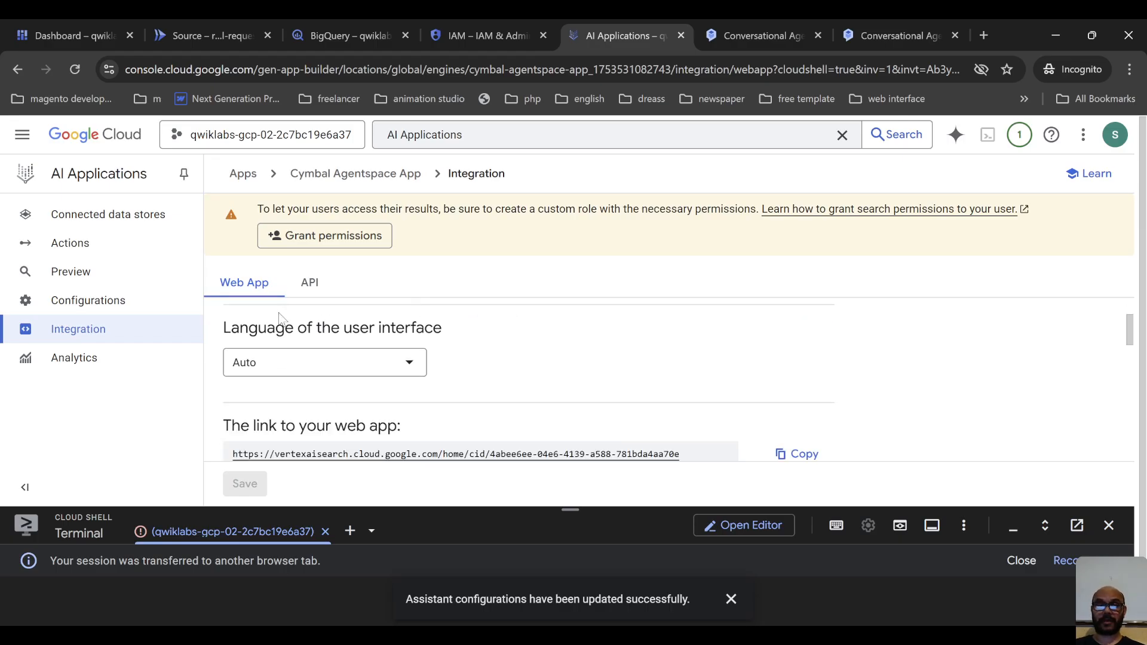
{"action": "scroll", "coordinate": [331, 353], "scroll_direction": "down", "scroll_amount": 2}
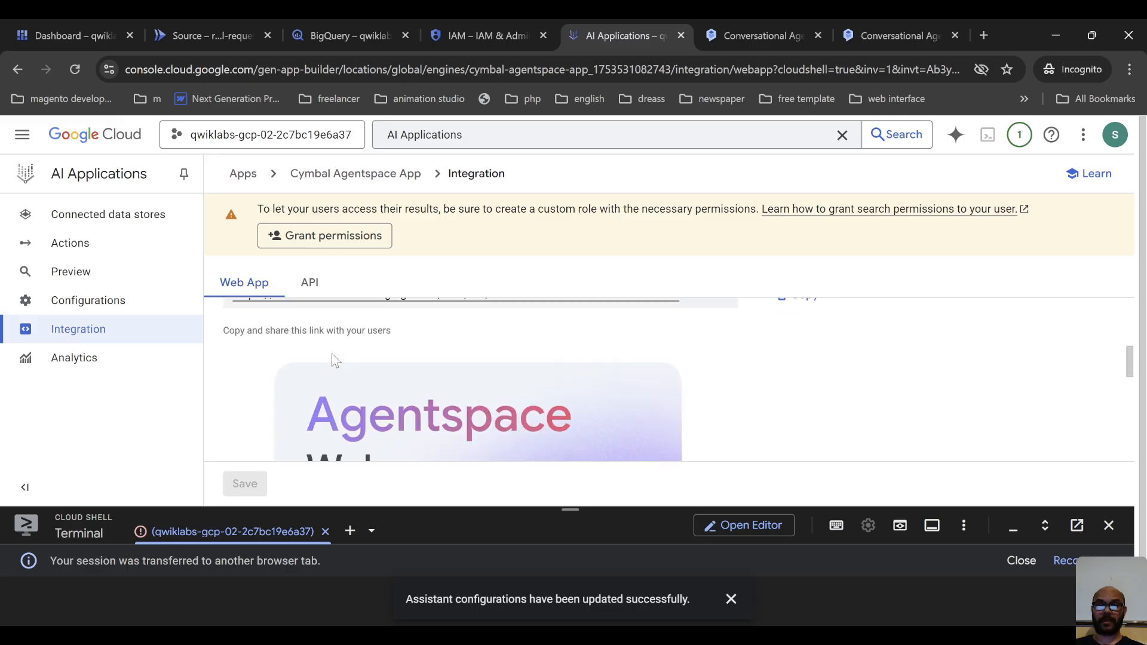
{"action": "scroll", "coordinate": [331, 353], "scroll_direction": "up", "scroll_amount": 2}
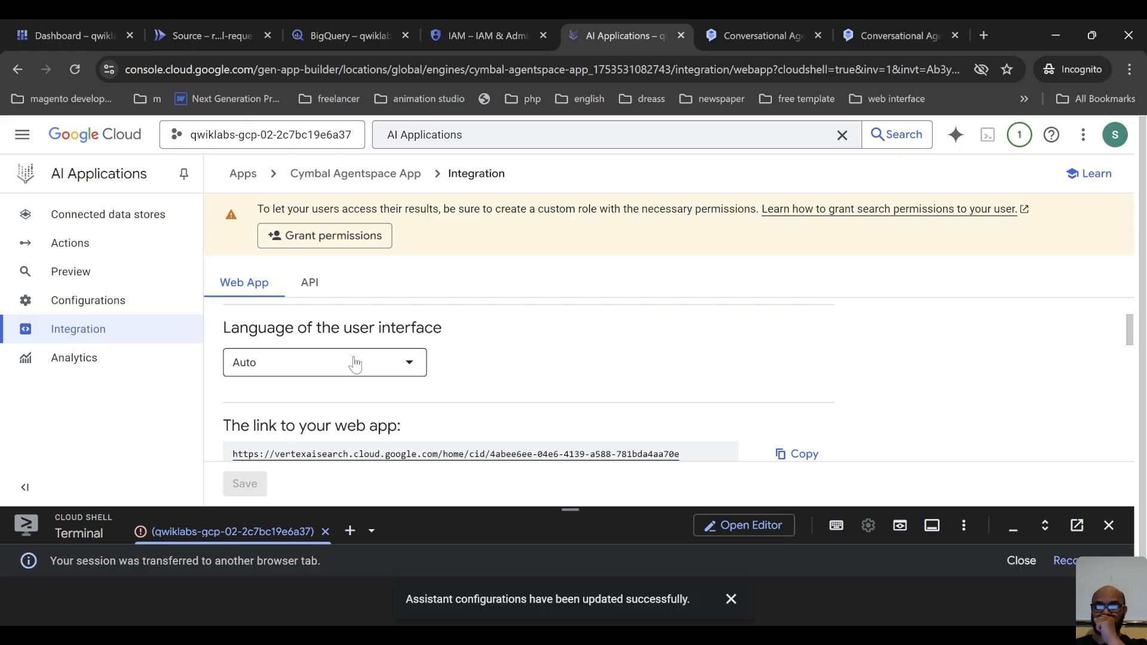
{"action": "scroll", "coordinate": [391, 365], "scroll_direction": "down", "scroll_amount": 1}
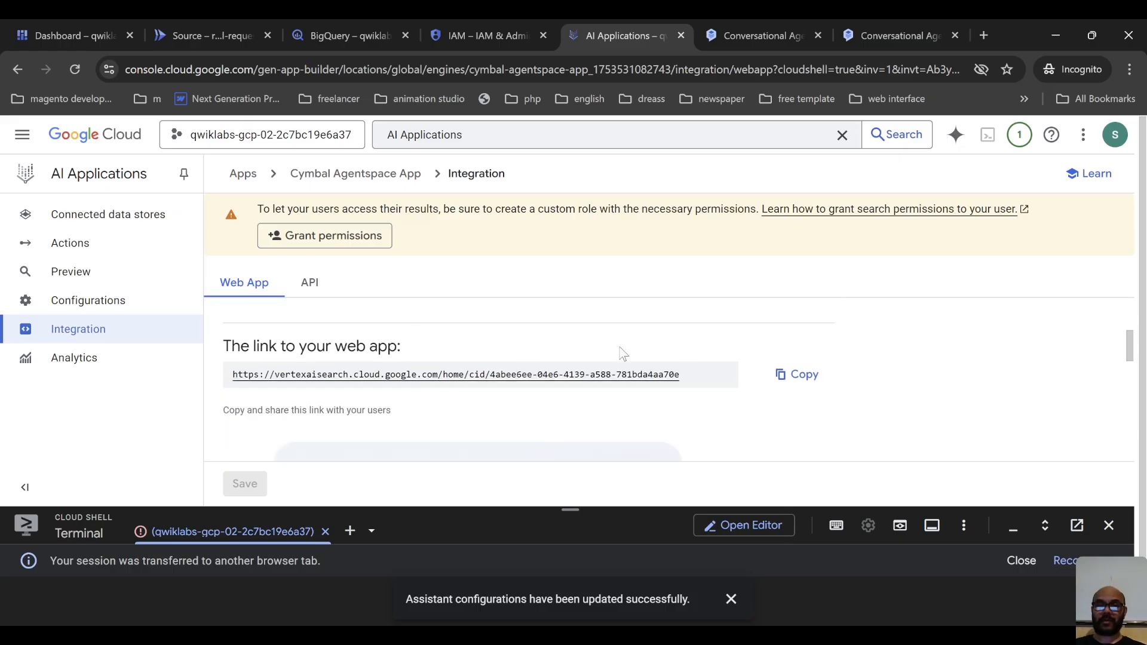
{"action": "scroll", "coordinate": [259, 320], "scroll_direction": "up", "scroll_amount": 2}
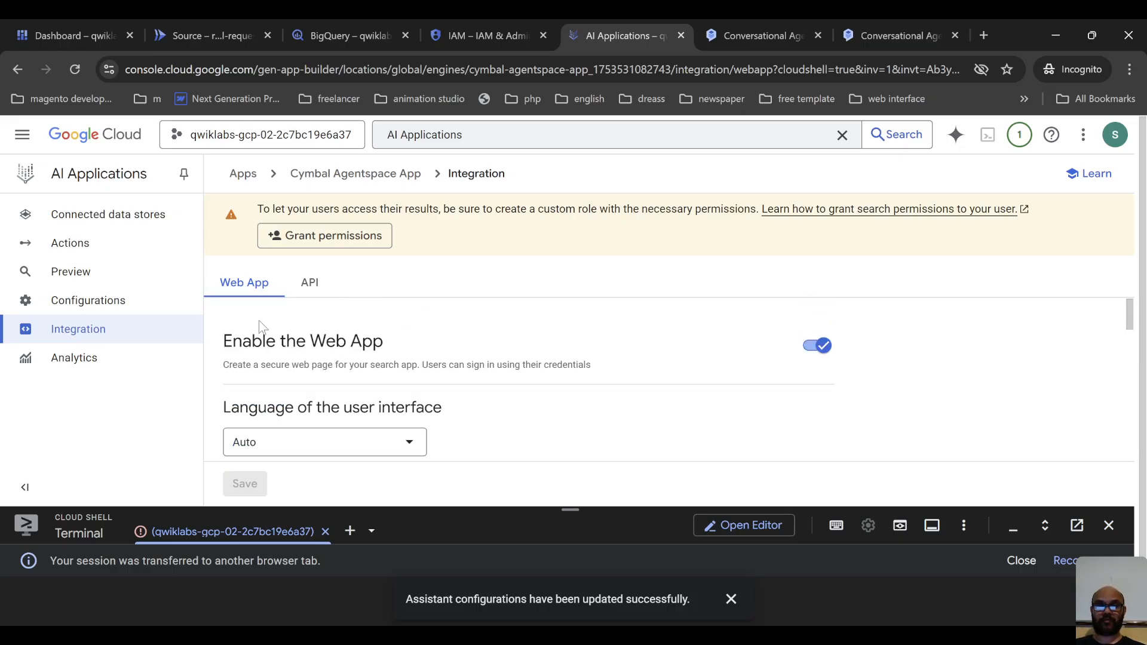
{"action": "scroll", "coordinate": [436, 349], "scroll_direction": "down", "scroll_amount": 1}
{"action": "scroll", "coordinate": [436, 349], "scroll_direction": "down", "scroll_amount": 1}
{"action": "left_click", "coordinate": [385, 357]}
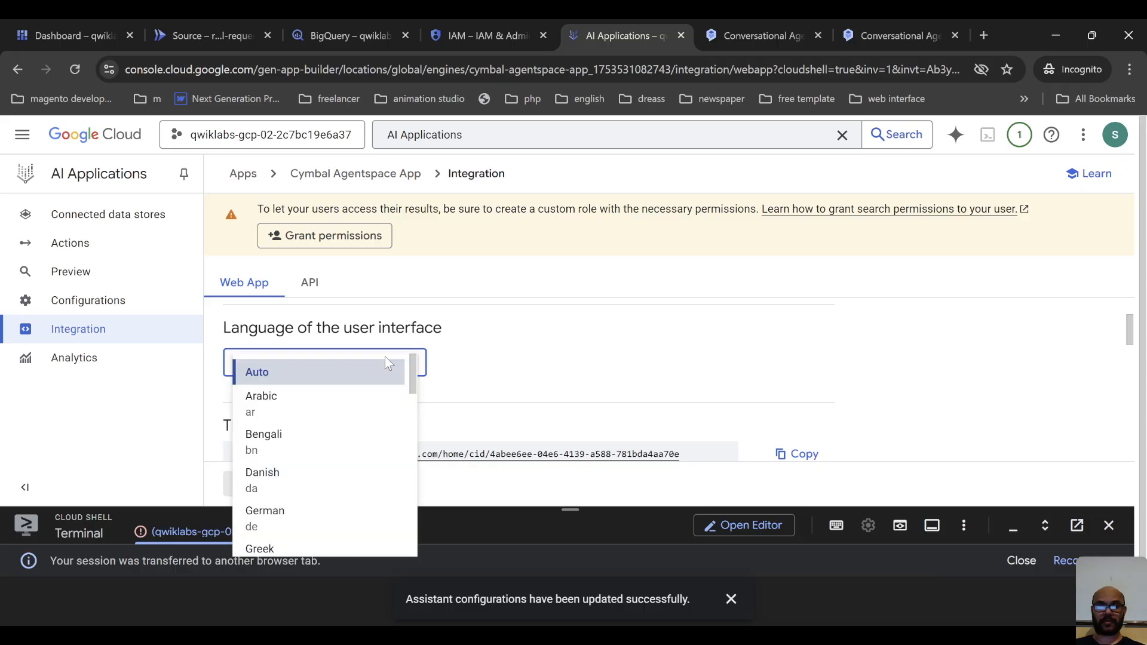
{"action": "left_click", "coordinate": [523, 354]}
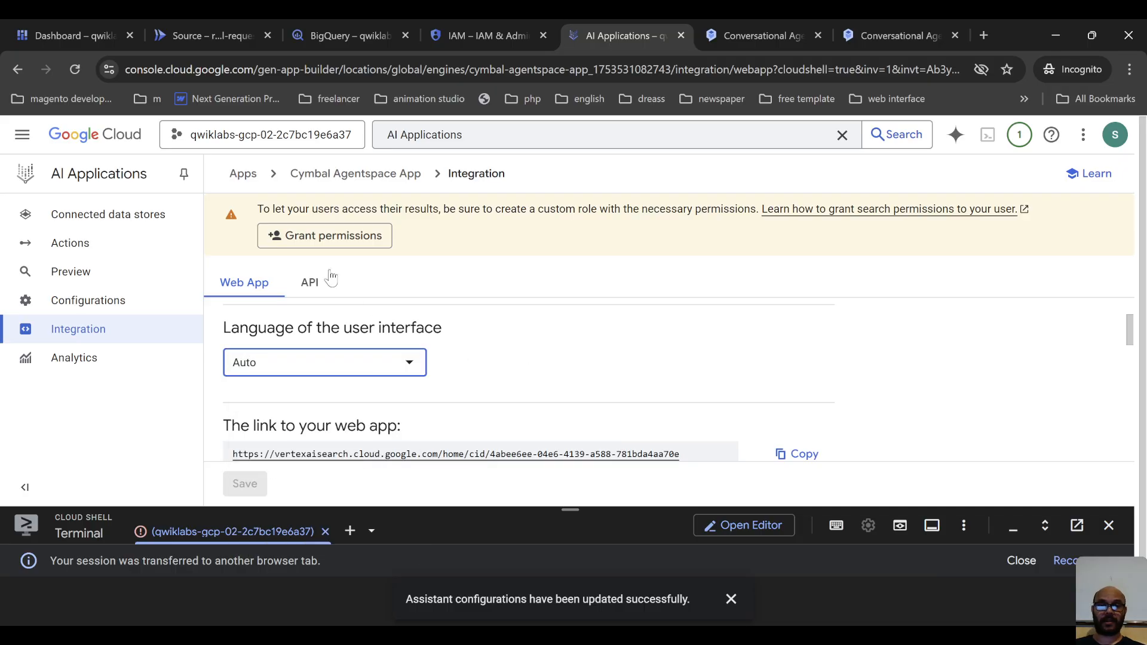
Examine the API integration's search and answer commands, shrinking the Cloud Shell pane to enlarge the page area.
{"action": "left_click", "coordinate": [312, 283]}
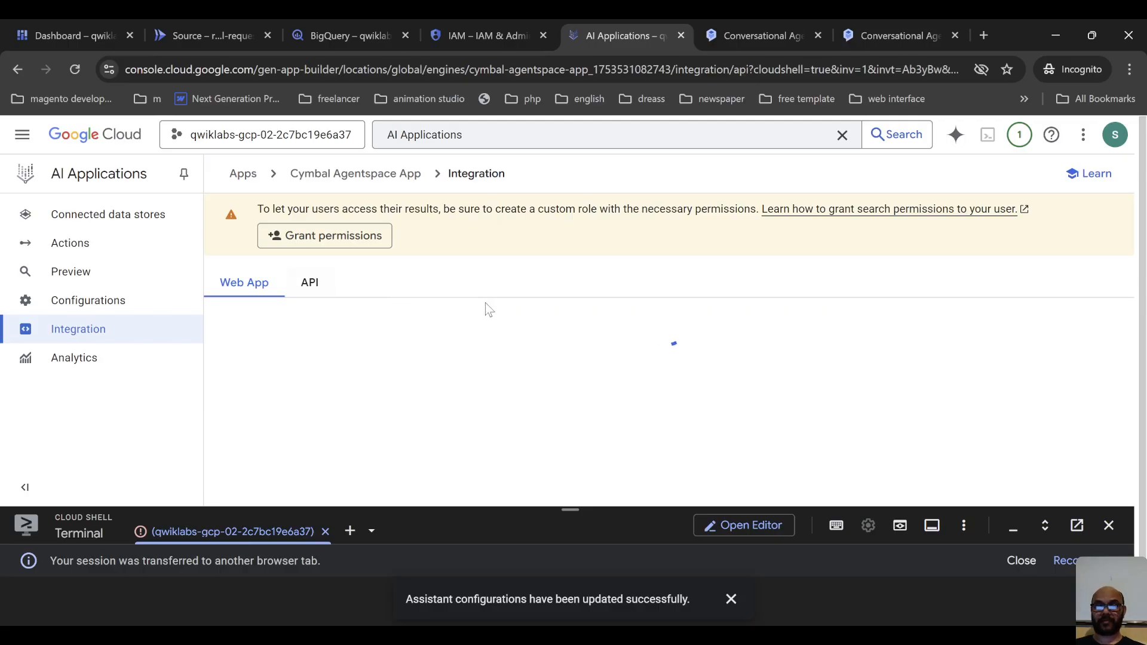
{"action": "left_click_drag", "start_coordinate": [589, 508], "coordinate": [578, 564]}
{"action": "scroll", "coordinate": [647, 367], "scroll_direction": "down", "scroll_amount": 4}
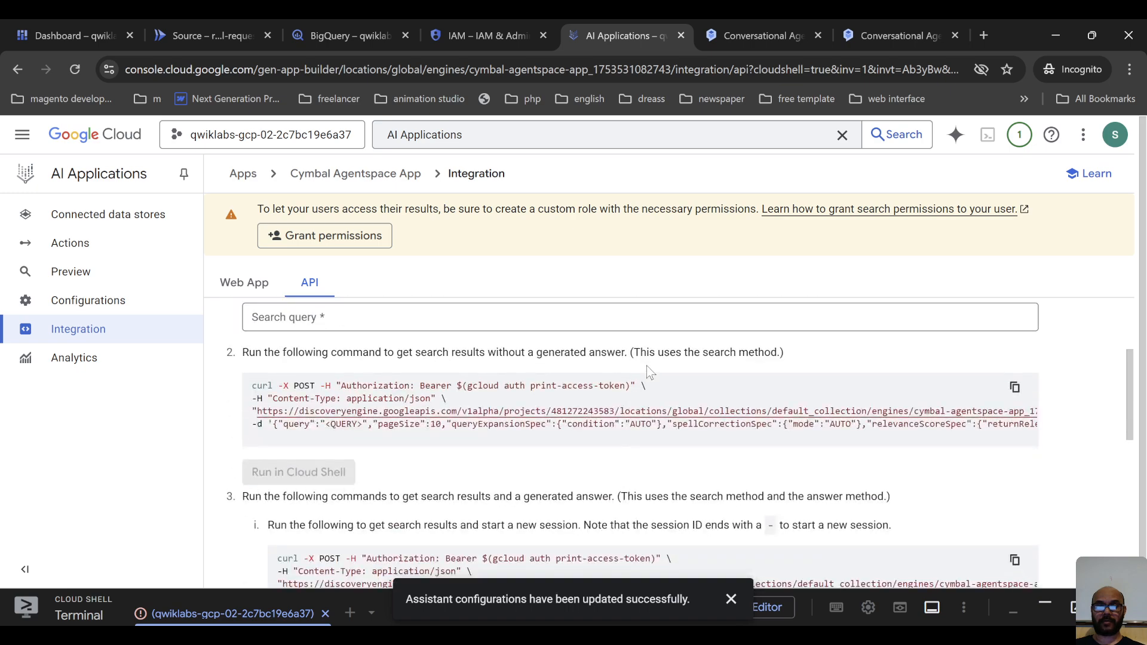
{"action": "scroll", "coordinate": [683, 402], "scroll_direction": "down", "scroll_amount": 5}
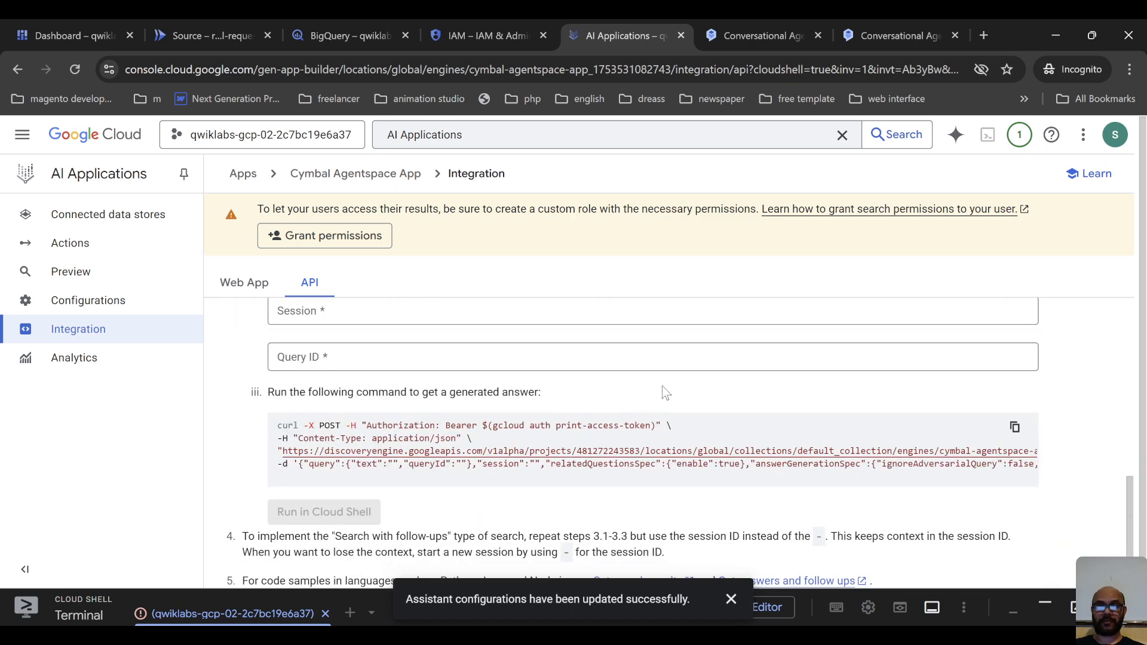
{"action": "scroll", "coordinate": [661, 383], "scroll_direction": "up", "scroll_amount": 3}
{"action": "scroll", "coordinate": [662, 379], "scroll_direction": "down", "scroll_amount": 4}
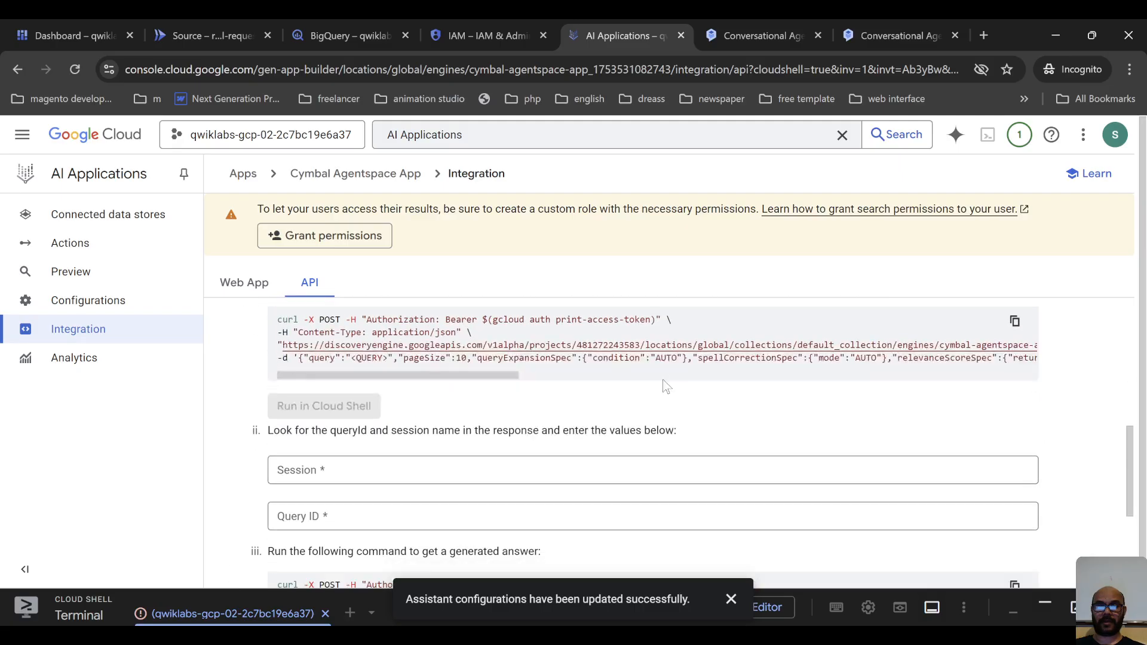
Examine the rest of the API integration instructions, including the session and query ID fields, the generated-answer command and the follow-up search notes.
{"action": "scroll", "coordinate": [664, 379], "scroll_direction": "down", "scroll_amount": 1}
{"action": "scroll", "coordinate": [666, 365], "scroll_direction": "up", "scroll_amount": 7}
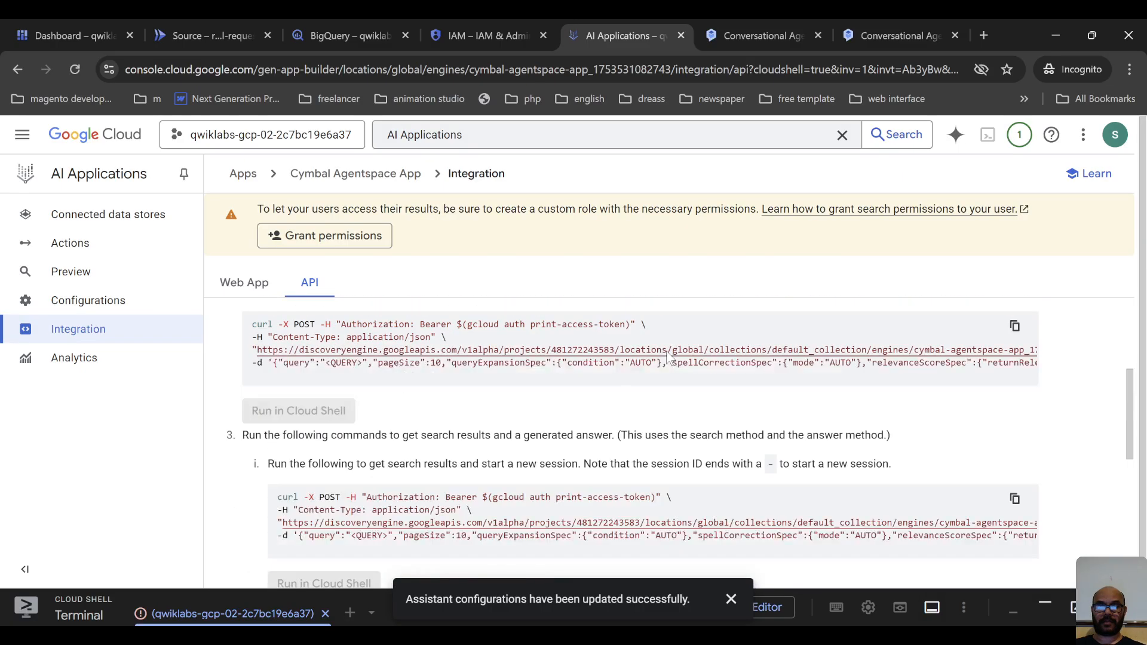
{"action": "scroll", "coordinate": [667, 351], "scroll_direction": "up", "scroll_amount": 1}
{"action": "scroll", "coordinate": [331, 418], "scroll_direction": "down", "scroll_amount": 3}
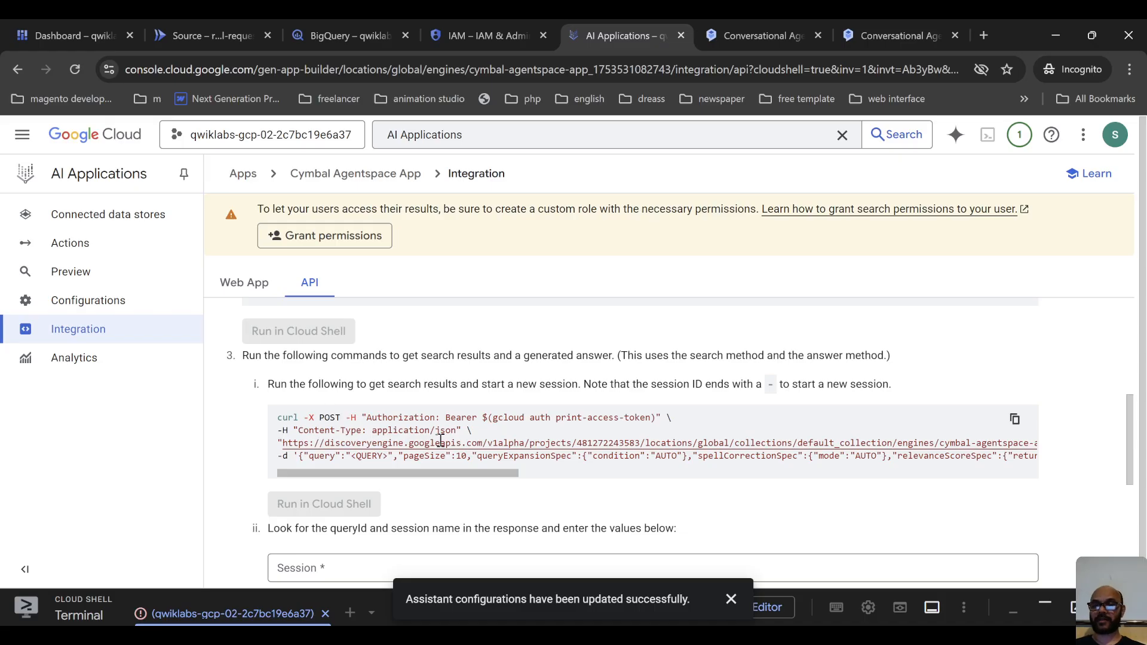
{"action": "scroll", "coordinate": [454, 445], "scroll_direction": "down", "scroll_amount": 5}
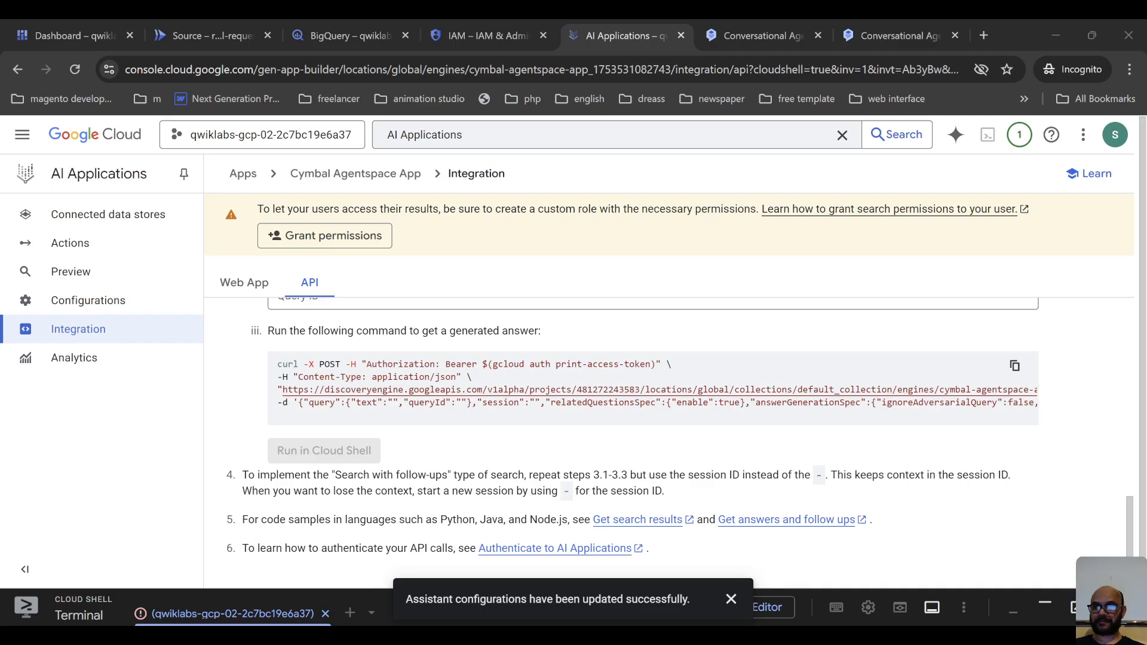
Return to the web app integration settings and locate the link to the web app.
{"action": "left_click", "coordinate": [244, 282]}
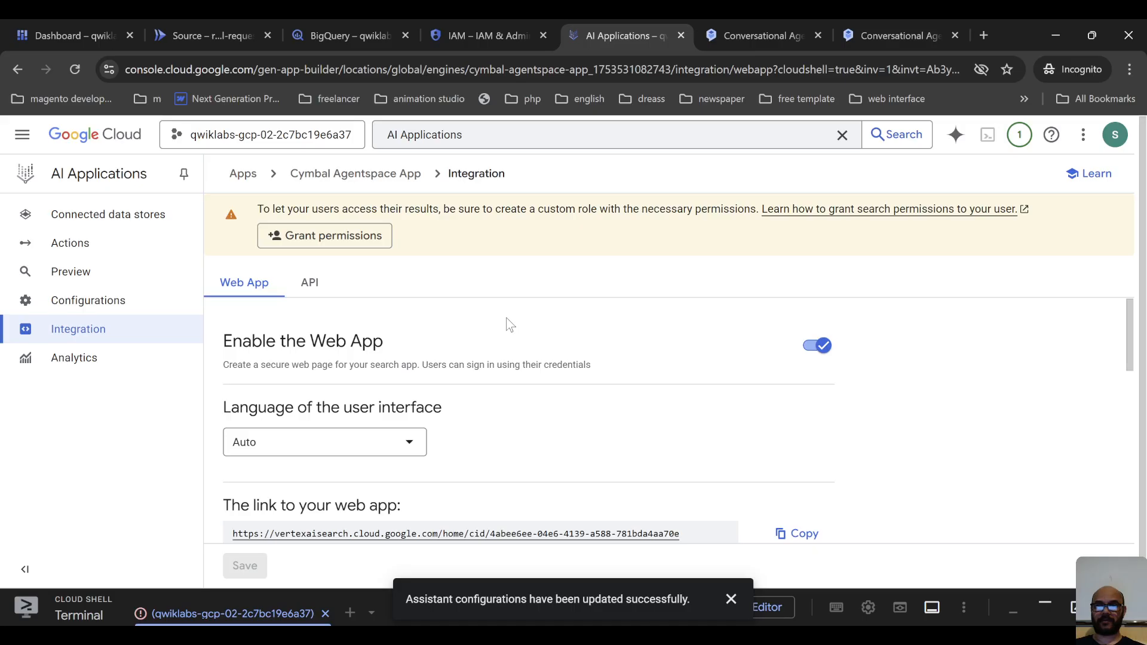
{"action": "scroll", "coordinate": [507, 317], "scroll_direction": "down", "scroll_amount": 3}
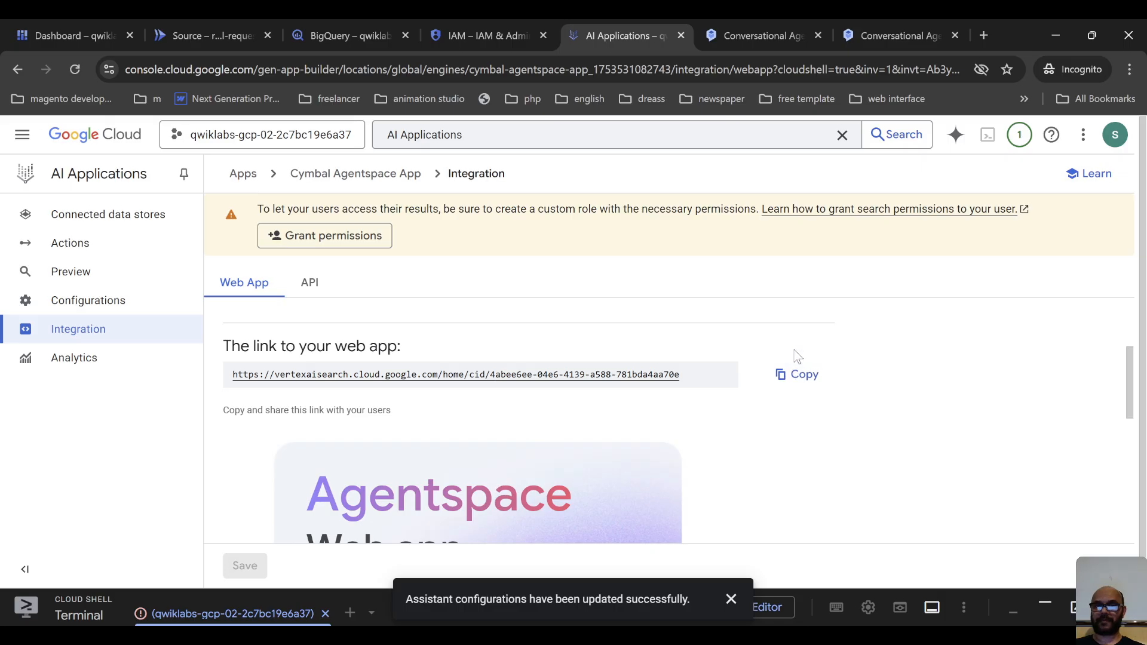
{"action": "scroll", "coordinate": [699, 358], "scroll_direction": "down", "scroll_amount": 5}
{"action": "left_click", "coordinate": [984, 35]}
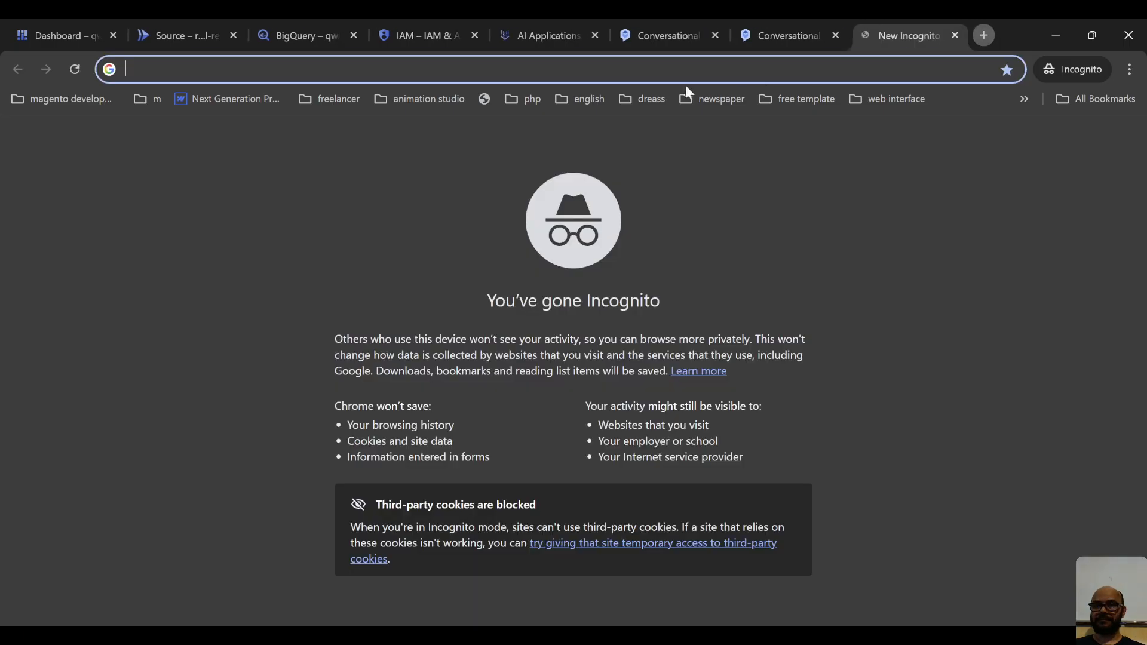
{"action": "key", "text": "ctrl+v"}
{"action": "key", "text": "Return"}
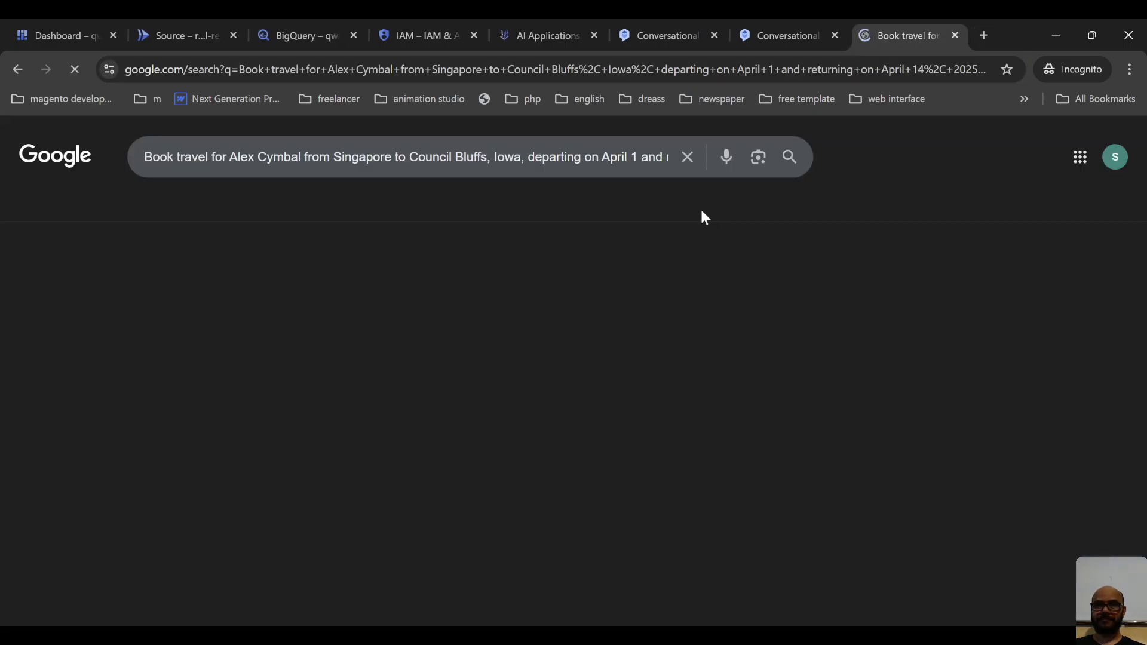
{"action": "left_click", "coordinate": [776, 28]}
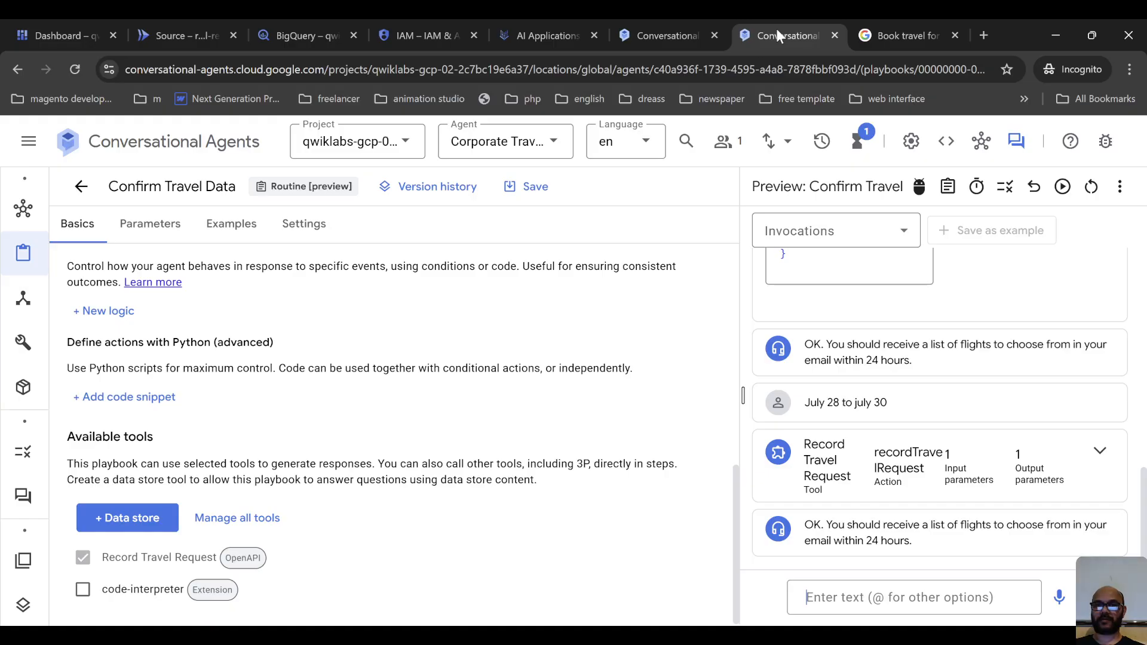
{"action": "left_click", "coordinate": [466, 20]}
{"action": "left_click", "coordinate": [558, 20]}
{"action": "left_click", "coordinate": [686, 21]}
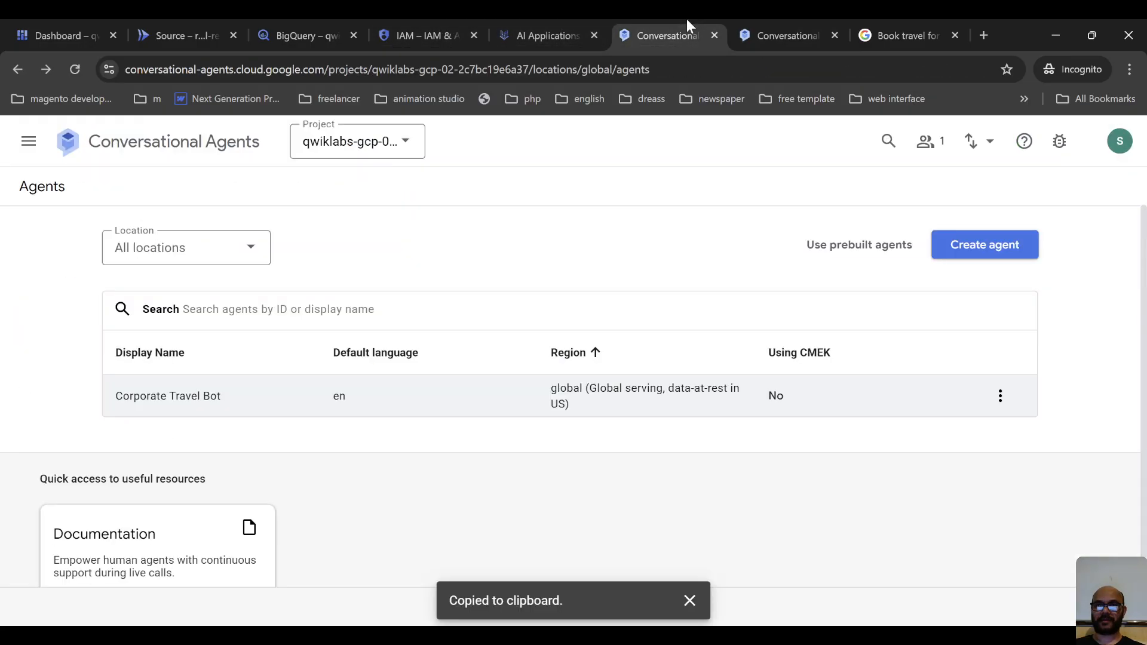
Copy the web app link from the Cymbal Agentspace App's Integration page and open the Agentspace web app in the separate Google search tab.
{"action": "left_click", "coordinate": [544, 27]}
{"action": "scroll", "coordinate": [693, 358], "scroll_direction": "up", "scroll_amount": 8}
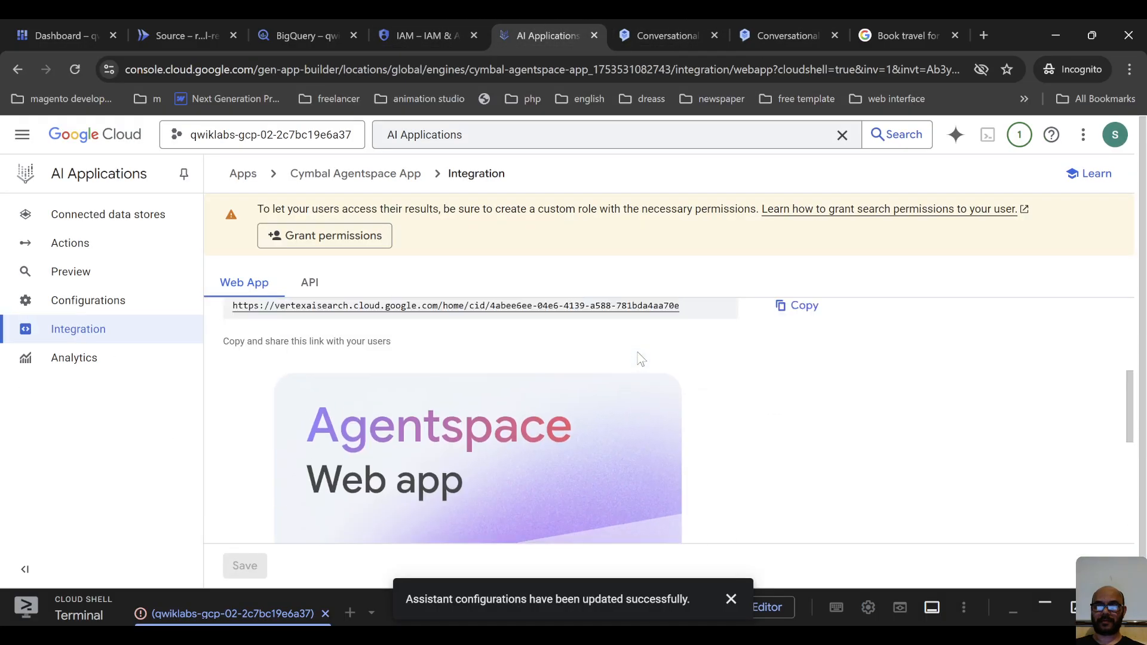
{"action": "scroll", "coordinate": [678, 359], "scroll_direction": "down", "scroll_amount": 3}
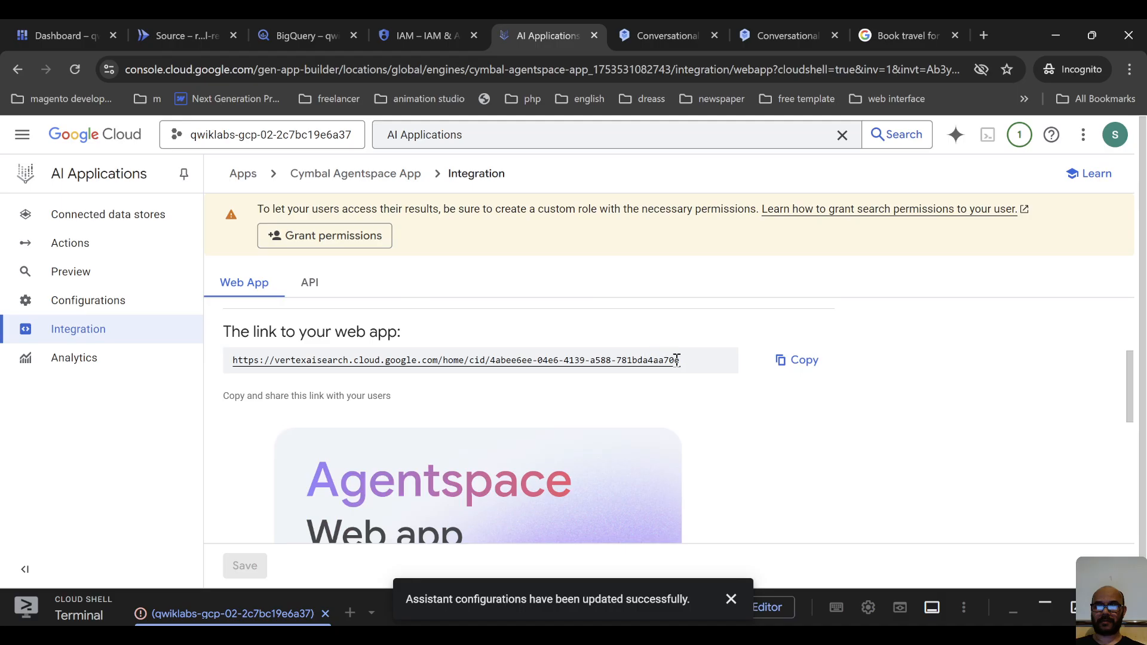
{"action": "left_click", "coordinate": [789, 363]}
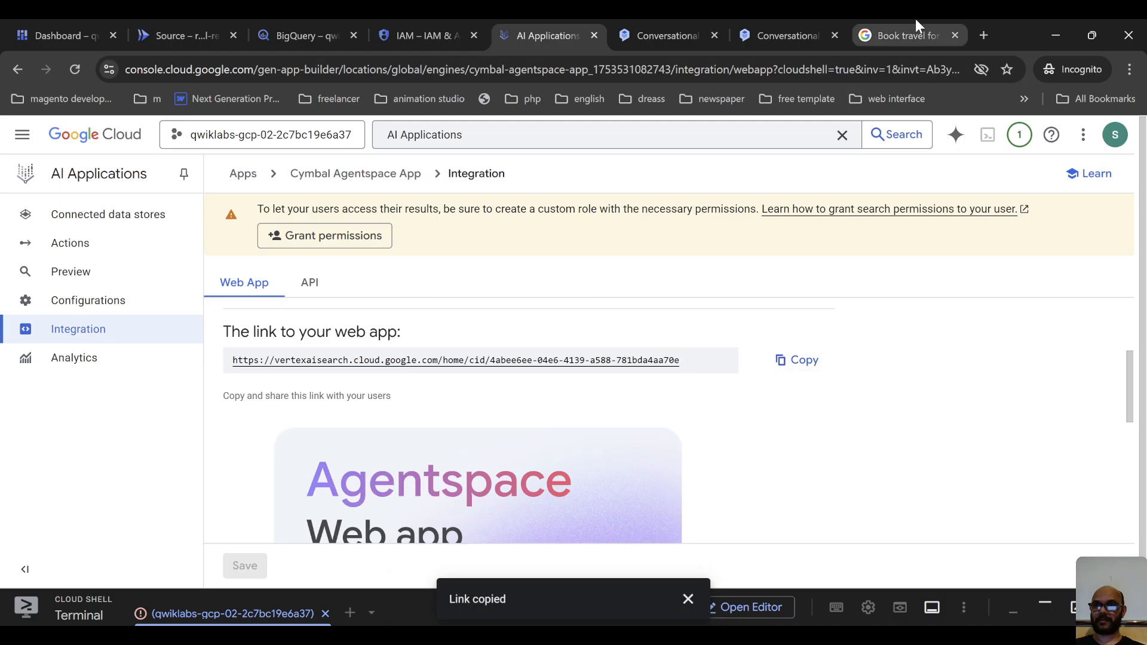
{"action": "left_click", "coordinate": [924, 36]}
{"action": "left_click", "coordinate": [291, 71]}
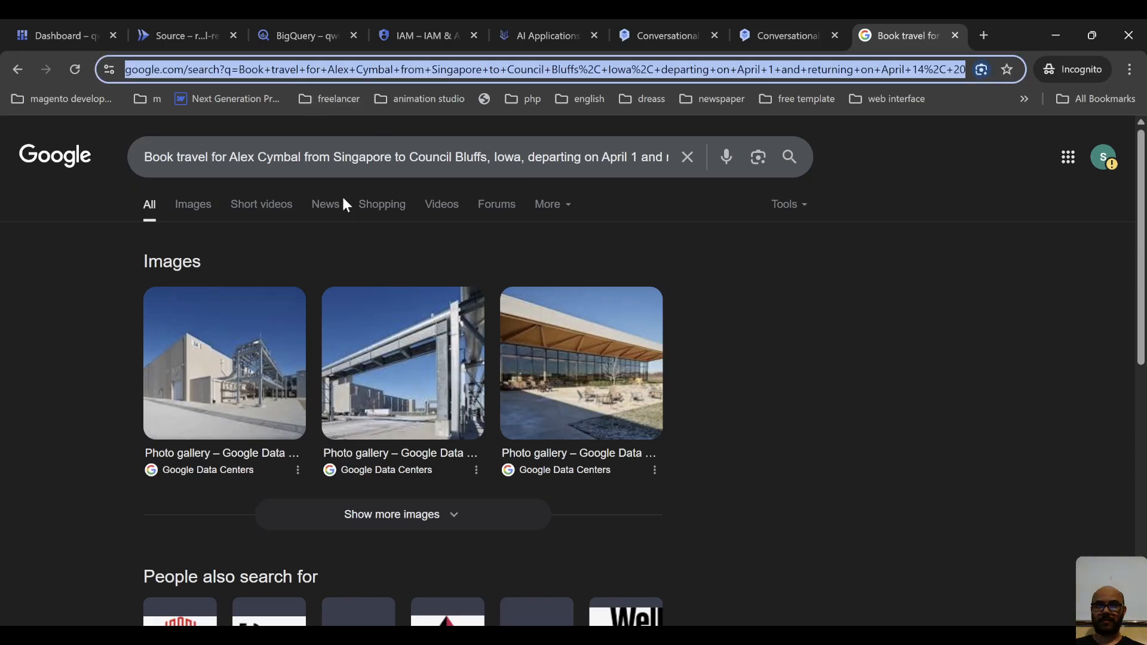
{"action": "key", "text": "ctrl+v"}
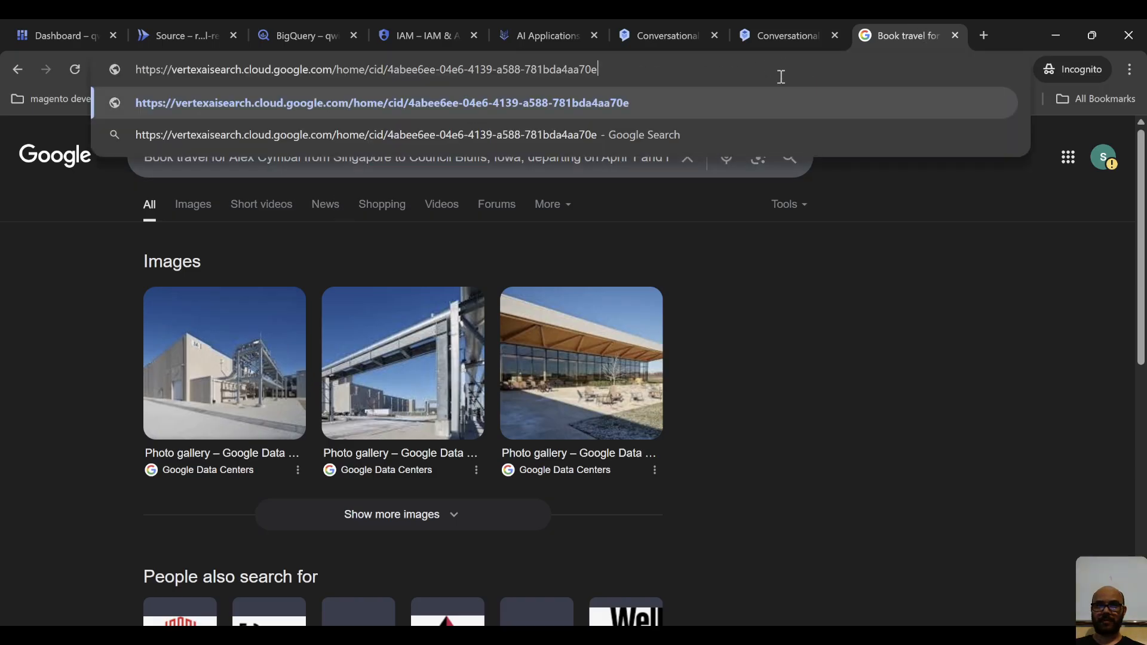
{"action": "key", "text": "Return"}
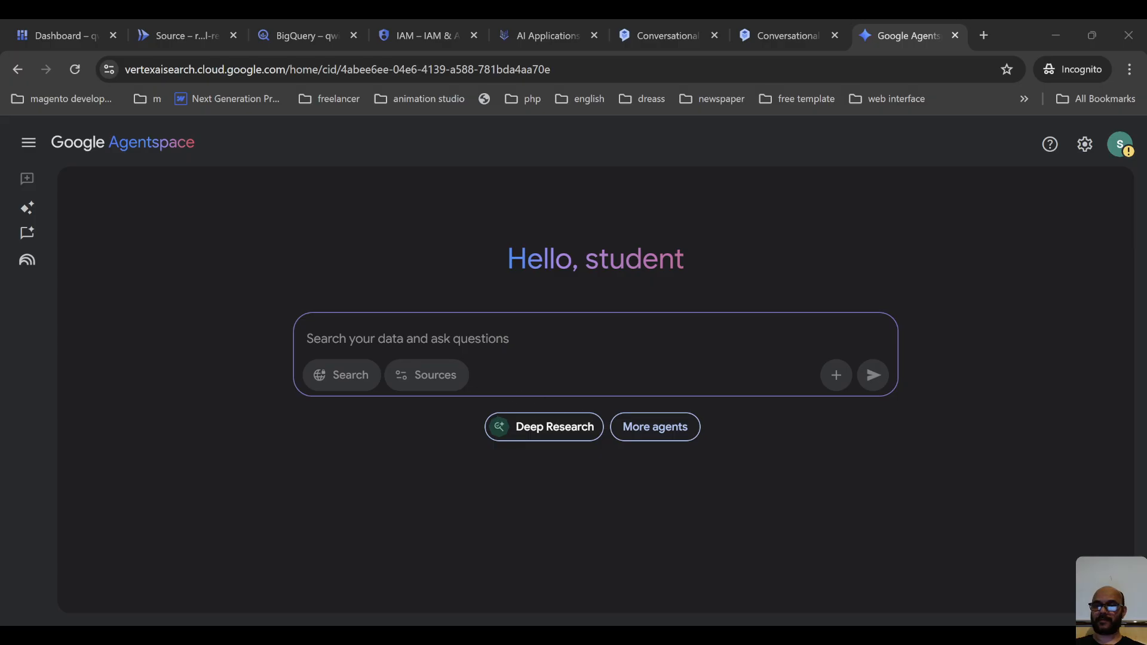
Submit a request to book the named traveler's trip from Singapore to Council Bluffs, Iowa, April 1 to April 14, 2025, for a data center tour.
{"action": "left_click", "coordinate": [343, 436]}
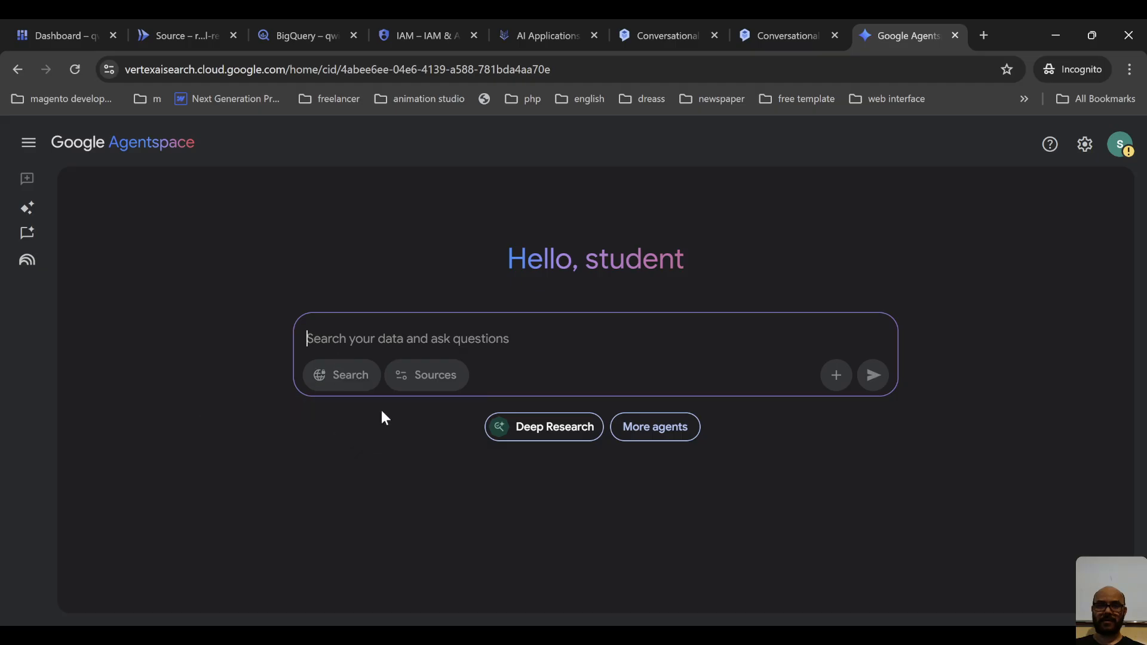
{"action": "key", "text": "ctrl+v"}
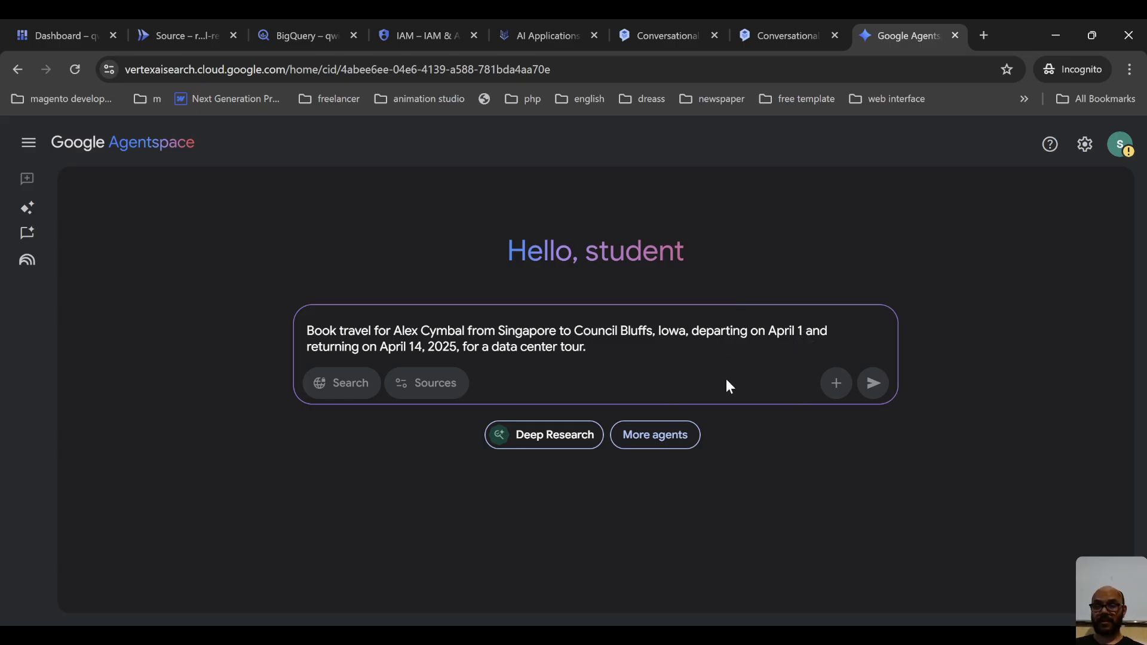
{"action": "left_click", "coordinate": [873, 383]}
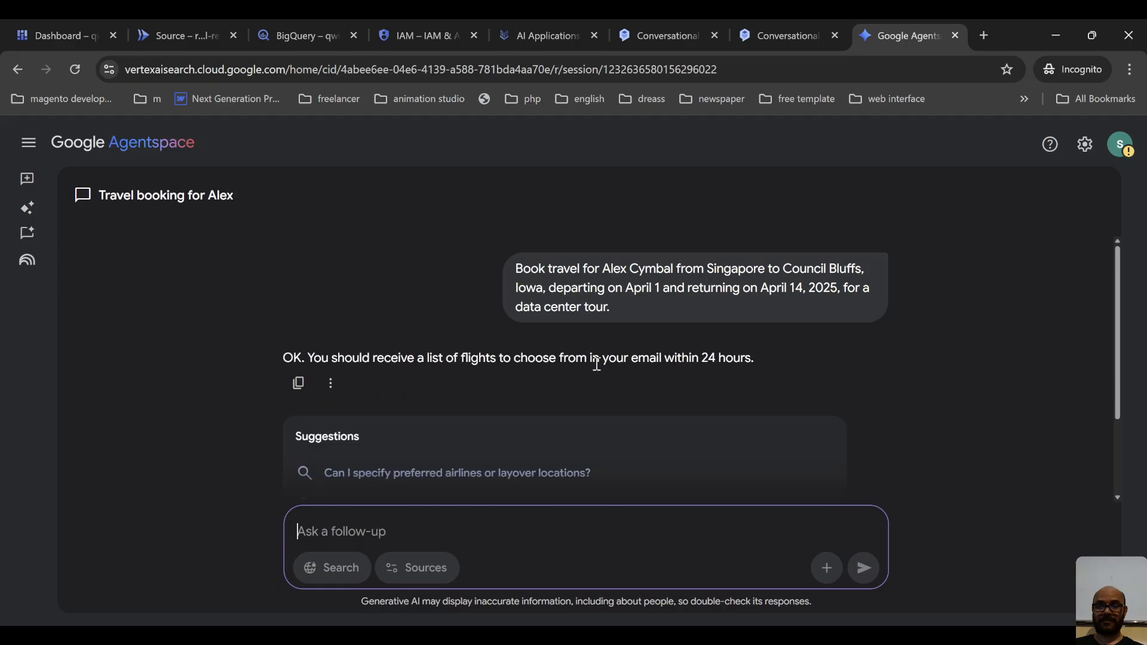
Ask the suggested follow-up "Can I specify preferred airlines or layover locations?" and review the answer and the new suggestions.
{"action": "scroll", "coordinate": [598, 374], "scroll_direction": "up", "scroll_amount": 2}
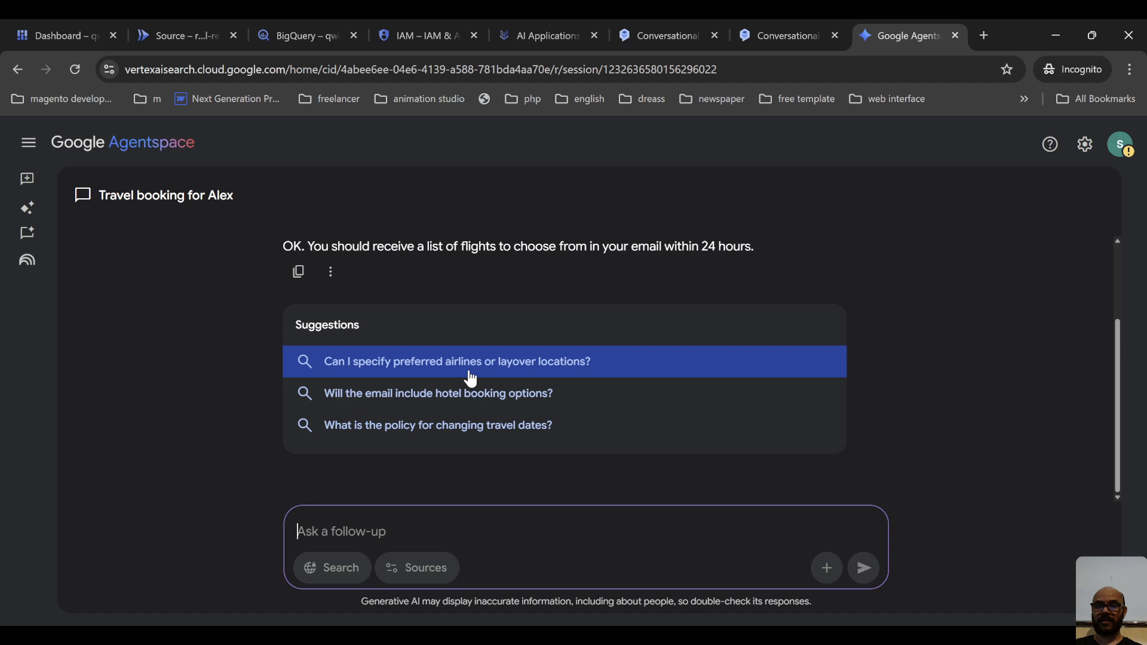
{"action": "left_click", "coordinate": [535, 375]}
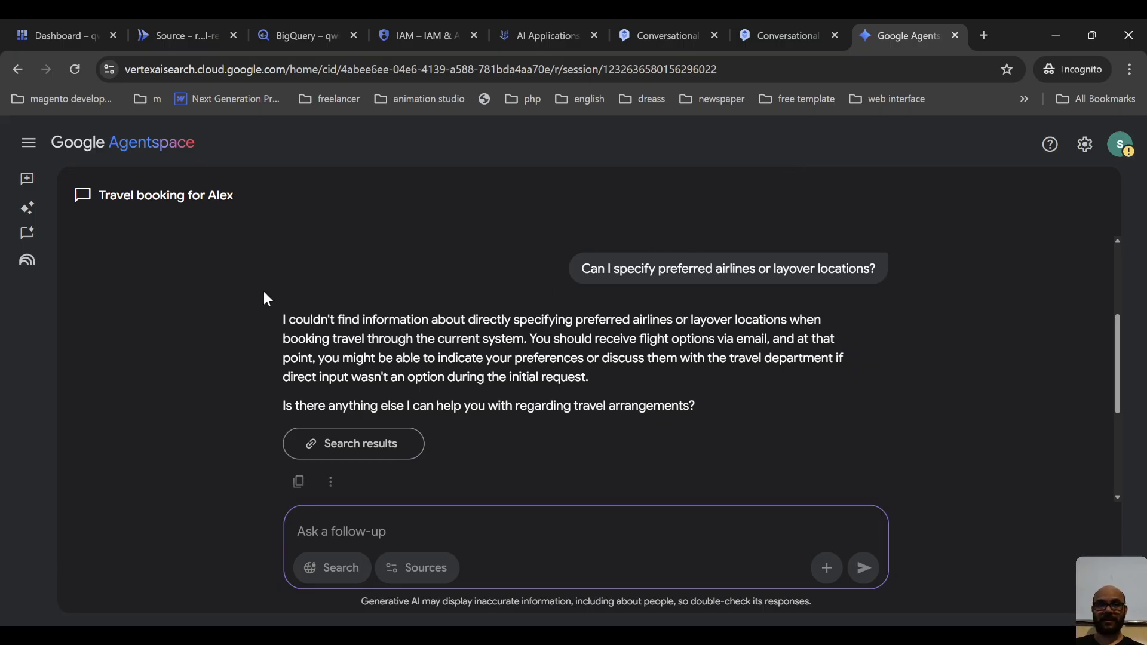
{"action": "triple_click", "coordinate": [547, 378]}
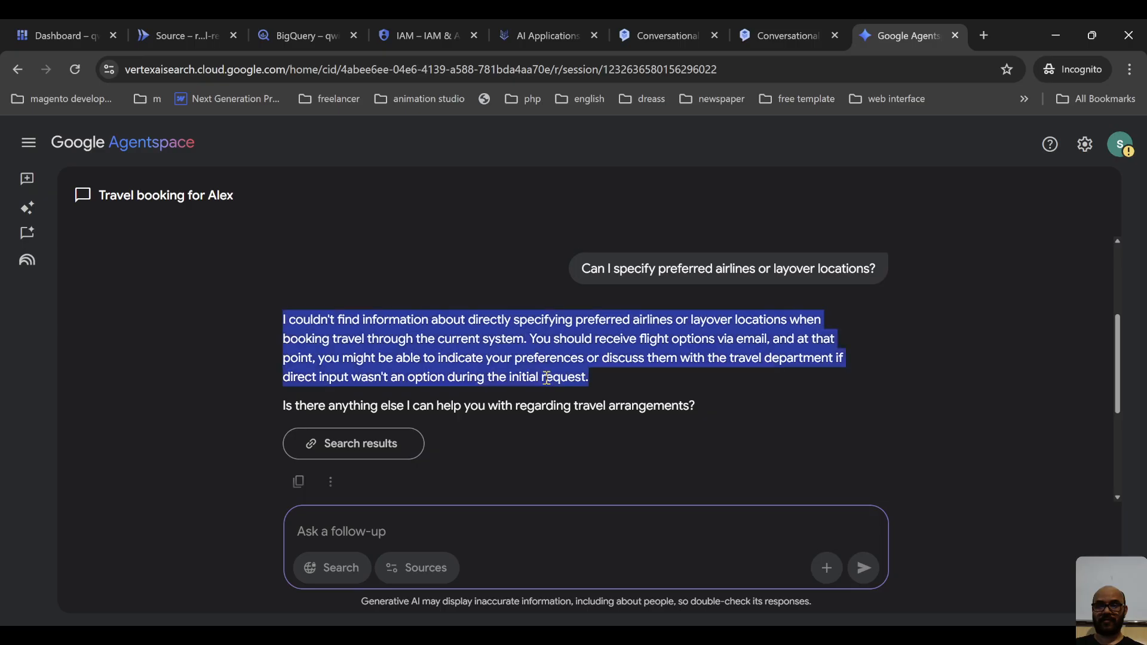
{"action": "left_click", "coordinate": [653, 421]}
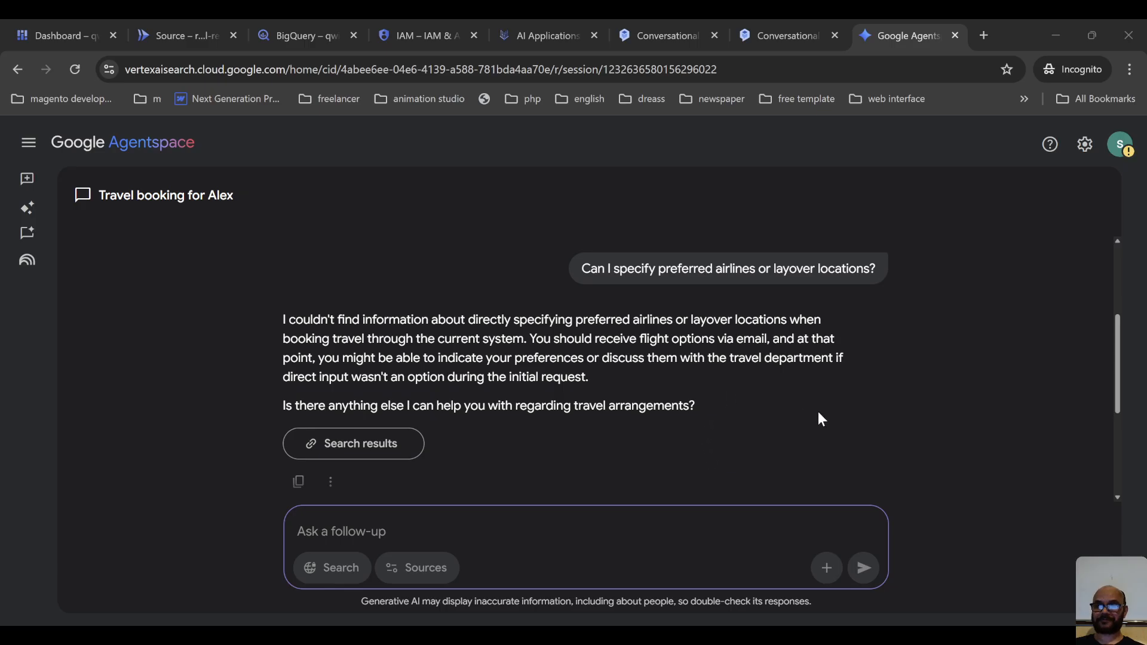
{"action": "left_click", "coordinate": [416, 351]}
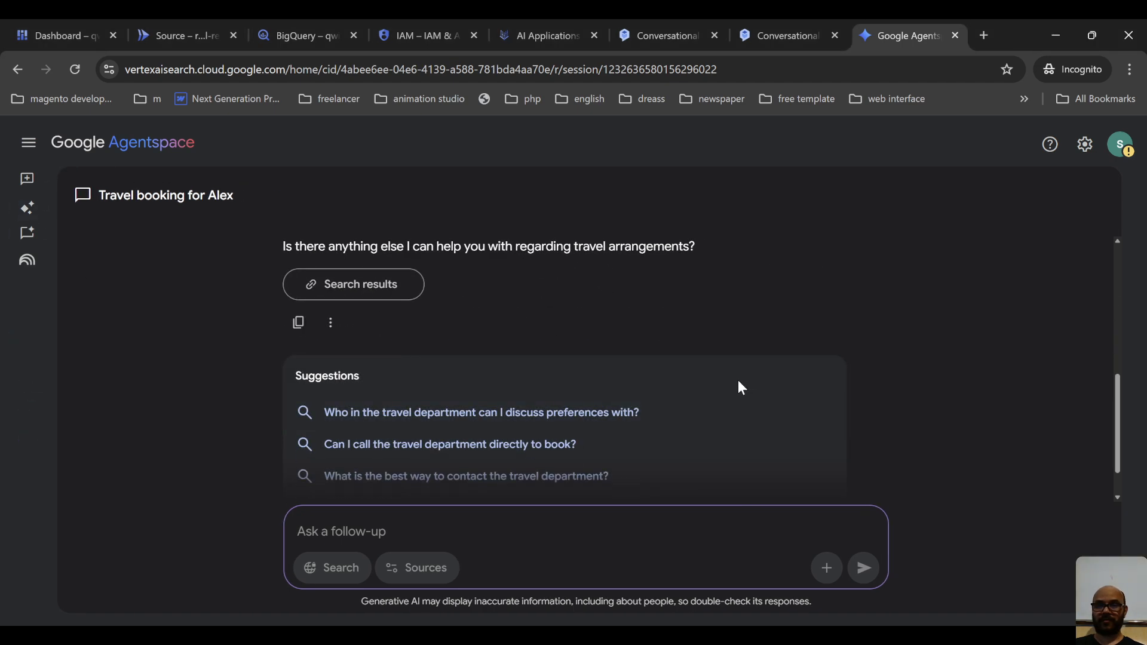
{"action": "scroll", "coordinate": [317, 303], "scroll_direction": "up", "scroll_amount": 8}
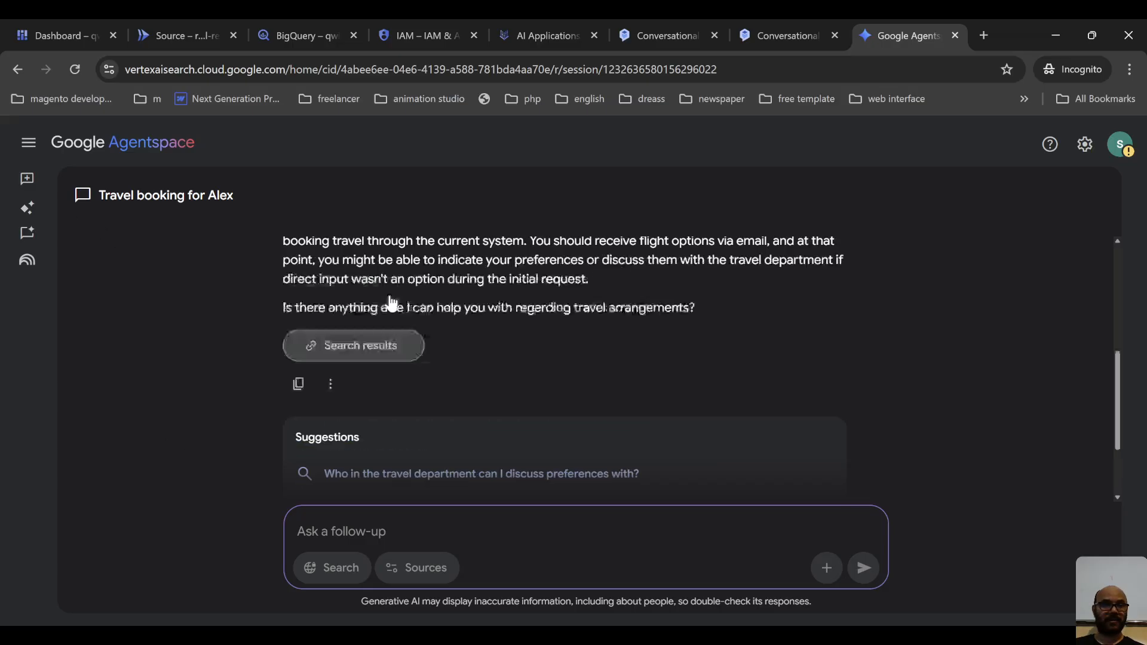
Look over the Agents and Prompts pages of the Agentspace web app.
{"action": "mouse_move", "coordinate": [42, 233]}
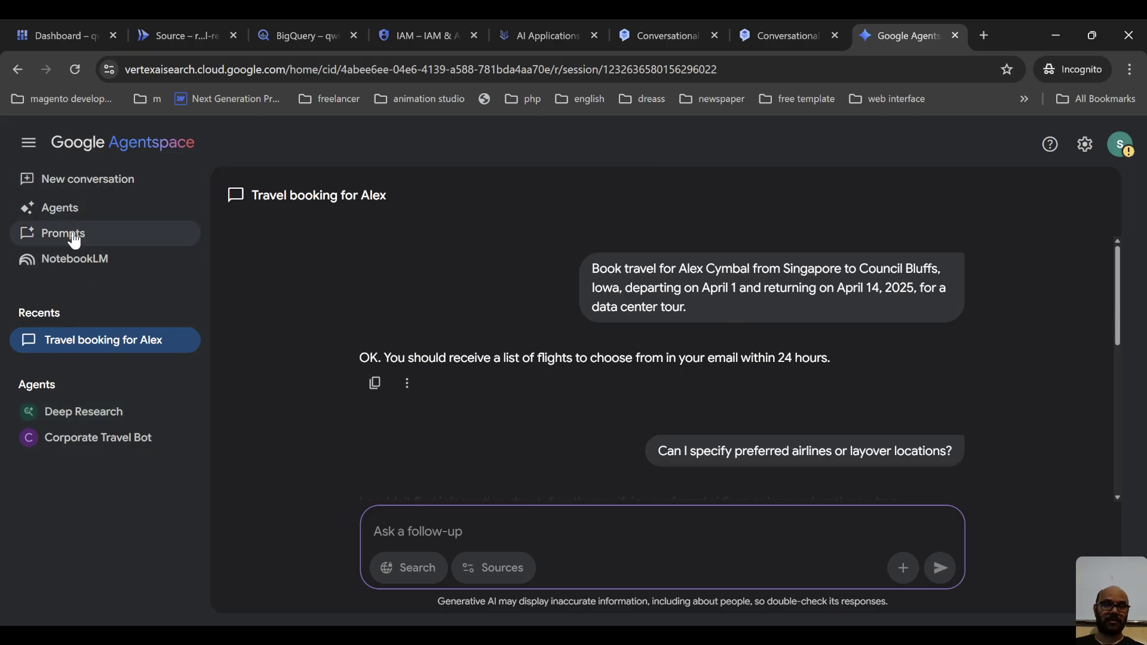
{"action": "left_click", "coordinate": [60, 208]}
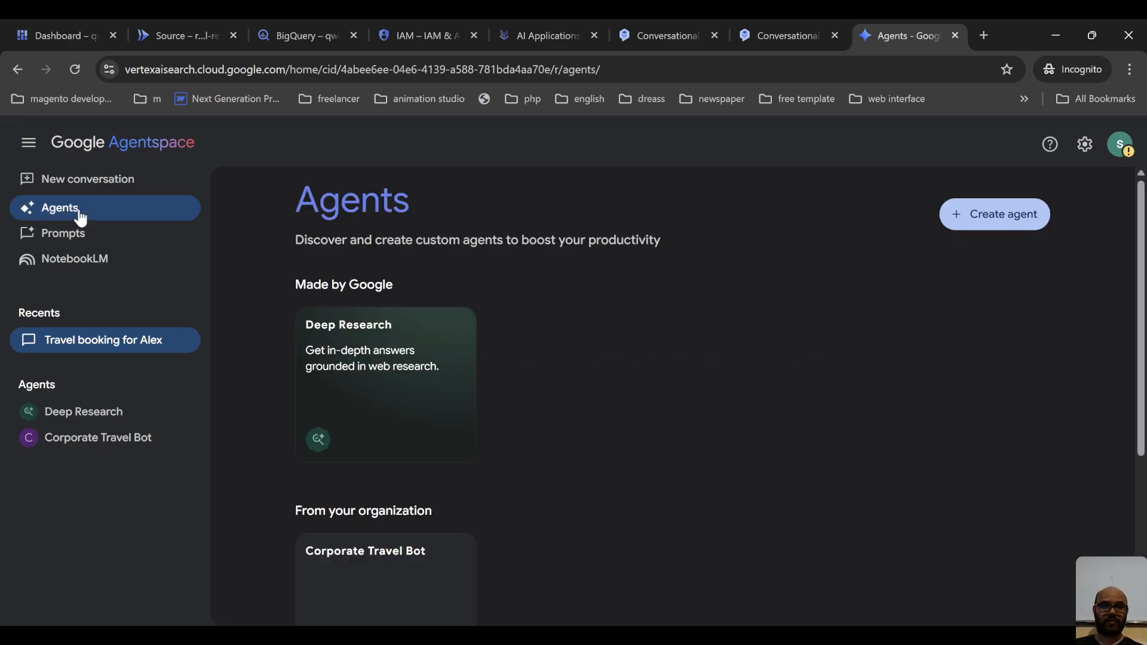
{"action": "left_click", "coordinate": [40, 238]}
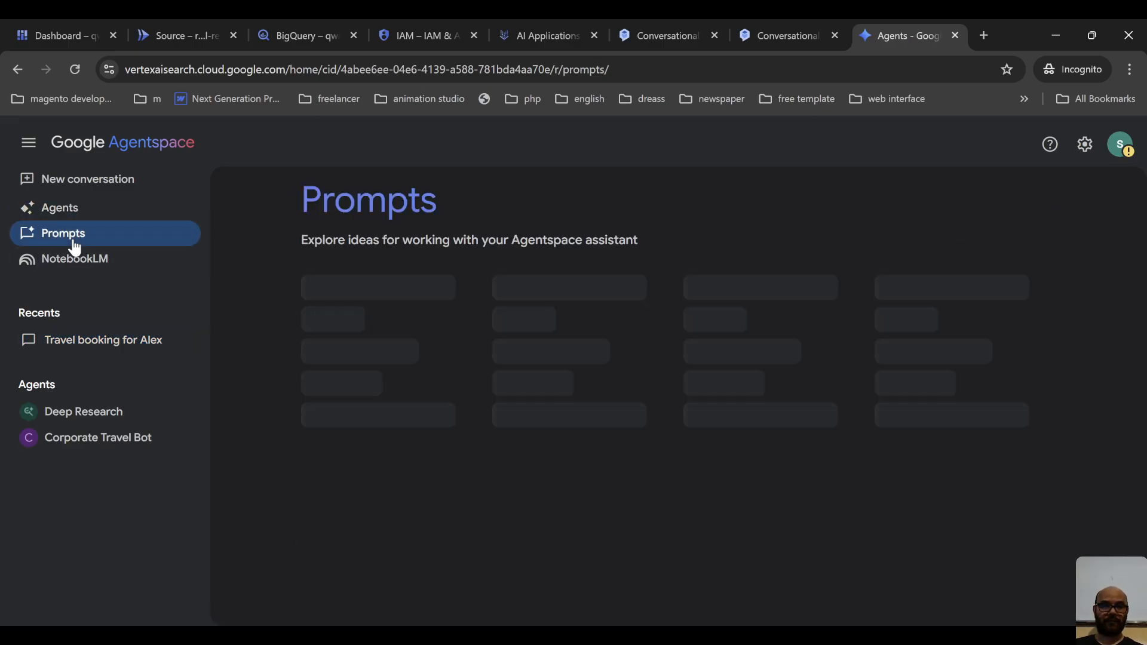
{"action": "left_click", "coordinate": [60, 208]}
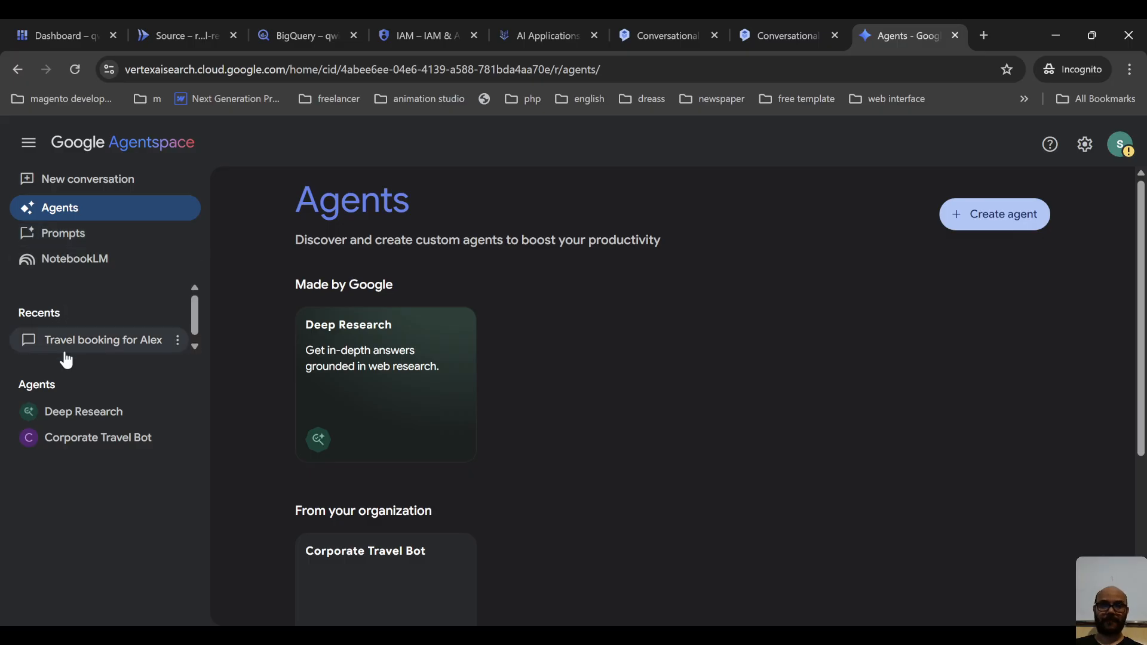
Open the Corporate Travel Bot and submit the same Singapore to Council Bluffs, Iowa booking request for April 1 to April 14, 2025.
{"action": "left_click", "coordinate": [103, 446]}
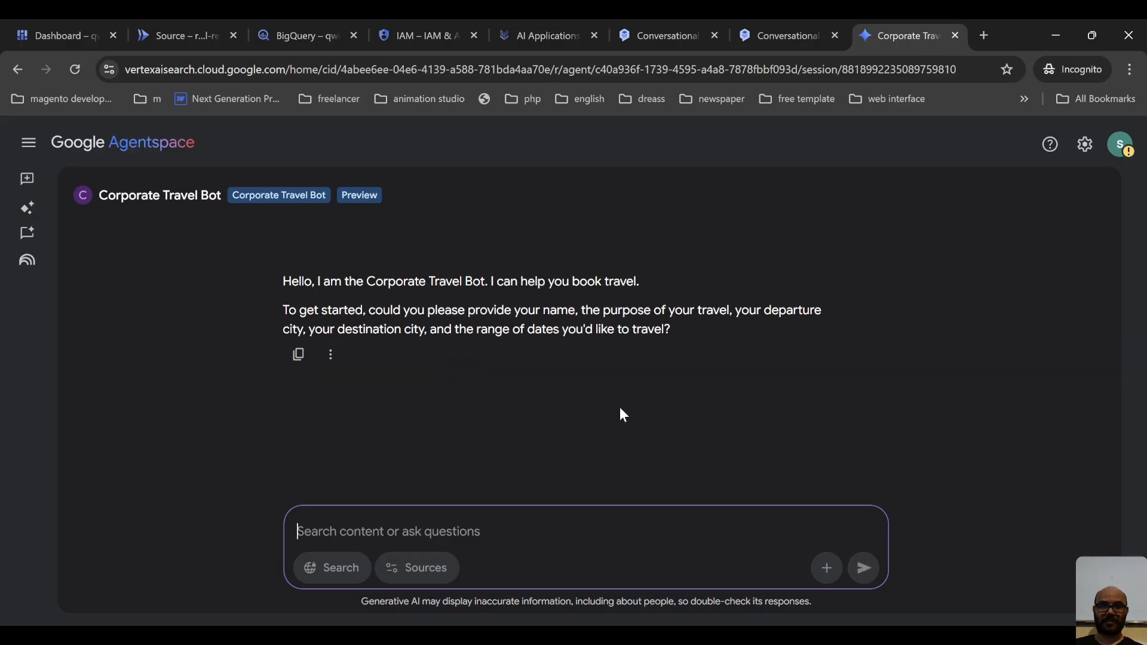
{"action": "left_click", "coordinate": [464, 517]}
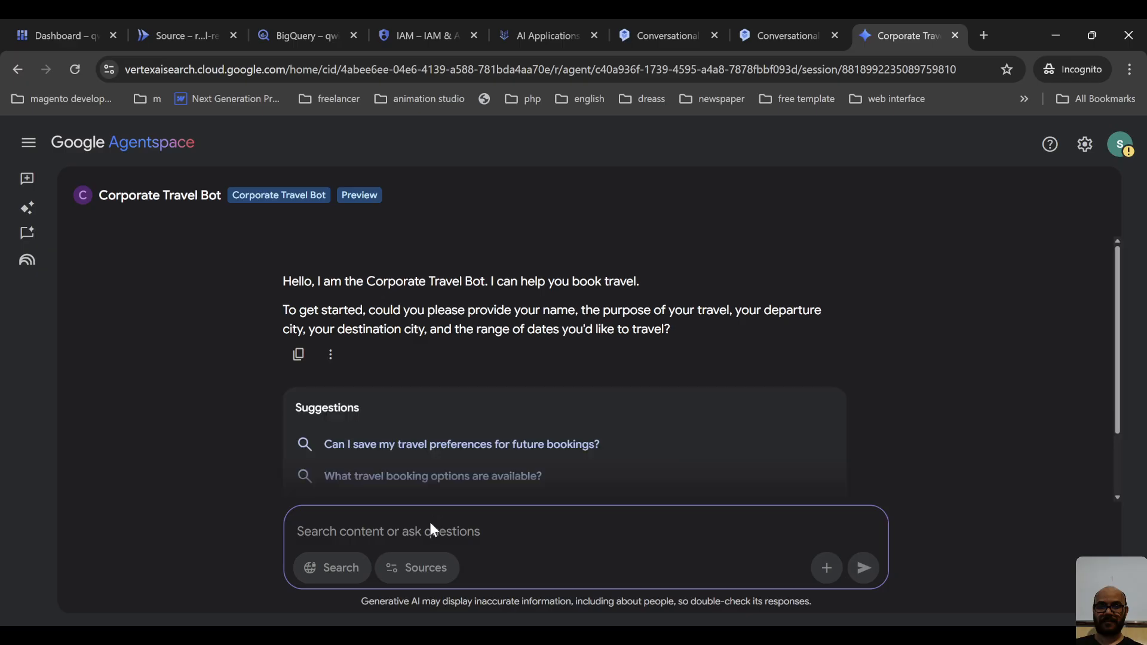
{"action": "key", "text": "ctrl+v"}
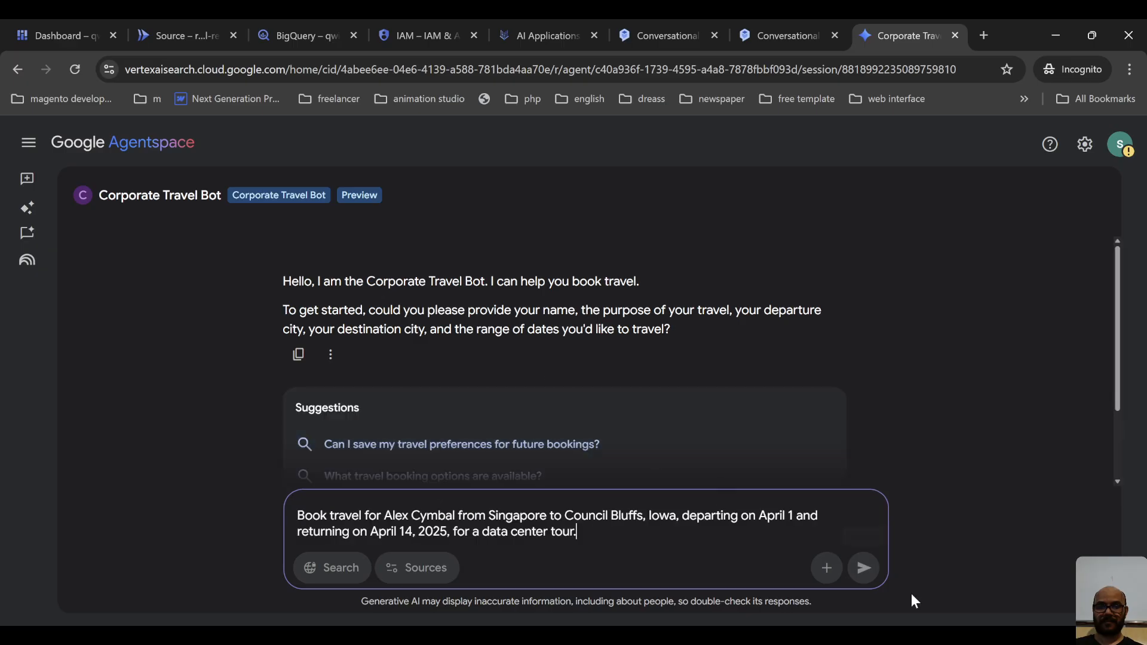
{"action": "left_click", "coordinate": [864, 568]}
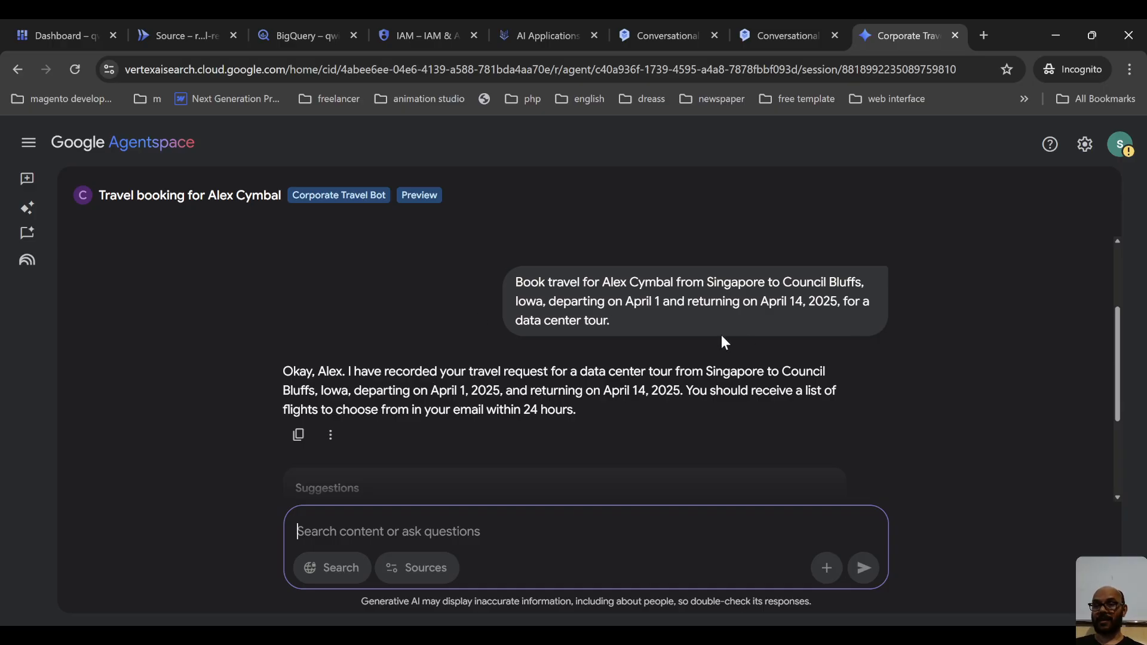
Review the booking request, the Corporate Travel Bot's reply and its suggested follow-up questions.
{"action": "left_click_drag", "start_coordinate": [611, 323], "coordinate": [509, 289]}
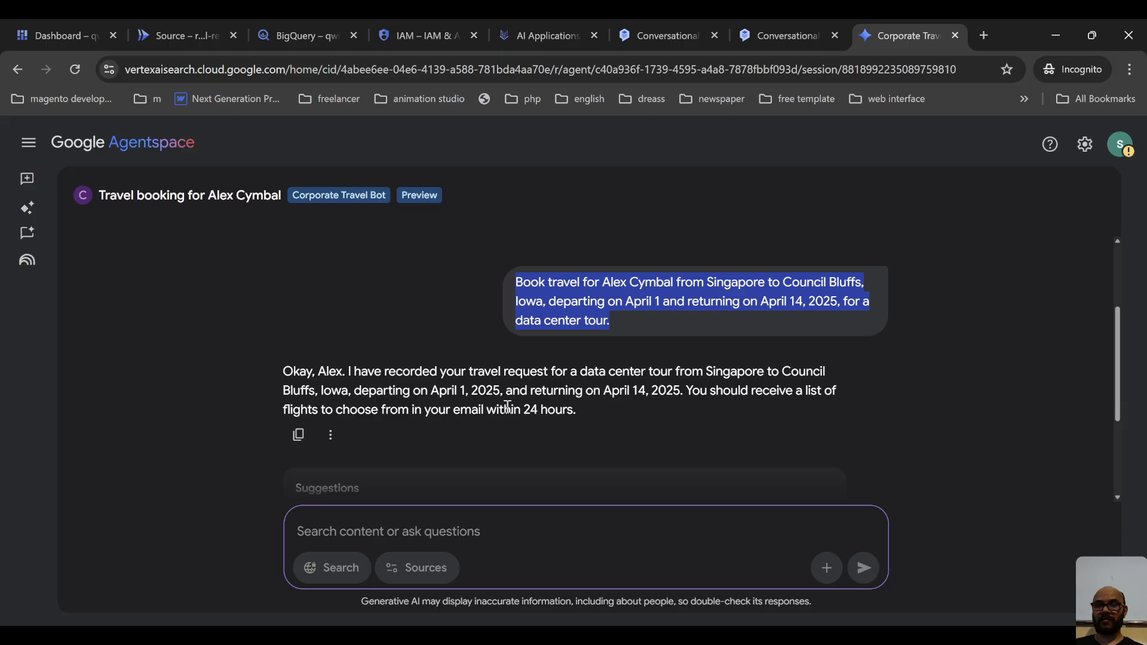
{"action": "left_click", "coordinate": [676, 404]}
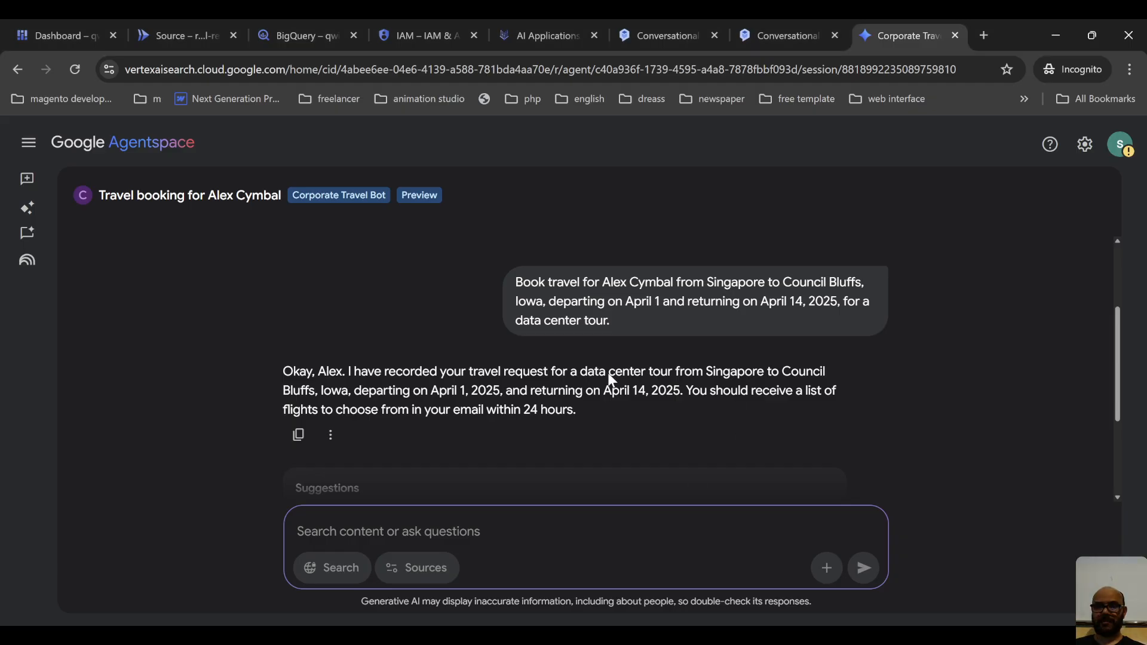
{"action": "scroll", "coordinate": [561, 403], "scroll_direction": "down", "scroll_amount": 2}
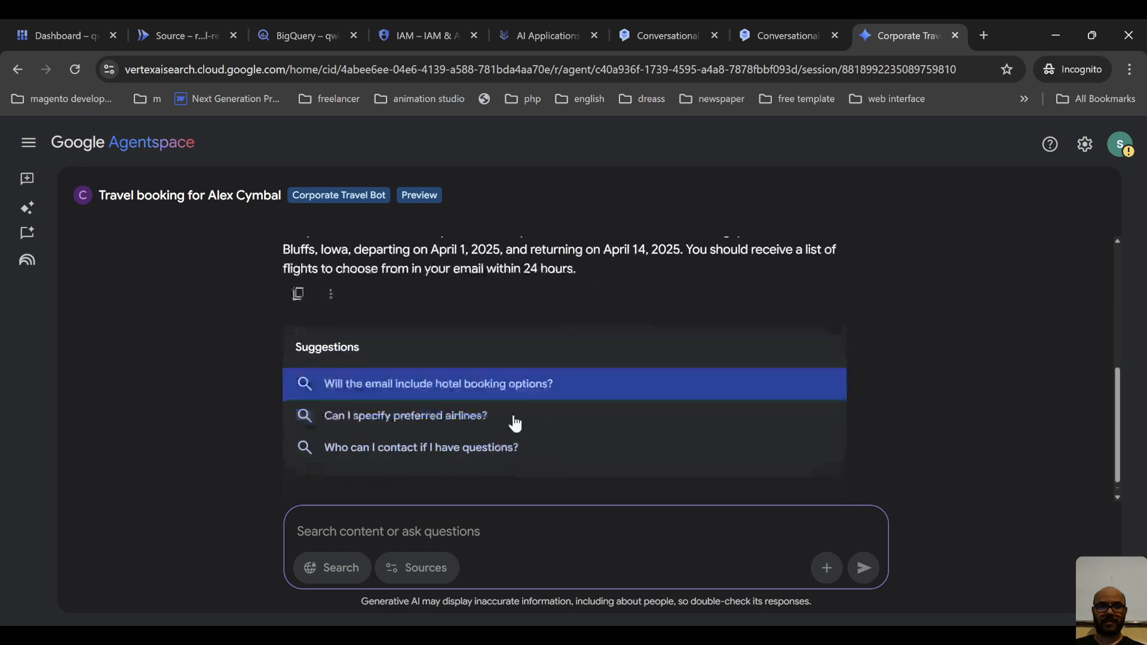
View the diagnostic info for the Corporate Travel Bot's booking reply and close it.
{"action": "scroll", "coordinate": [311, 358], "scroll_direction": "up", "scroll_amount": 1}
{"action": "scroll", "coordinate": [513, 327], "scroll_direction": "up", "scroll_amount": 2}
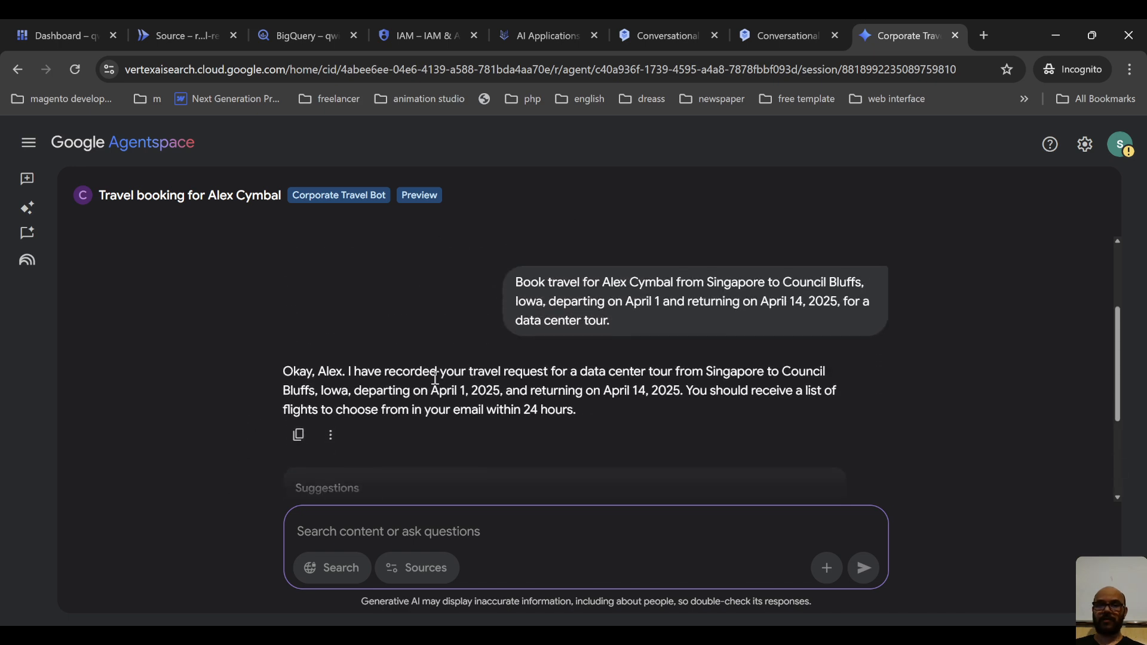
{"action": "left_click", "coordinate": [332, 435]}
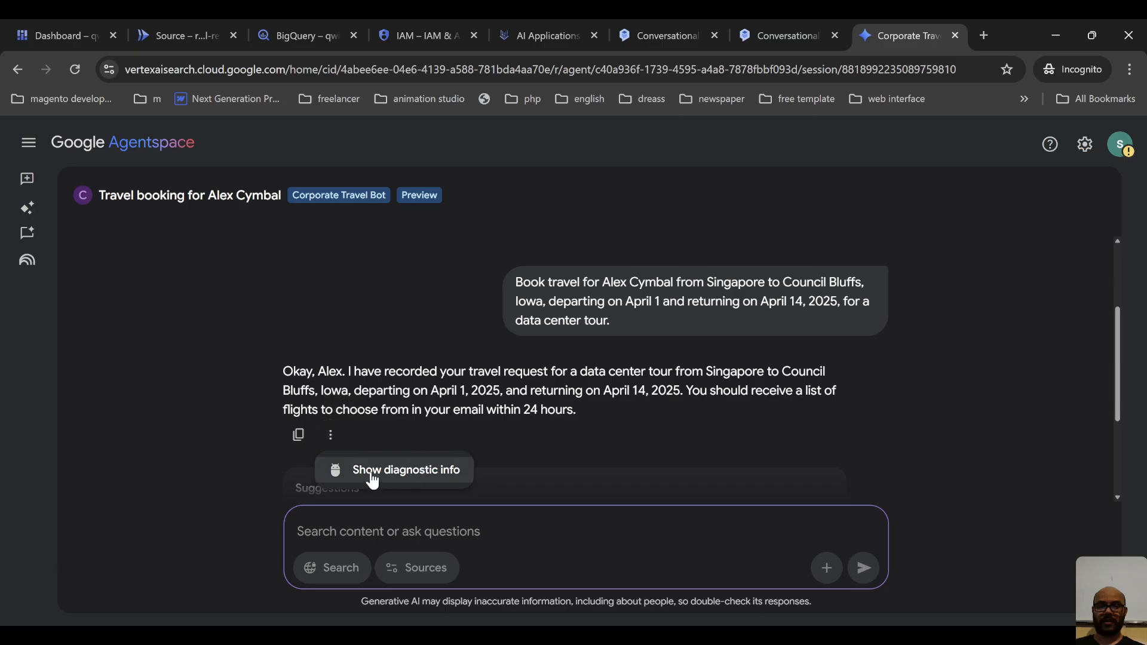
{"action": "left_click", "coordinate": [816, 314]}
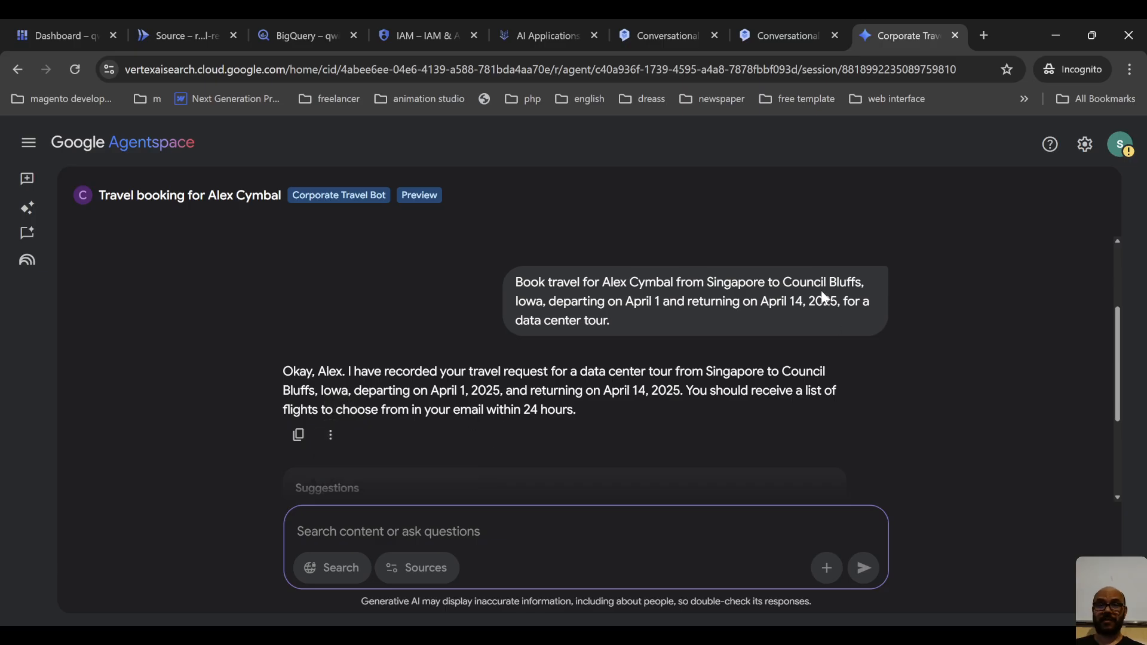
{"action": "scroll", "coordinate": [819, 293], "scroll_direction": "down", "scroll_amount": 3}
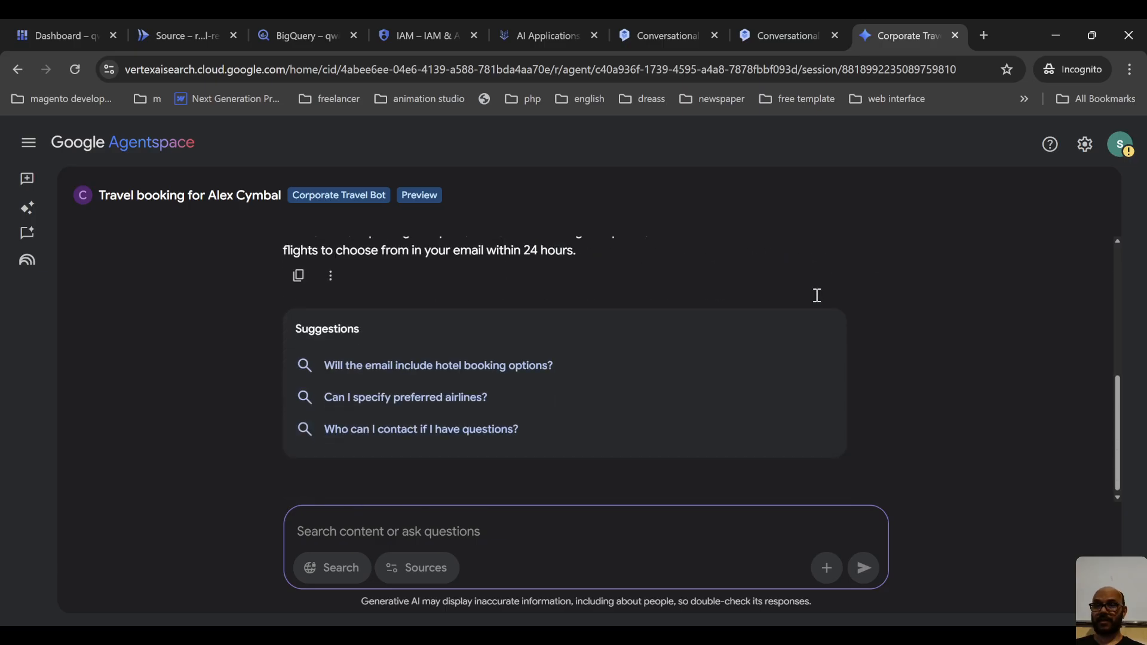
{"action": "left_click", "coordinate": [330, 276]}
{"action": "left_click", "coordinate": [441, 319]}
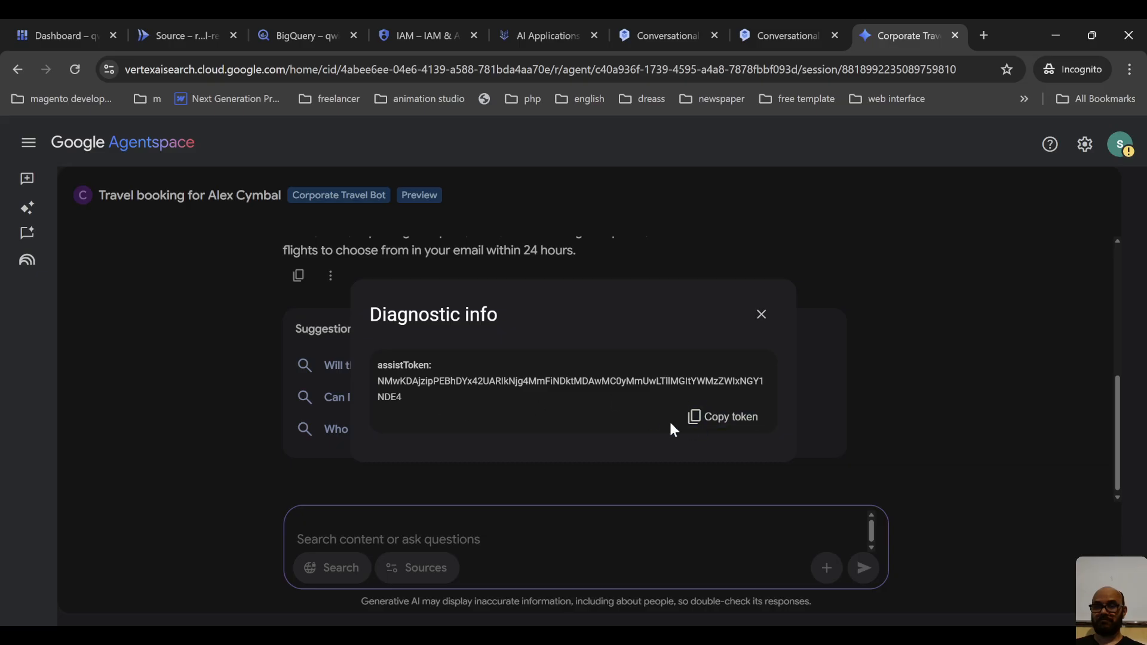
{"action": "left_click", "coordinate": [763, 316]}
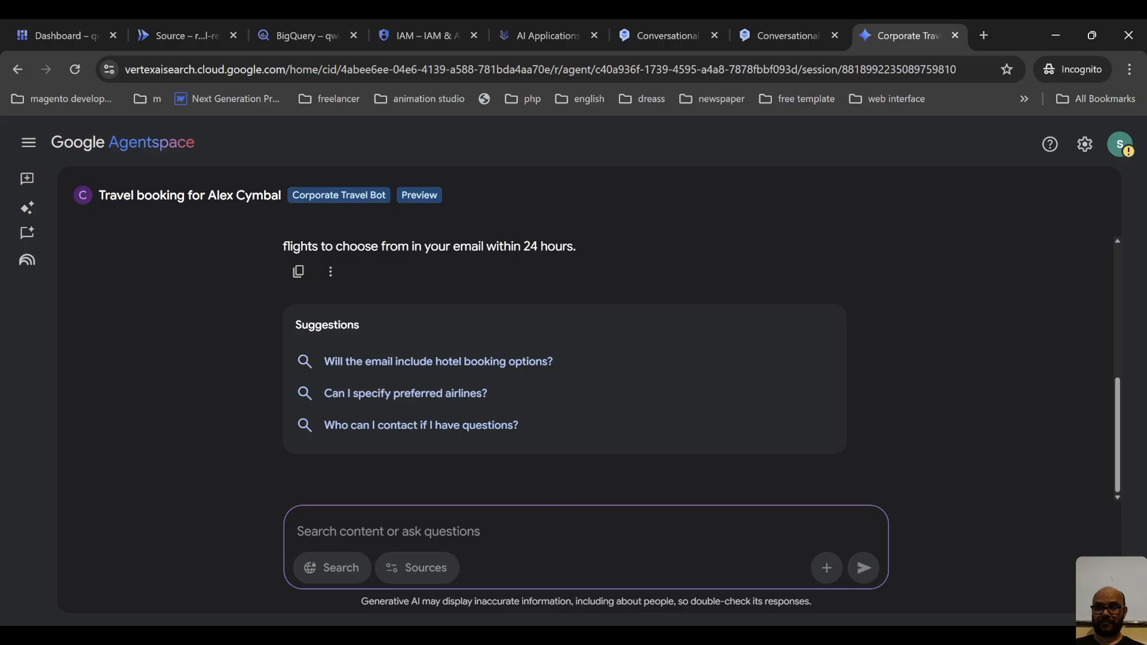
{"action": "scroll", "coordinate": [573, 446], "scroll_direction": "up", "scroll_amount": 4}
{"action": "scroll", "coordinate": [565, 442], "scroll_direction": "down", "scroll_amount": 4}
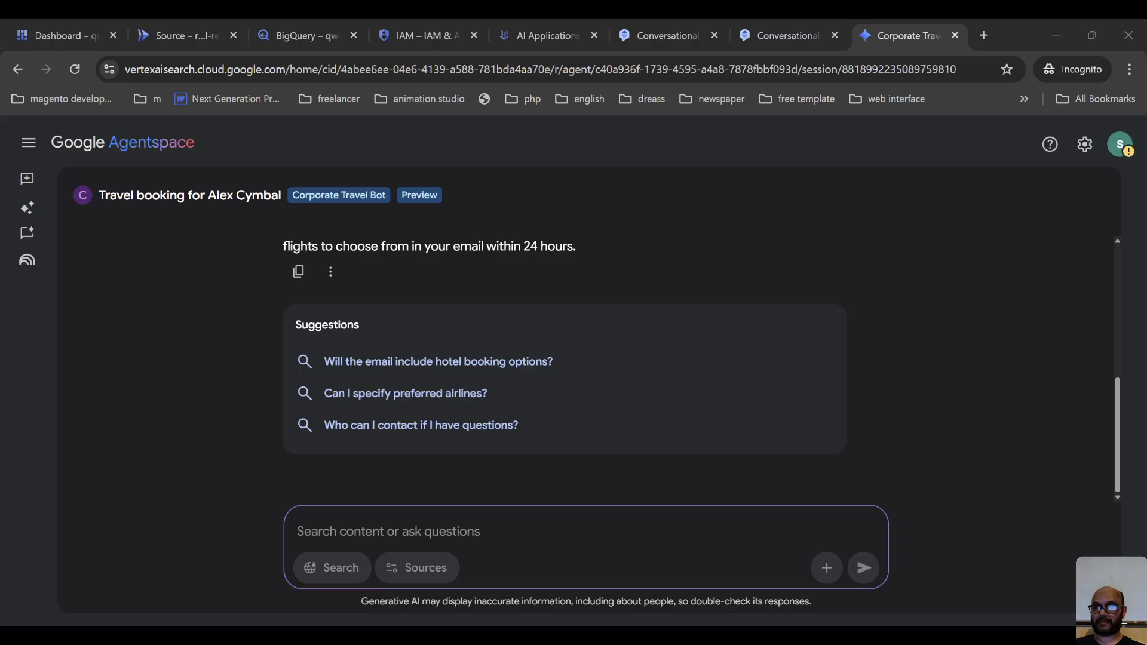
{"action": "scroll", "coordinate": [568, 397], "scroll_direction": "up", "scroll_amount": 4}
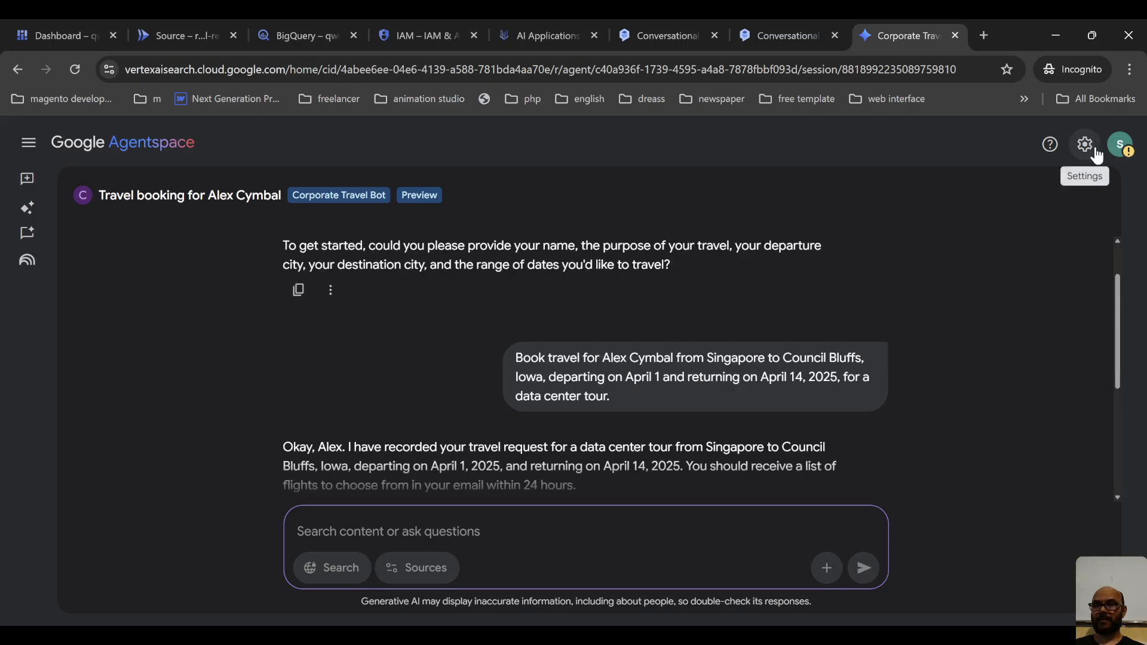
{"action": "scroll", "coordinate": [844, 307], "scroll_direction": "down", "scroll_amount": 4}
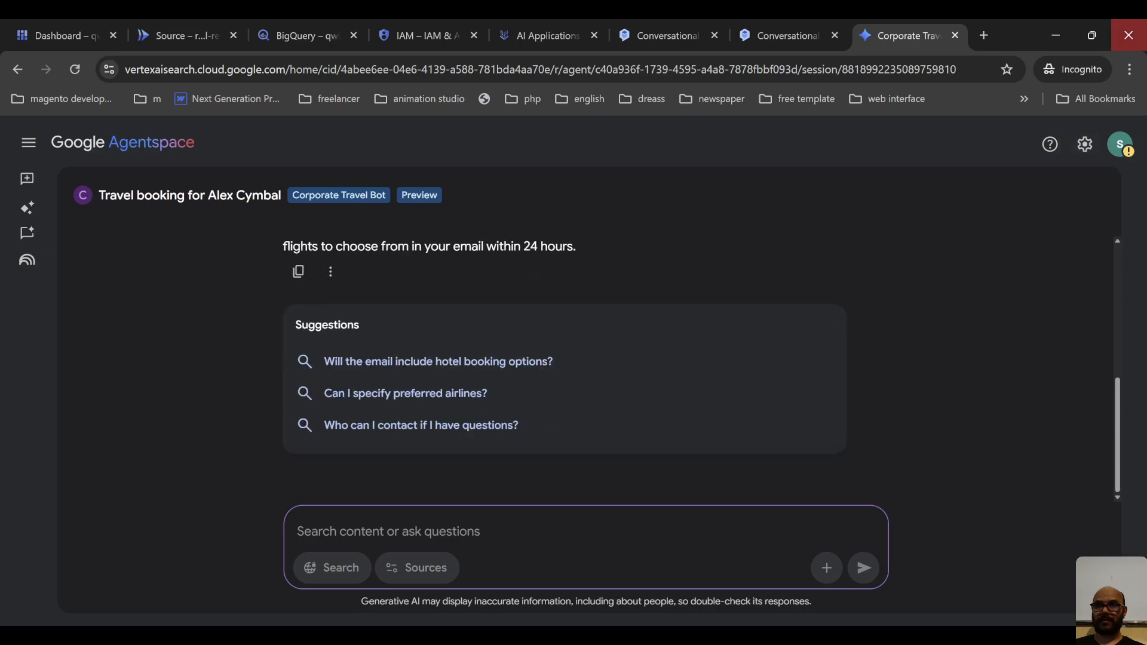
{"action": "left_click", "coordinate": [1055, 27]}
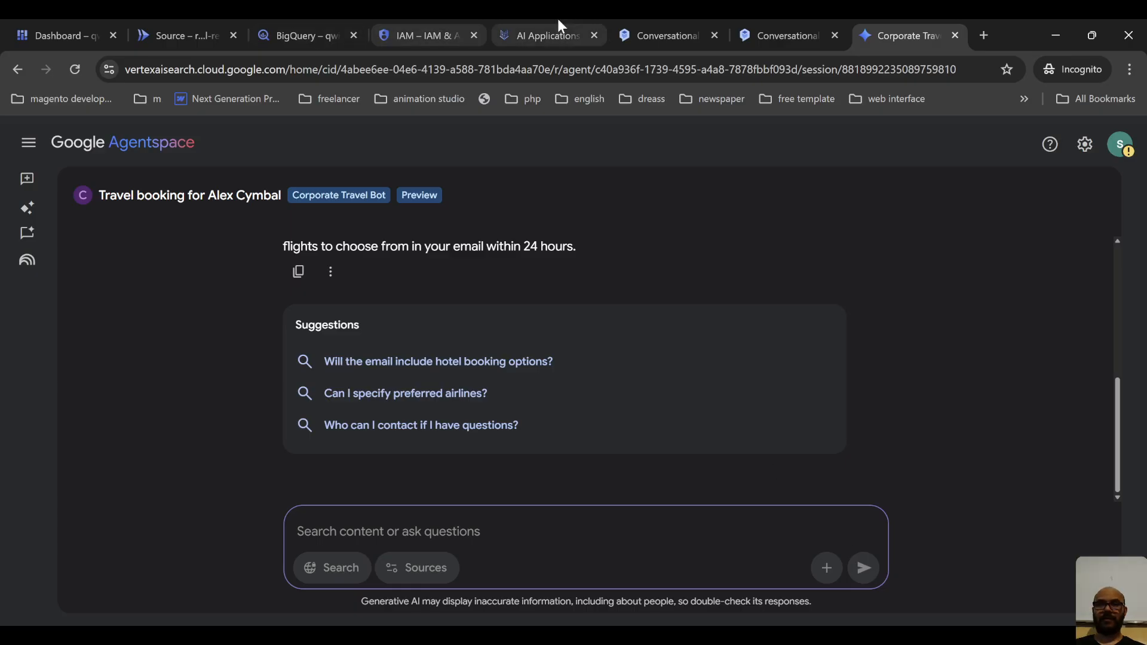
Switch to AI Applications and look over the Cymbal Agentspace App's web app integration settings, connected data stores and actions.
{"action": "left_click", "coordinate": [547, 35]}
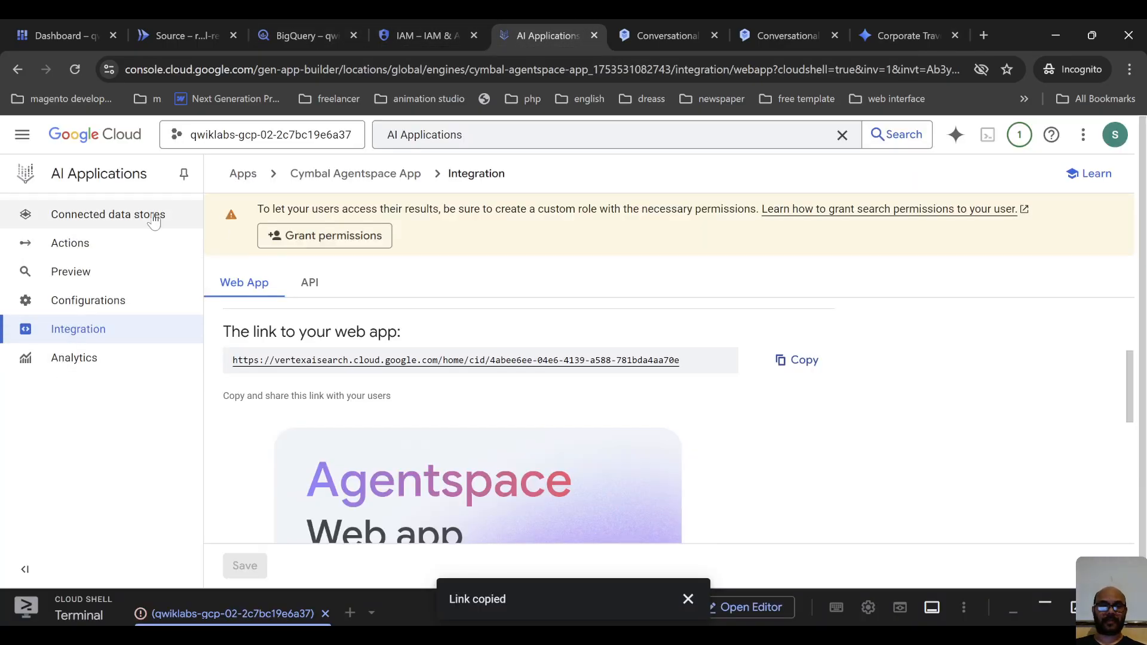
{"action": "scroll", "coordinate": [353, 380], "scroll_direction": "down", "scroll_amount": 4}
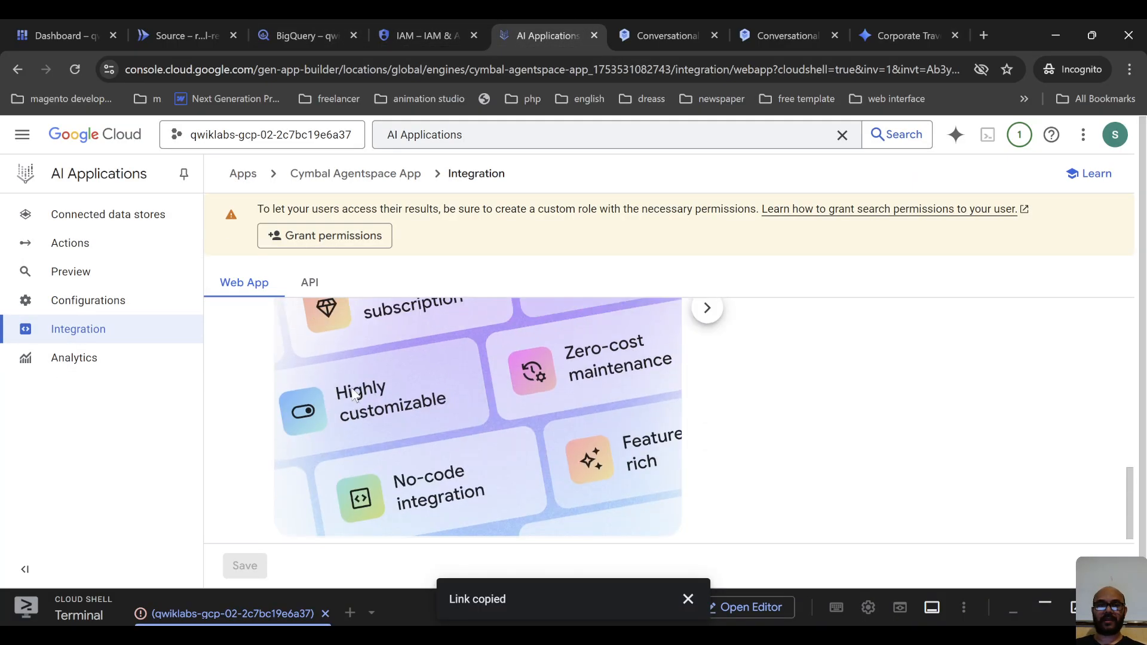
{"action": "scroll", "coordinate": [358, 358], "scroll_direction": "up", "scroll_amount": 5}
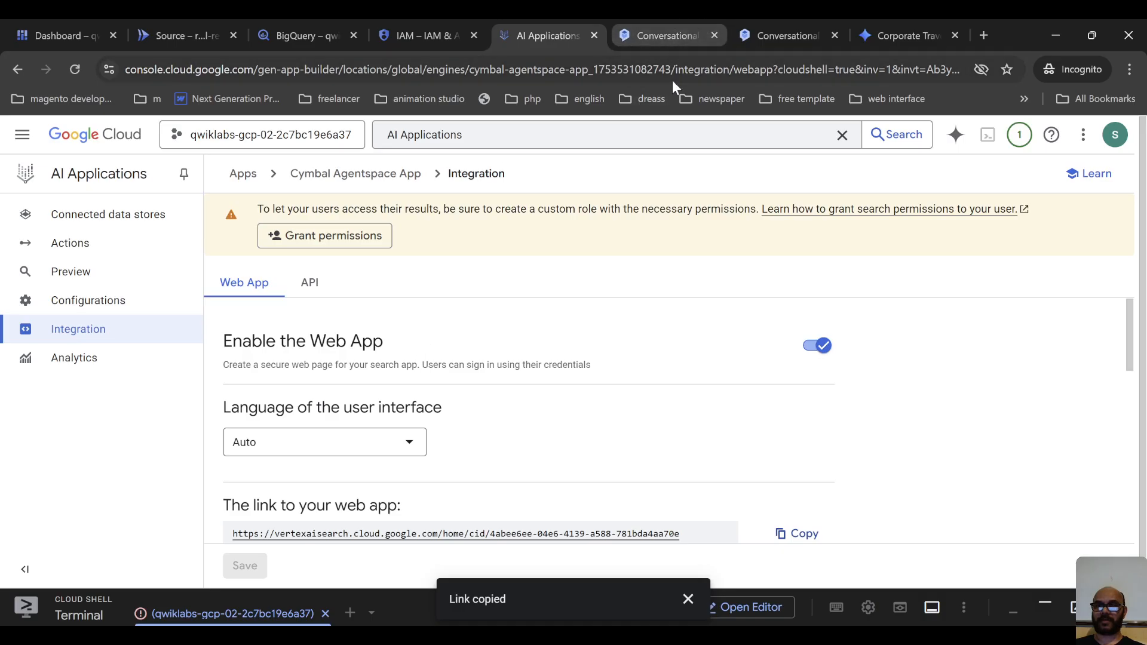
{"action": "left_click", "coordinate": [694, 19]}
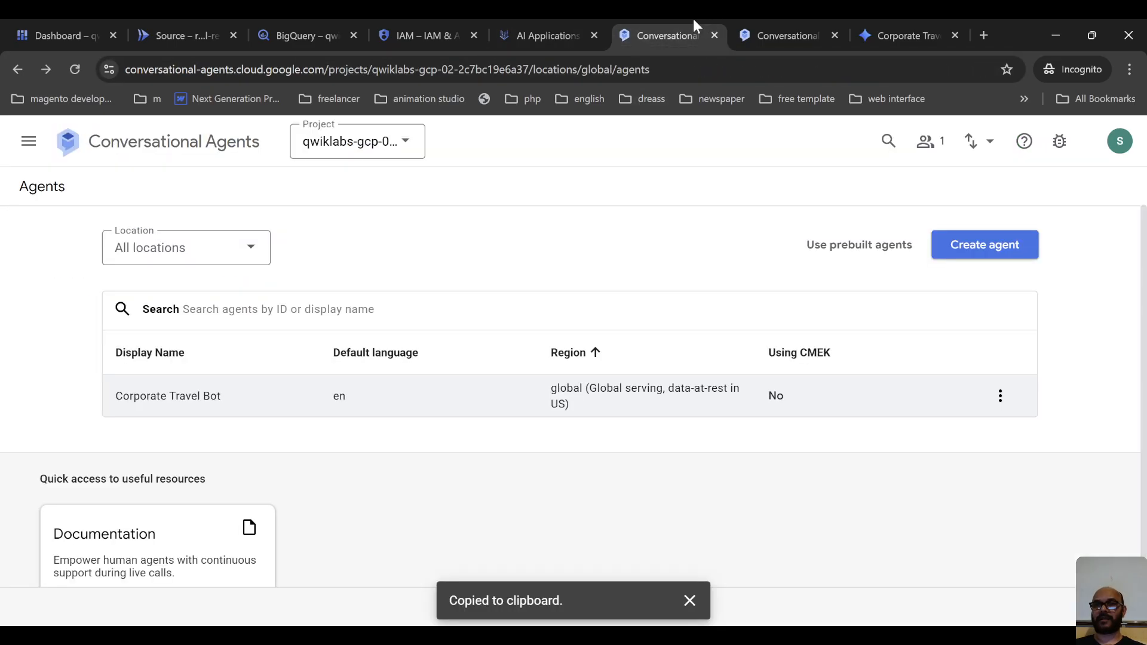
{"action": "left_click", "coordinate": [518, 24]}
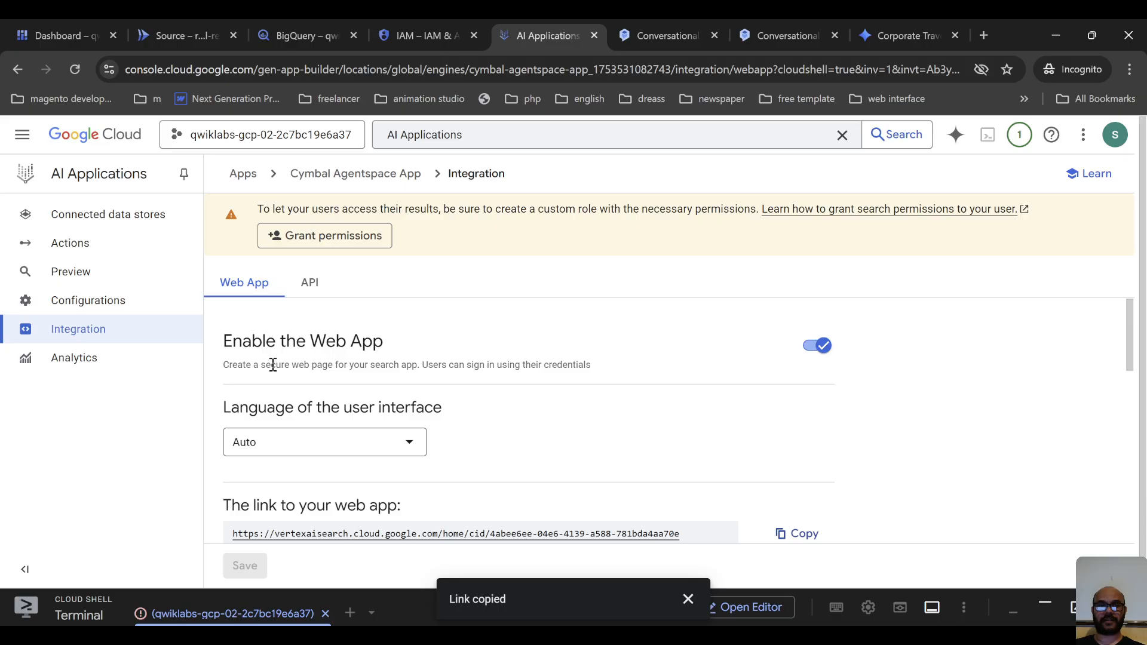
{"action": "left_click", "coordinate": [117, 215]}
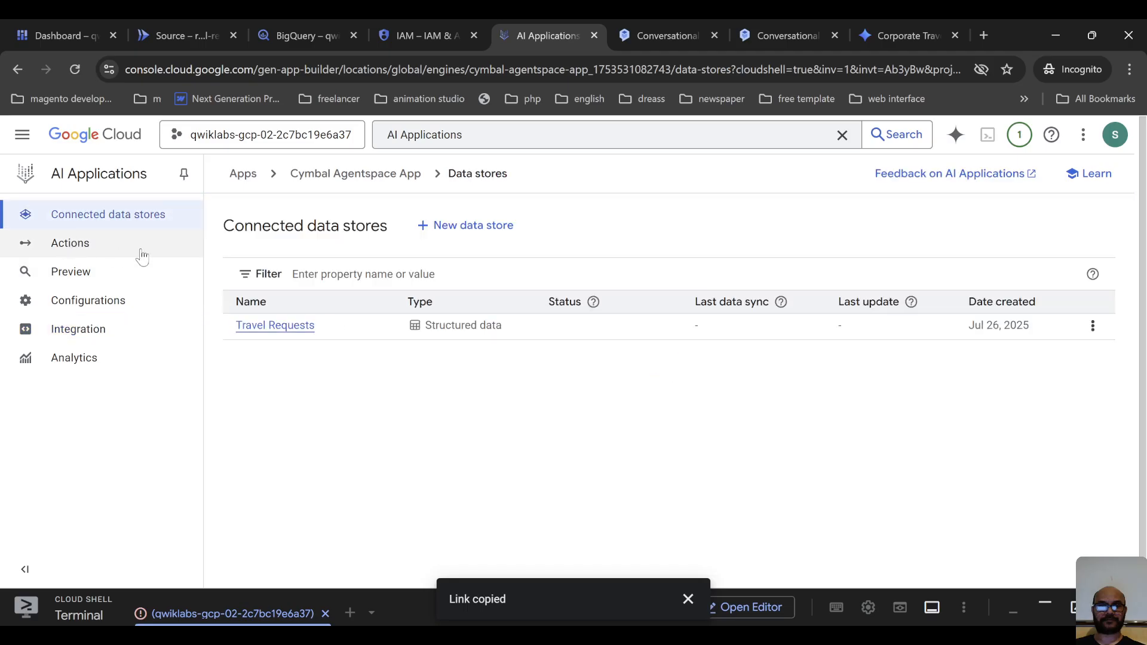
{"action": "left_click", "coordinate": [92, 241]}
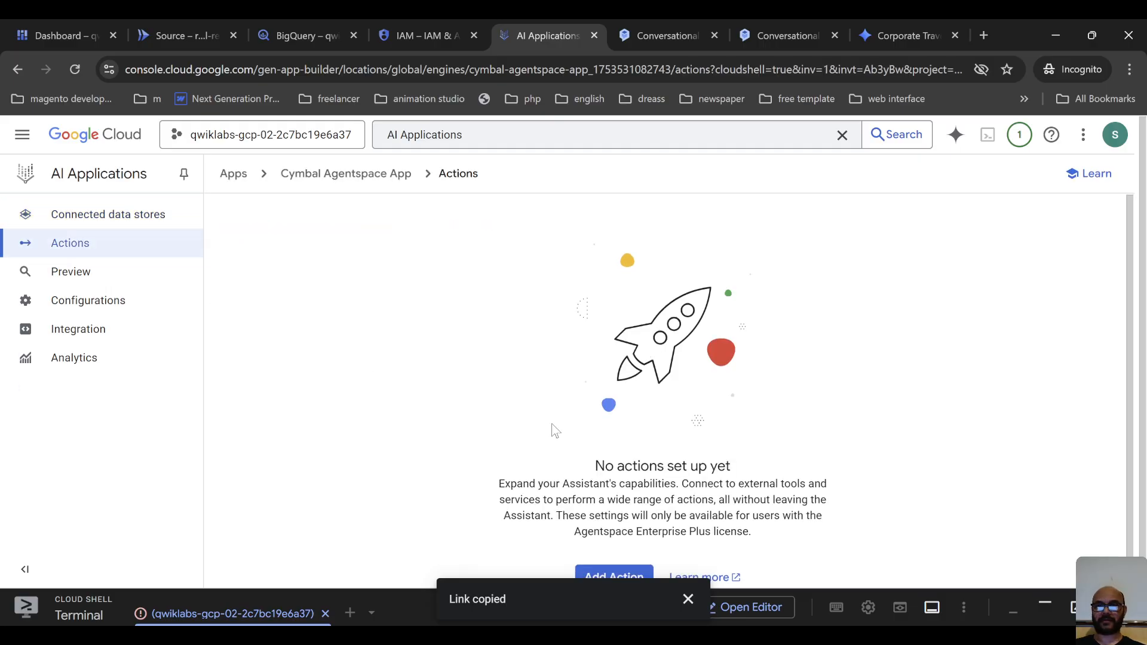
{"action": "left_click", "coordinate": [720, 24]}
{"action": "left_click", "coordinate": [804, 24]}
{"action": "left_click", "coordinate": [890, 23]}
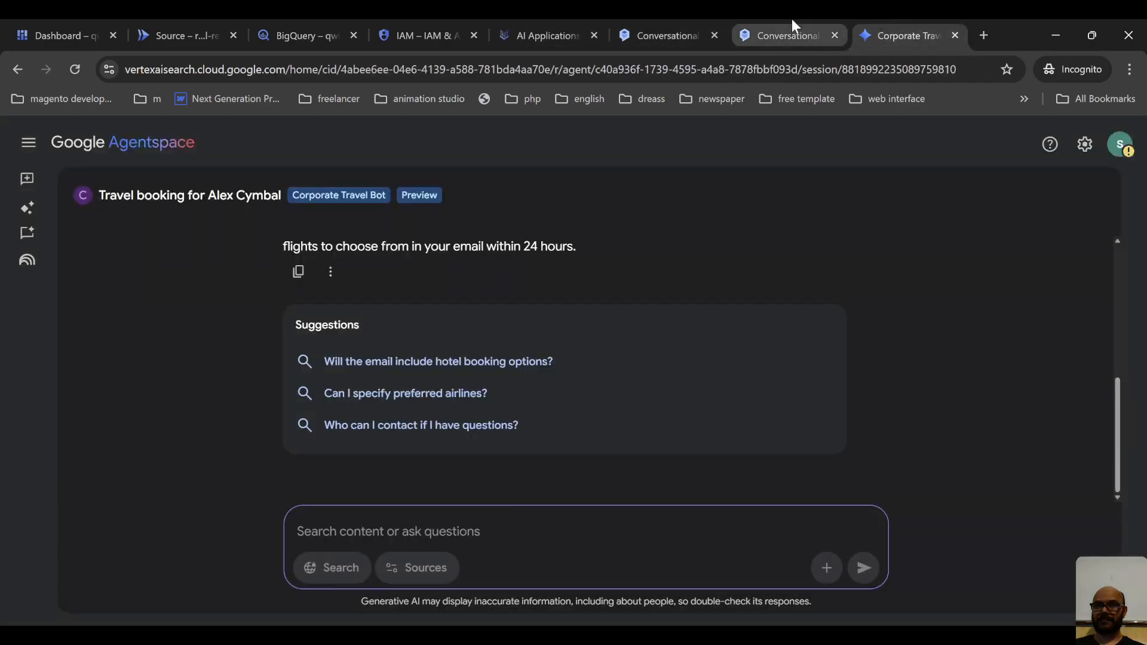
{"action": "left_click", "coordinate": [790, 22]}
{"action": "left_click", "coordinate": [669, 25]}
{"action": "left_click", "coordinate": [546, 29]}
{"action": "left_click", "coordinate": [470, 31]}
{"action": "left_click", "coordinate": [508, 24]}
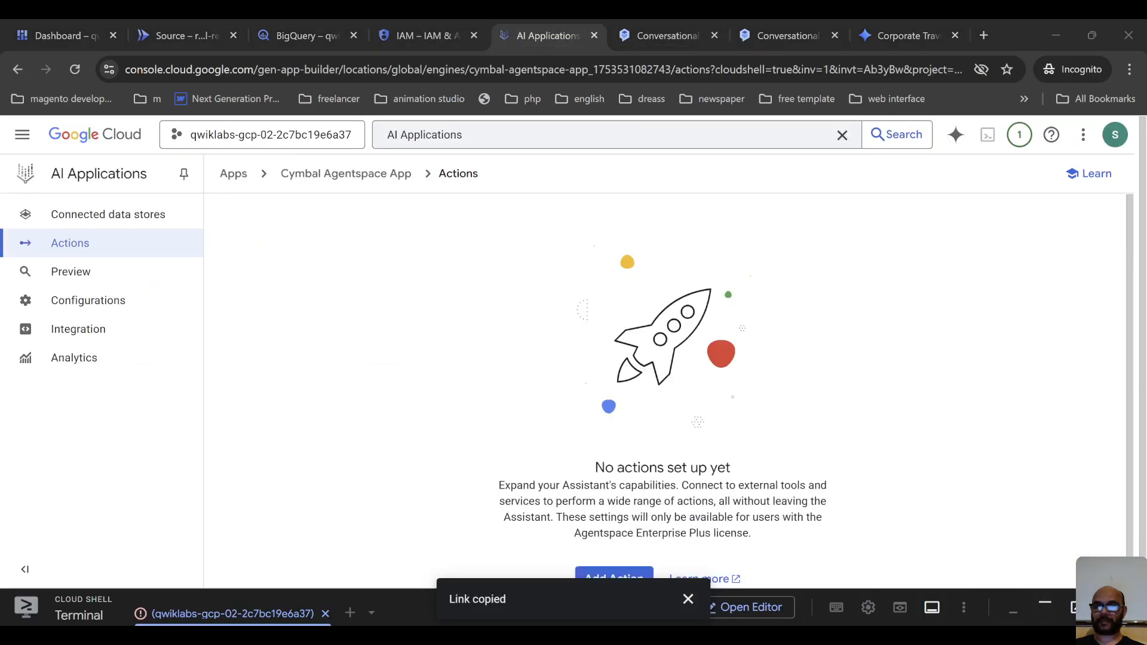
{"action": "left_click", "coordinate": [1057, 36]}
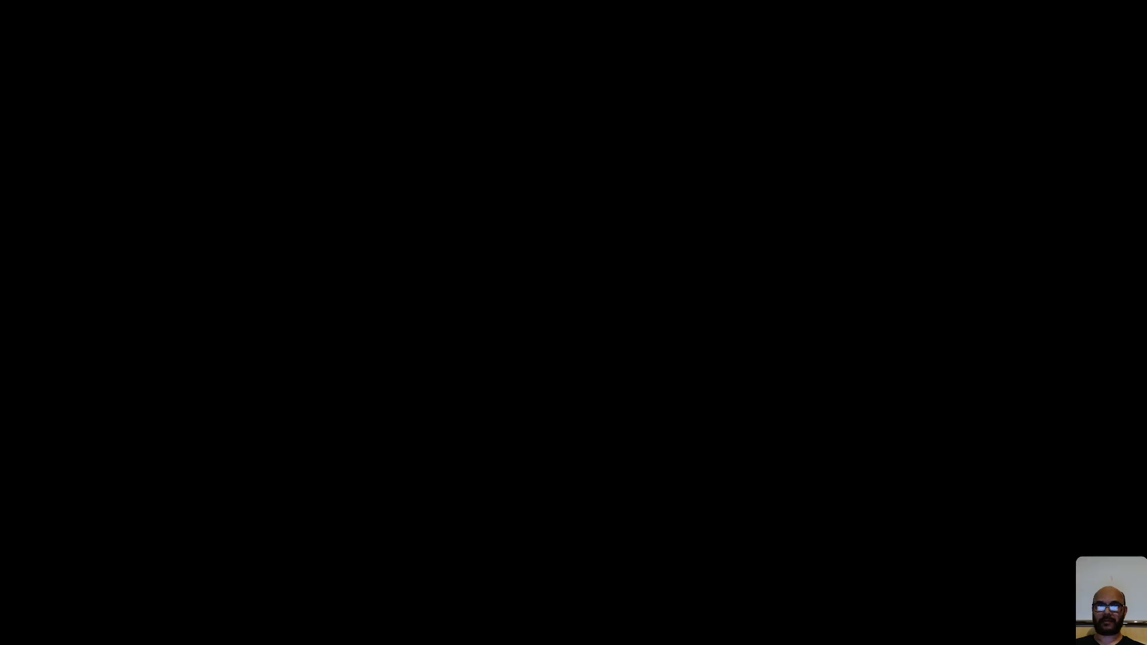